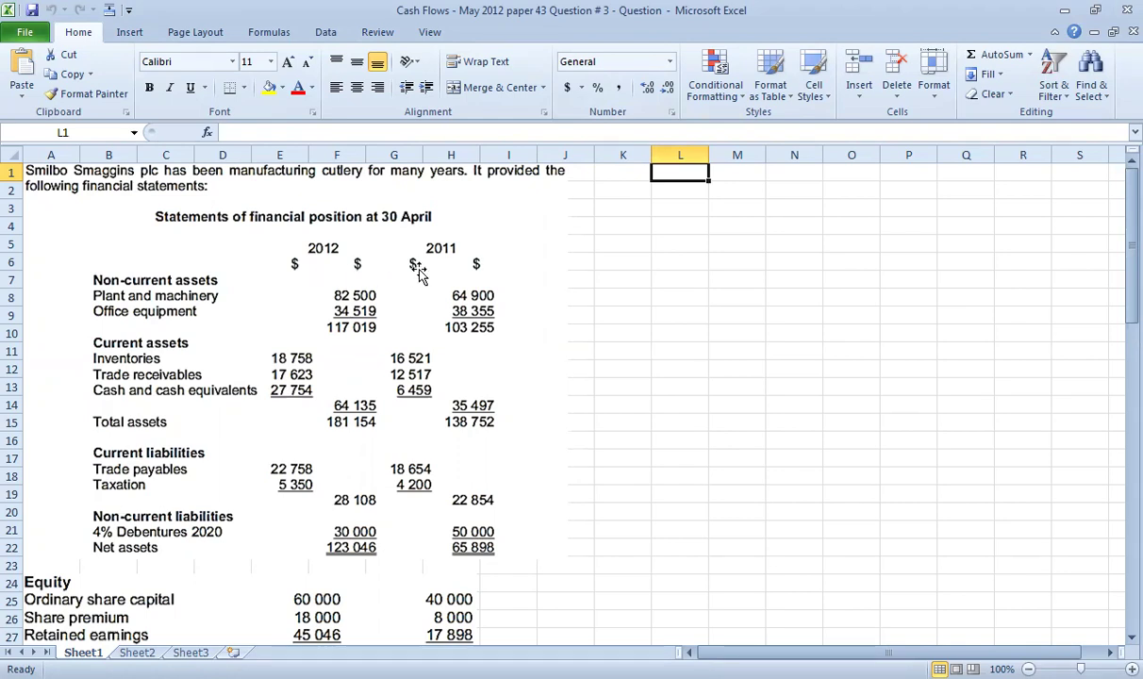
Highlight "net cash flow" and "operating activities" in green under requirement (a) of the question
drag(1115, 220, 1117, 376)
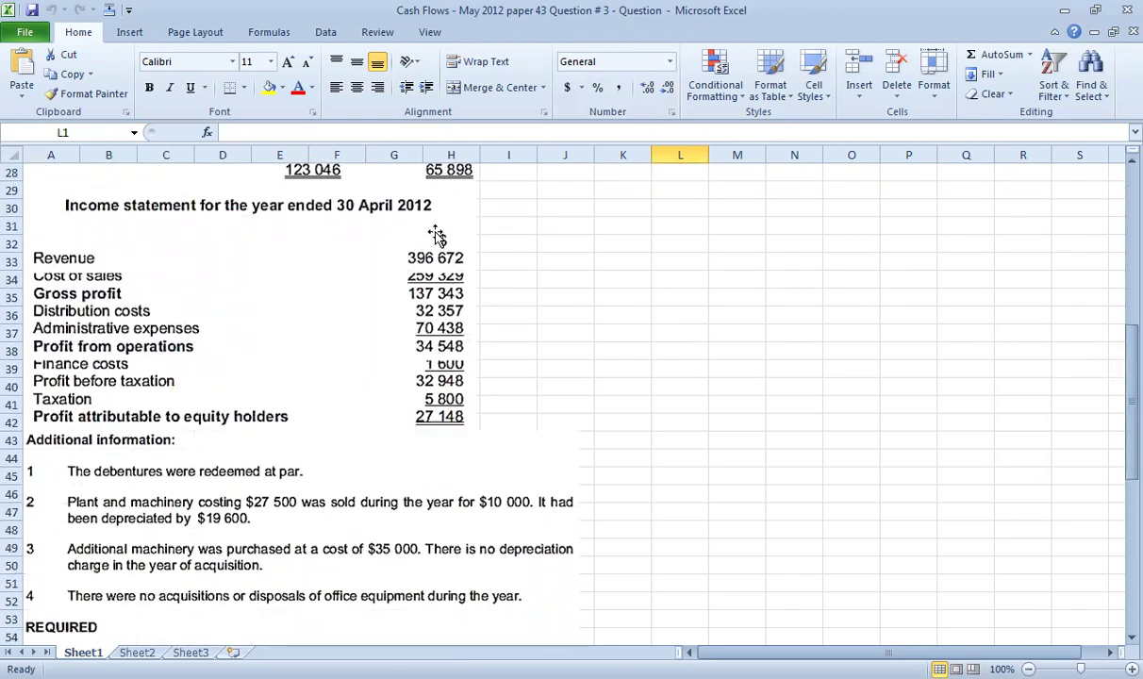
click(360, 372)
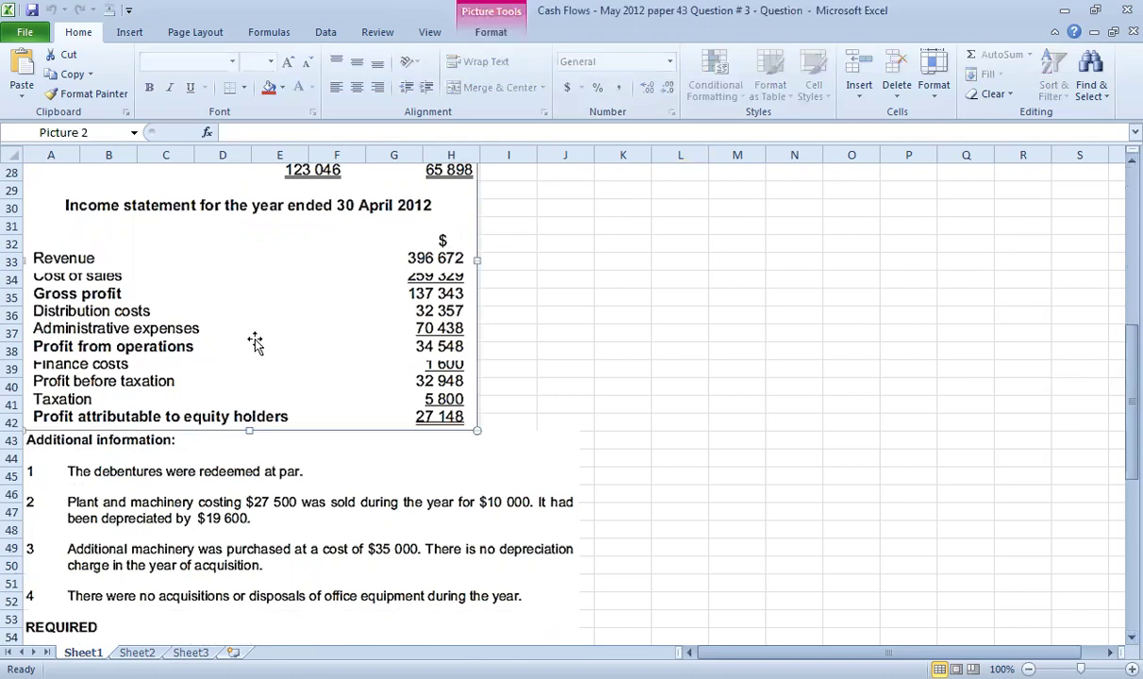
click(717, 317)
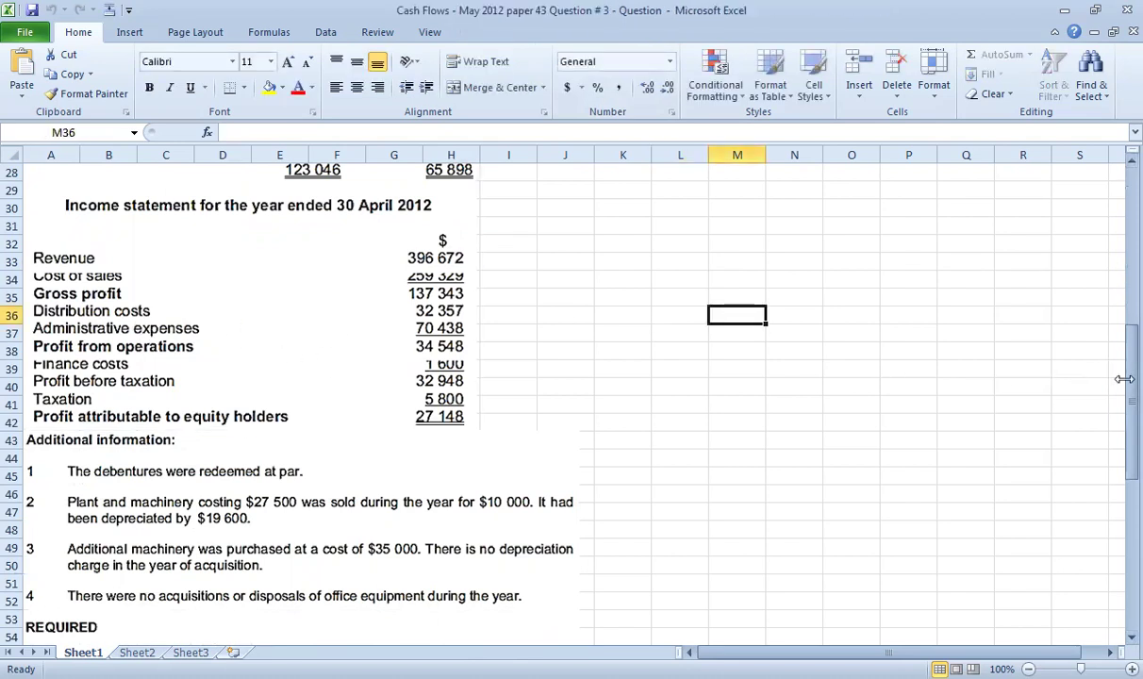
drag(1117, 377, 1116, 462)
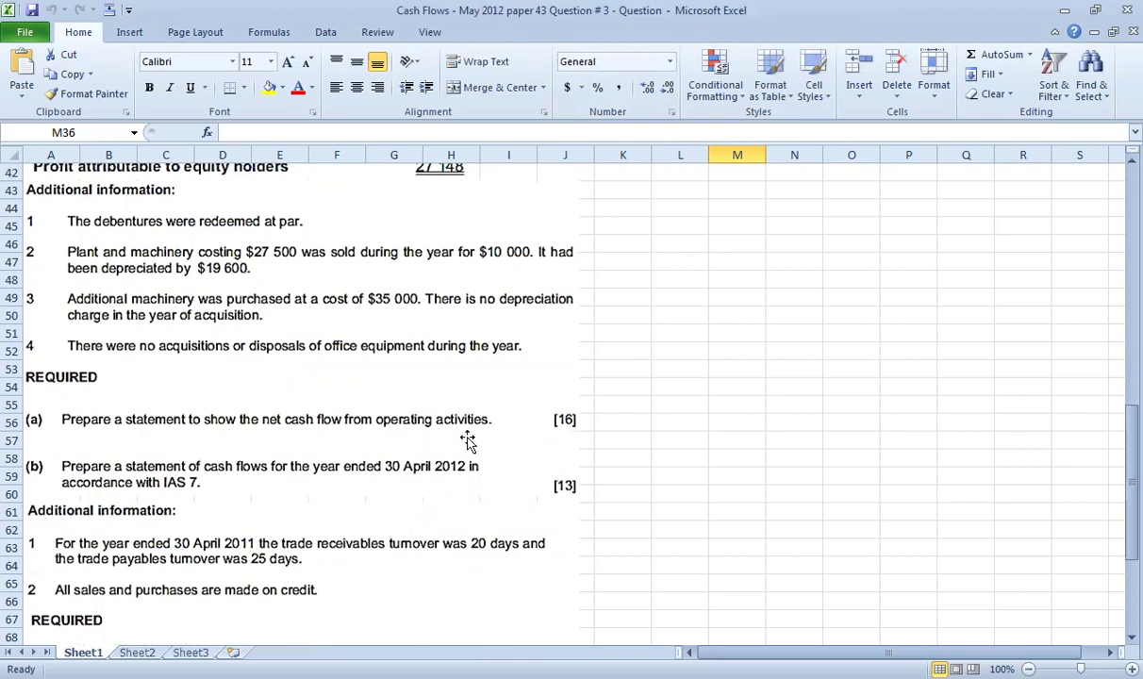
click(735, 440)
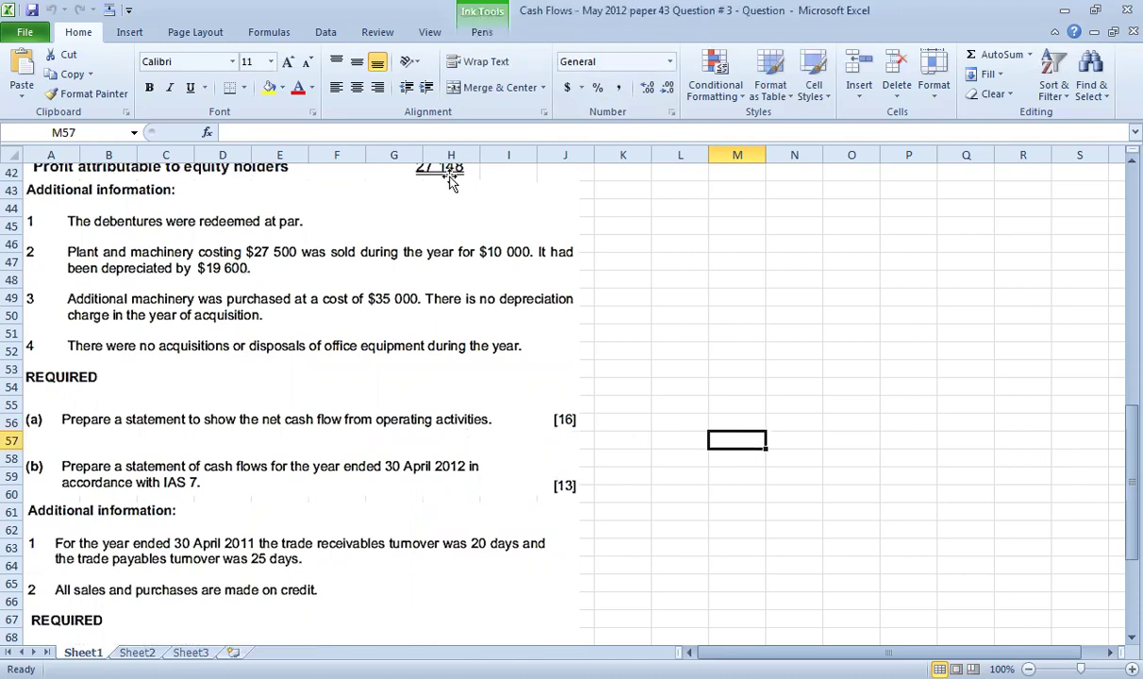
click(485, 34)
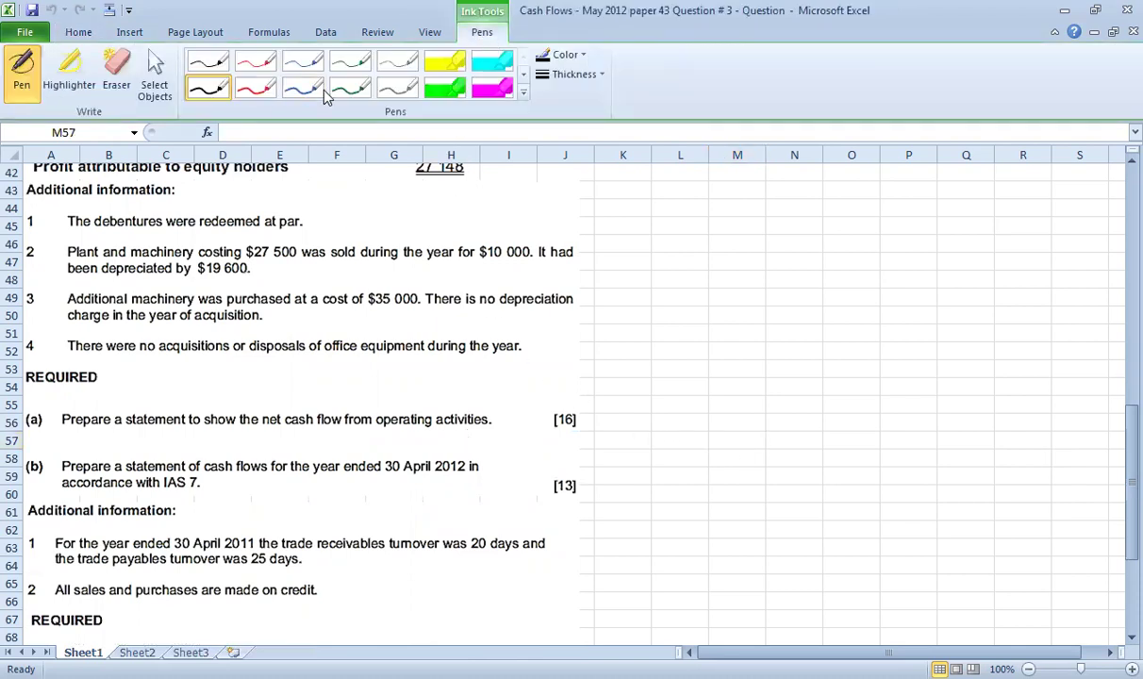
click(445, 89)
drag(253, 433, 482, 432)
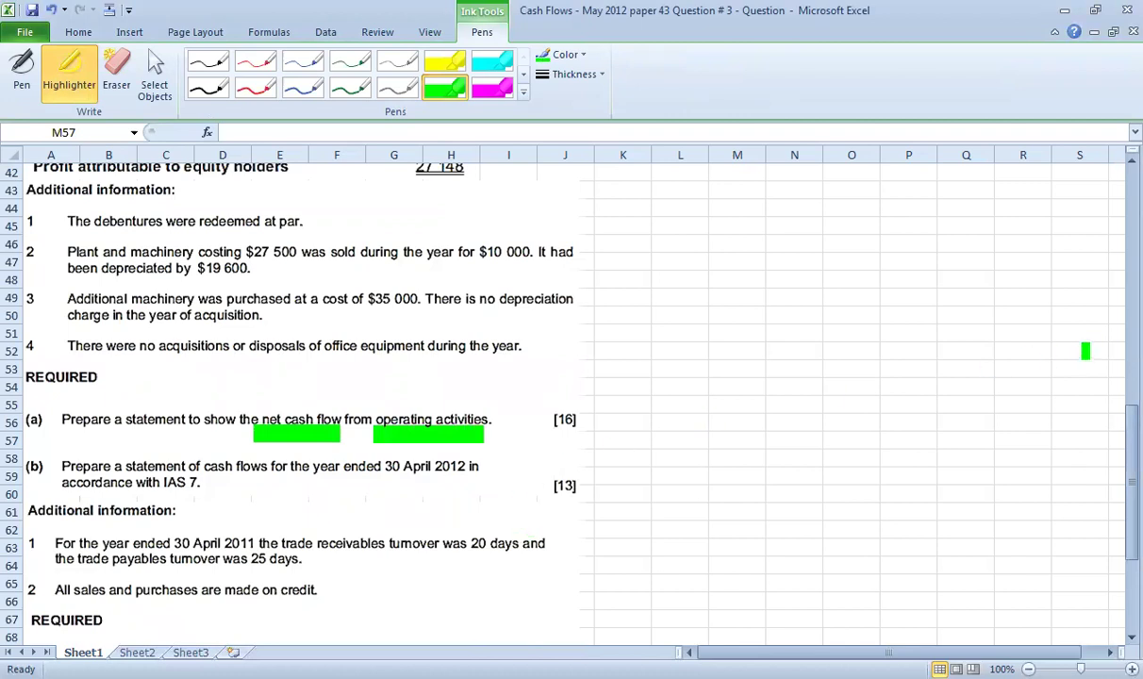
key(Escape)
Start the operating cash flow statement with the label "Profit from operations" in L2
drag(1114, 444, 1115, 188)
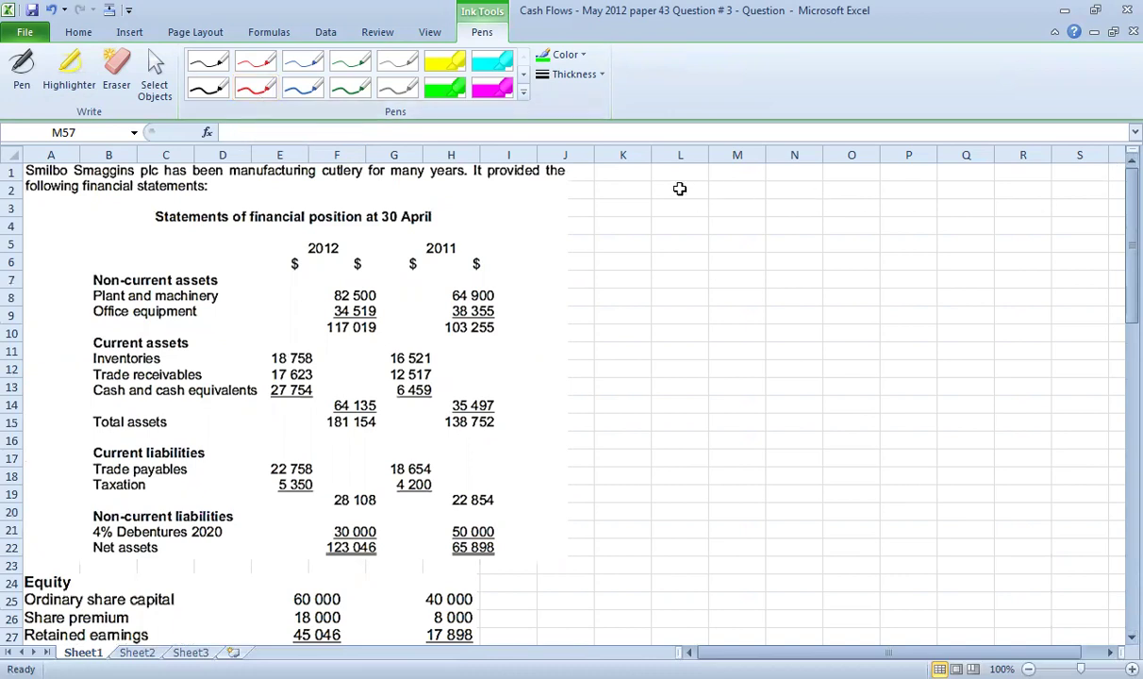
click(674, 173)
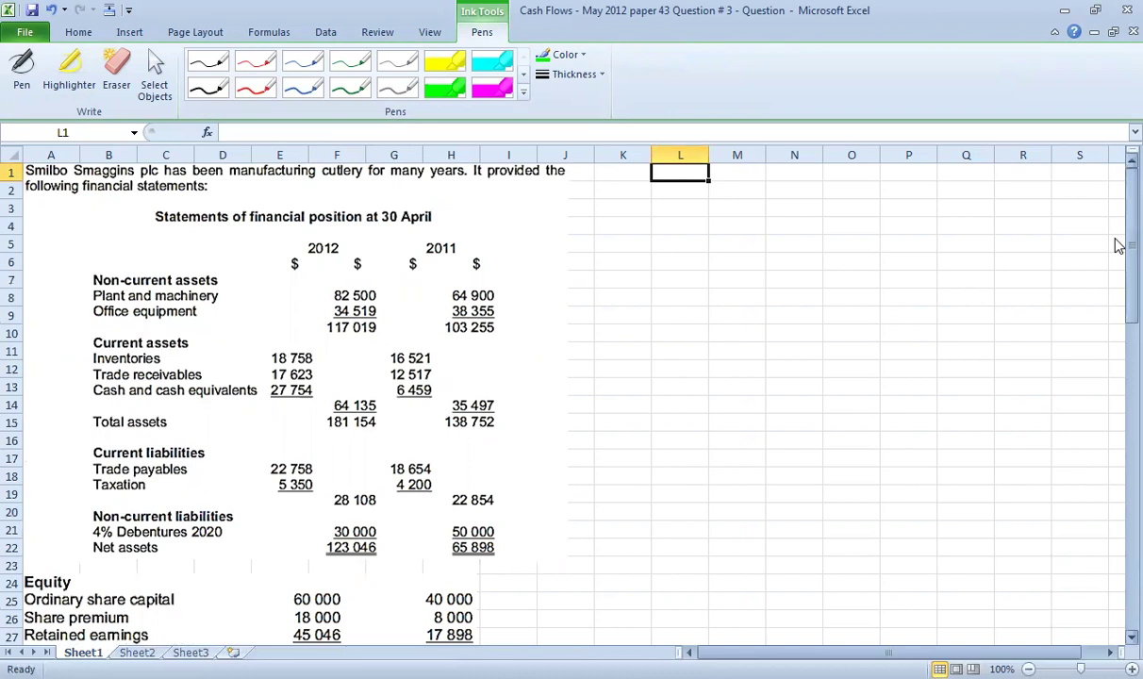
drag(1118, 244, 1118, 500)
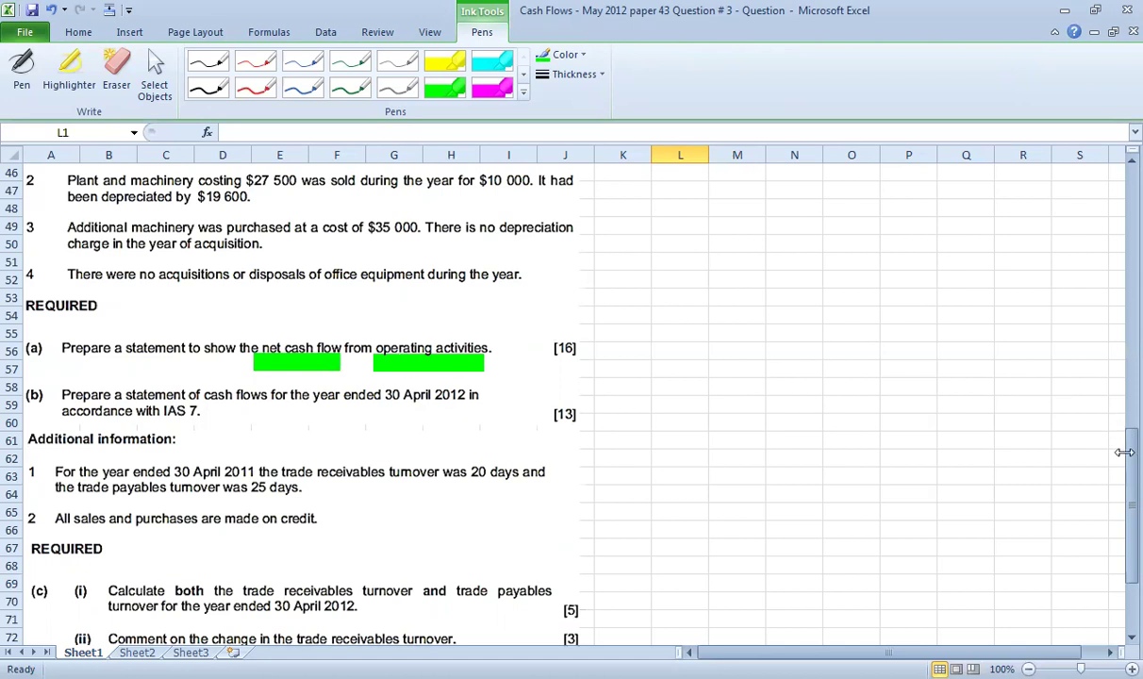
drag(1117, 470, 1114, 194)
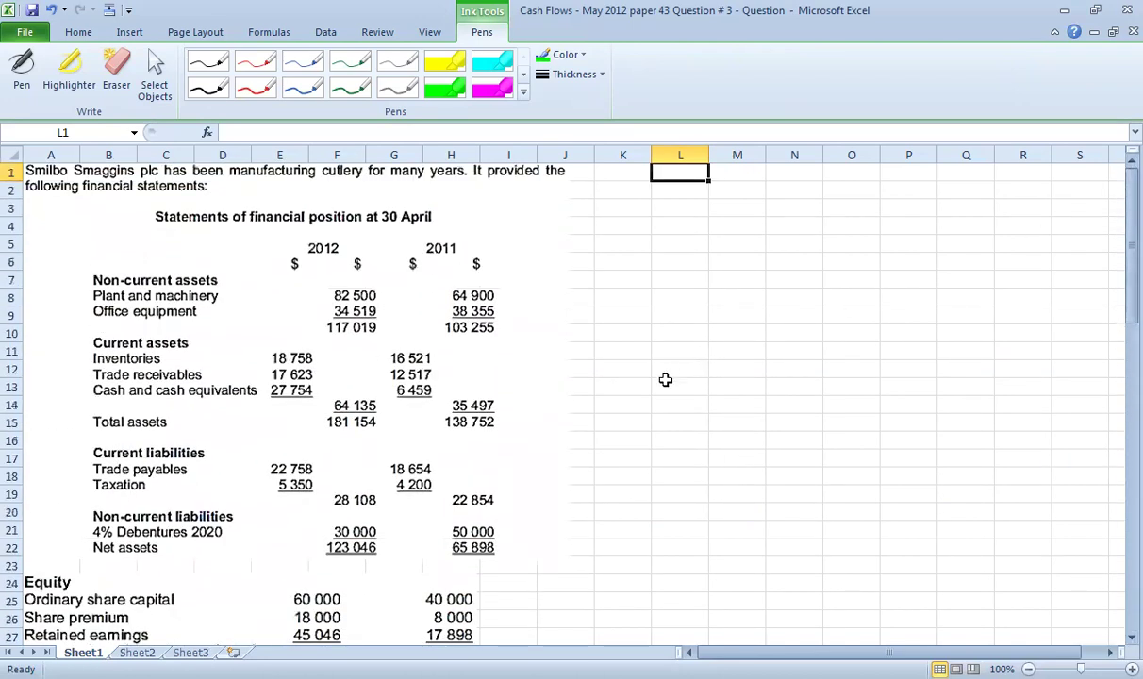
click(671, 188)
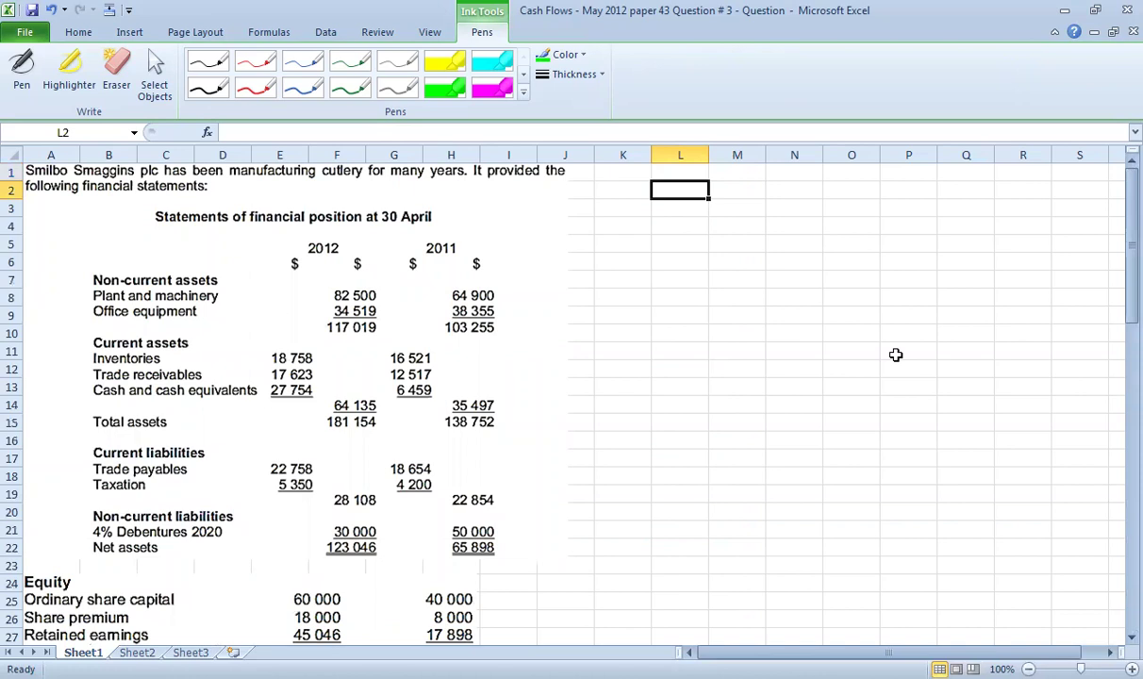
text(Profit from operations)
key(Right)
key(Right)
key(Right)
key(Right)
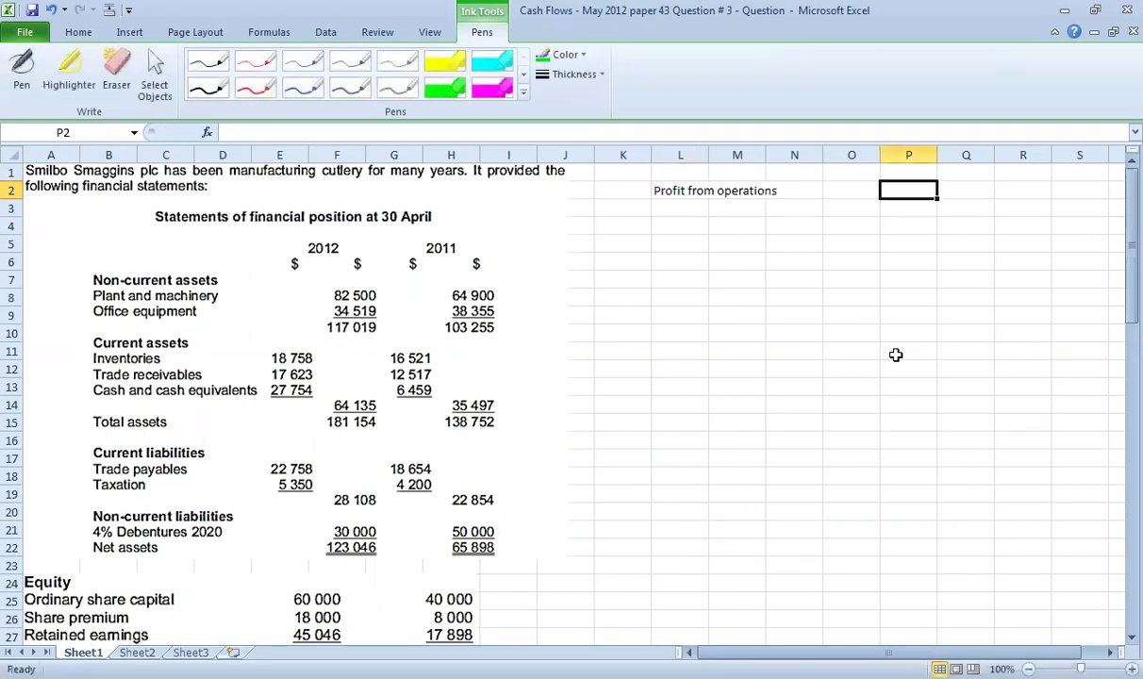
Enter the profit from operations from the income statement, 34548, in P2
scroll(416, 472, down, 2)
scroll(415, 531, down, 4)
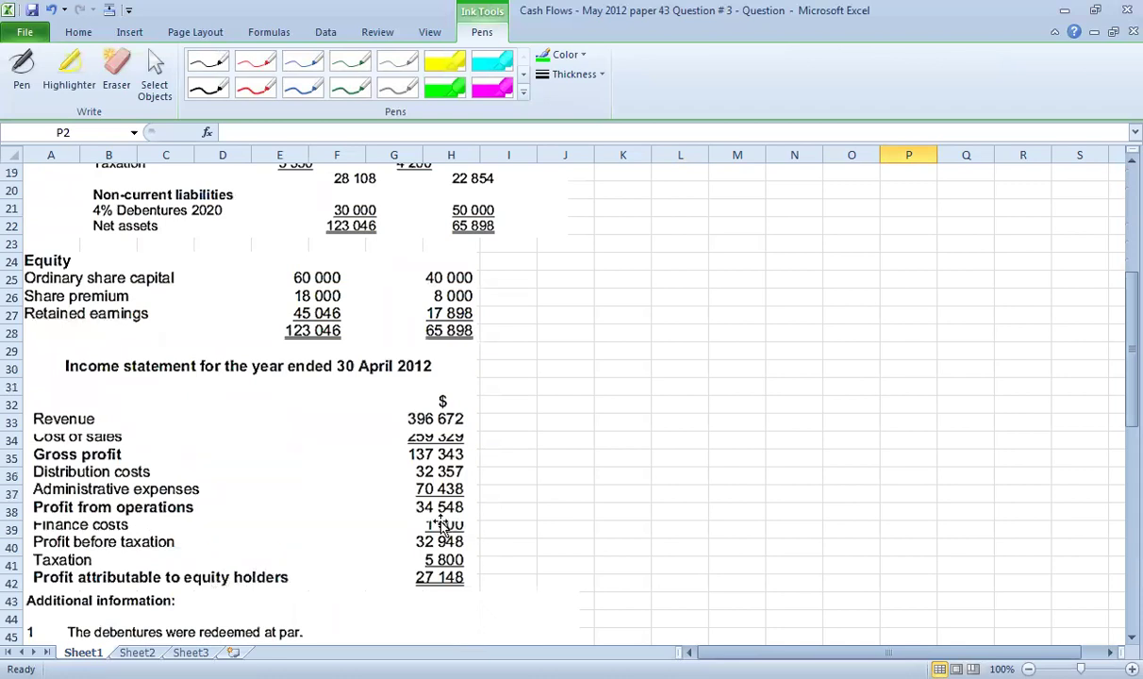
click(377, 537)
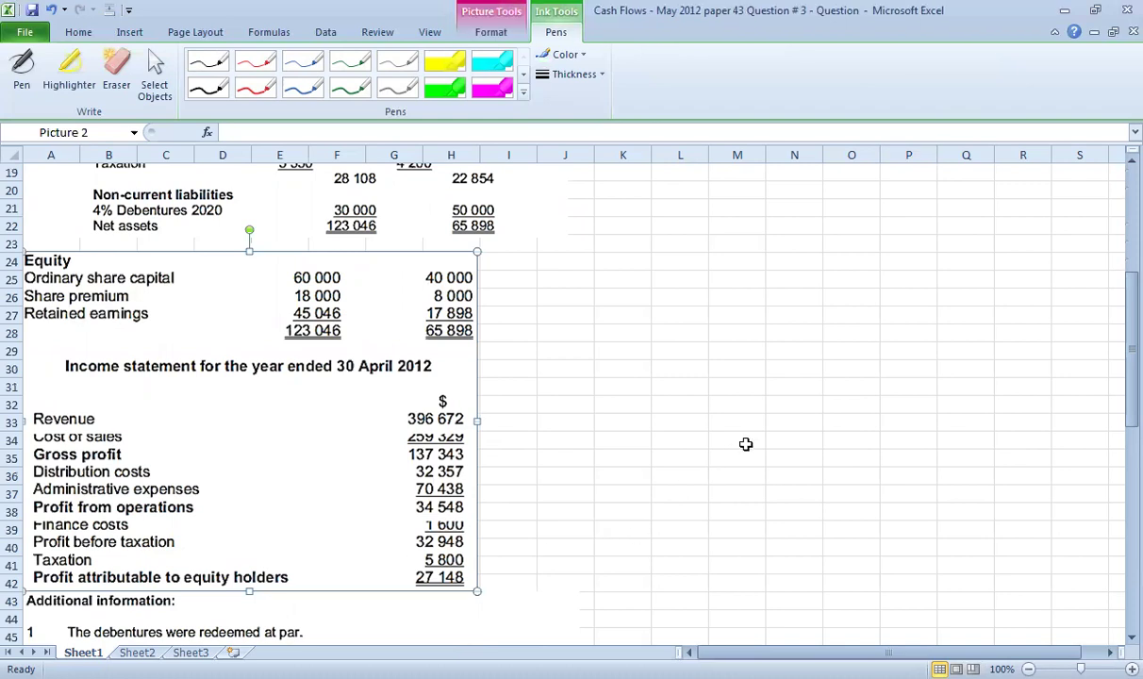
click(741, 443)
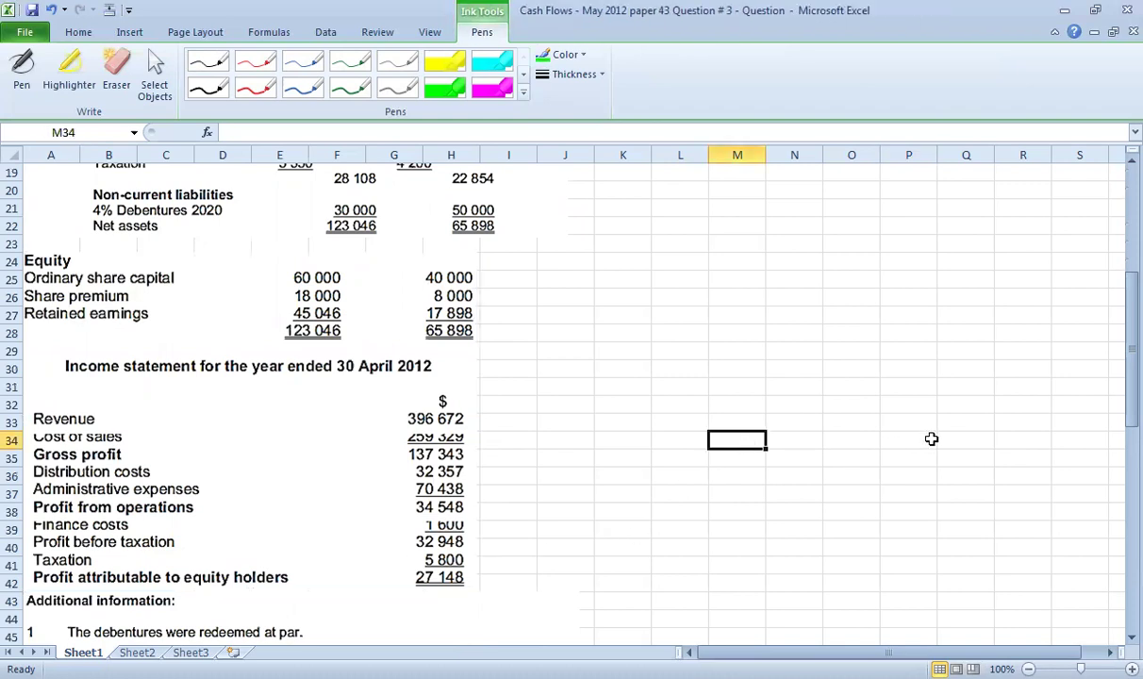
scroll(930, 438, up, 6)
click(896, 189)
text(34548)
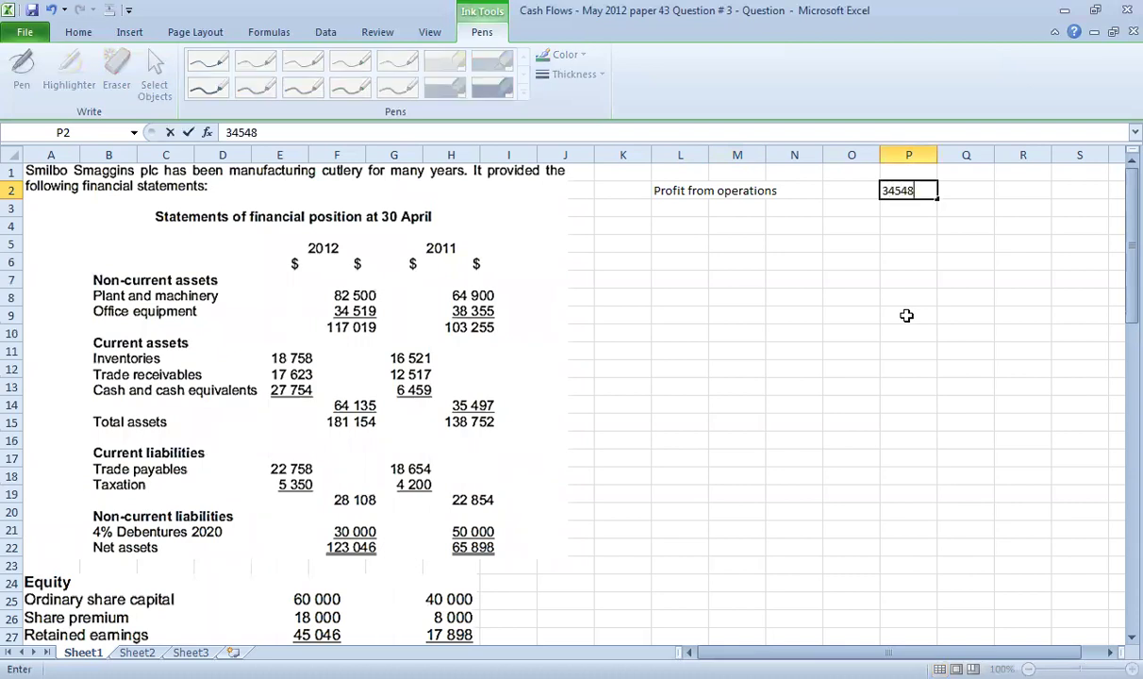
click(906, 316)
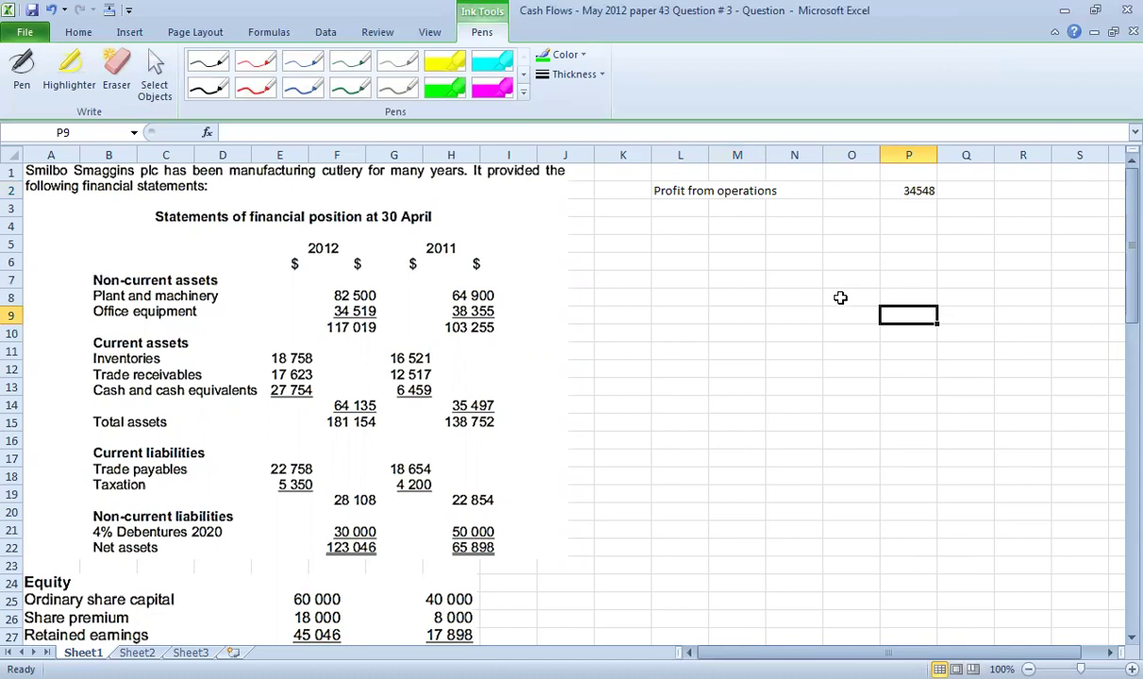
Enter the label "Add:depreciation" in L3, below the profit from operations line
click(672, 206)
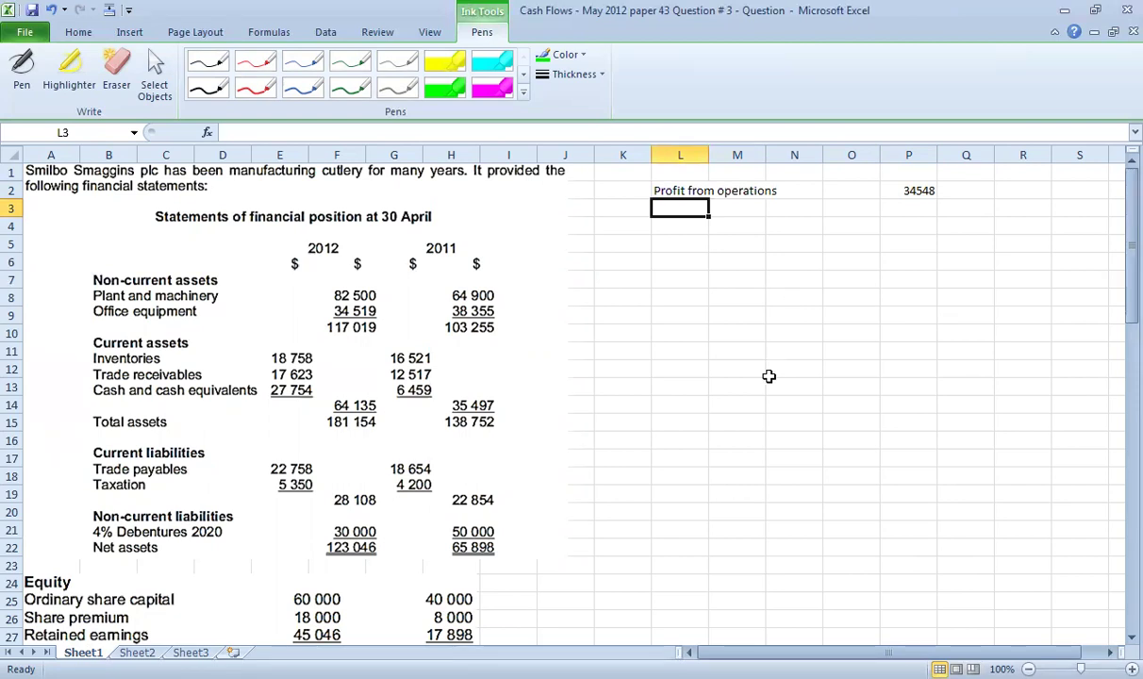
text(A)
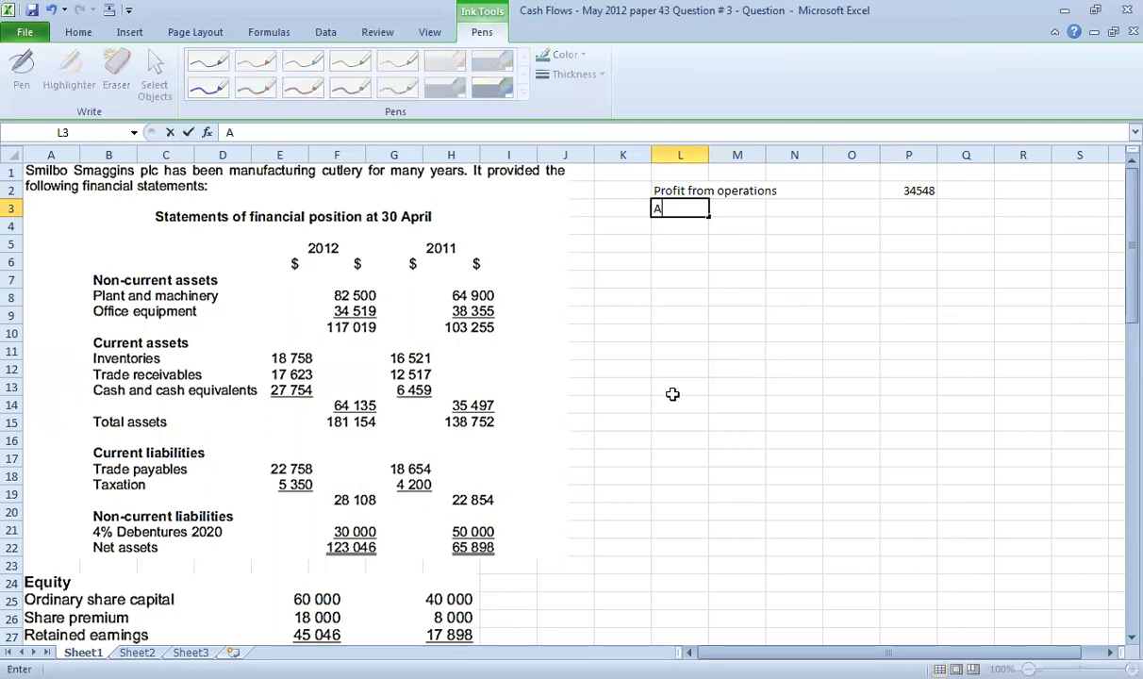
text(dd:depreciation)
key(Return)
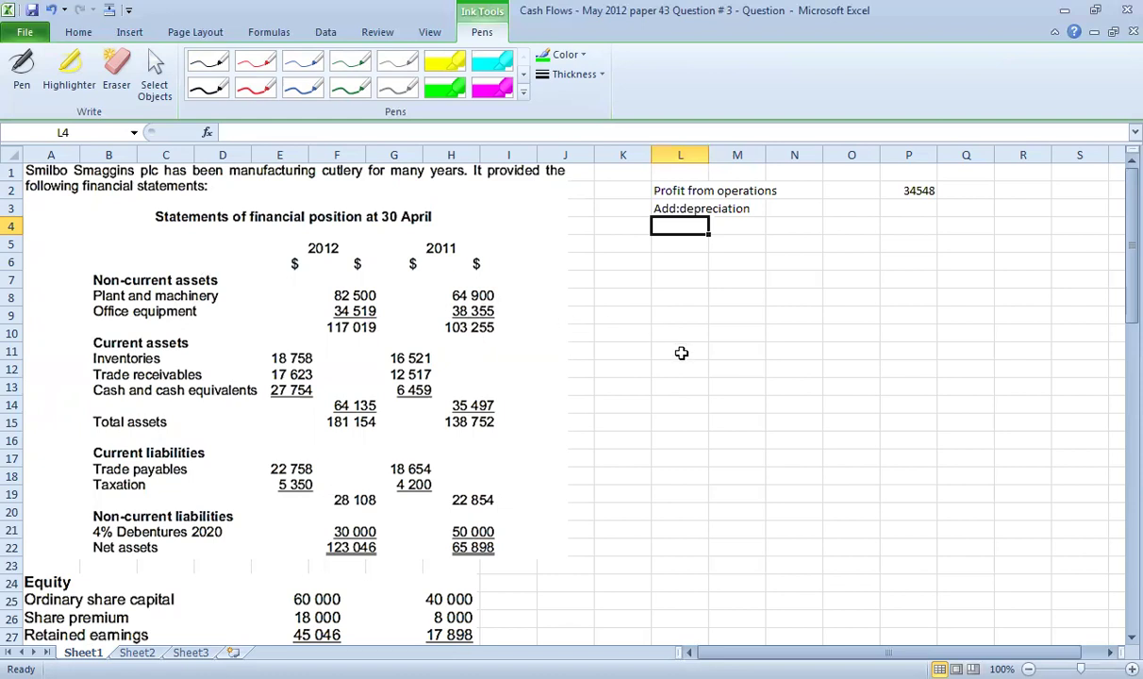
Check the additional information on non-current assets and enter the indented label "office equipment" in M4
scroll(681, 353, down, 9)
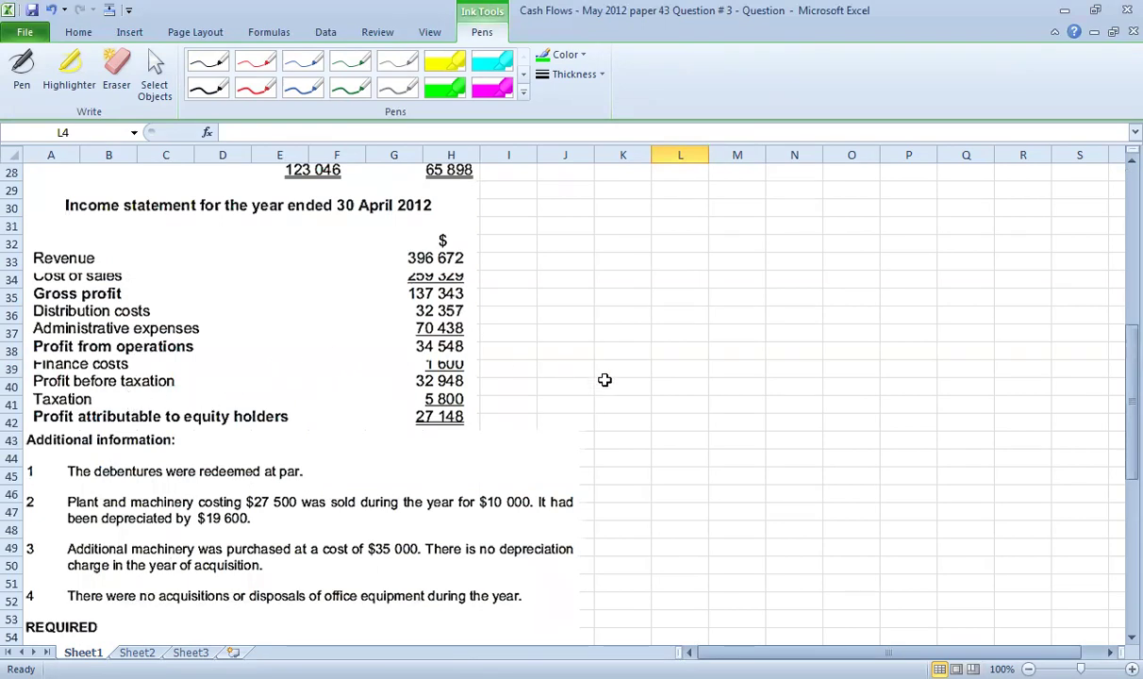
scroll(594, 377, down, 1)
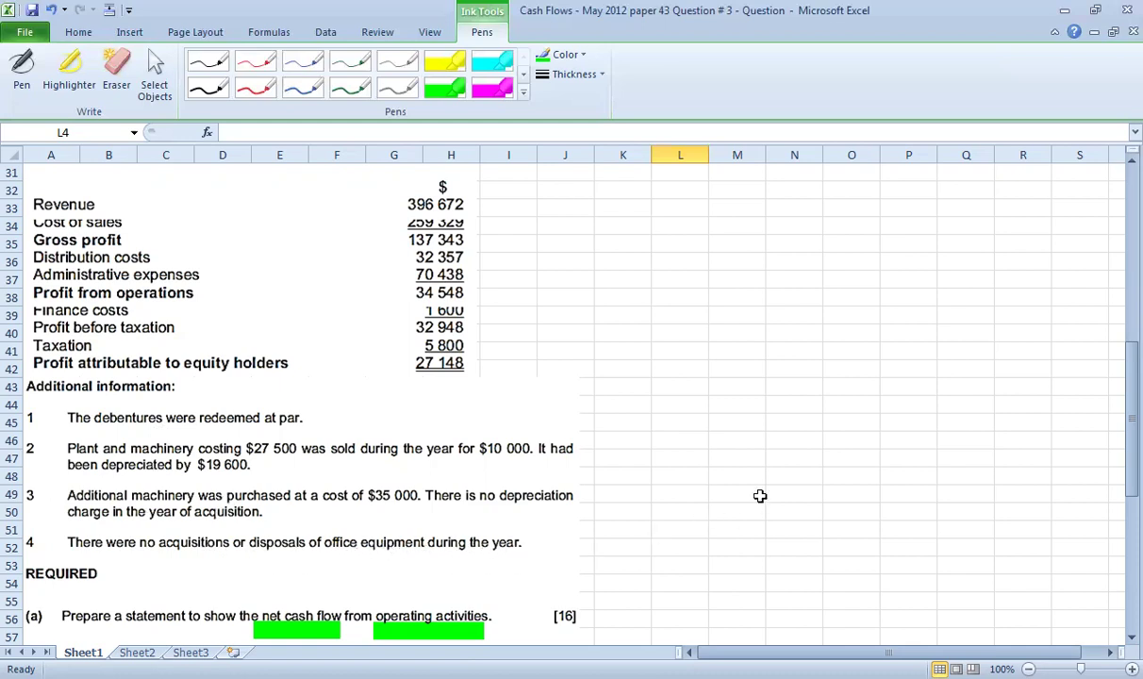
scroll(760, 490, up, 10)
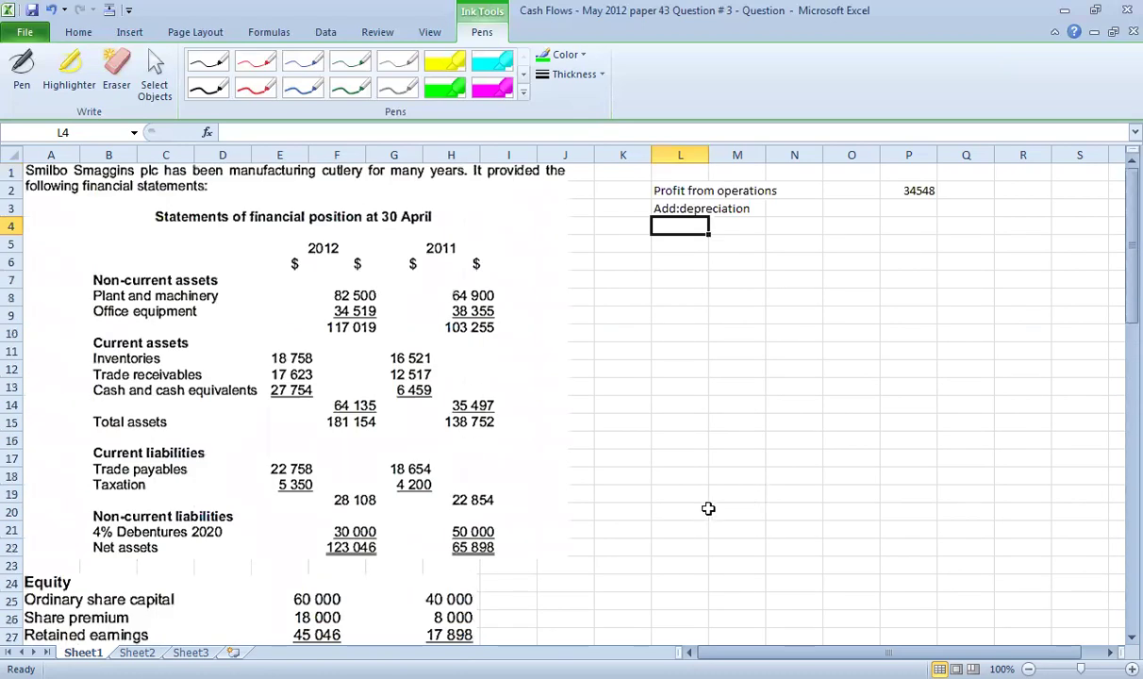
key(Right)
text(offi)
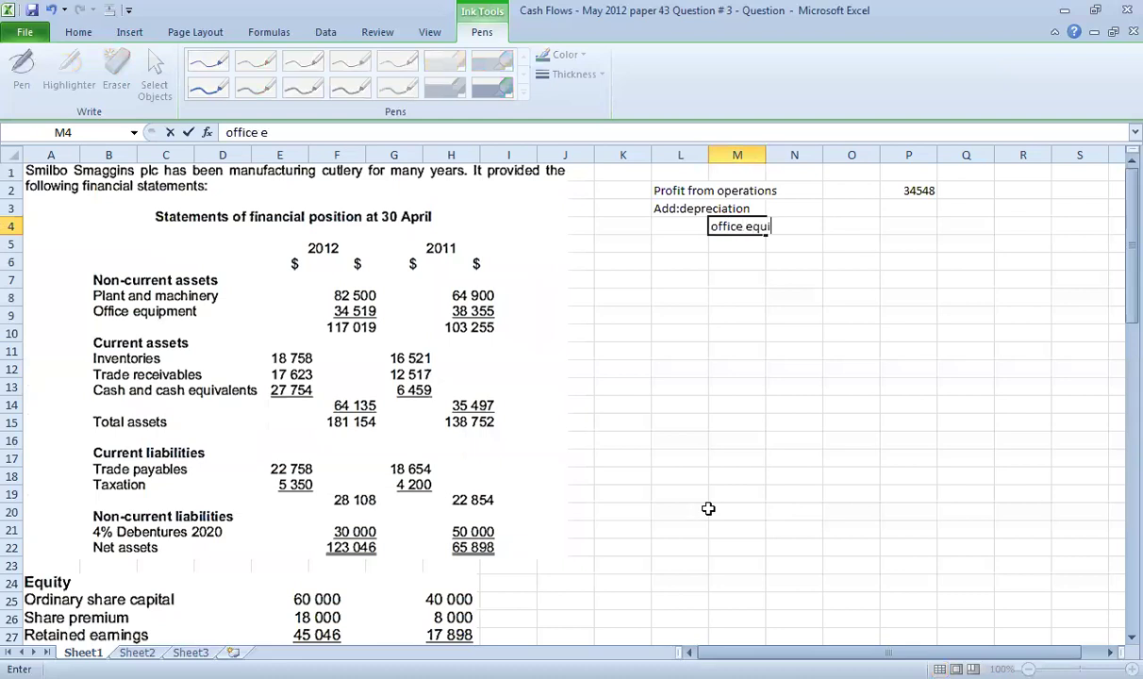
text(ce equipment)
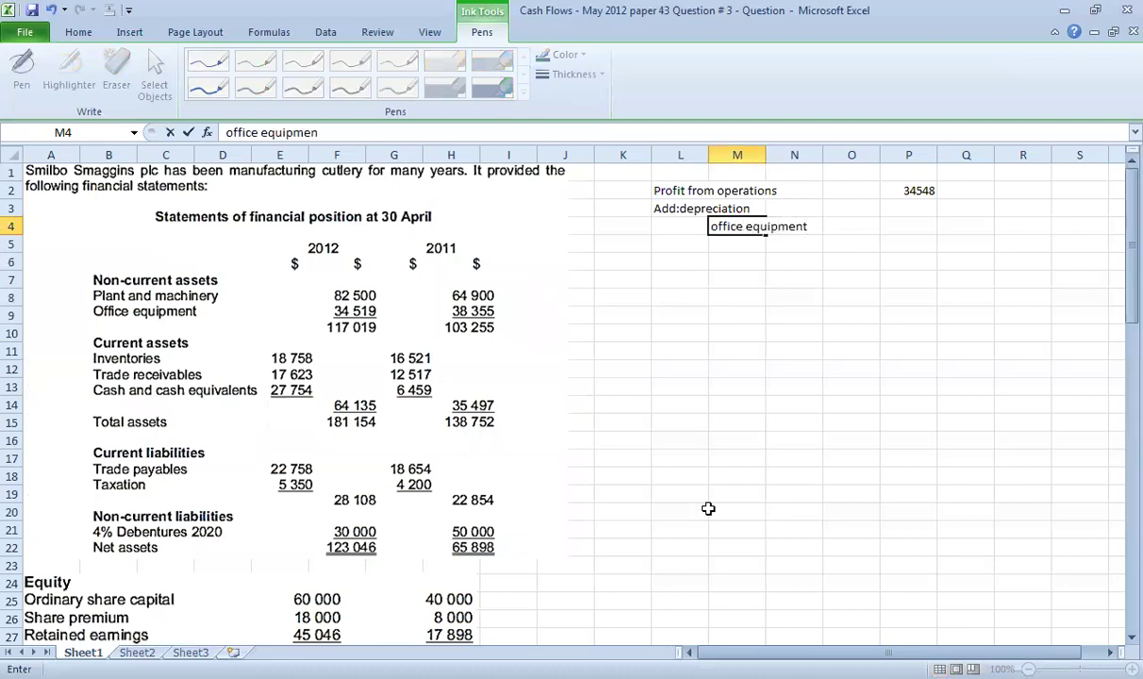
key(Return)
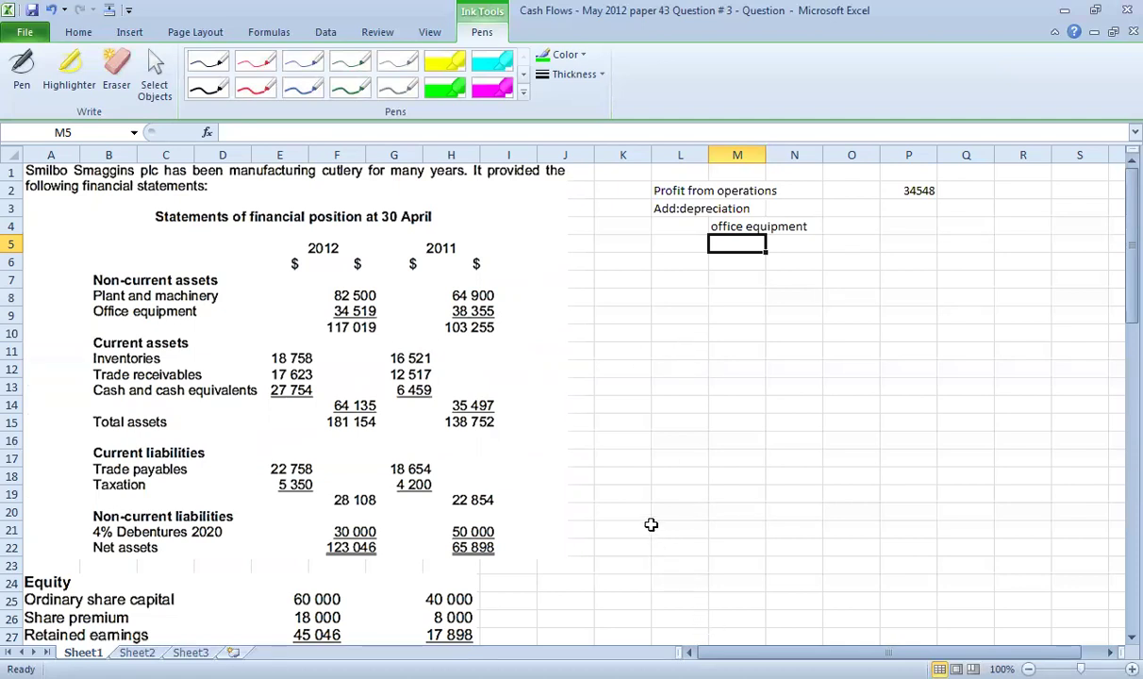
Draw a blank T-account using a bottom border on K13:N13 and a right border on L14:L19
drag(625, 458, 698, 443)
click(908, 493)
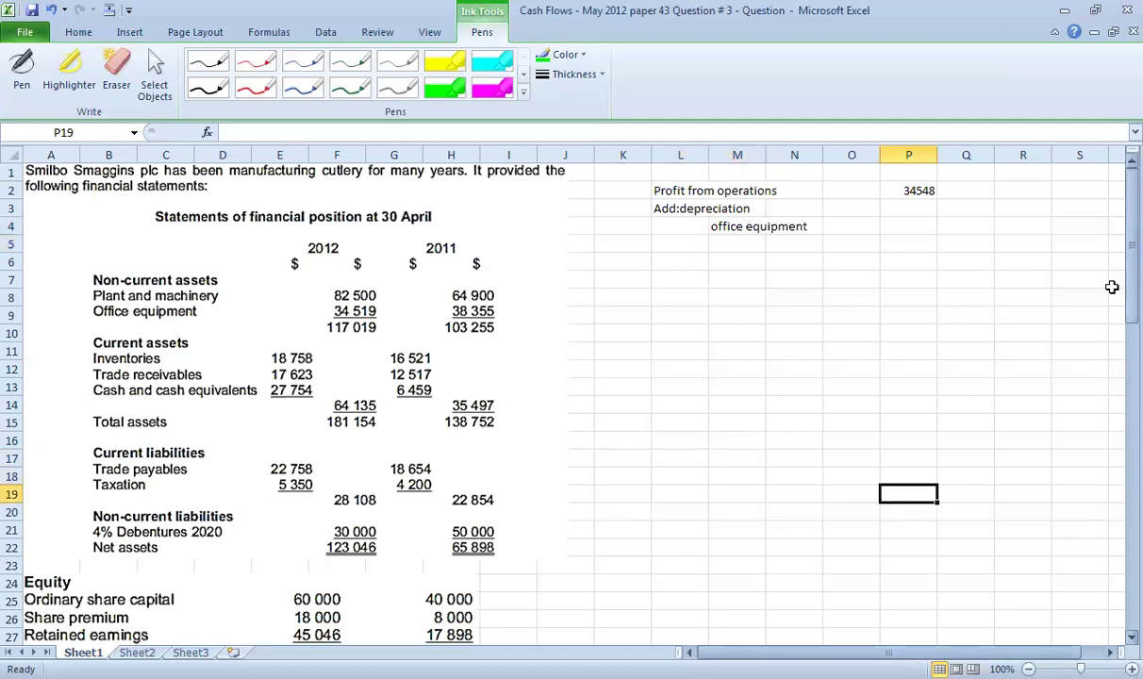
click(657, 387)
drag(635, 388, 780, 386)
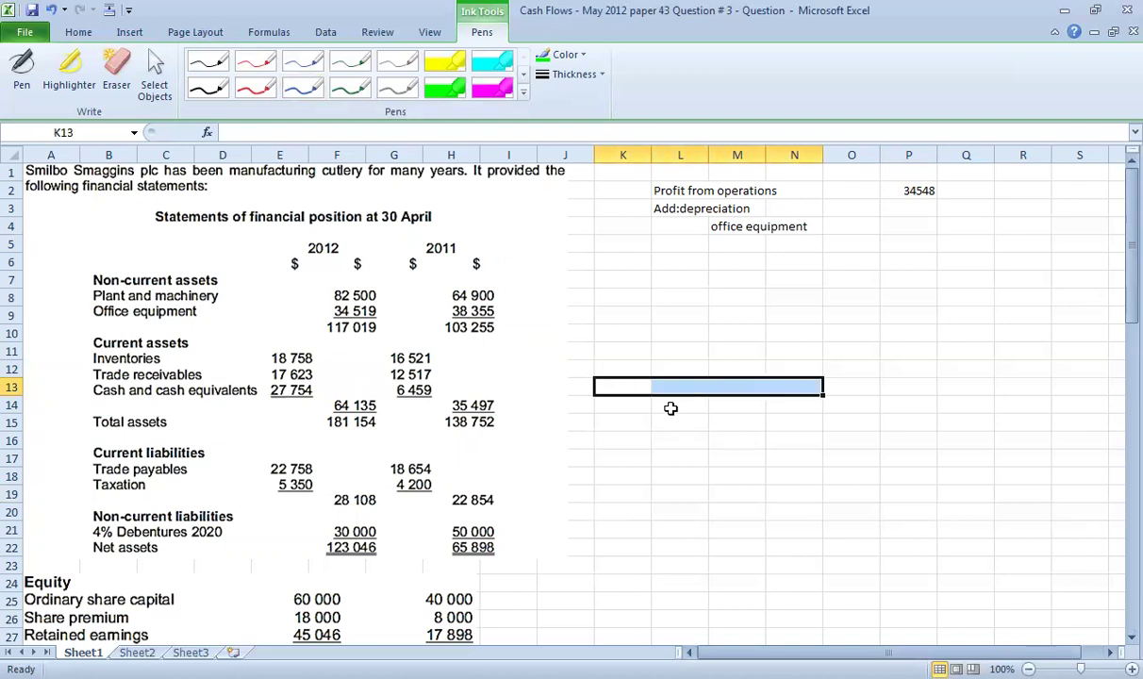
click(78, 32)
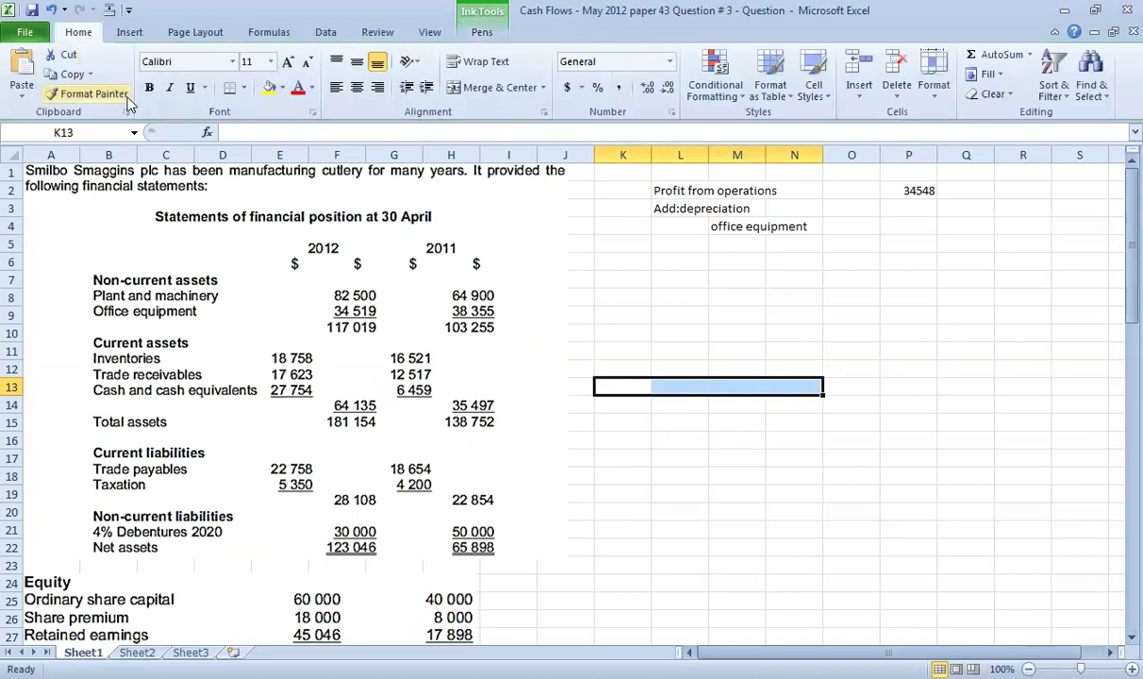
click(230, 88)
click(737, 499)
drag(678, 404, 694, 492)
click(243, 88)
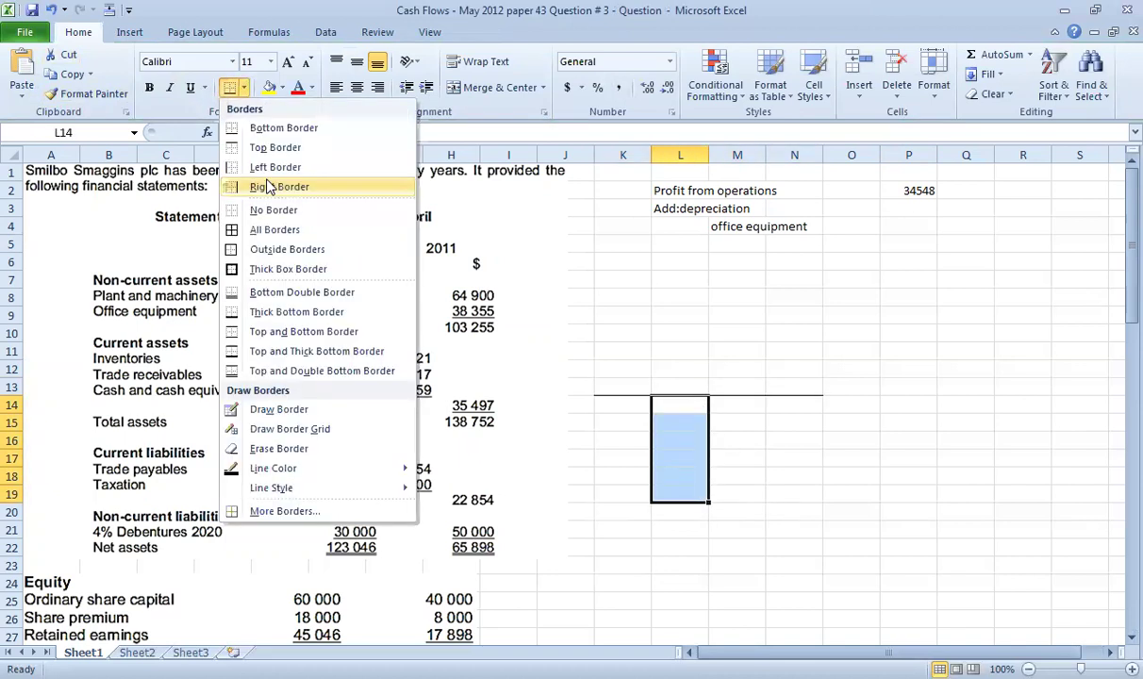
click(269, 187)
Enter the office equipment opening balance in the T-account, with "b/d" in K14 and 38355 in L14
click(618, 403)
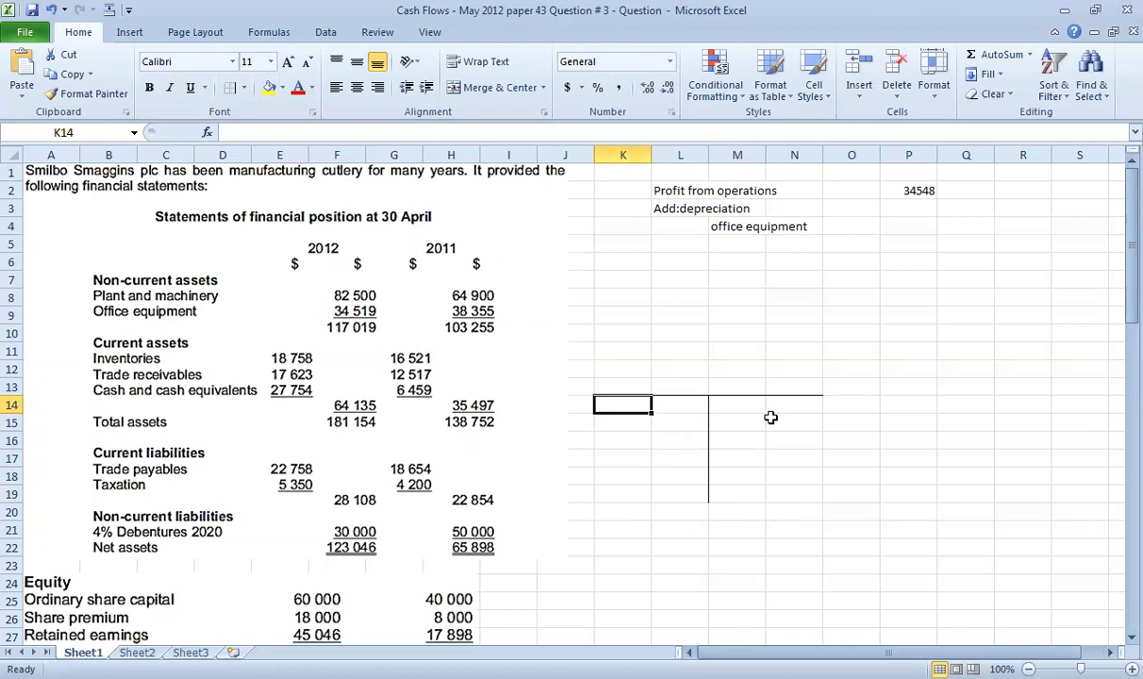
text(b/d)
key(Tab)
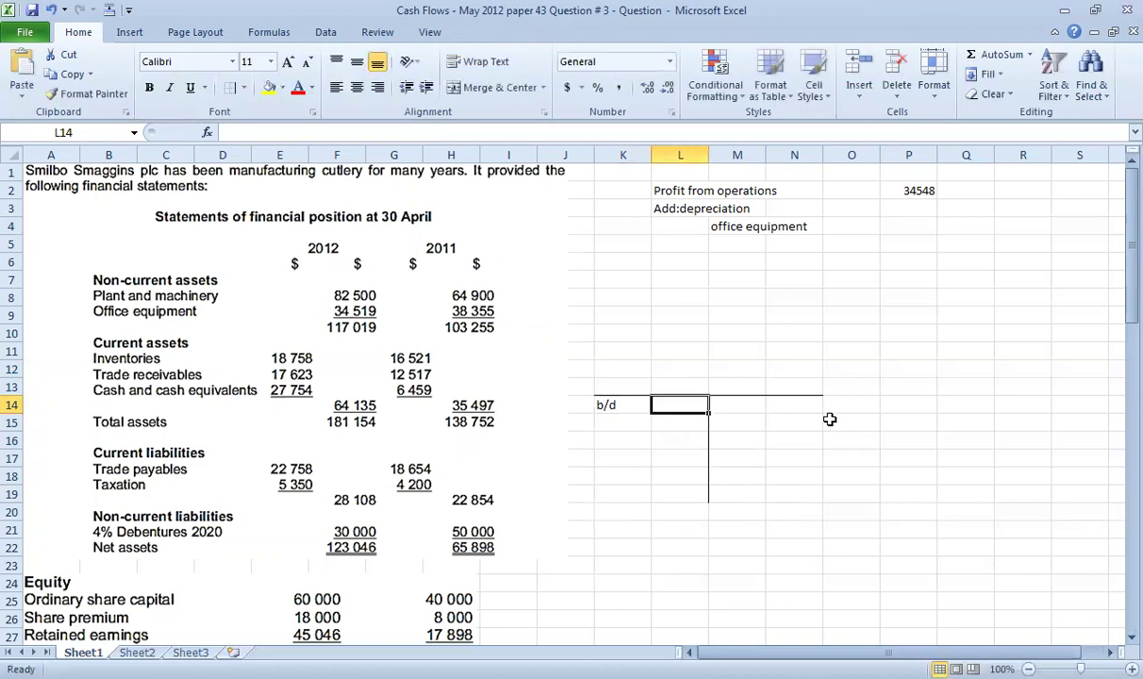
text(38355)
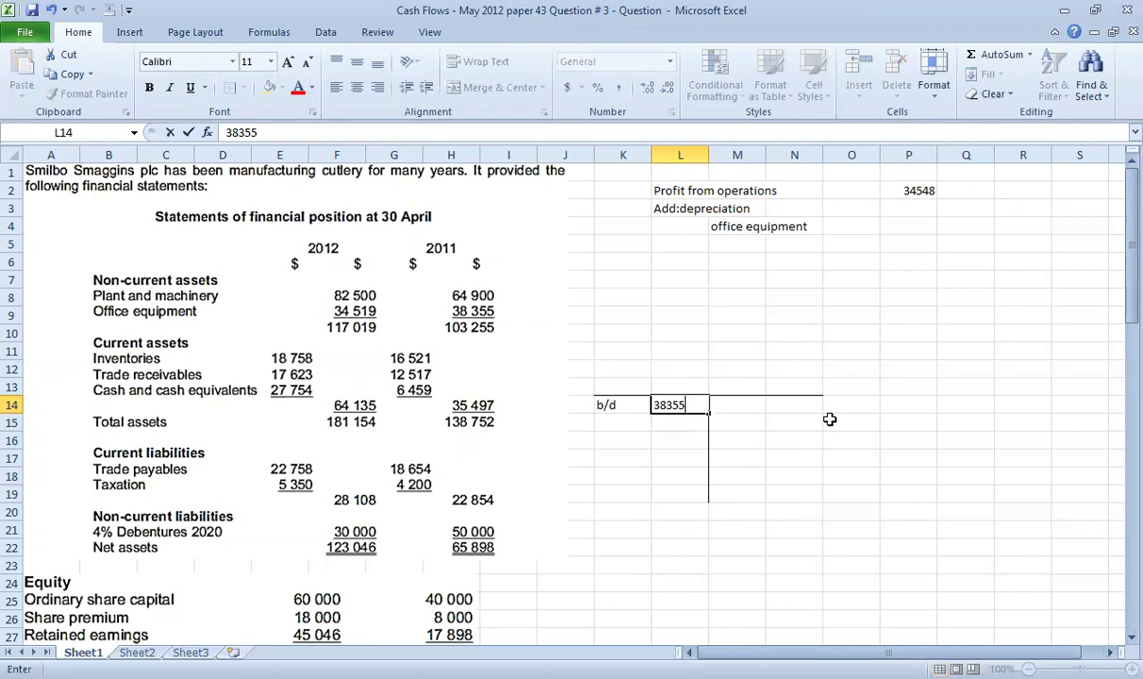
key(Tab)
Enter the office equipment closing balance in the T-account, with "c/d" in M15 and 34519 in N15
key(Down)
text(c/d)
key(Tab)
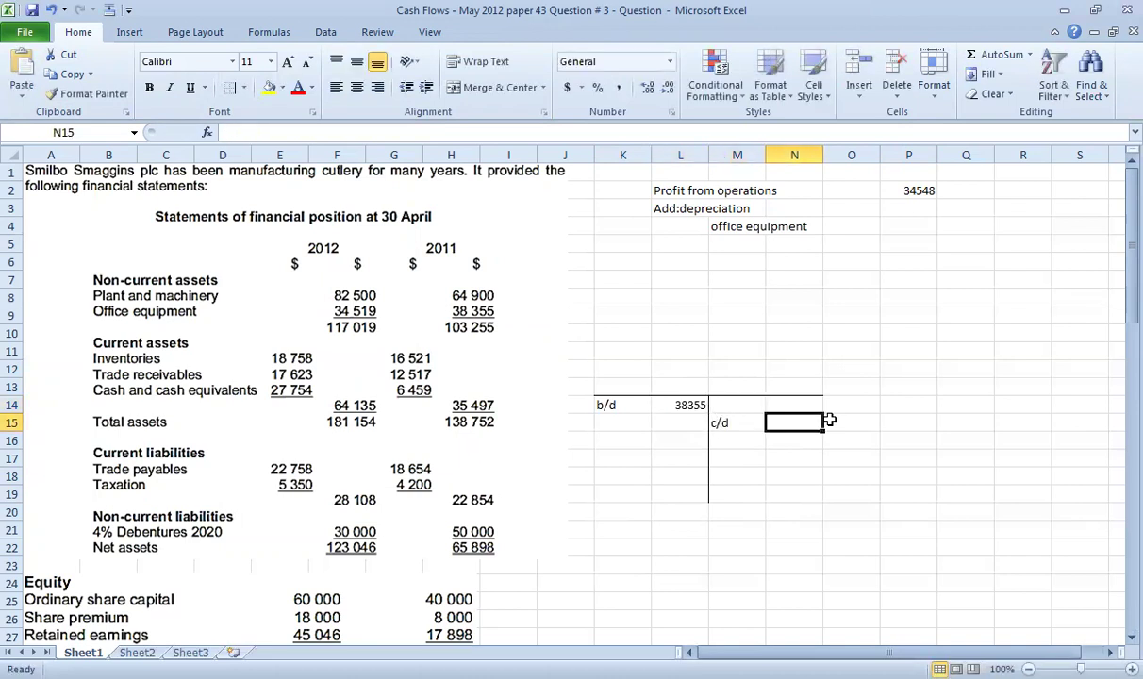
text(34519)
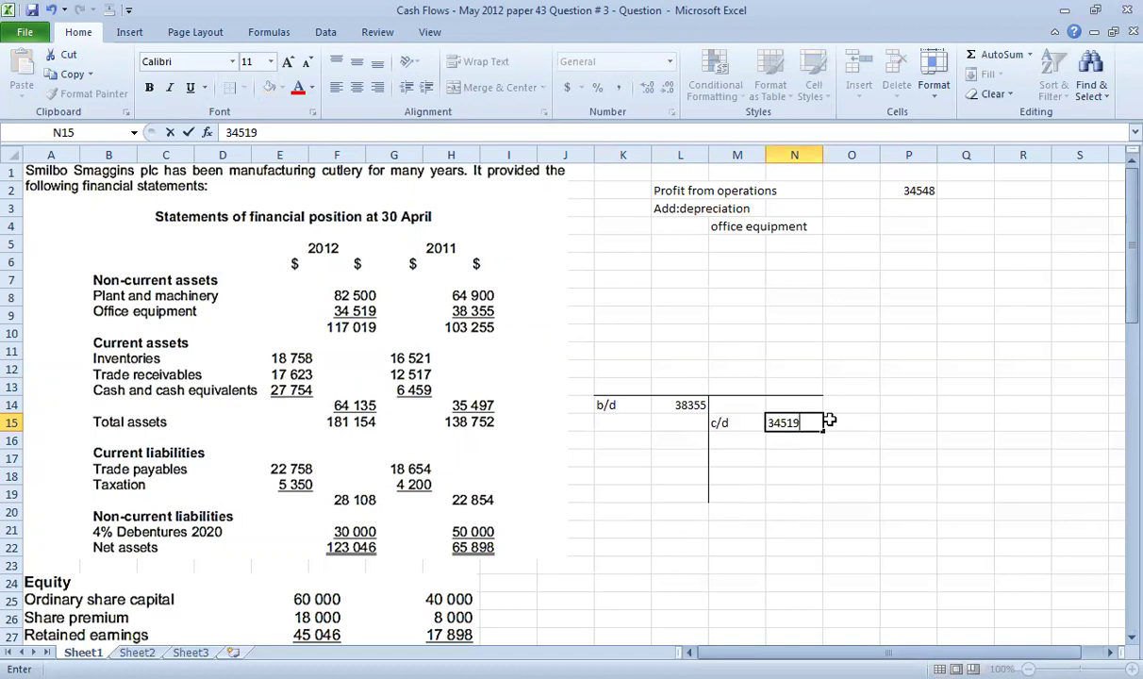
key(Return)
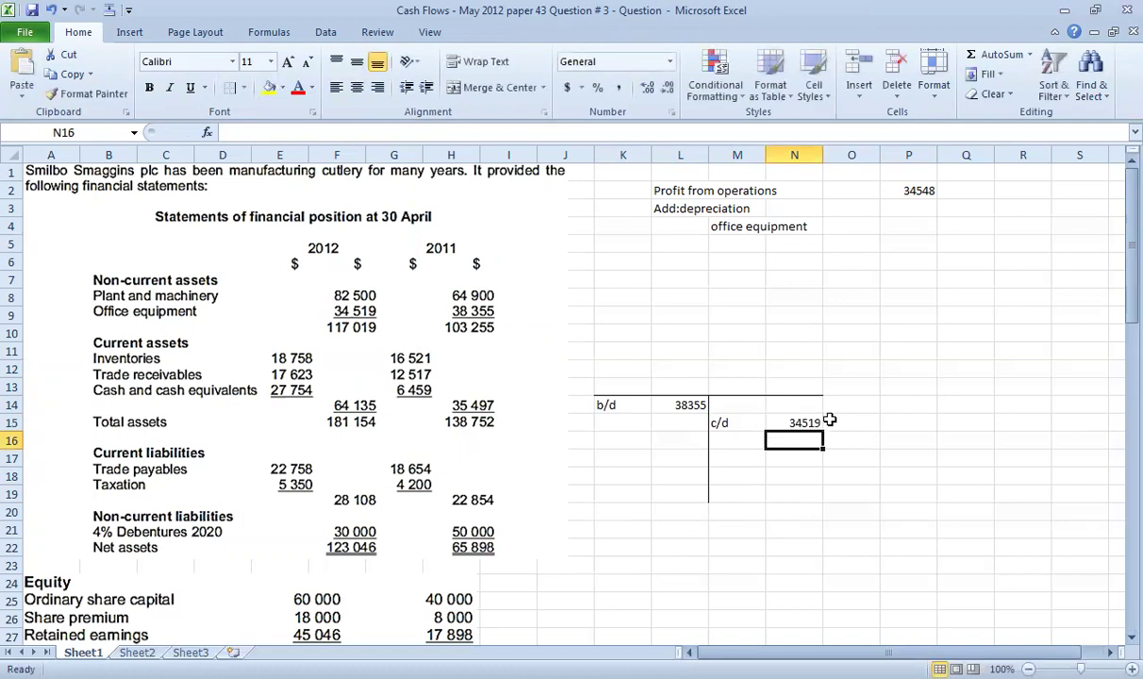
Total the T-account by summing the debit side in L16 and entering 38355 in N16
click(682, 445)
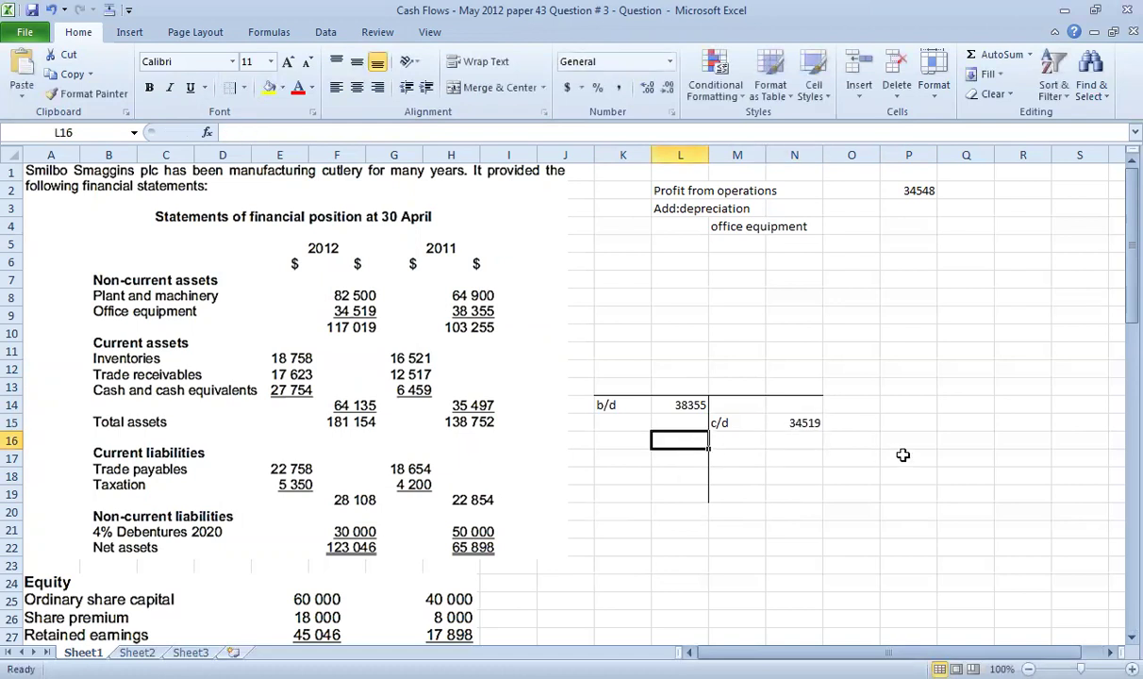
key(alt+equal)
key(Tab)
key(Tab)
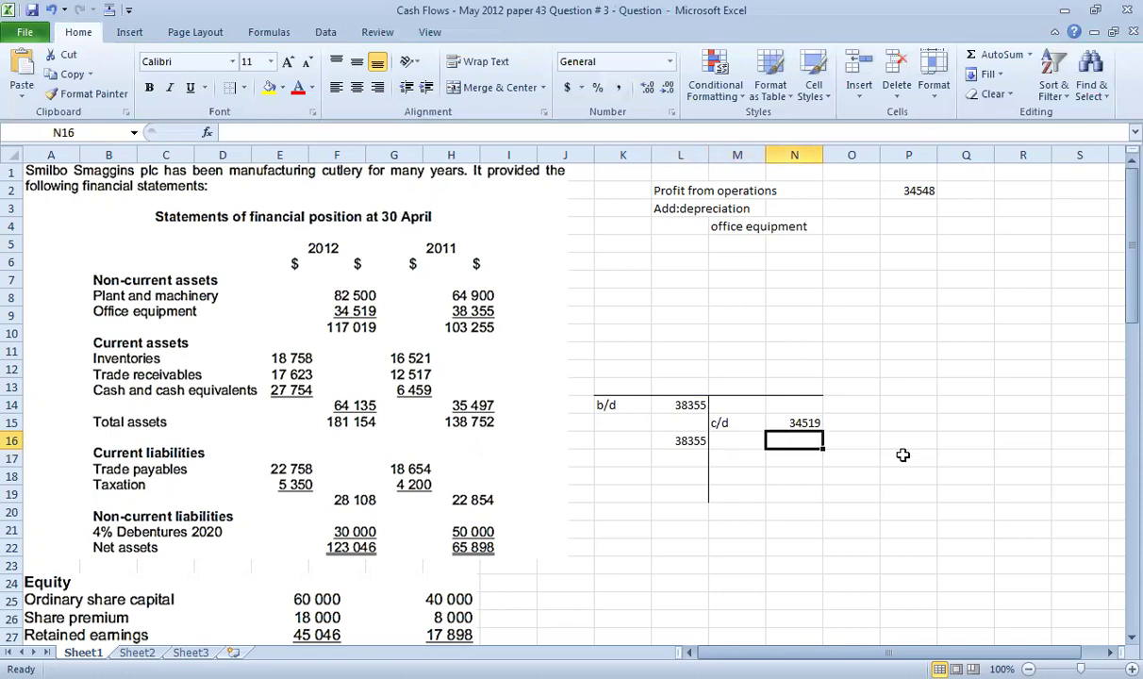
text(38355)
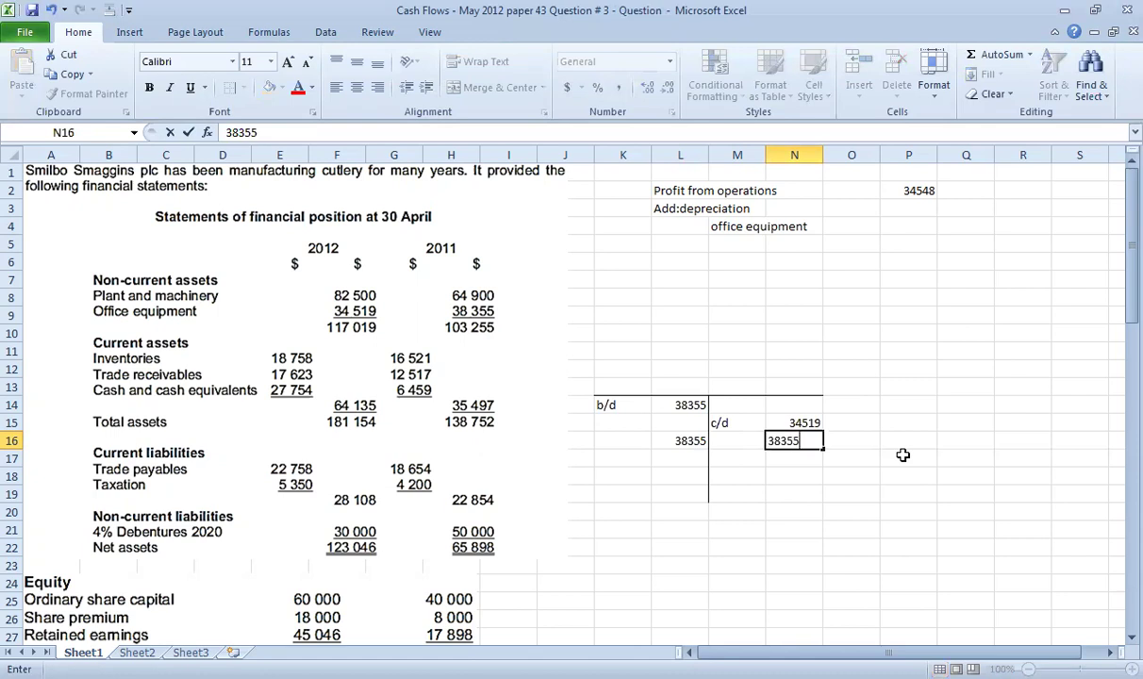
key(Return)
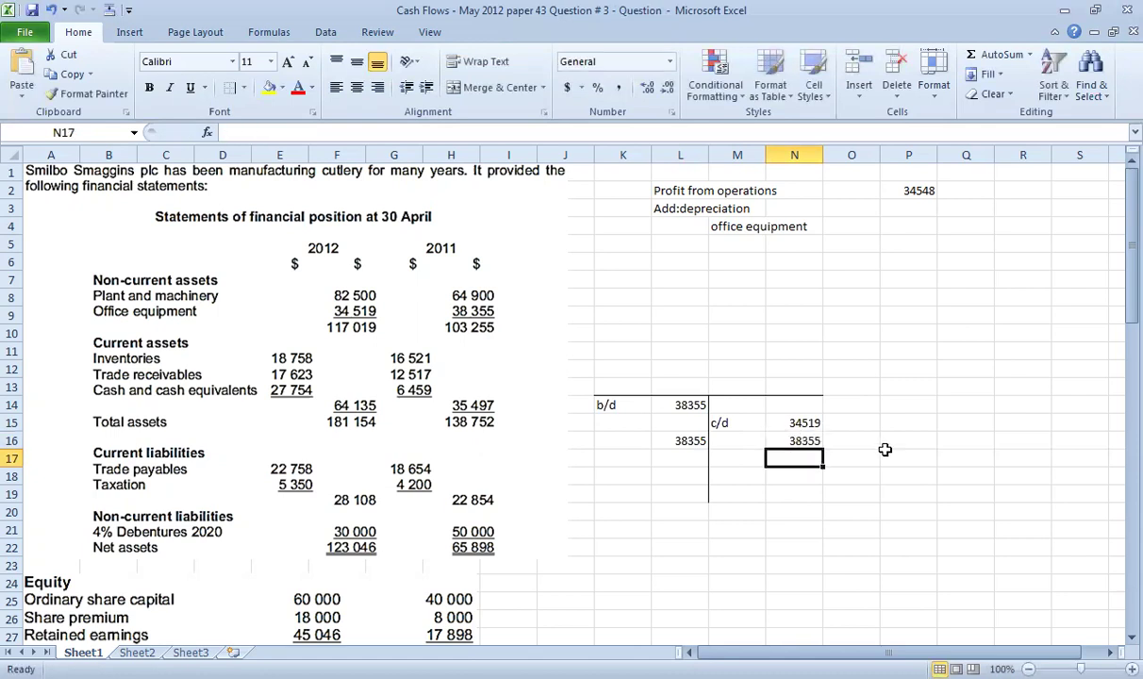
Enter "dep" in M14 and calculate the depreciation as the balancing figure in N14 with =N16-N15
click(741, 406)
text(dep)
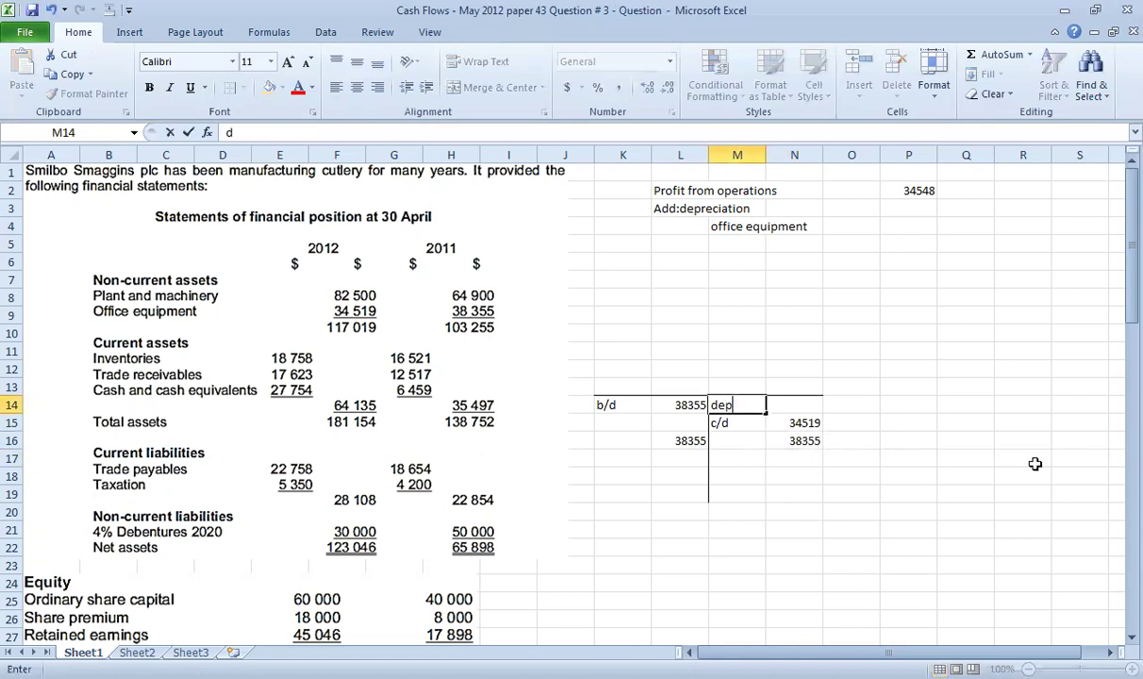
key(Tab)
text(=)
key(Down)
key(Down)
text(-)
key(Up)
key(Down)
key(Down)
key(Return)
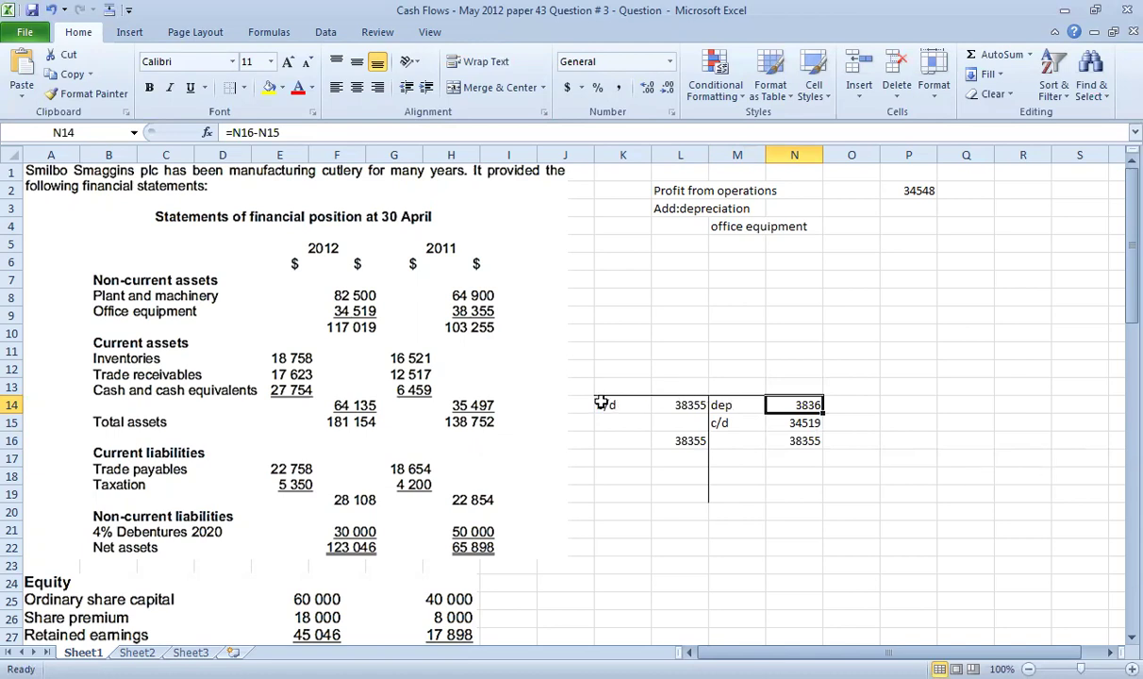
drag(605, 402, 801, 424)
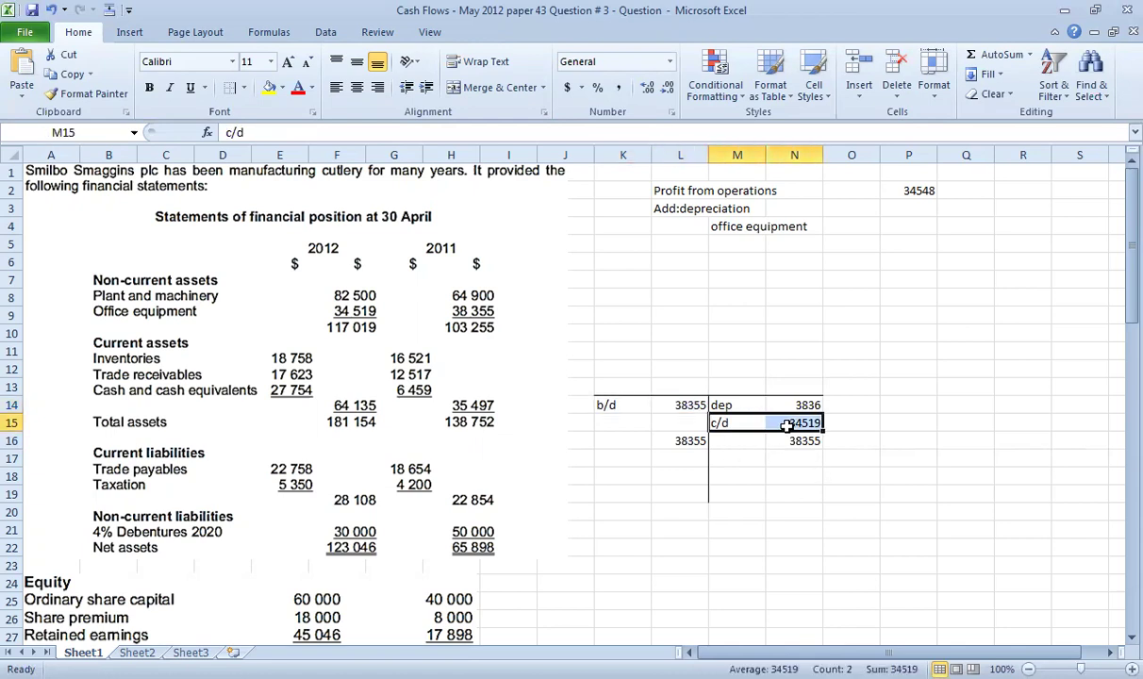
drag(730, 404, 801, 405)
drag(604, 422, 773, 402)
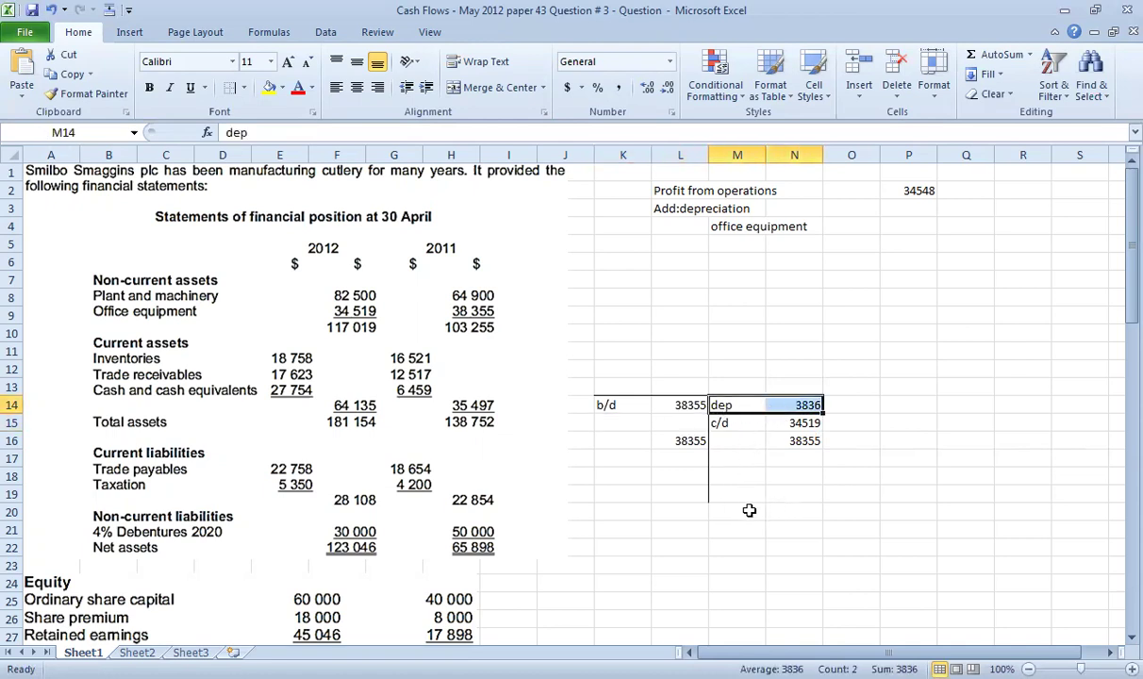
click(954, 541)
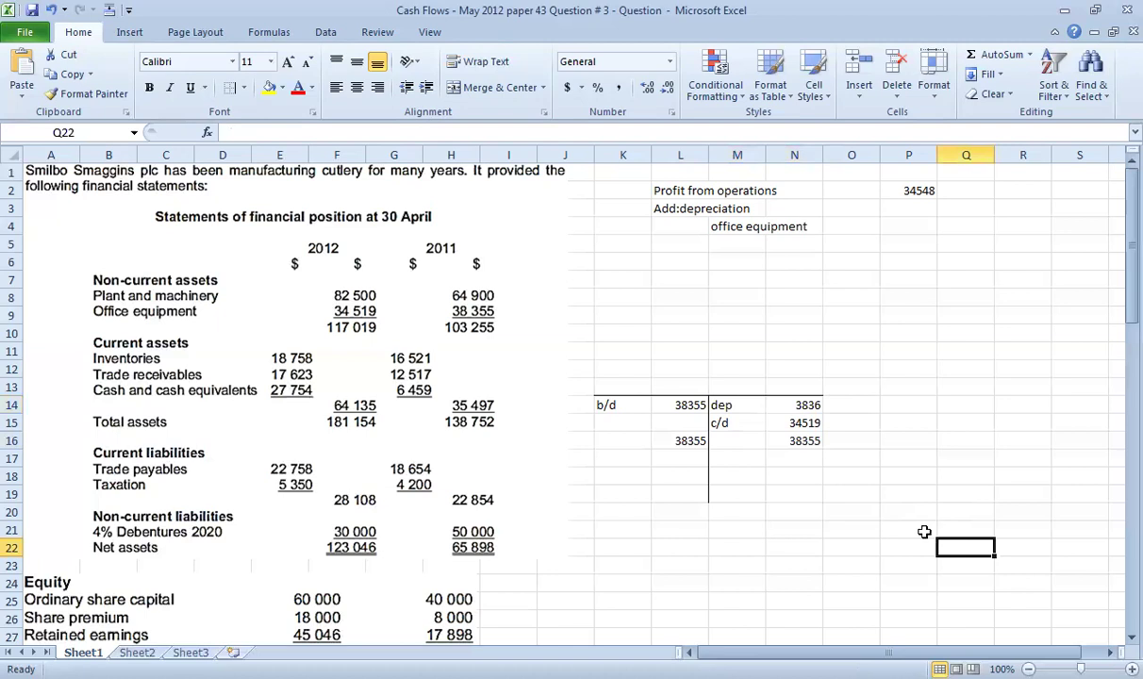
Undo all the office equipment T-account entries and its borders, leaving only the cash flow lines above
key(ctrl+z)
key(ctrl+z)
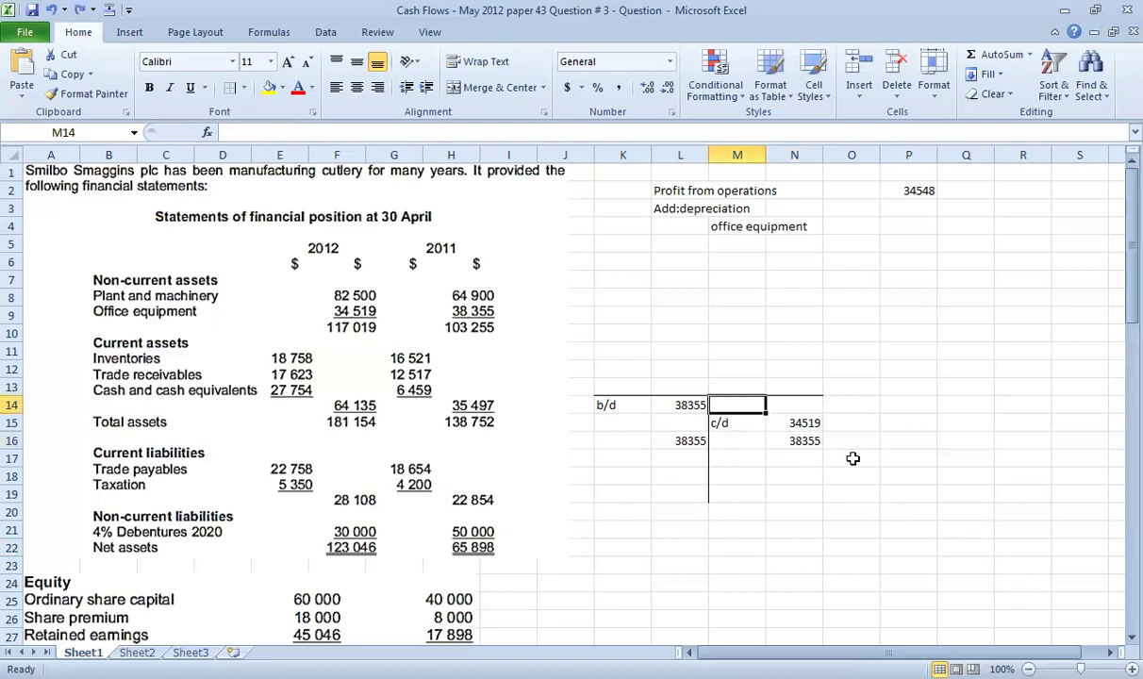
key(ctrl+z)
key(ctrl+z)
key(ctrl+z)
key(ctrl+z)
key(ctrl+z)
key(ctrl+z)
key(ctrl+z)
key(ctrl+z)
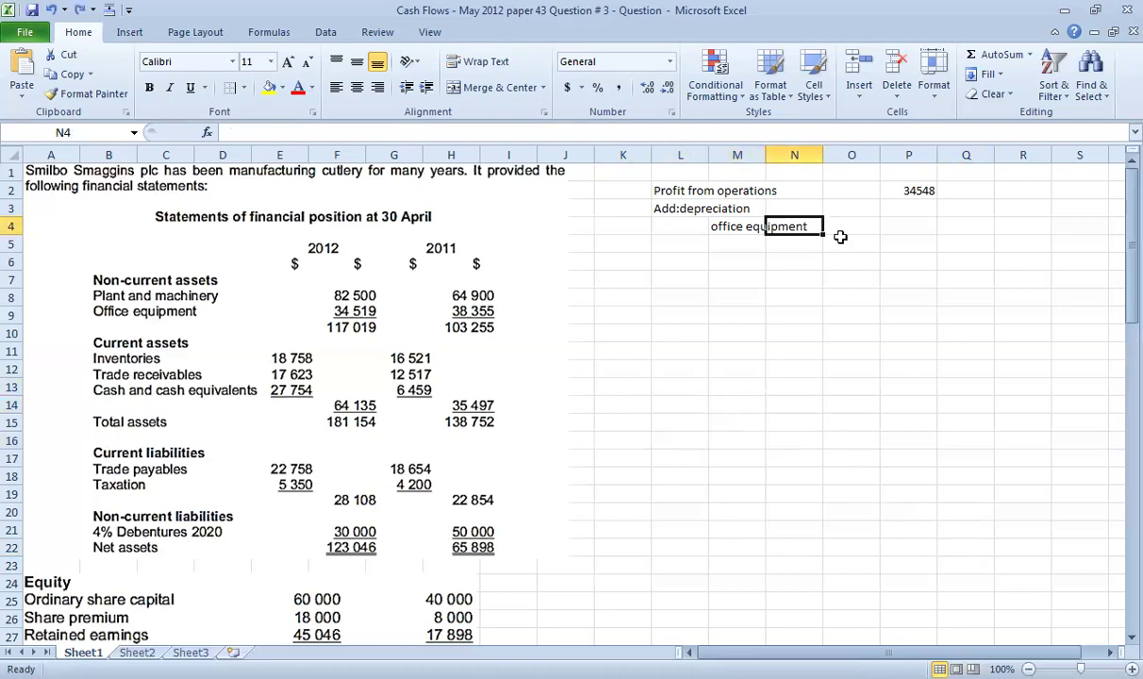
key(Right)
key(Right)
text(=)
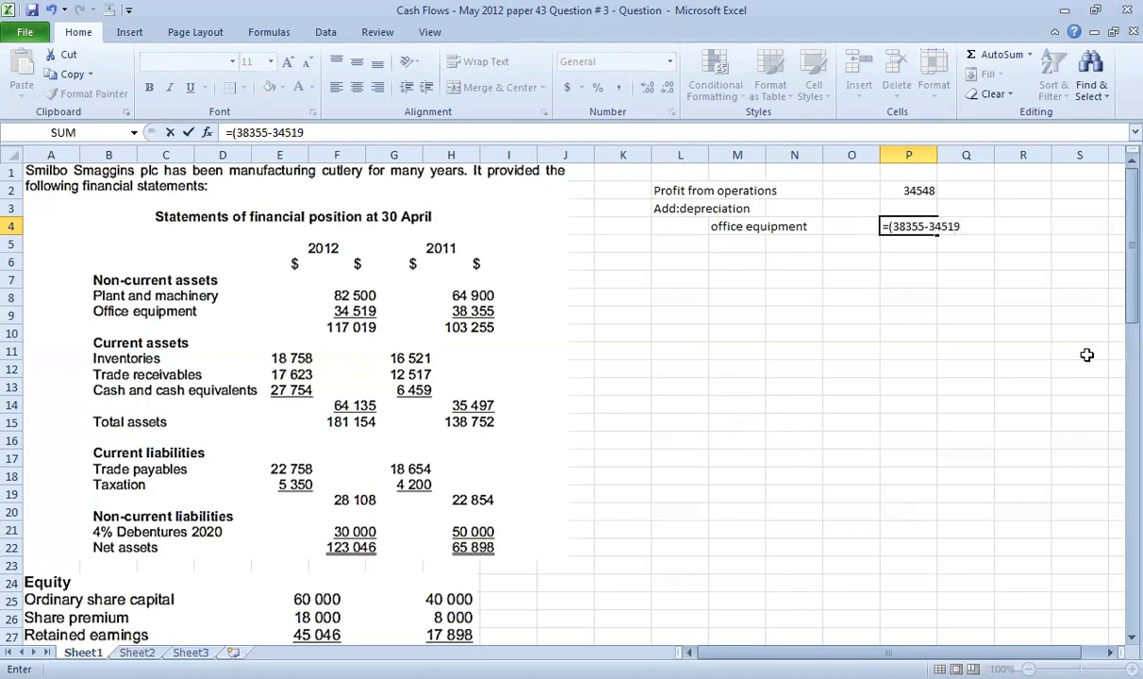
key(Return)
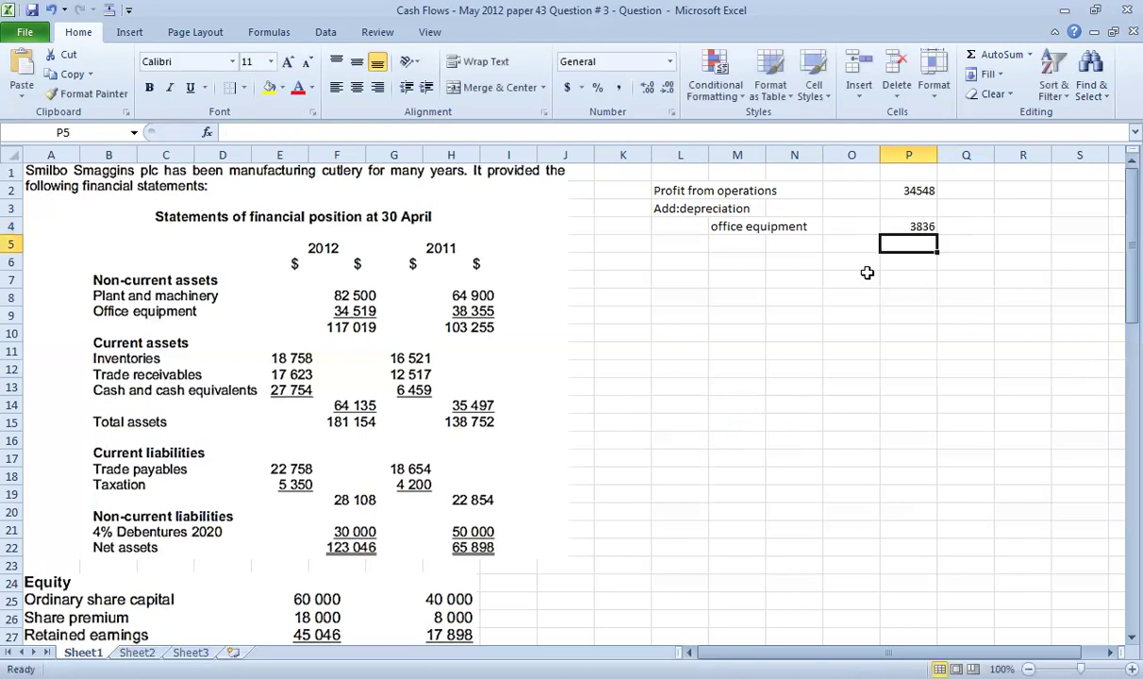
double_click(921, 224)
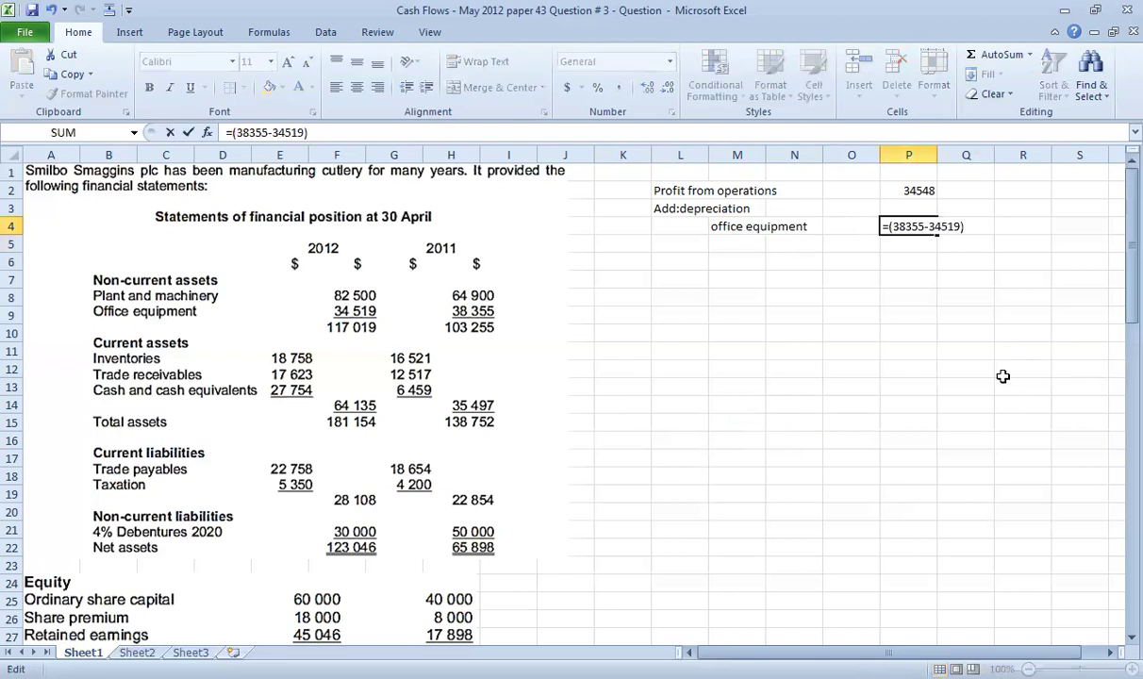
click(750, 244)
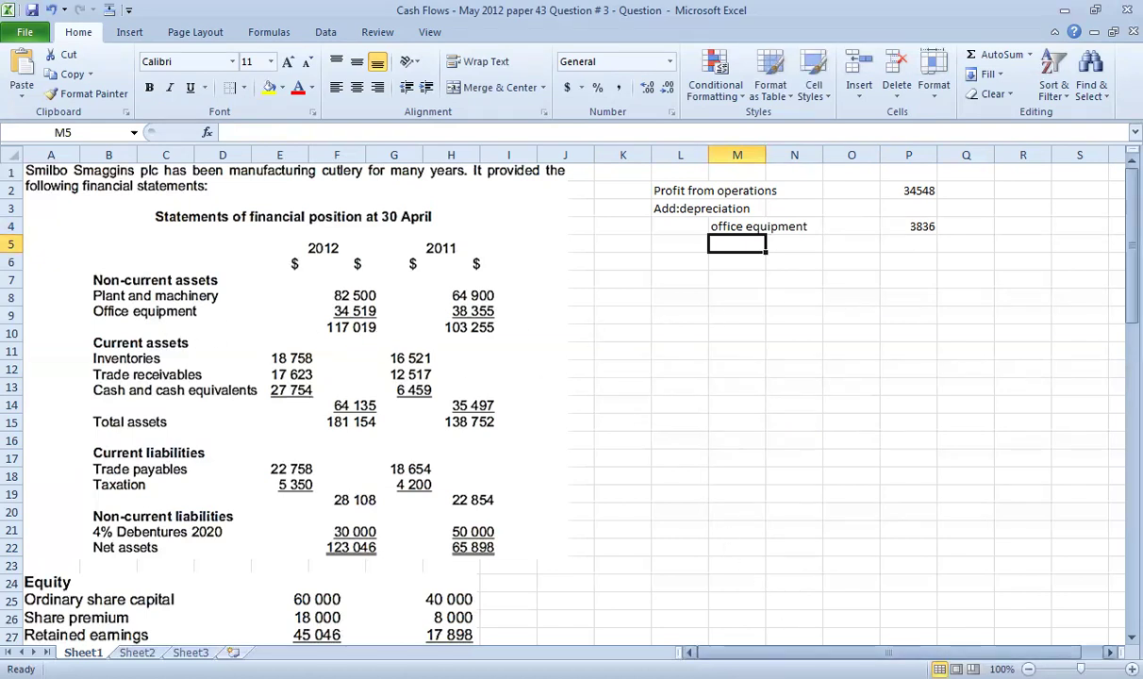
Shrink the statements of financial position picture proportionally so it ends within column I and row 20
click(1054, 652)
drag(999, 653, 792, 652)
click(452, 376)
scroll(584, 462, down, 1)
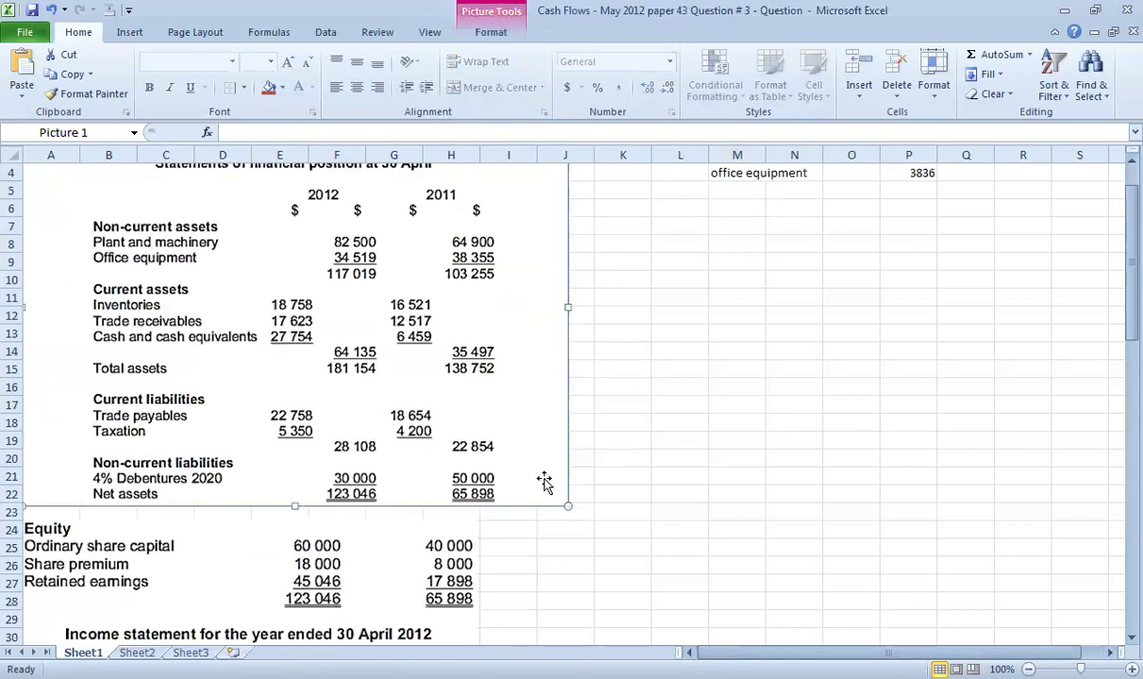
drag(569, 507, 517, 467)
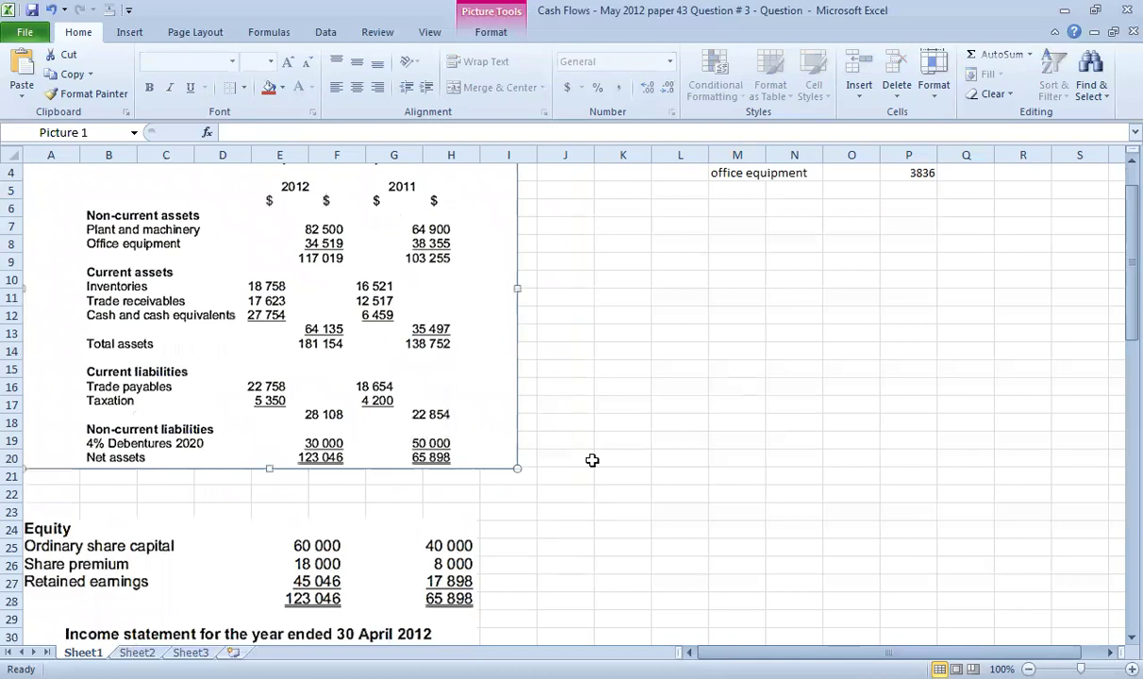
scroll(556, 372, up, 1)
Move the Equity picture up to start at row 22, just below the shrunken statements picture
click(577, 387)
click(467, 502)
drag(463, 542, 463, 503)
click(617, 547)
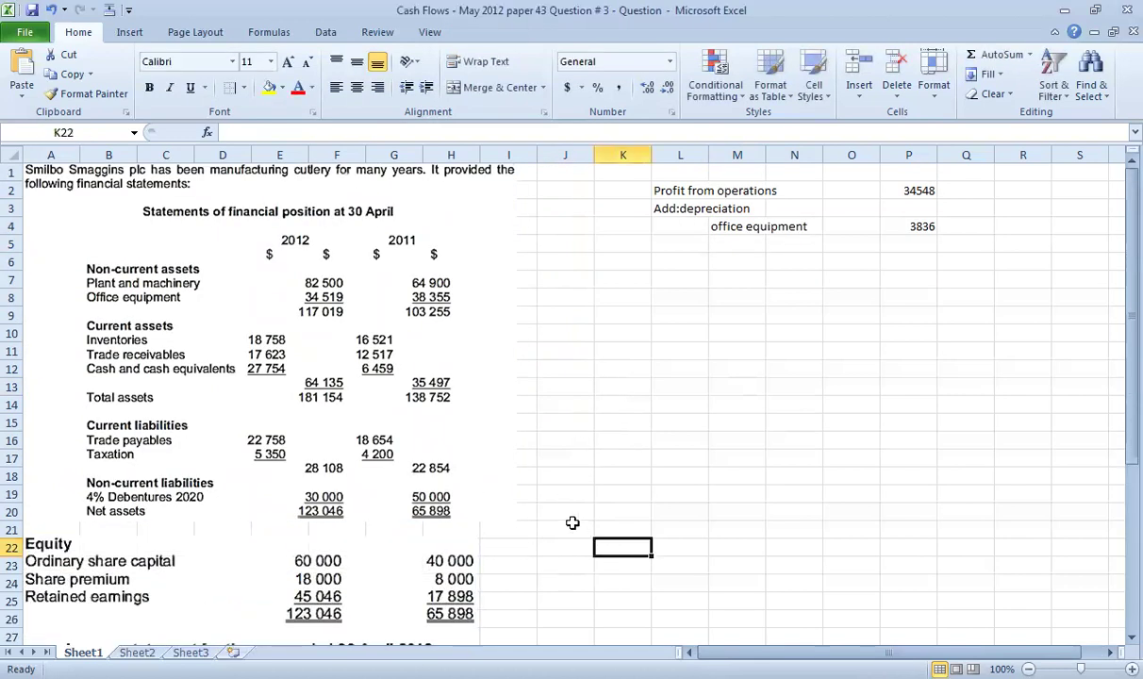
Draw a blank T-account using a bottom border on J19:M19 and a right border on K20:K24
click(528, 545)
drag(677, 548, 749, 548)
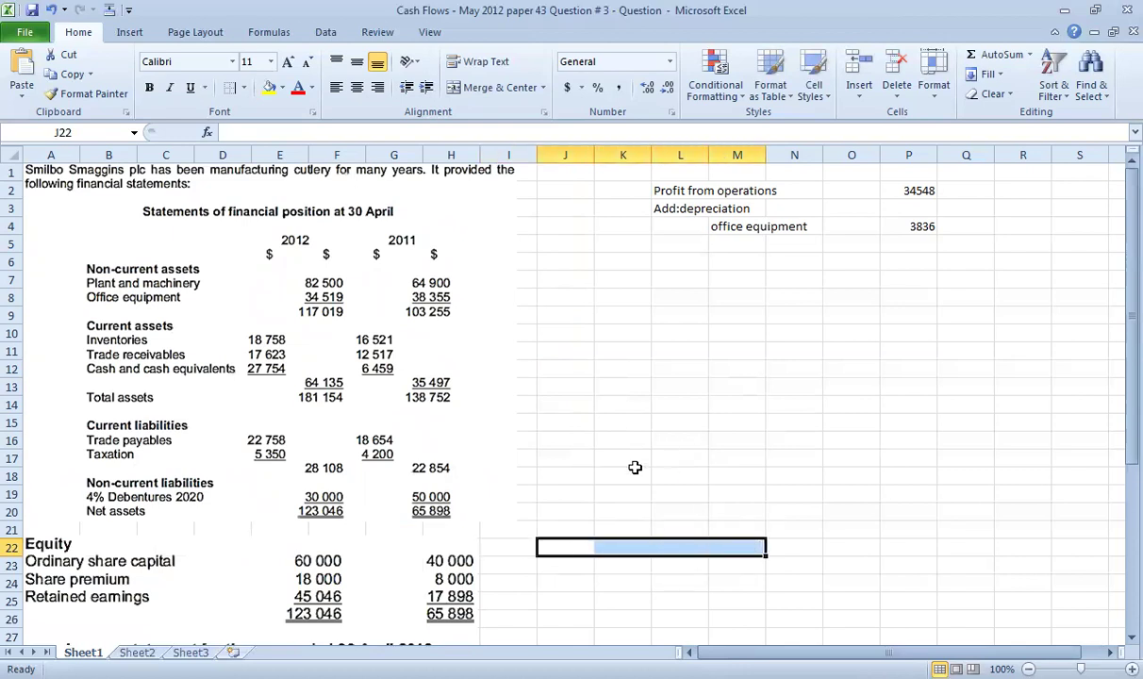
click(565, 455)
click(578, 488)
drag(578, 488, 731, 486)
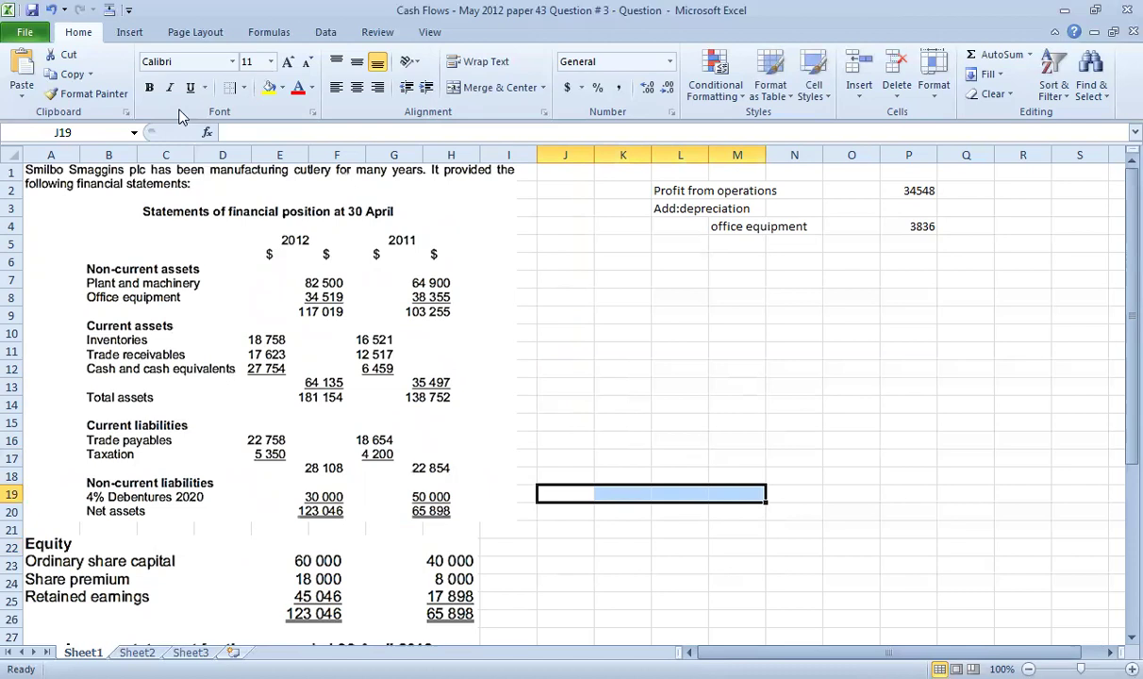
click(246, 88)
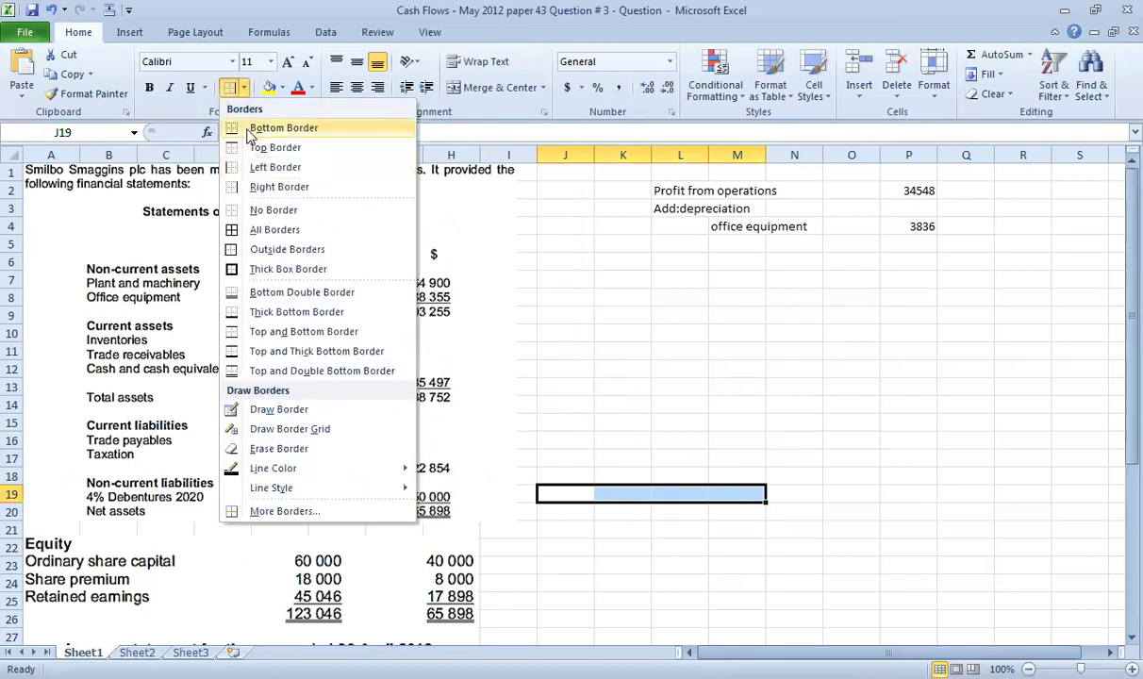
click(247, 124)
click(738, 561)
drag(625, 517, 628, 574)
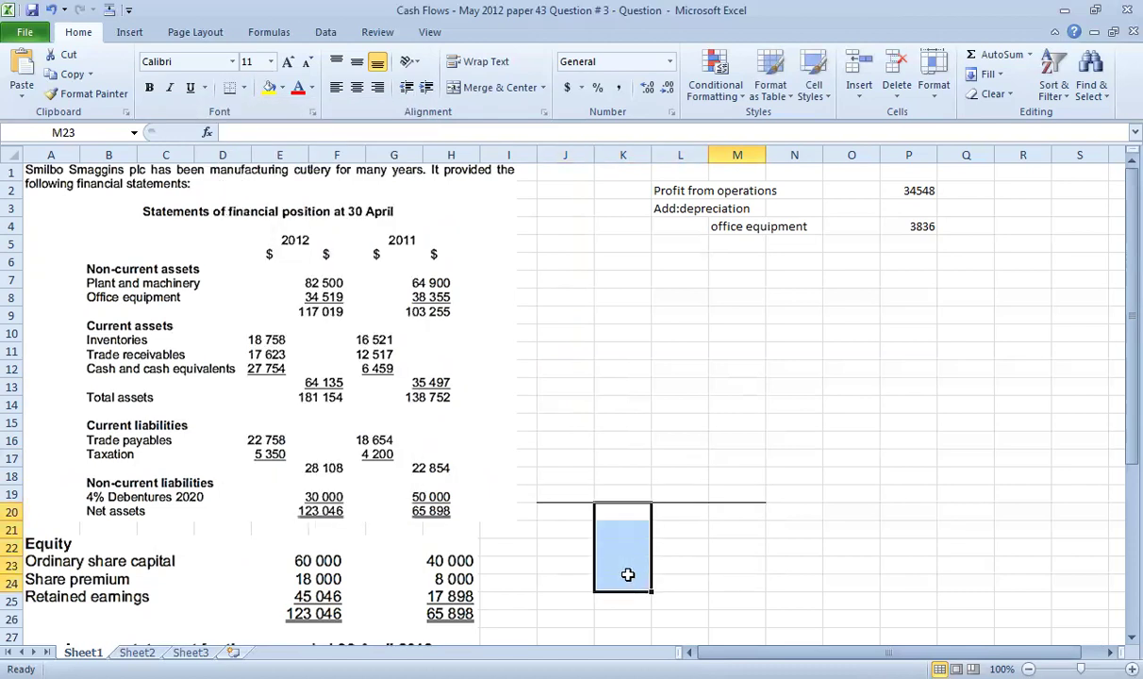
click(243, 88)
click(279, 187)
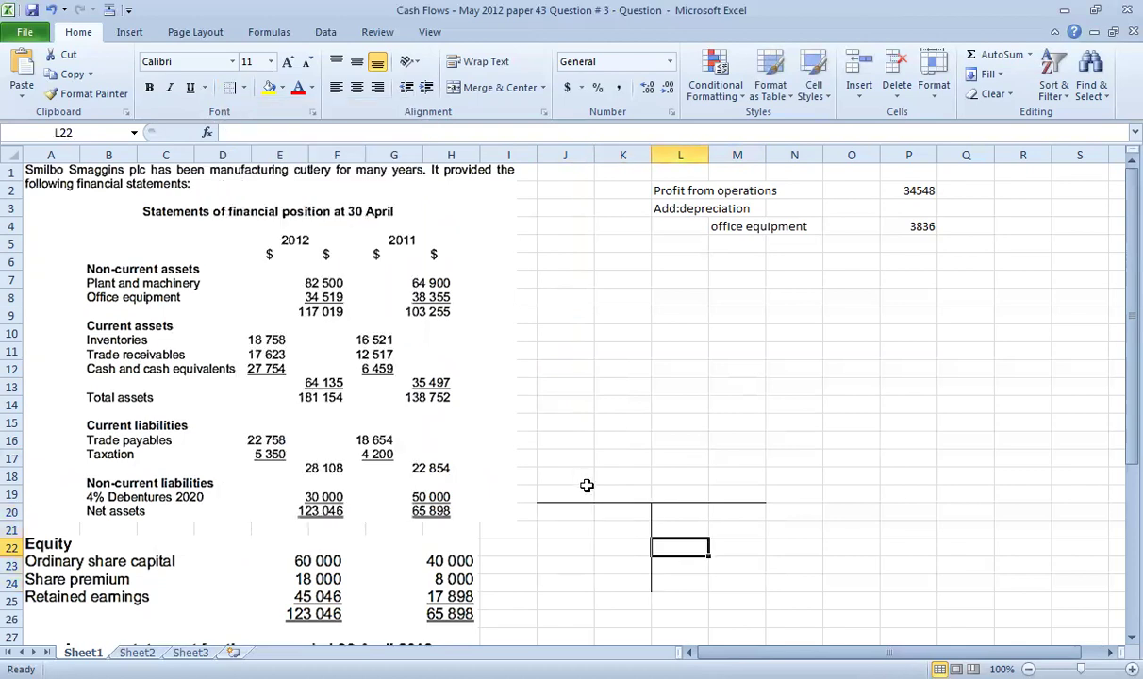
Merge and center J19:M19 above the T-account as its heading cell
drag(586, 485, 709, 477)
click(660, 486)
drag(551, 488, 719, 485)
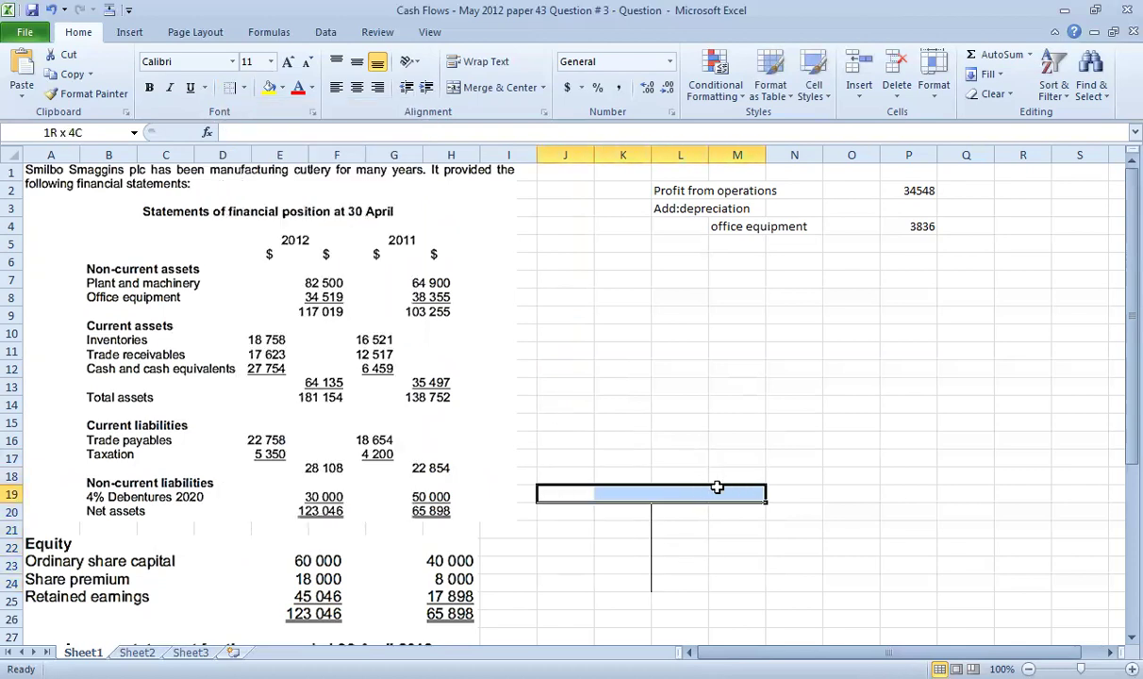
click(132, 32)
click(81, 33)
click(498, 86)
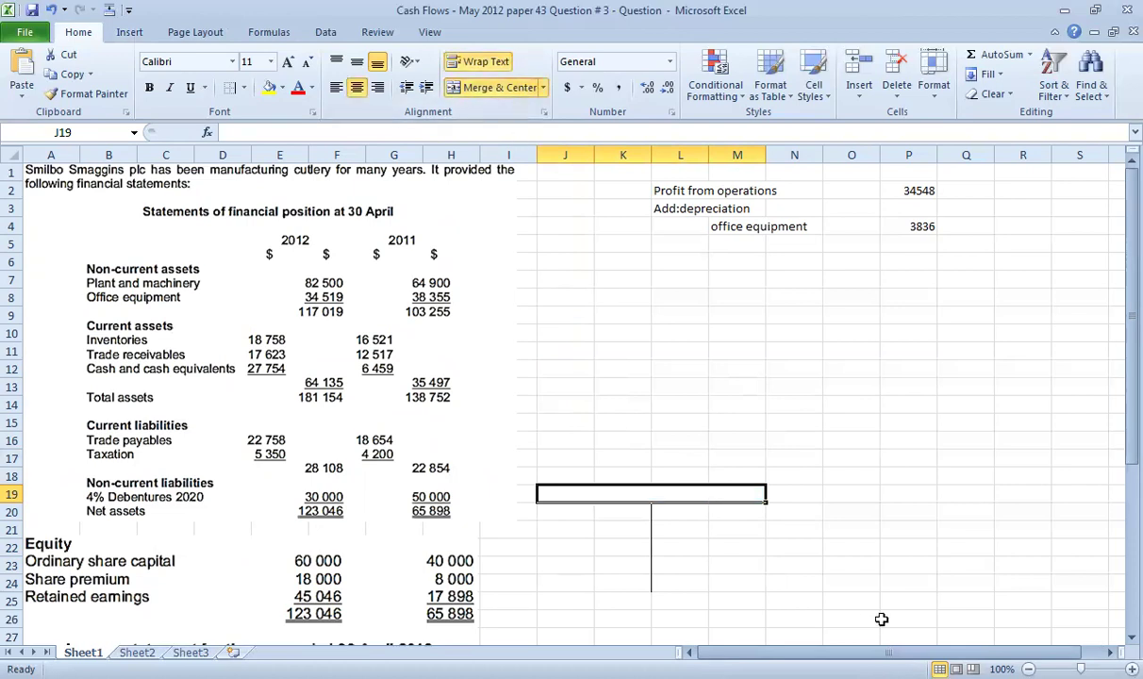
Title the T-account "P/M - bv" in the merged heading cell
text(Plant andma)
key(BackSpace)
key(BackSpace)
key(BackSpace)
key(BackSpace)
key(BackSpace)
key(BackSpace)
key(BackSpace)
key(BackSpace)
key(BackSpace)
key(BackSpace)
key(BackSpace)
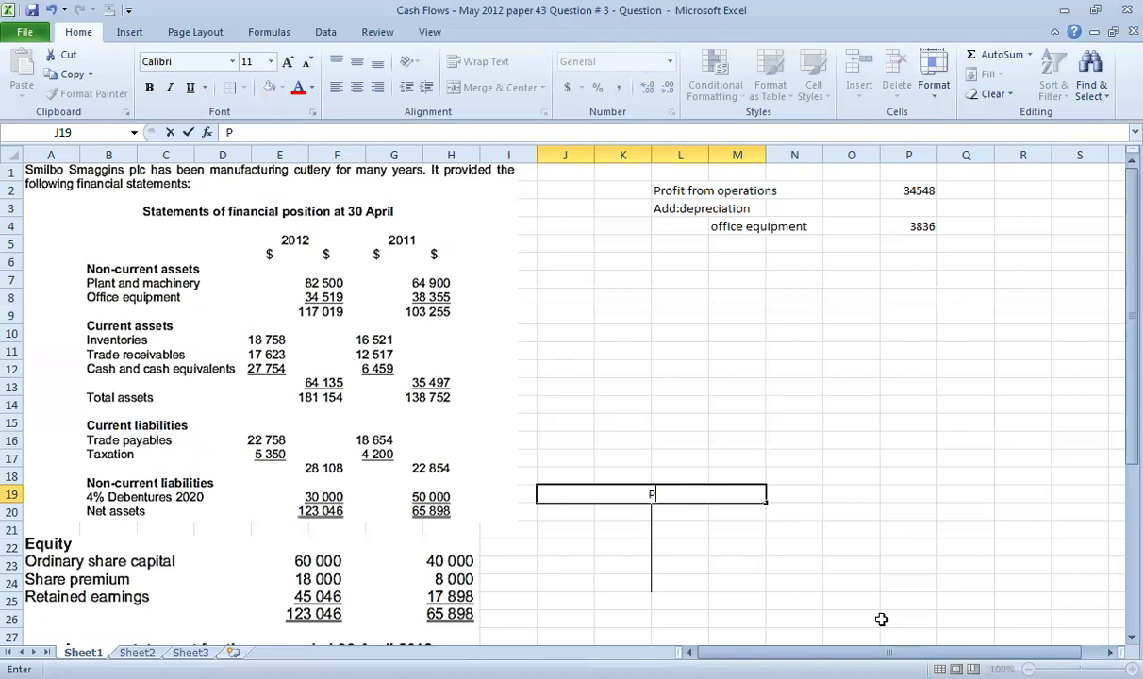
text(/M - bv)
key(Return)
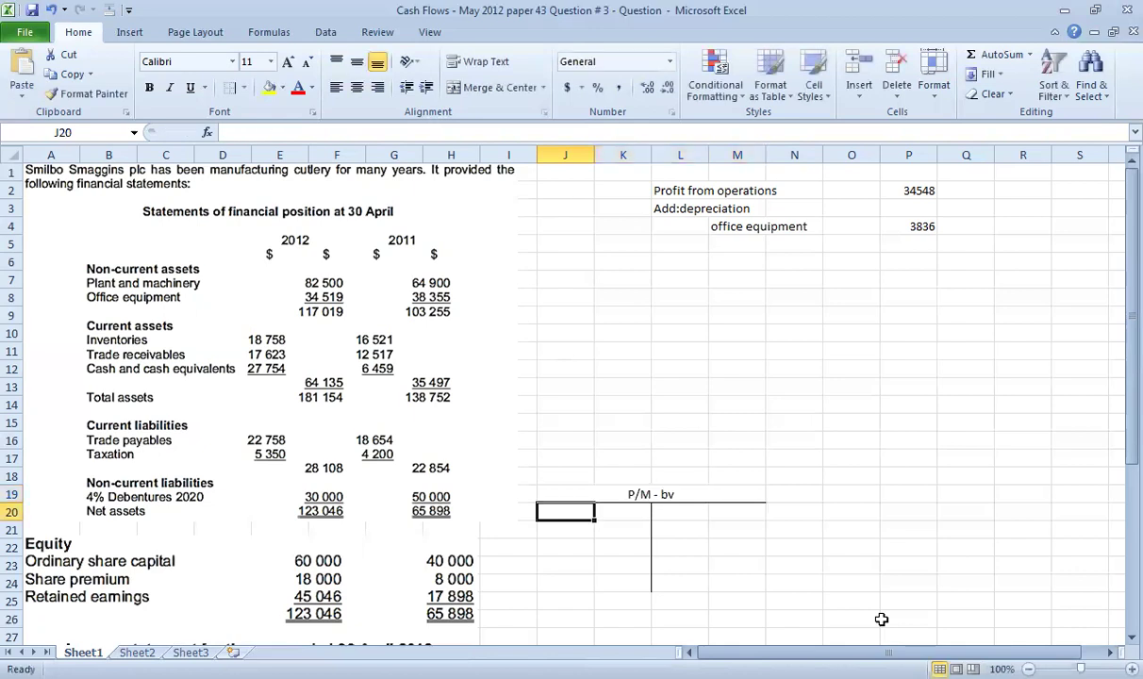
Enter the plant and machinery opening balance, with "b/d" in J20 and 64900 in K20
text(b/d)
key(Tab)
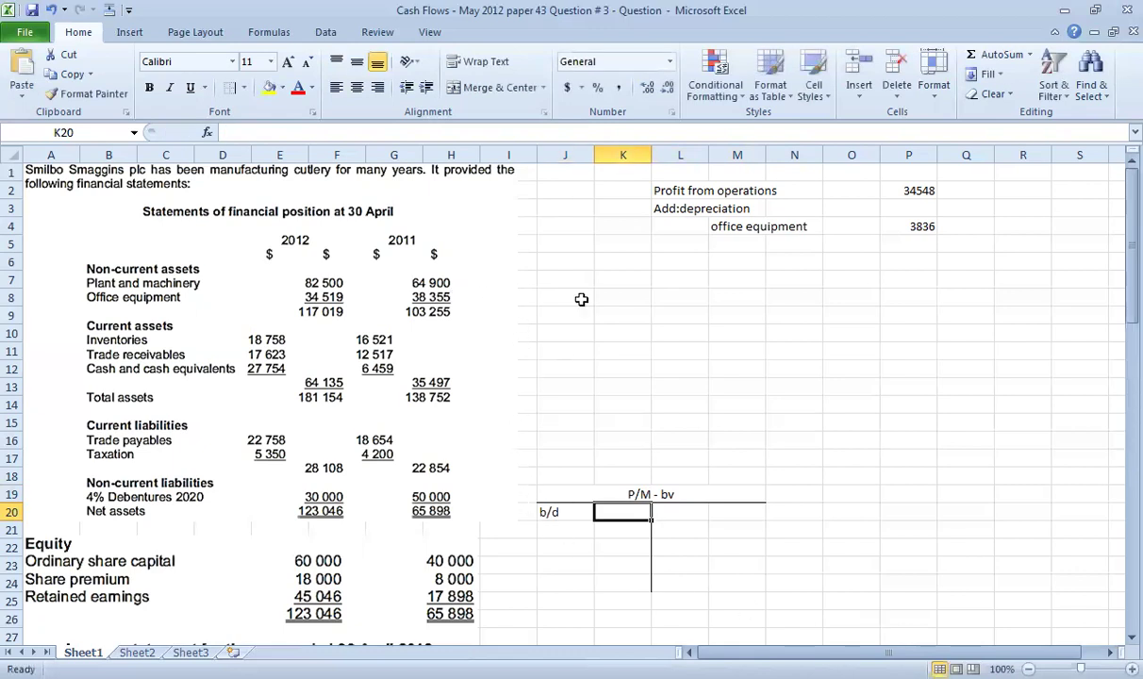
text(64900)
key(Return)
Enter the plant and machinery closing balance, with "c/d" in L22 and 82500 in M22
key(Right)
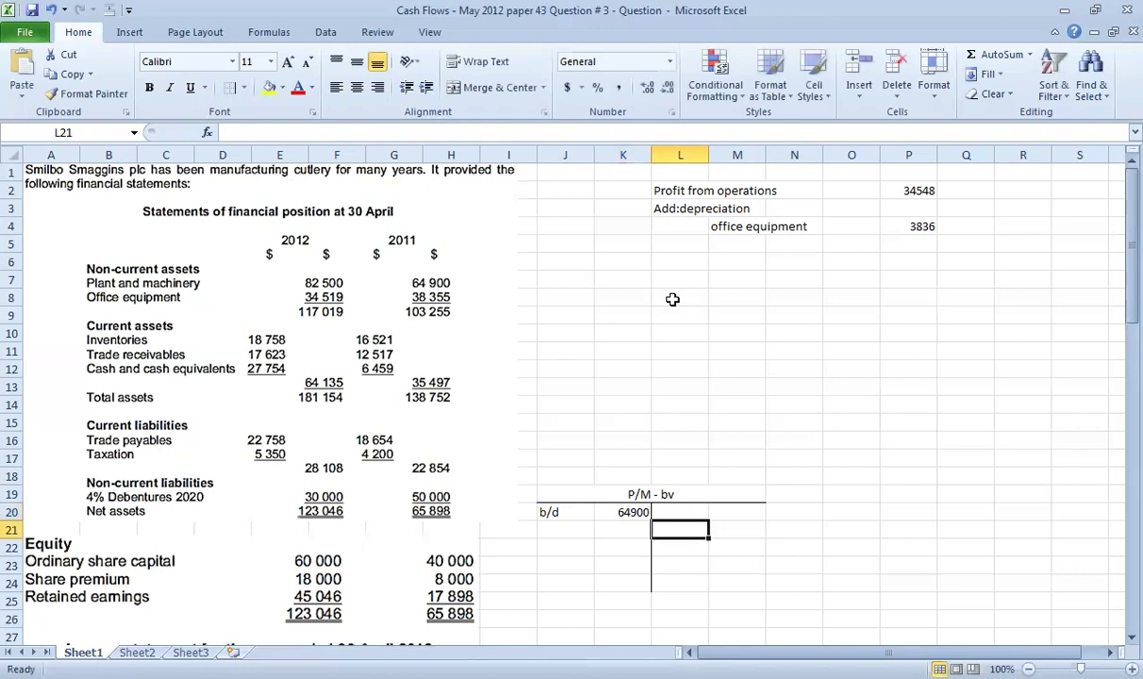
text(c/d)
key(Right)
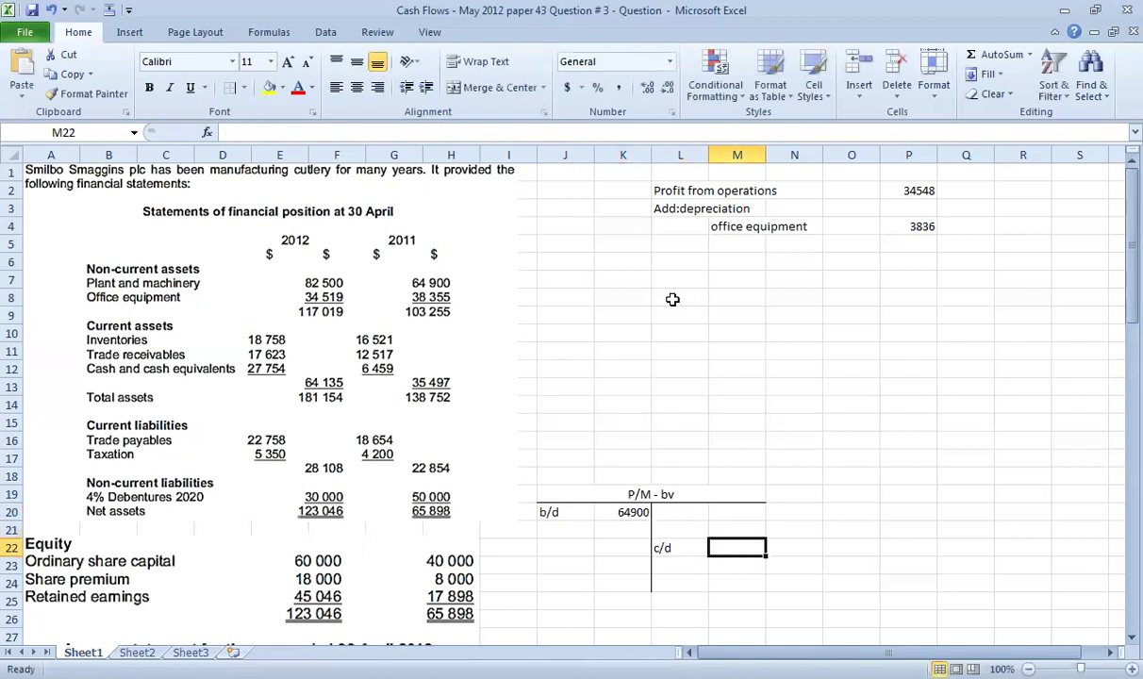
text(82500)
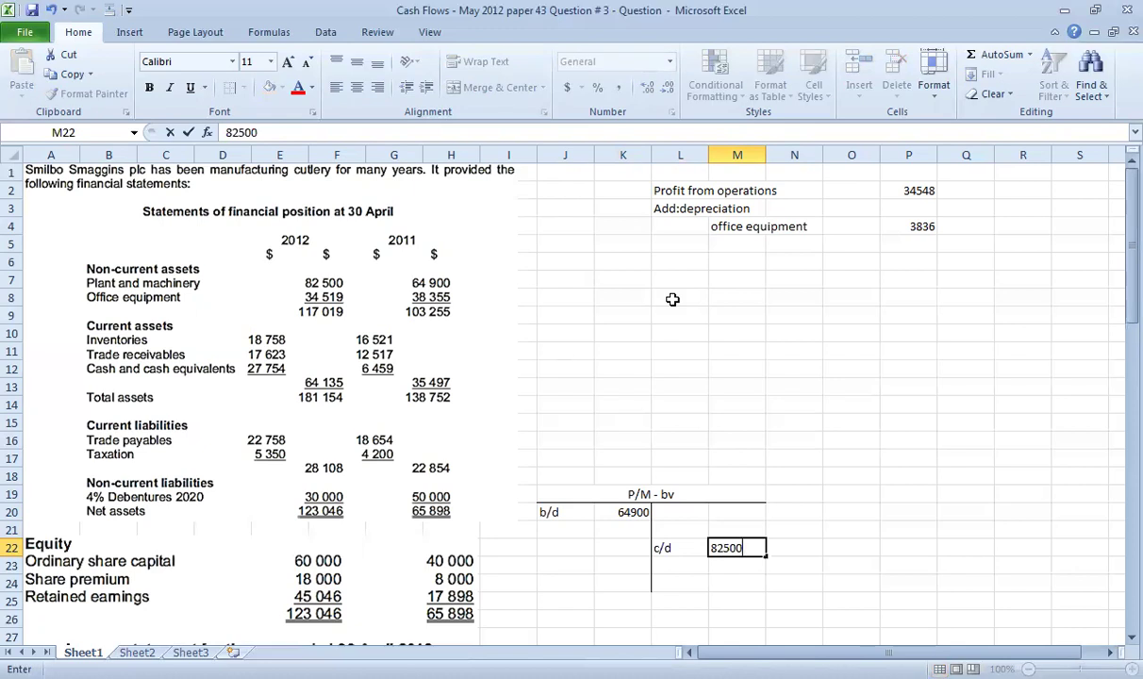
key(Return)
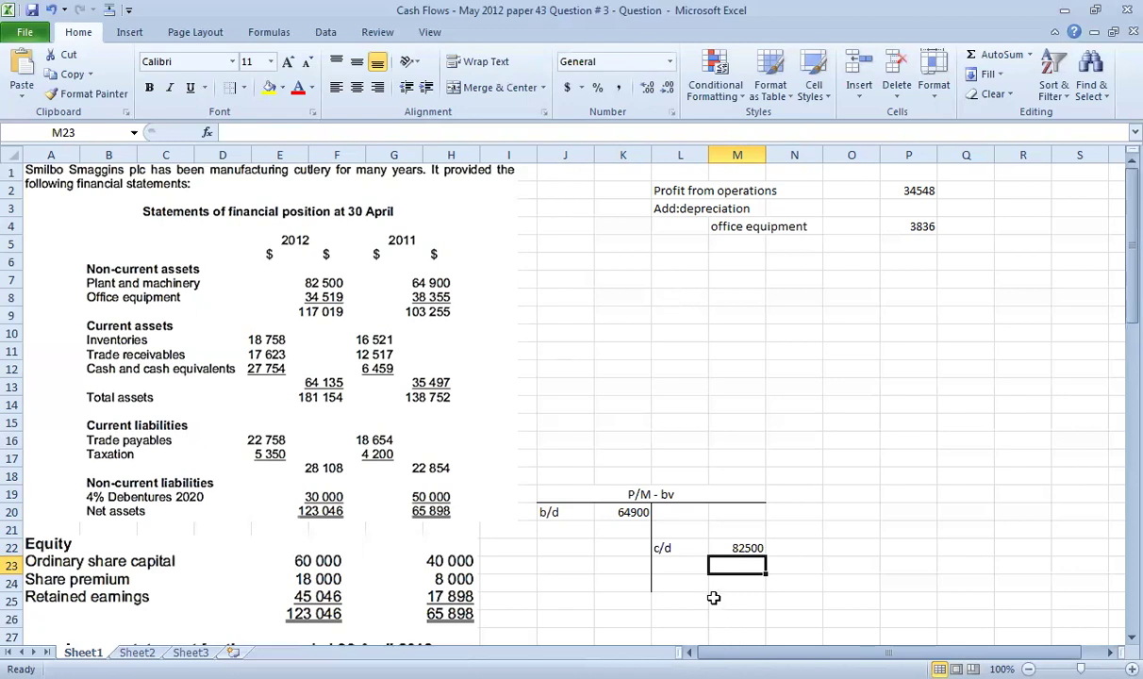
Change the T-account's heading to "P/M - nbv"
click(668, 495)
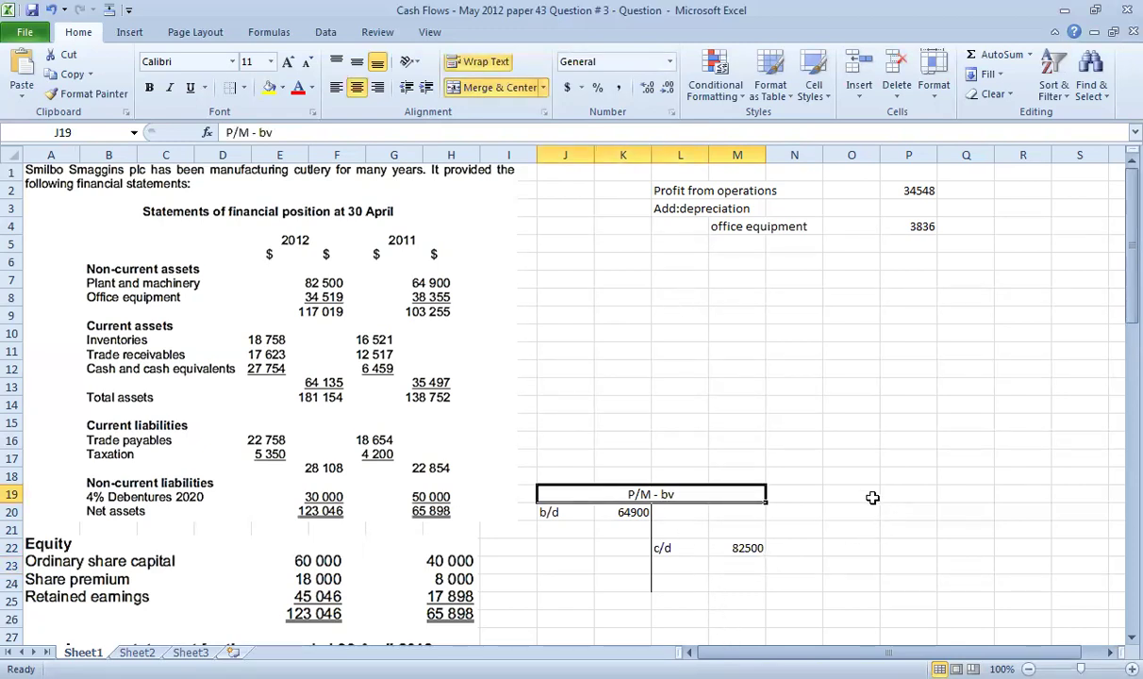
click(872, 497)
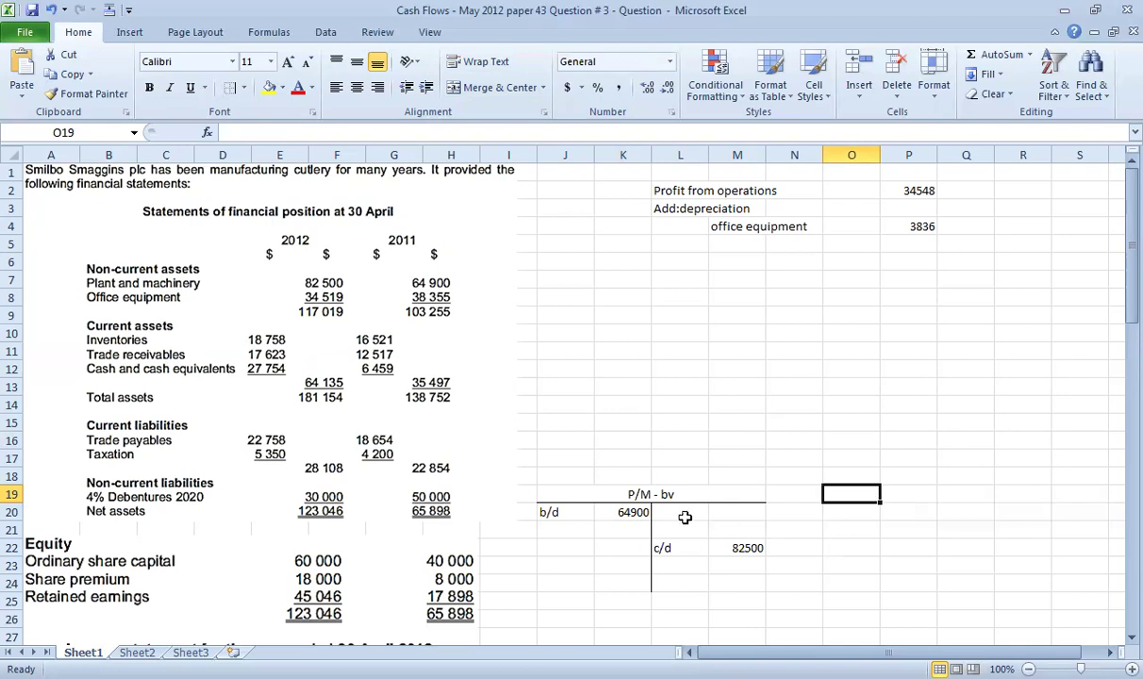
click(740, 493)
double_click(641, 494)
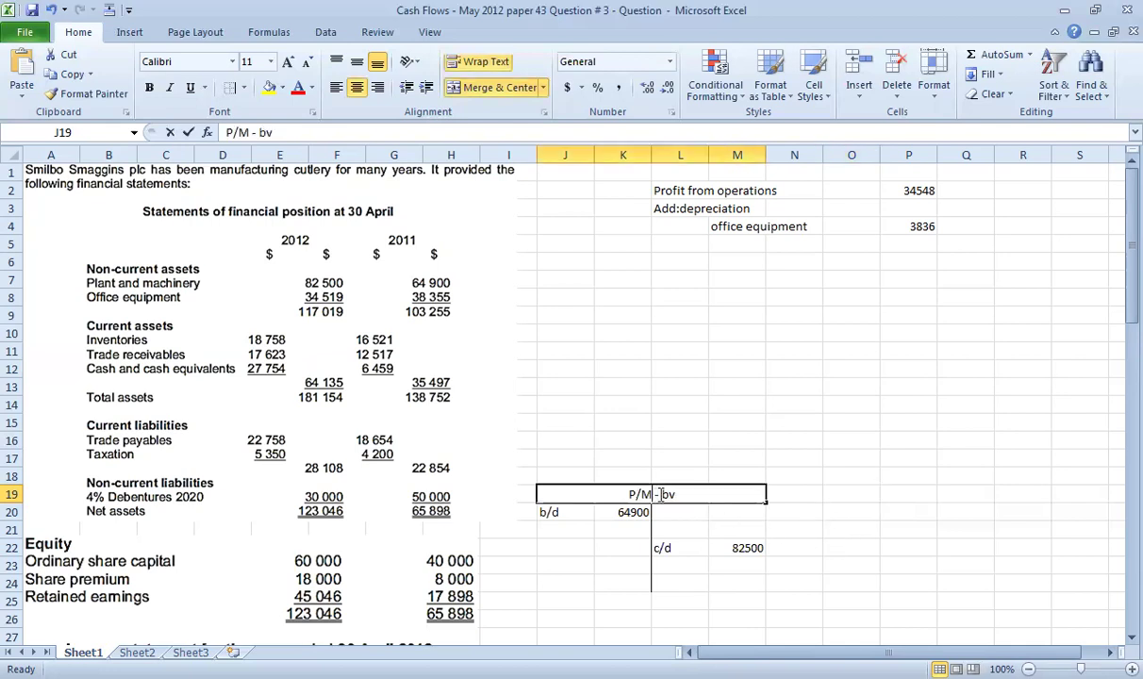
text(n)
click(854, 510)
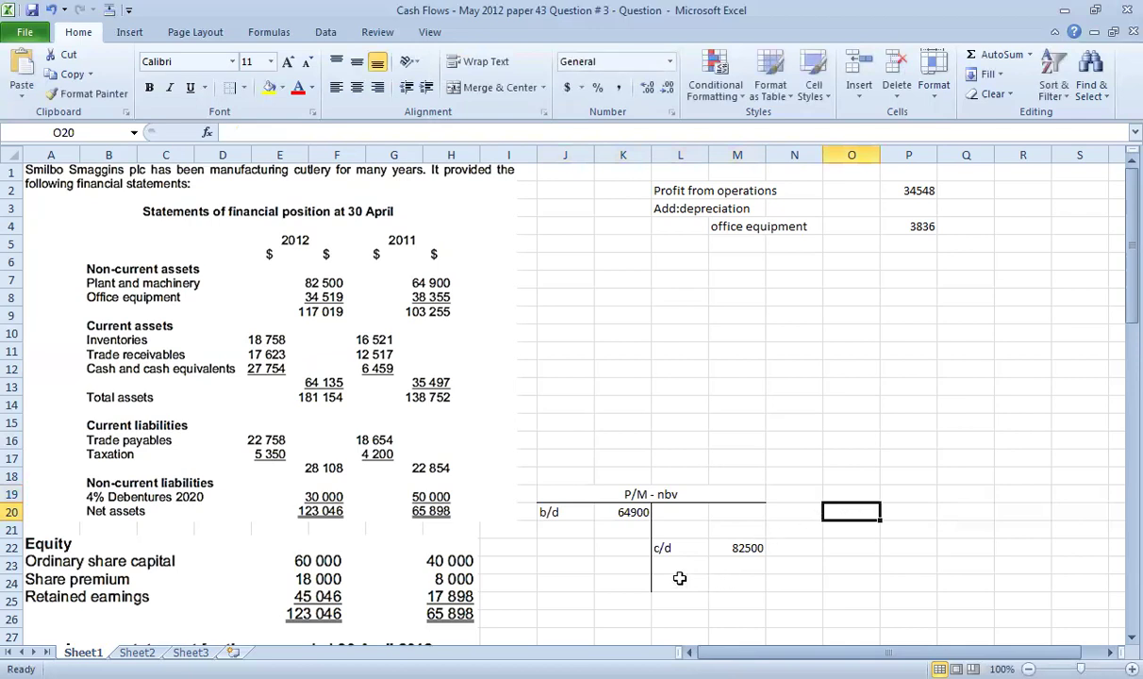
click(726, 548)
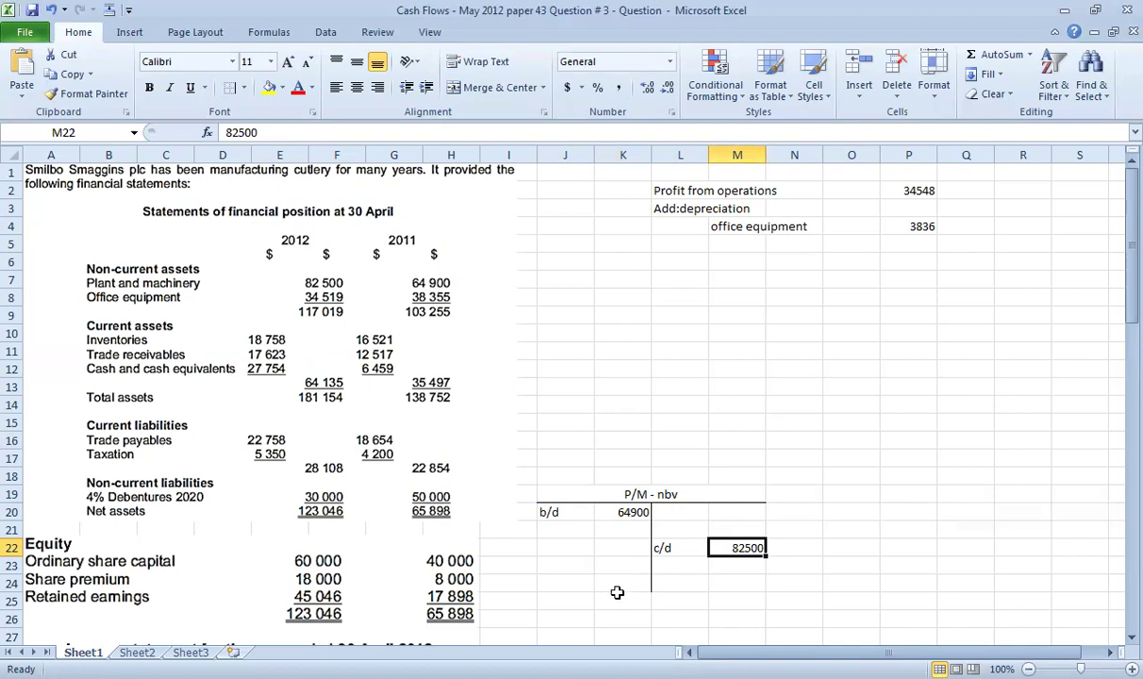
Enter the sold machinery's cost beside the additional information, with "cost" in L46 and 27500 in M46
scroll(539, 564, down, 11)
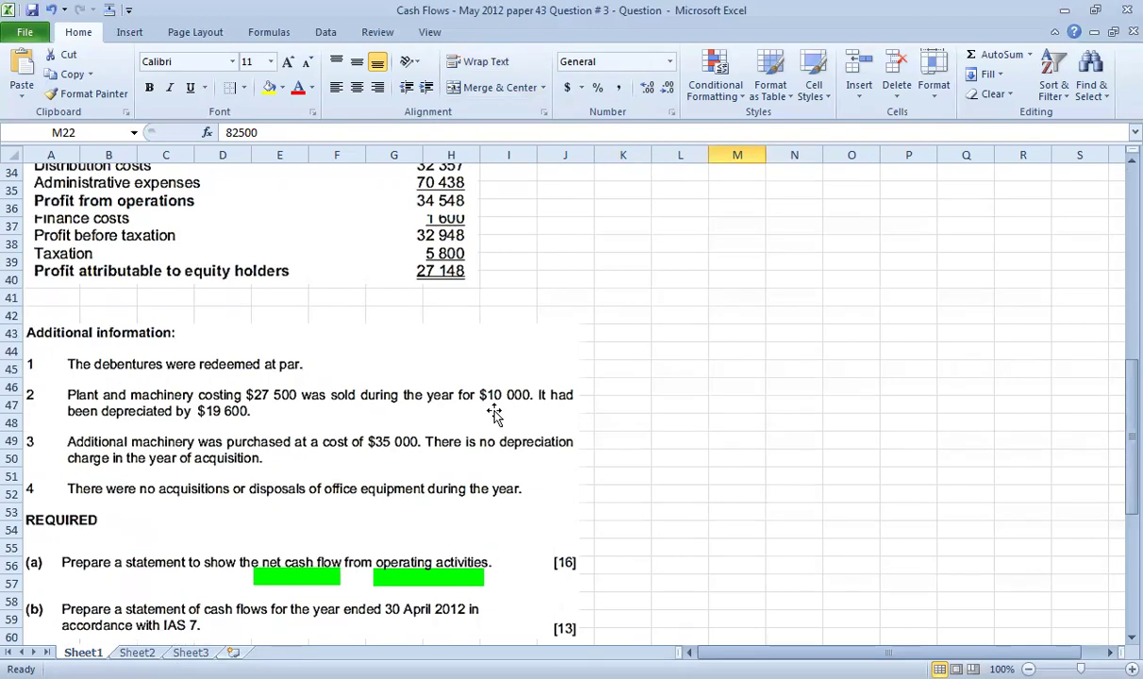
click(631, 386)
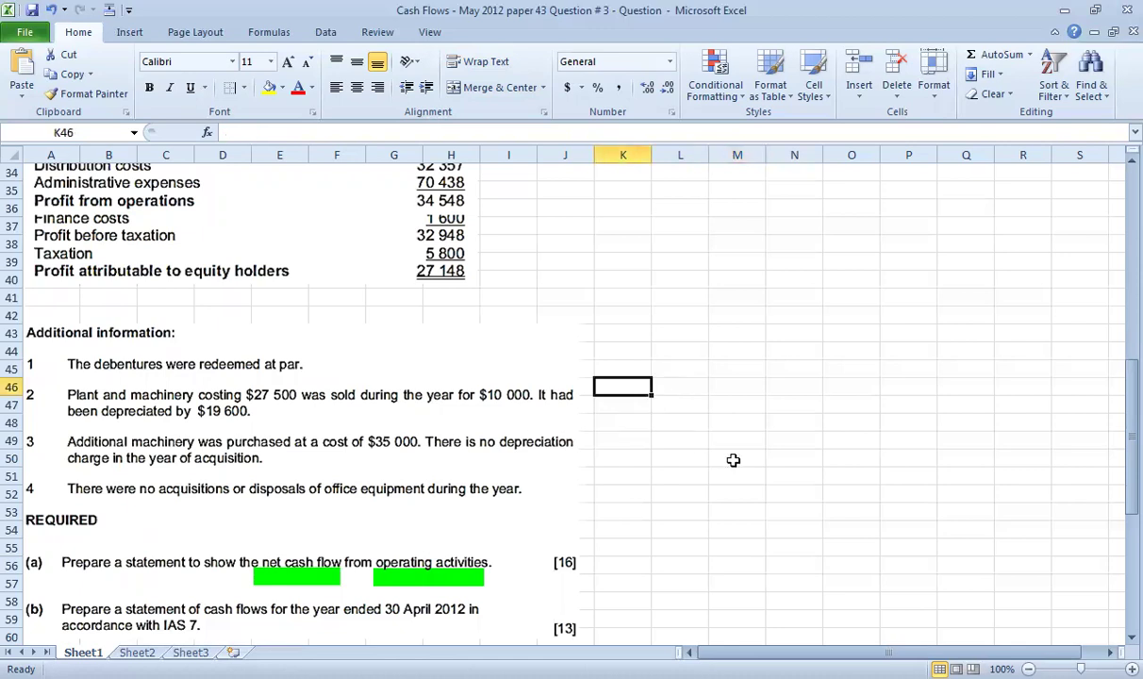
text(2)
key(Escape)
key(Right)
text(cost)
key(Right)
text(2750)
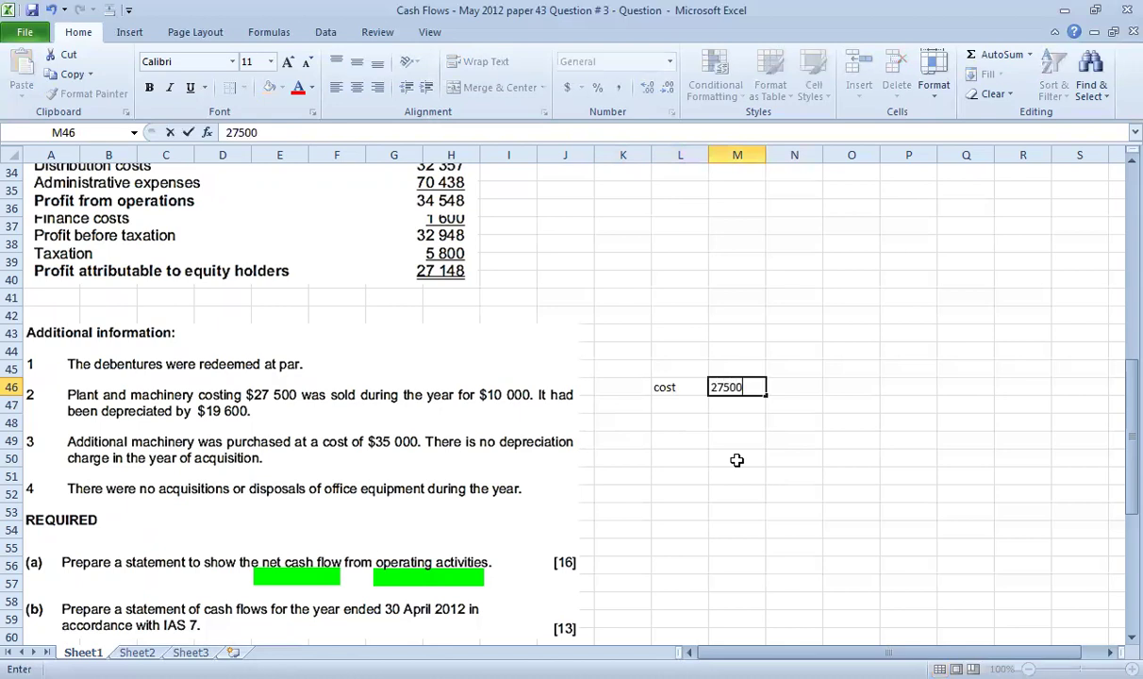
text(0)
key(Return)
Enter the sold machinery's accumulated depreciation, with "acc.dep" in L47 and 19600 in M47
click(683, 402)
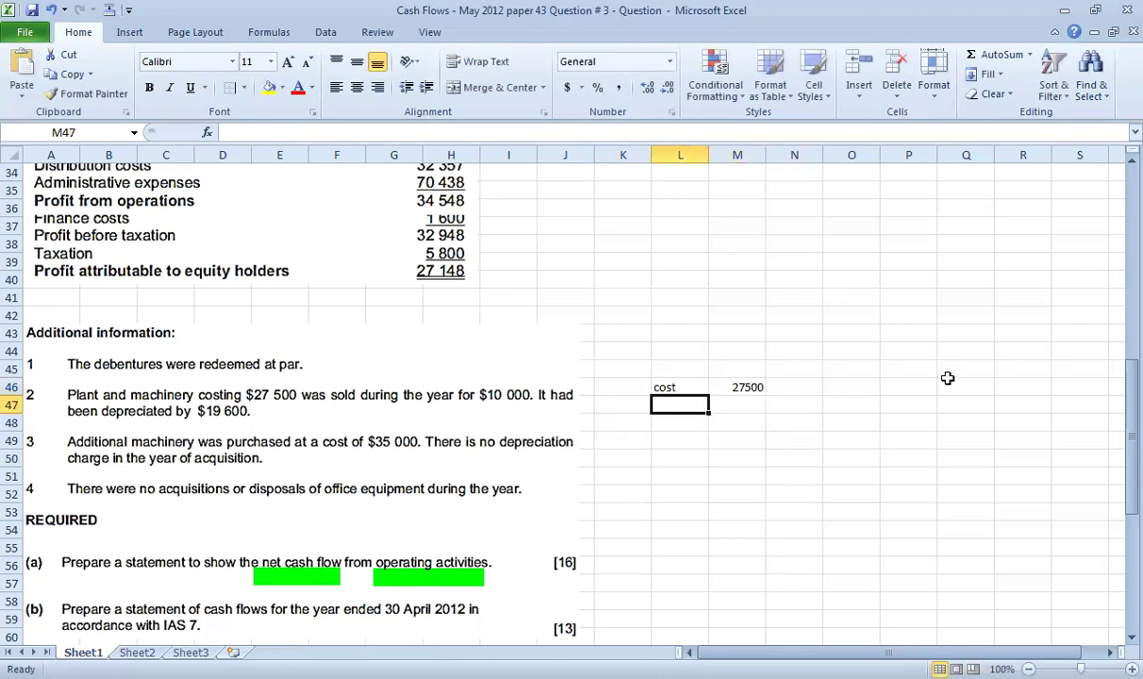
text(acc.dep)
key(Tab)
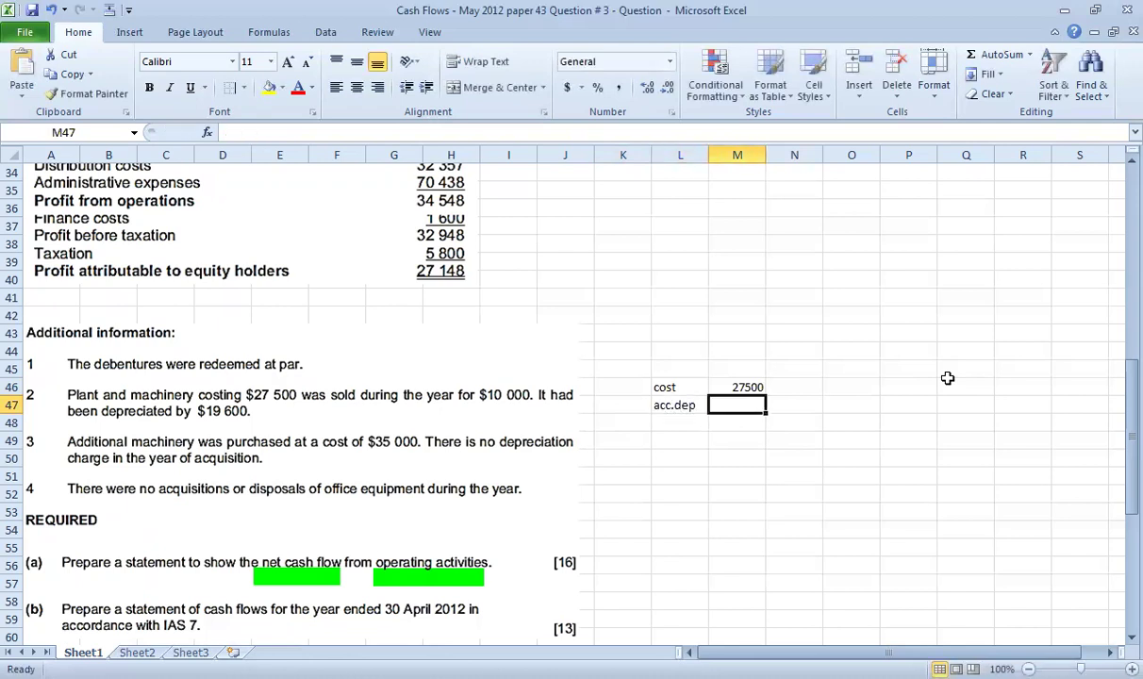
text(19600)
key(Return)
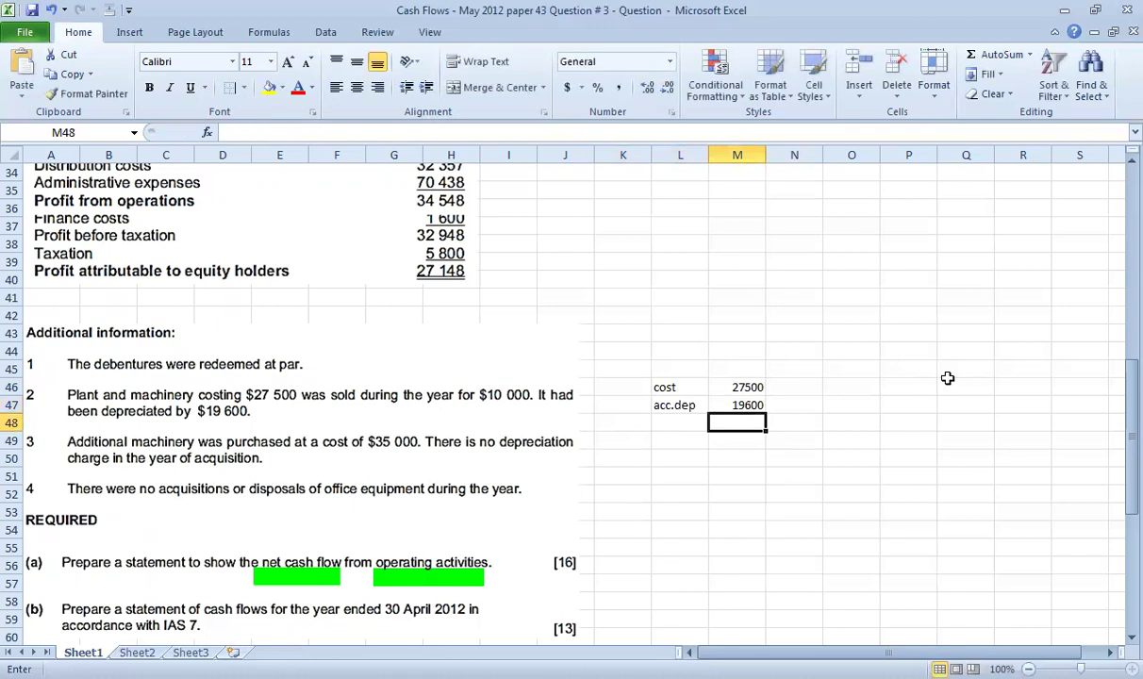
Label L48 "nbv" and calculate the sold machinery's net book value in M48 as =M46-M47
click(673, 422)
text(nbv)
key(Tab)
text(=)
key(Up)
key(Up)
text(-)
key(Up)
key(Return)
key(Up)
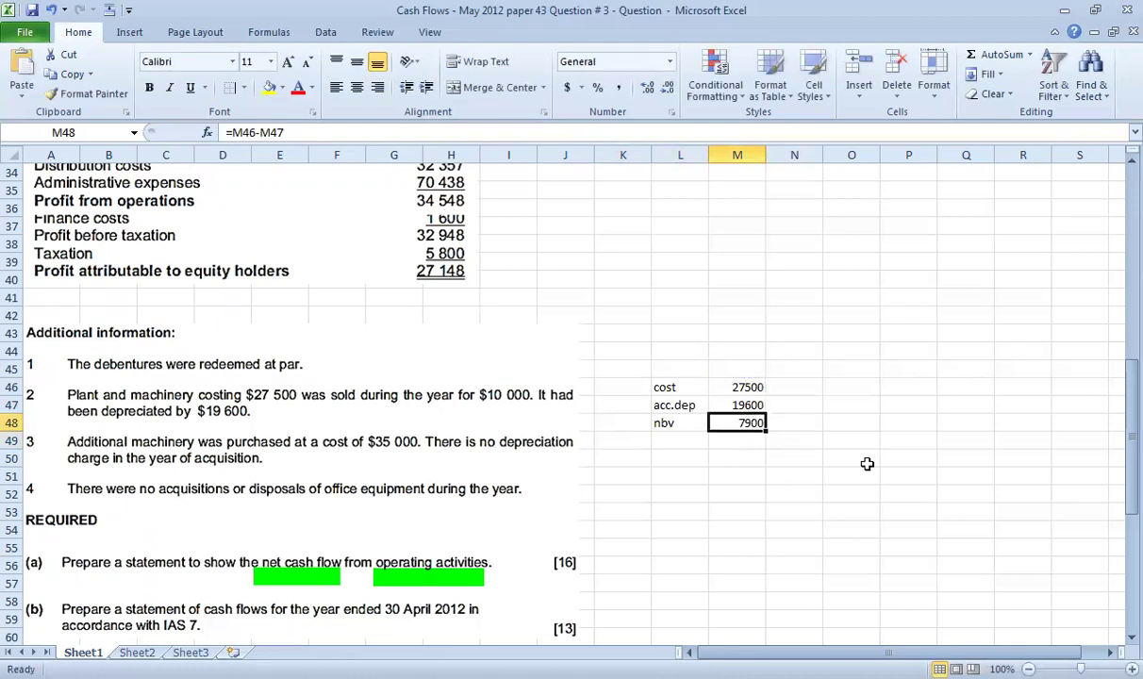
Enter the disposal proceeds below the net book value, with "cash" in L49 and 10000 in M49
click(675, 389)
click(732, 390)
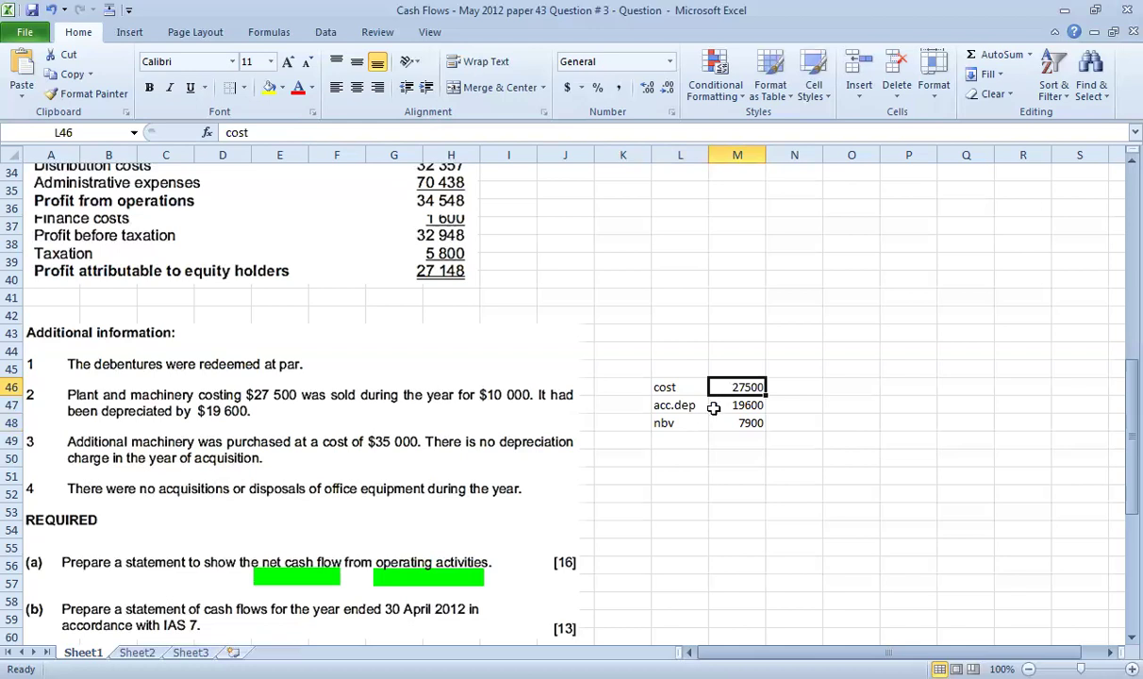
click(702, 406)
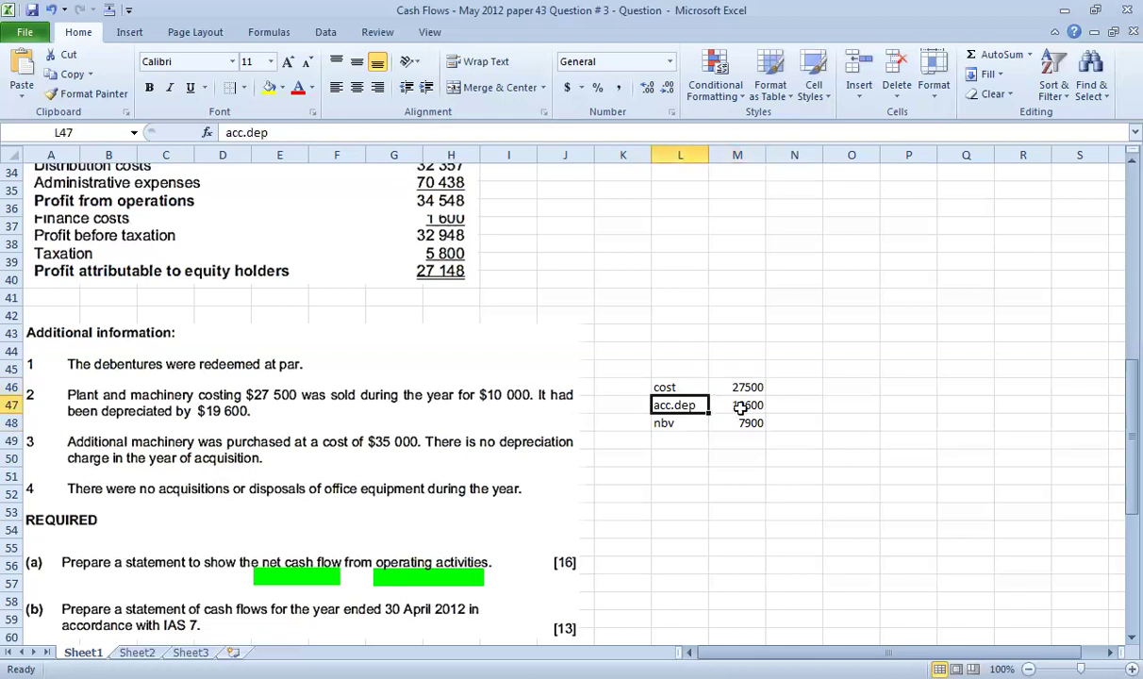
click(740, 406)
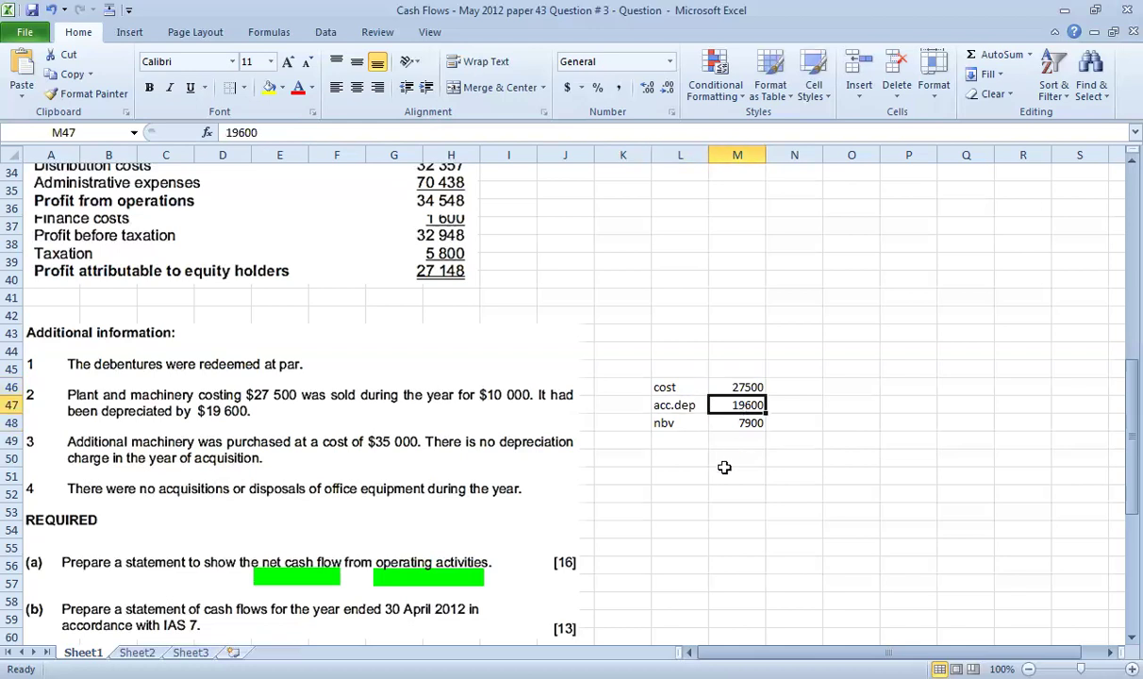
click(683, 426)
key(Return)
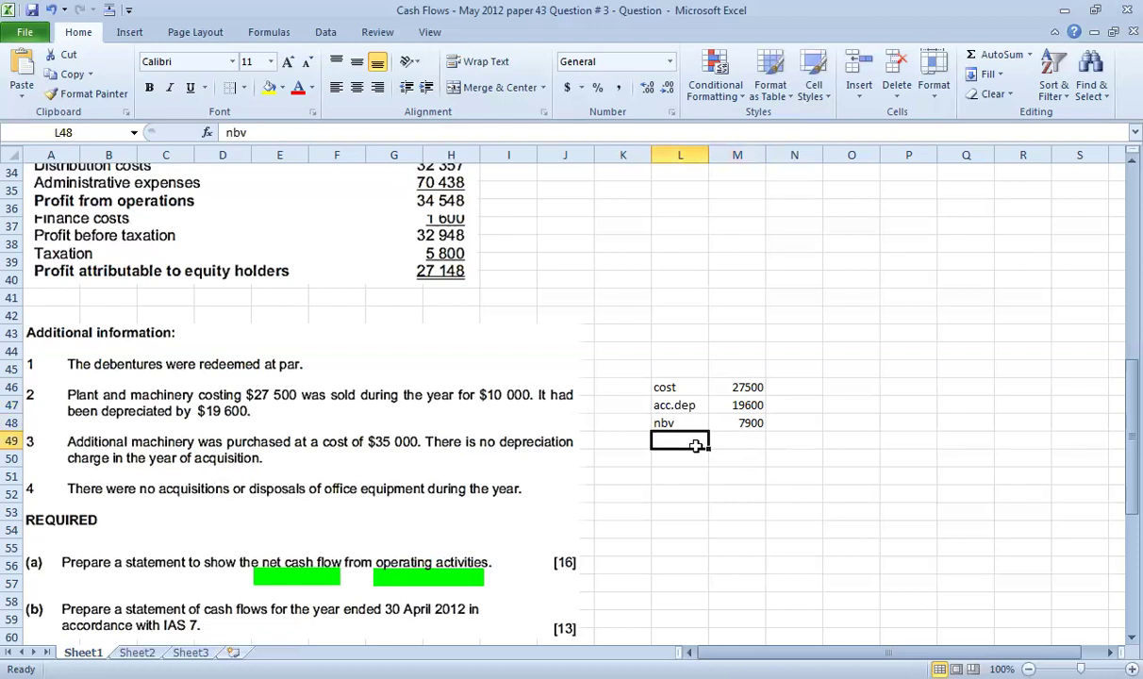
text(cash)
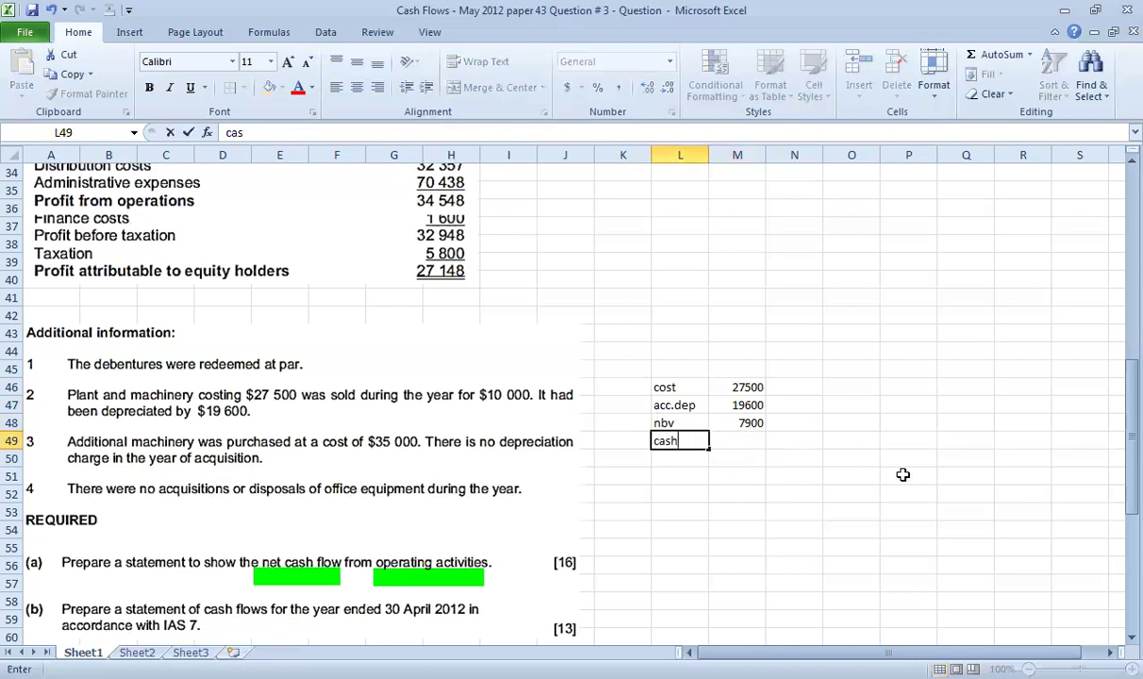
key(Tab)
text(10000)
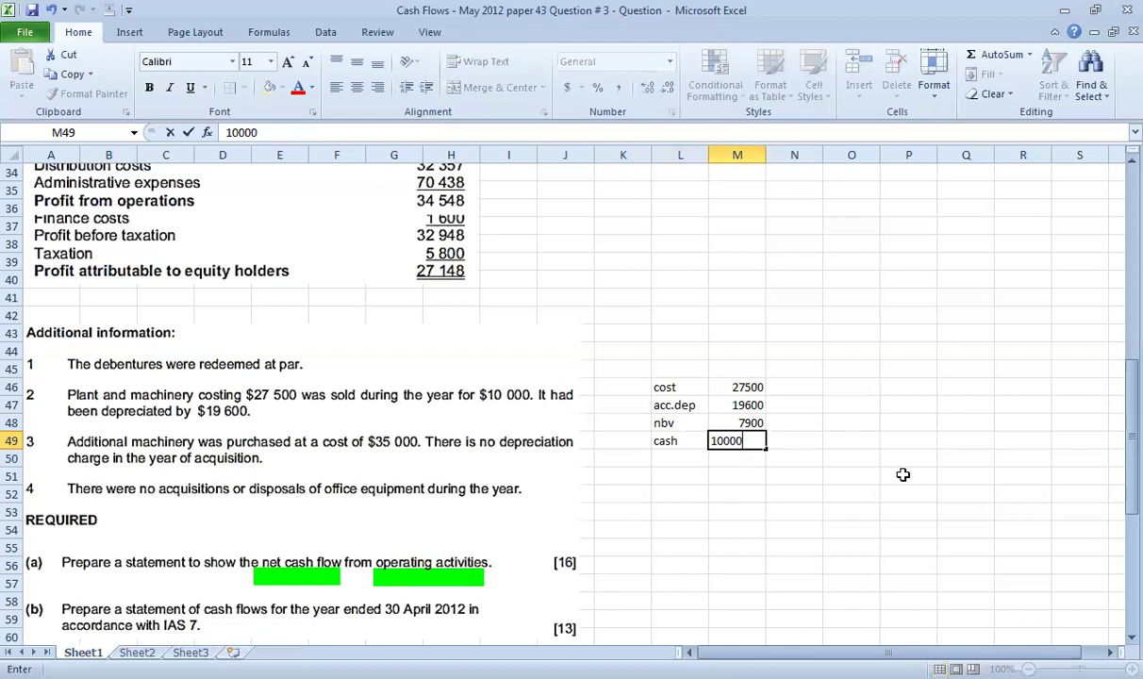
key(Down)
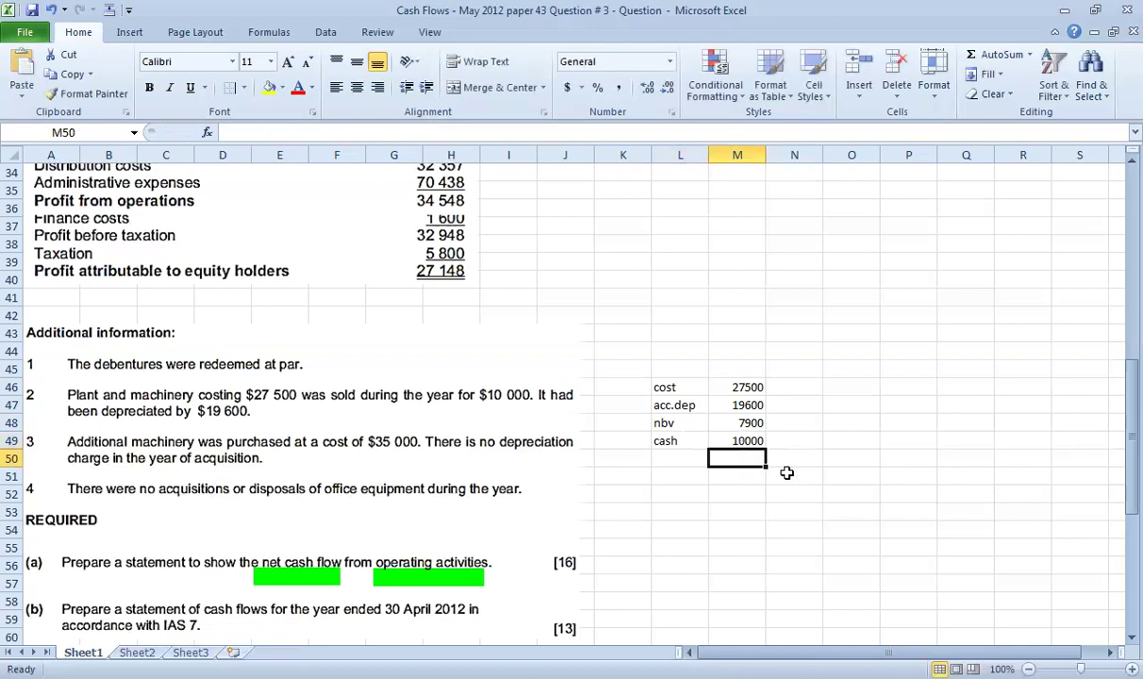
Label L50 "profit" and calculate the profit on disposal in M50 as =M49-M48
key(Left)
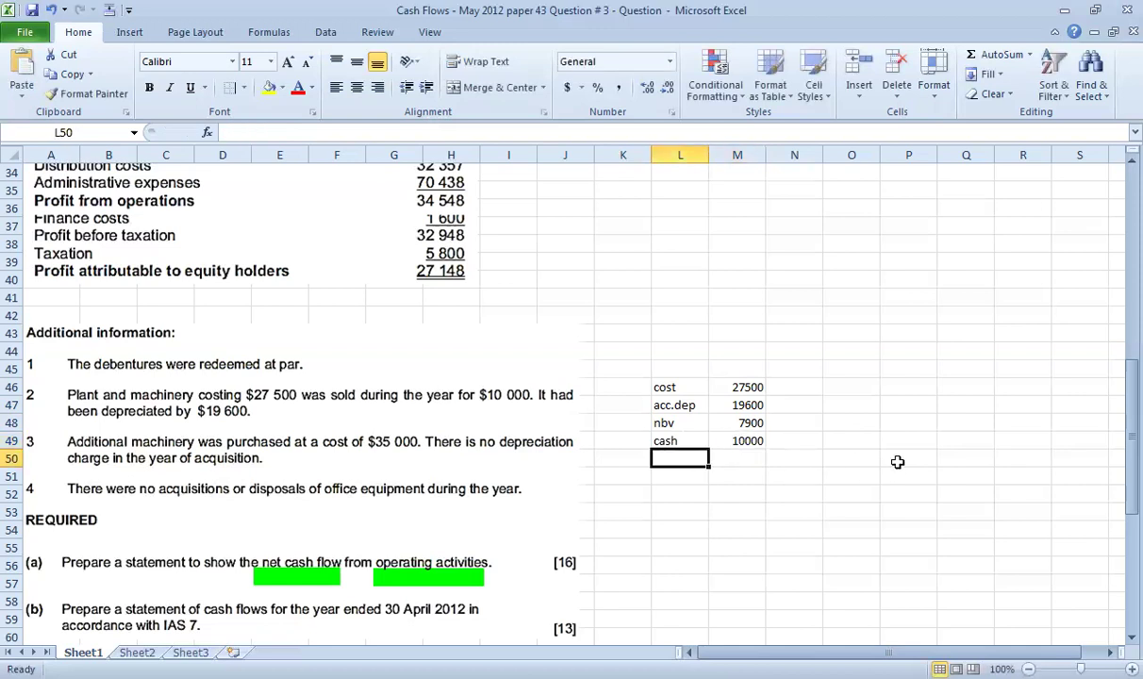
text(profit)
key(Tab)
text(=)
key(Up)
text(-)
key(Up)
key(Up)
key(Return)
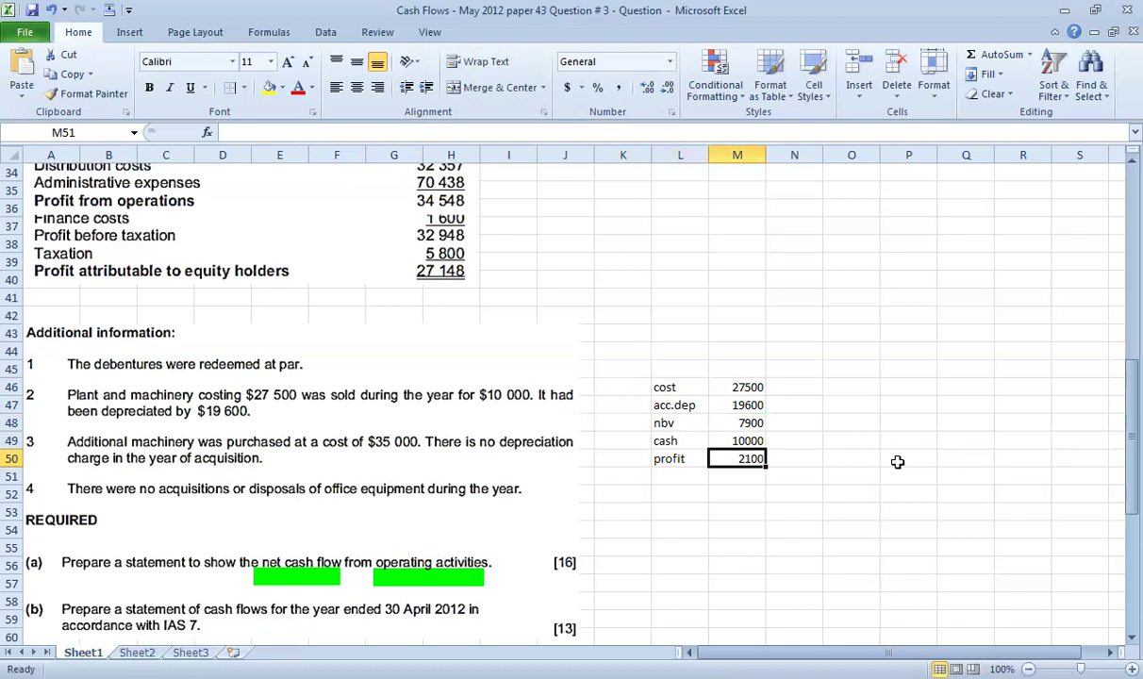
key(Up)
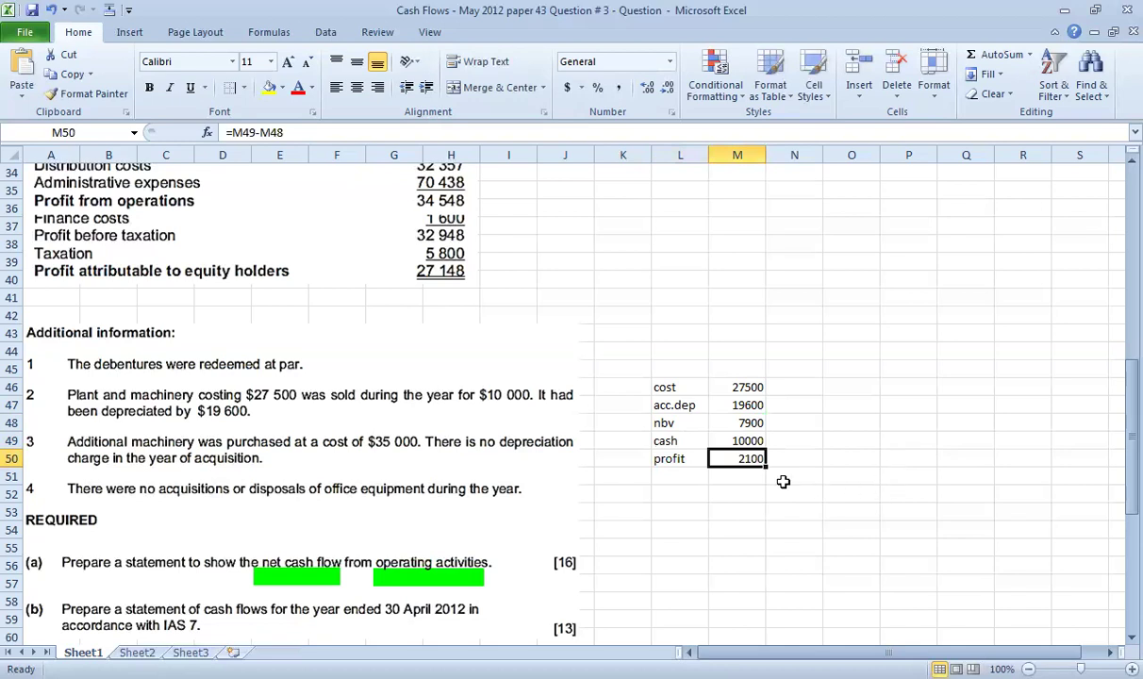
Format the disposal figures in M46:M50 with thousands separators and no decimal places
drag(737, 386, 755, 460)
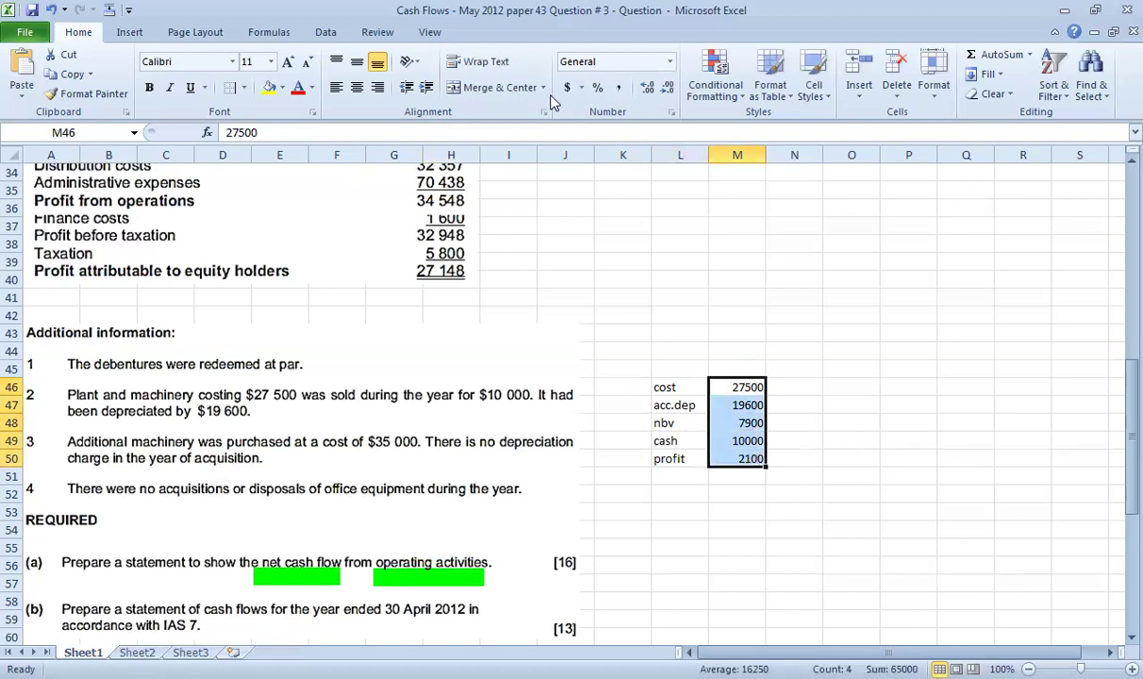
click(618, 87)
click(667, 87)
click(667, 87)
click(783, 349)
Review the disposal figures in M46:M50, inspecting the formulas behind the net book value and the profit
click(752, 388)
key(ctrl+z)
click(768, 404)
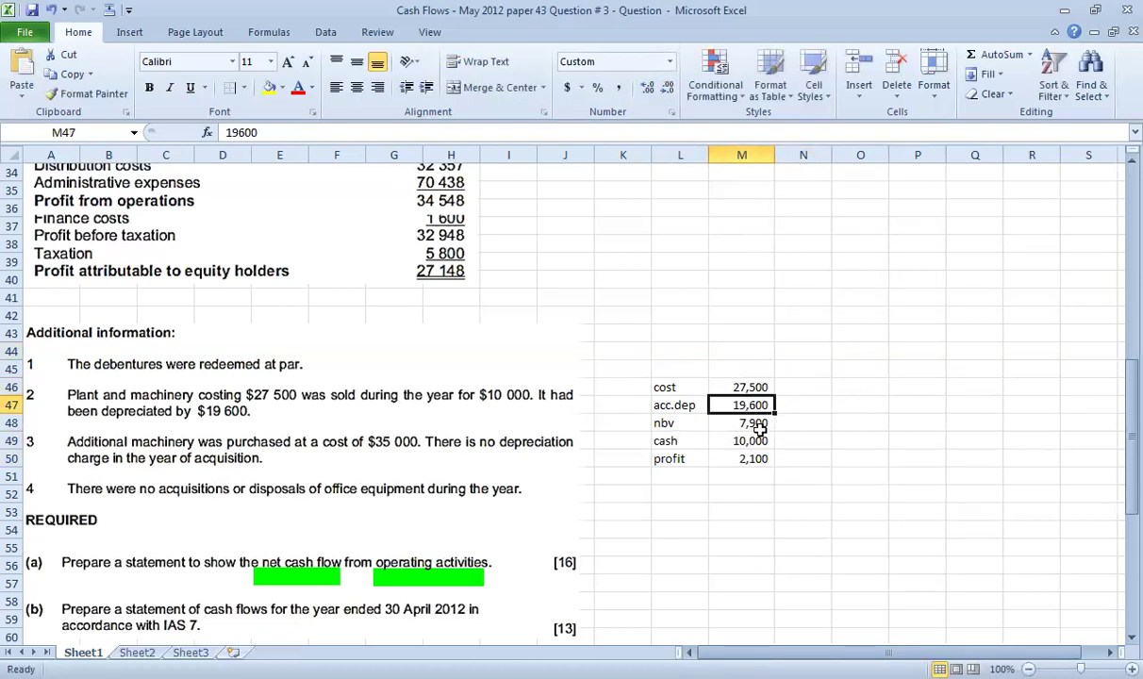
double_click(757, 423)
key(Escape)
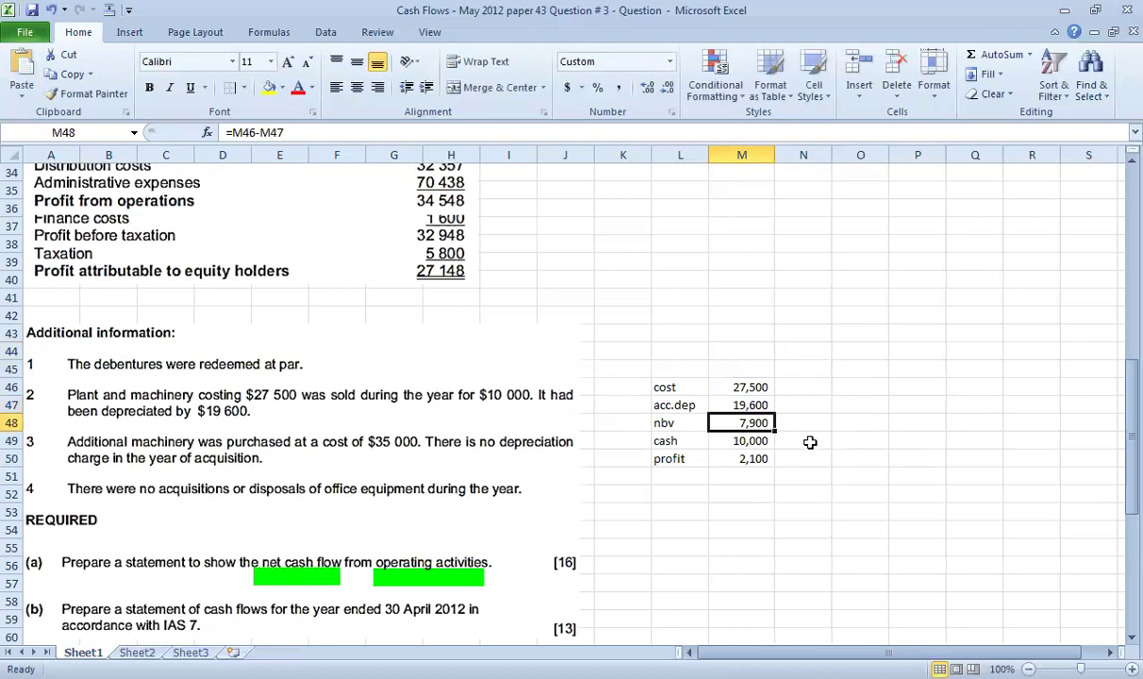
click(757, 442)
double_click(760, 459)
key(Escape)
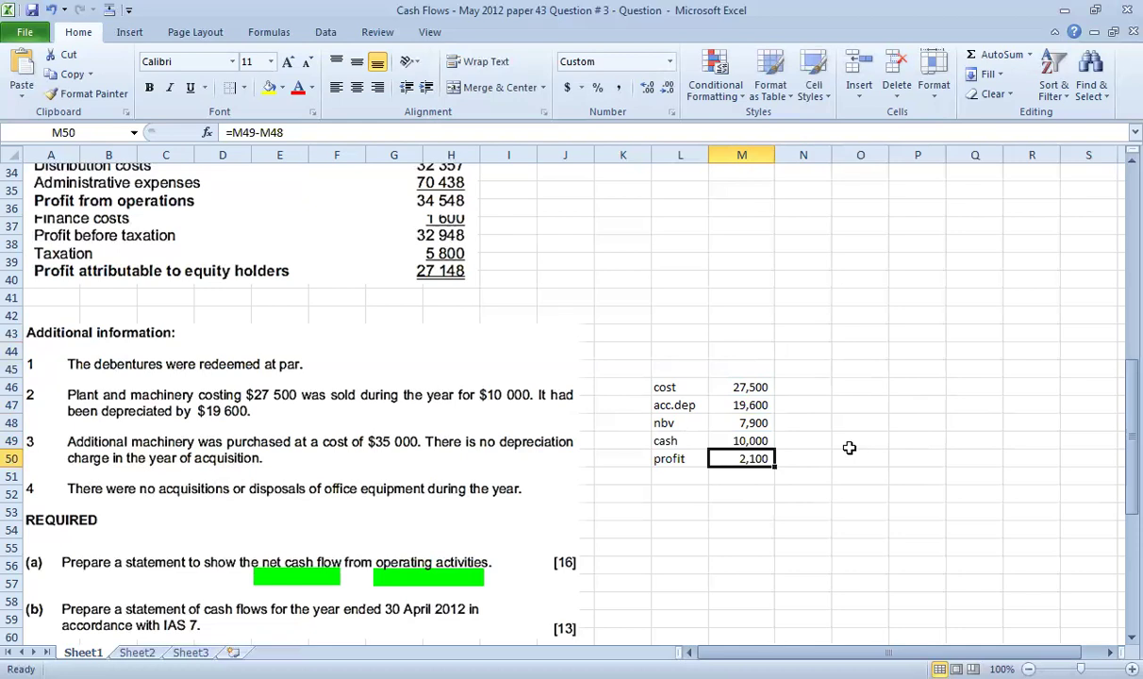
Record the disposal on the T-account's credit side, with "disp" in L20 and M20 linked to the net book value in M48
click(728, 423)
scroll(894, 430, up, 1)
scroll(894, 430, up, 7)
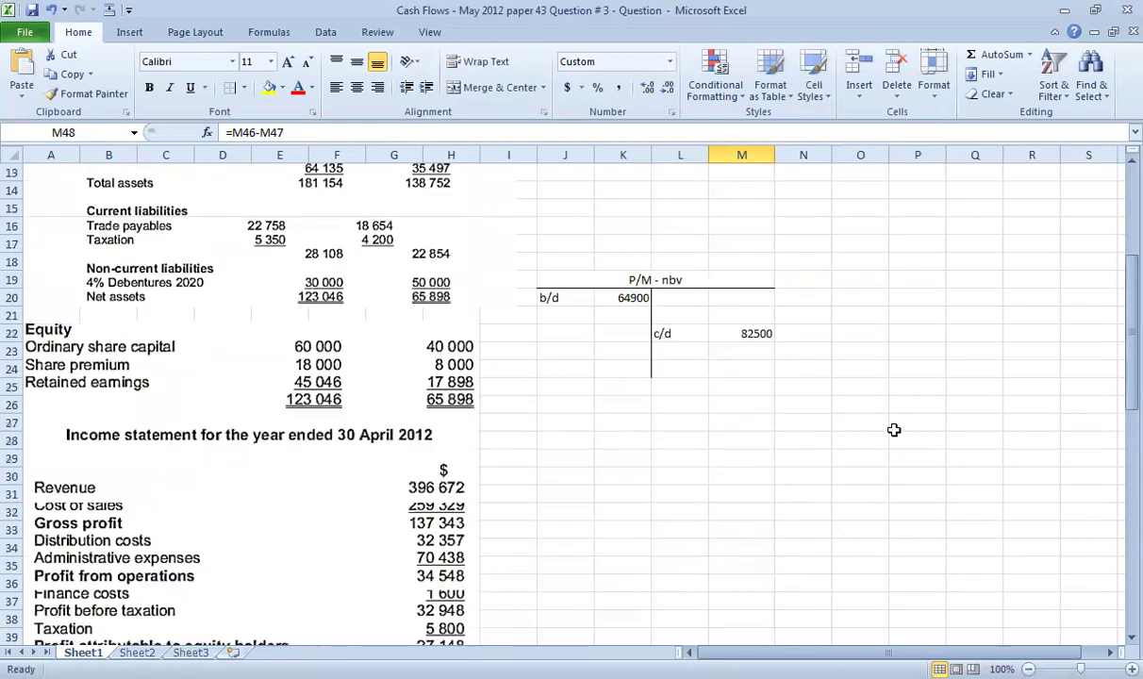
click(692, 351)
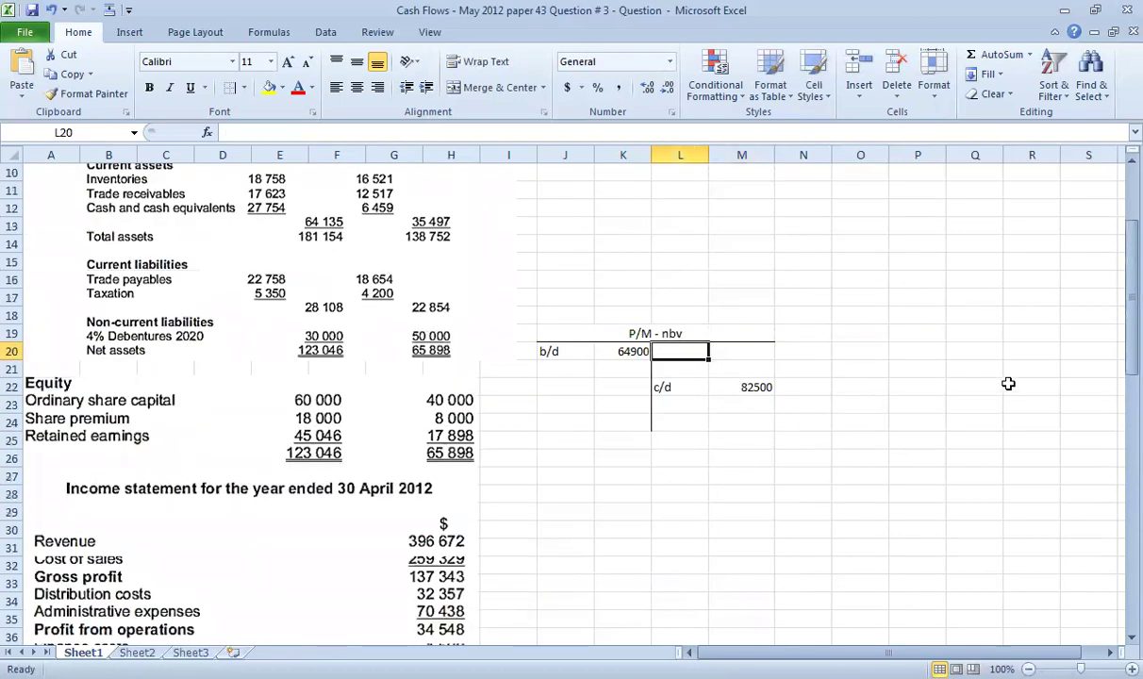
text(disp)
key(Tab)
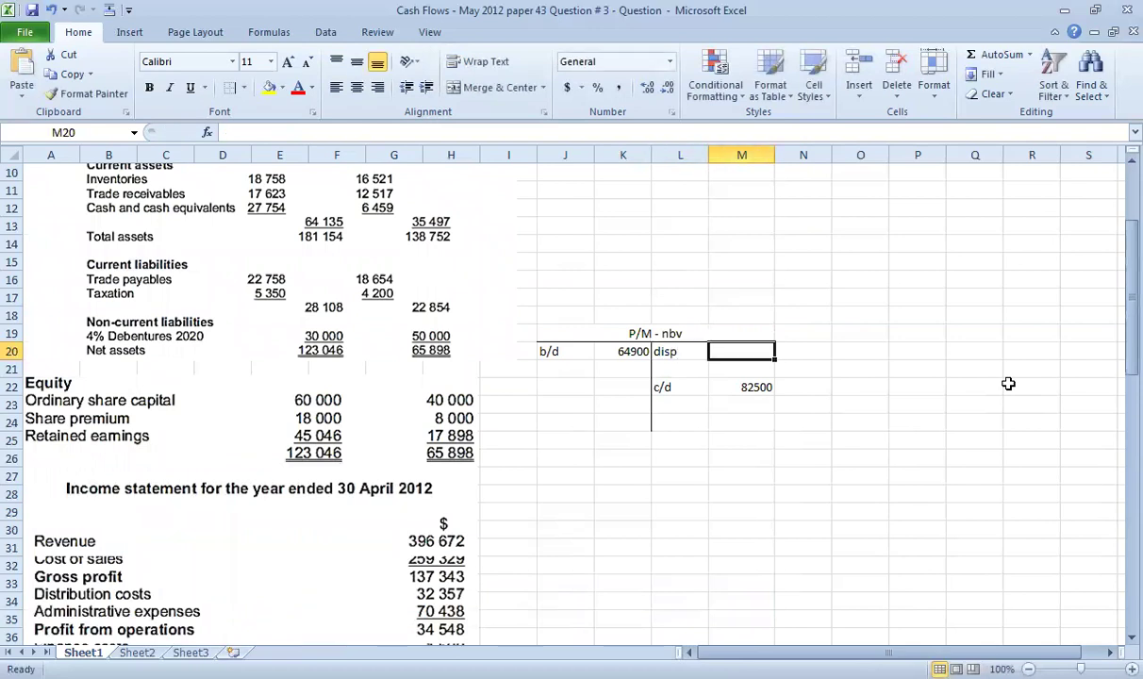
text(=)
scroll(824, 510, down, 6)
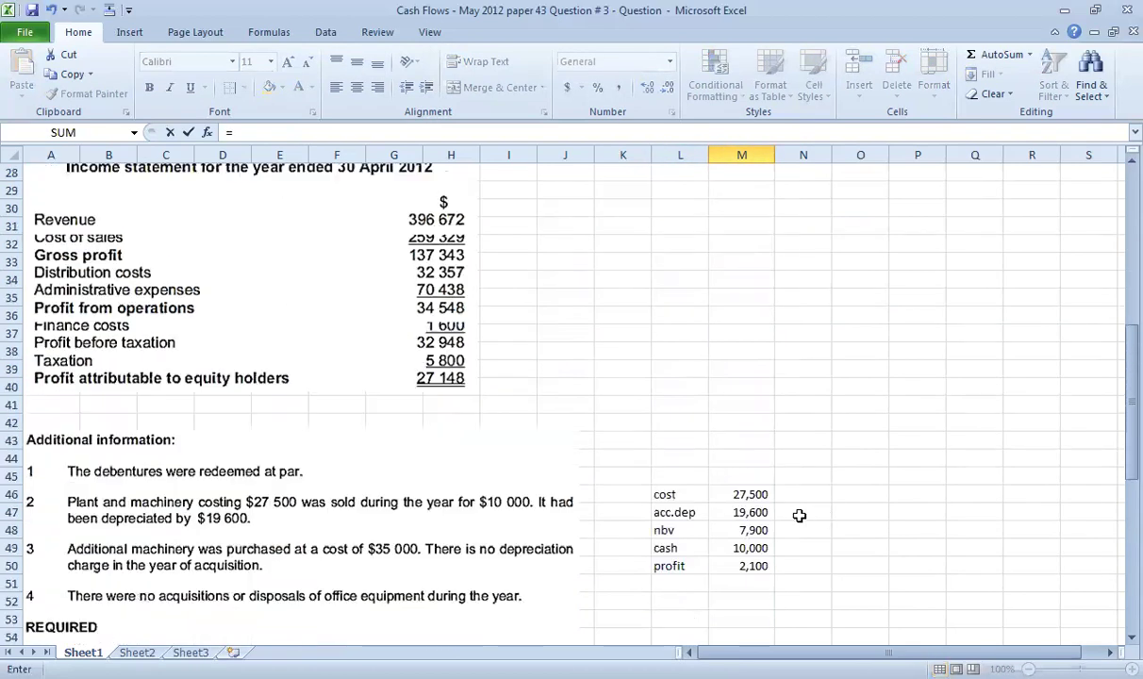
click(754, 532)
key(Return)
scroll(854, 517, up, 3)
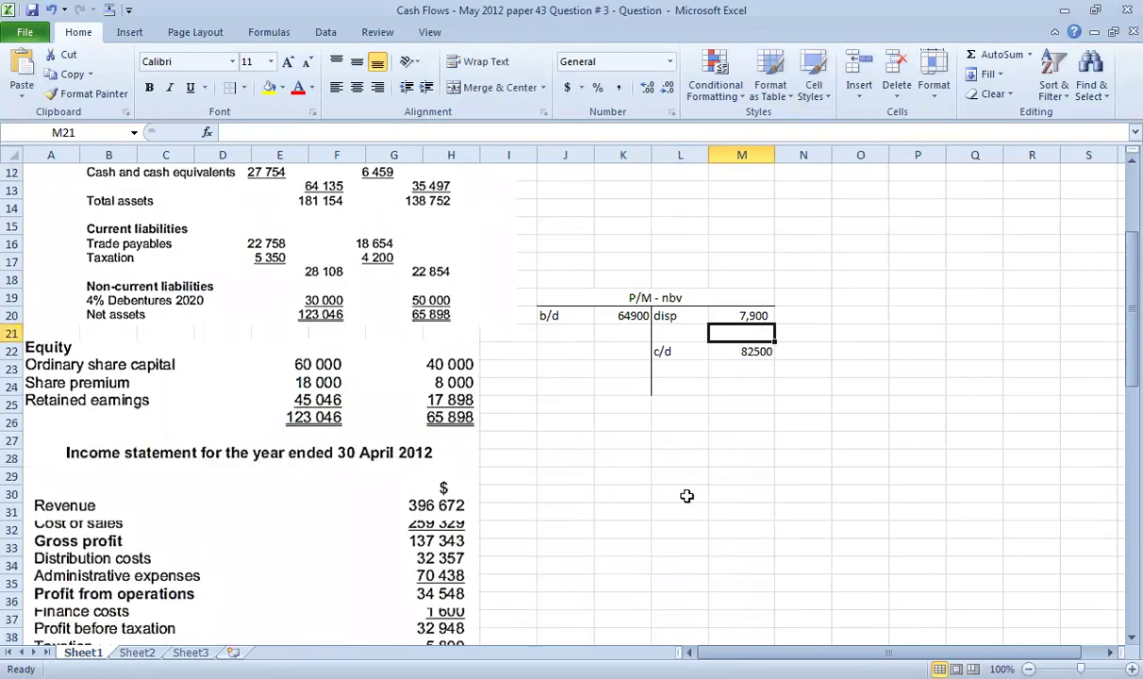
Record the machinery purchase on the T-account's debit side, with "bank" in J21 and 35000 in K21
scroll(684, 495, down, 6)
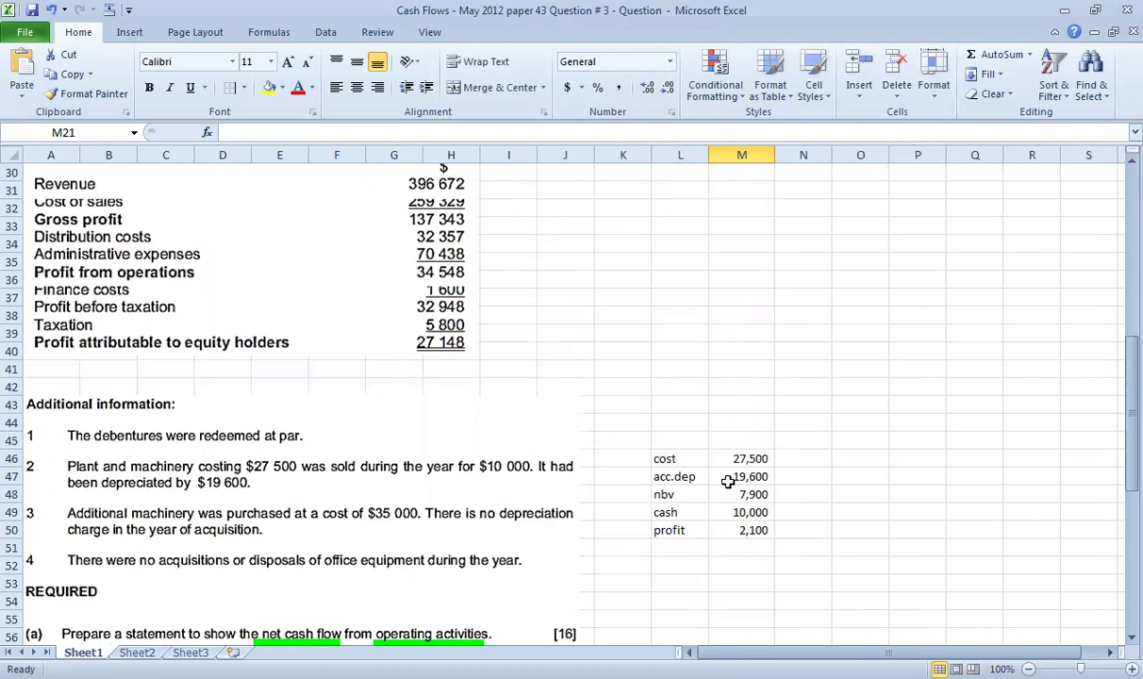
scroll(721, 462, up, 7)
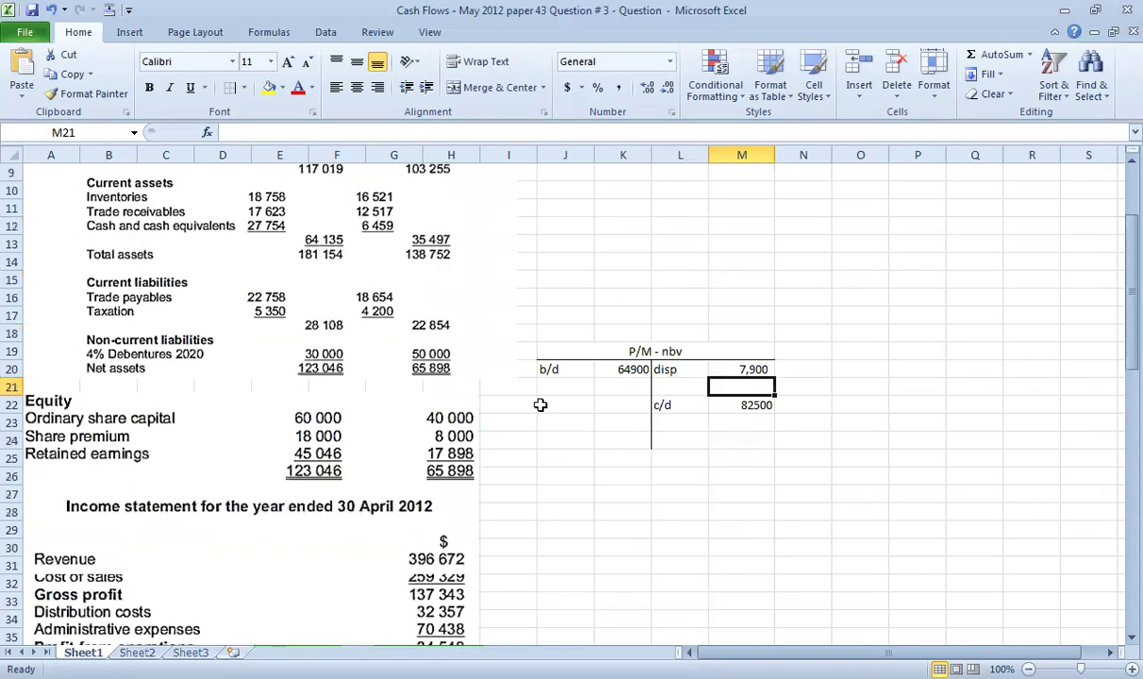
scroll(517, 406, up, 2)
click(563, 494)
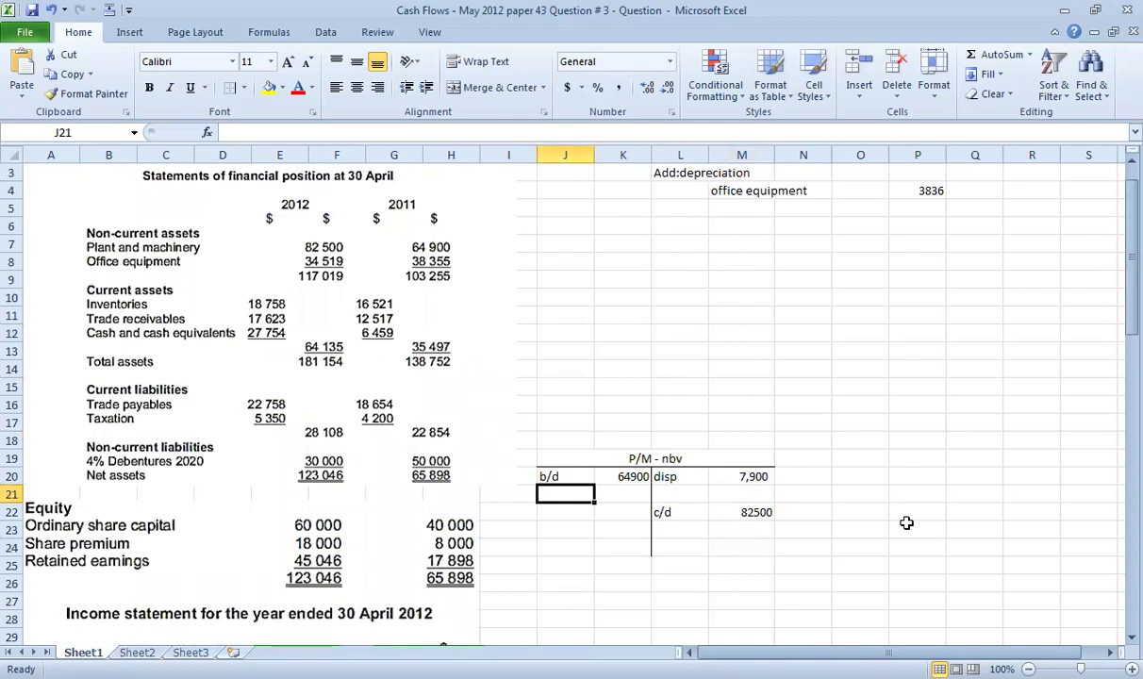
text(bank)
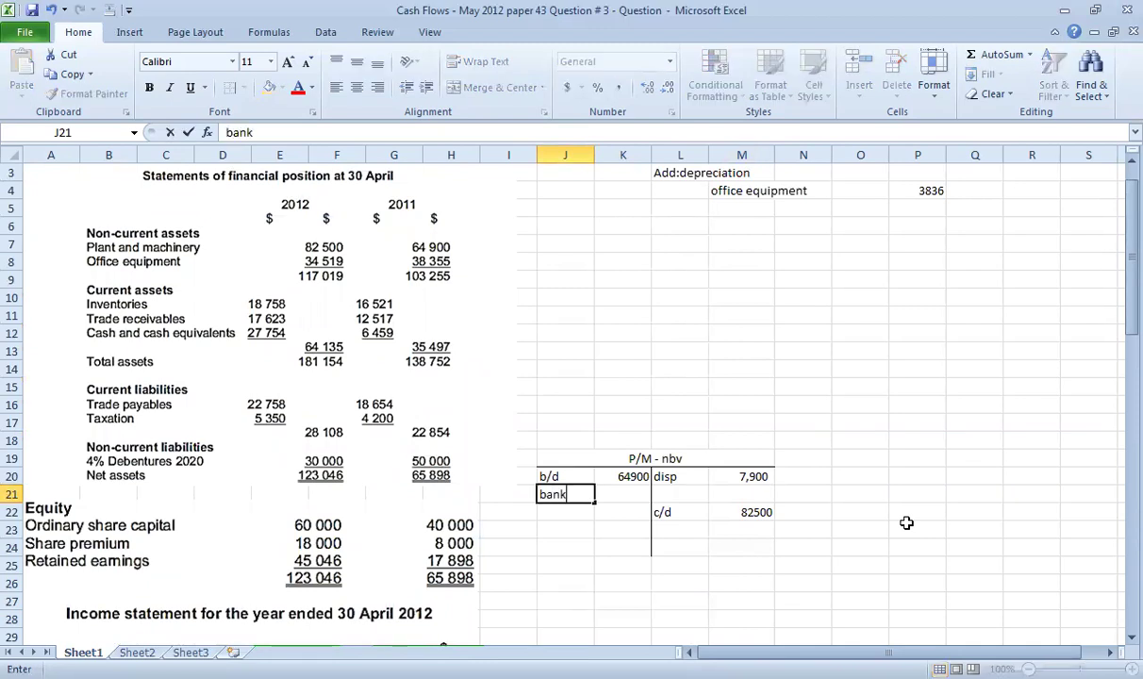
key(Tab)
scroll(906, 523, down, 9)
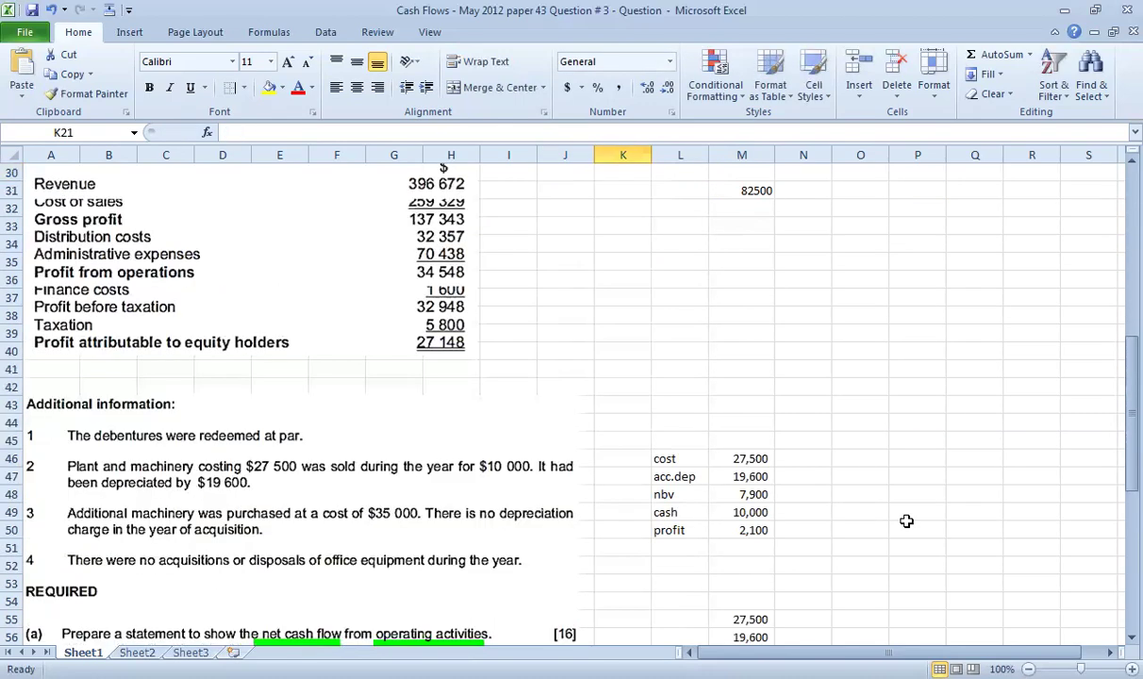
scroll(906, 521, up, 6)
scroll(906, 520, up, 4)
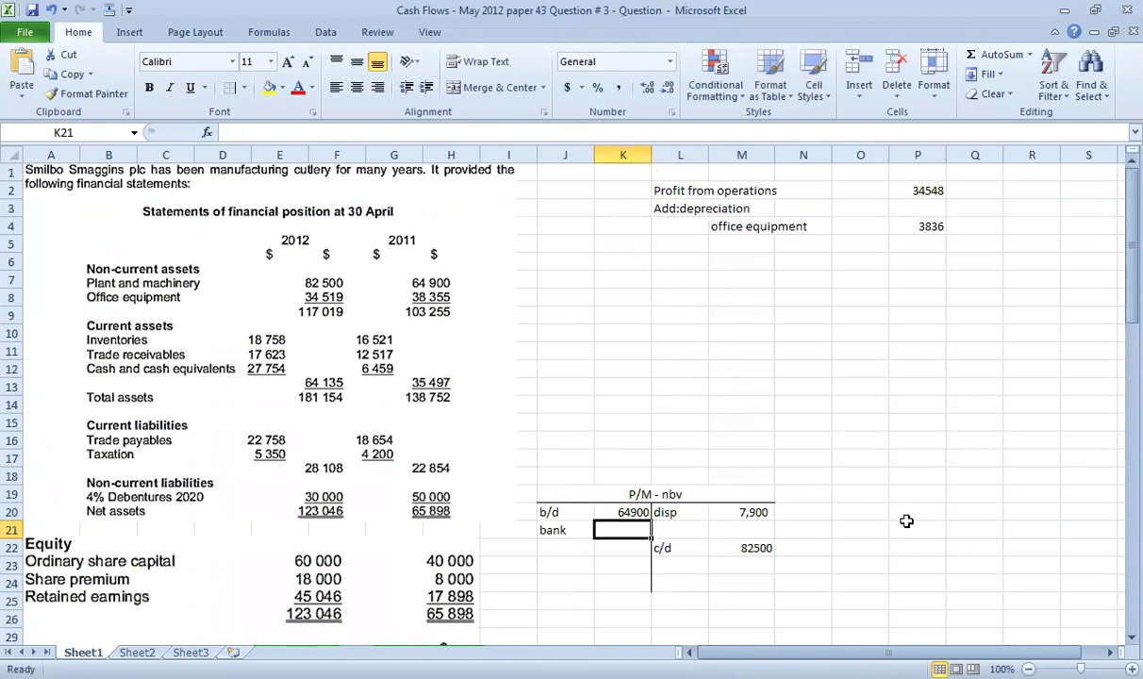
text(35000)
key(Return)
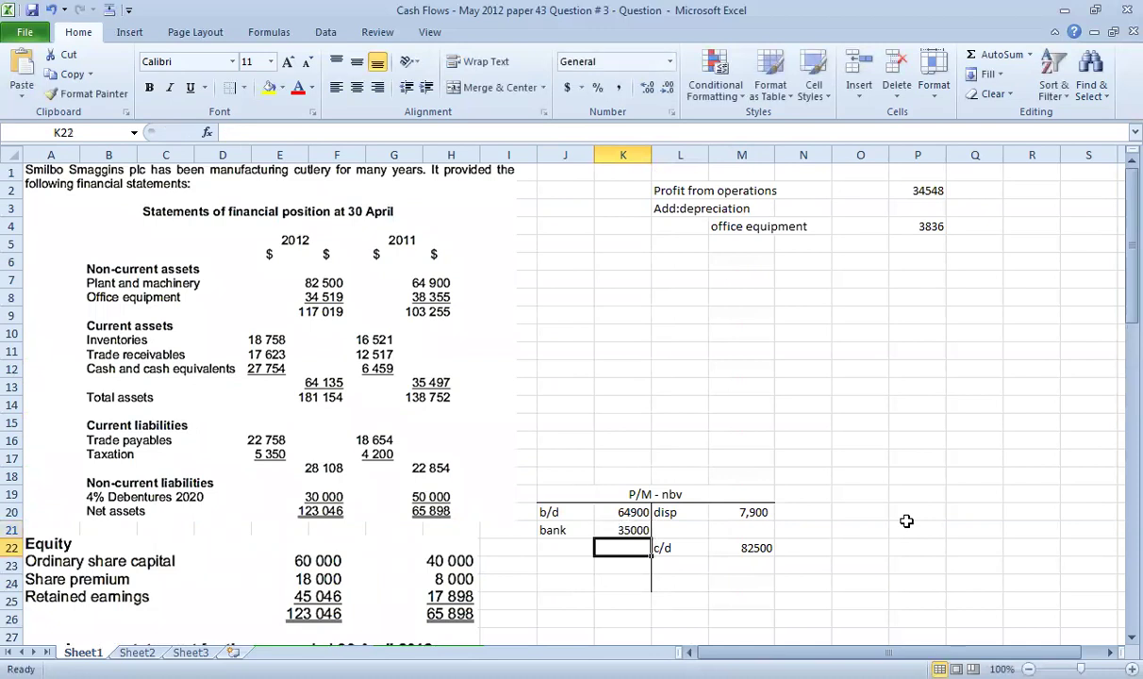
Total the T-account, summing K20:K23 in K24 and entering the matching total 99900 in M24
click(625, 581)
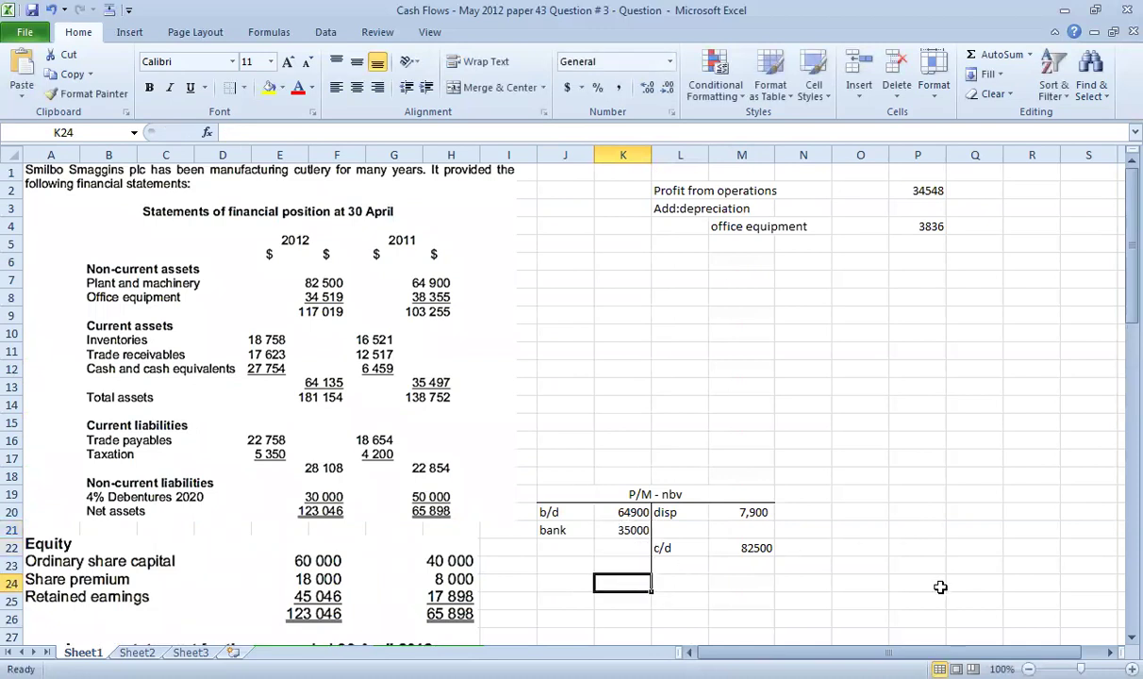
key(alt+equal)
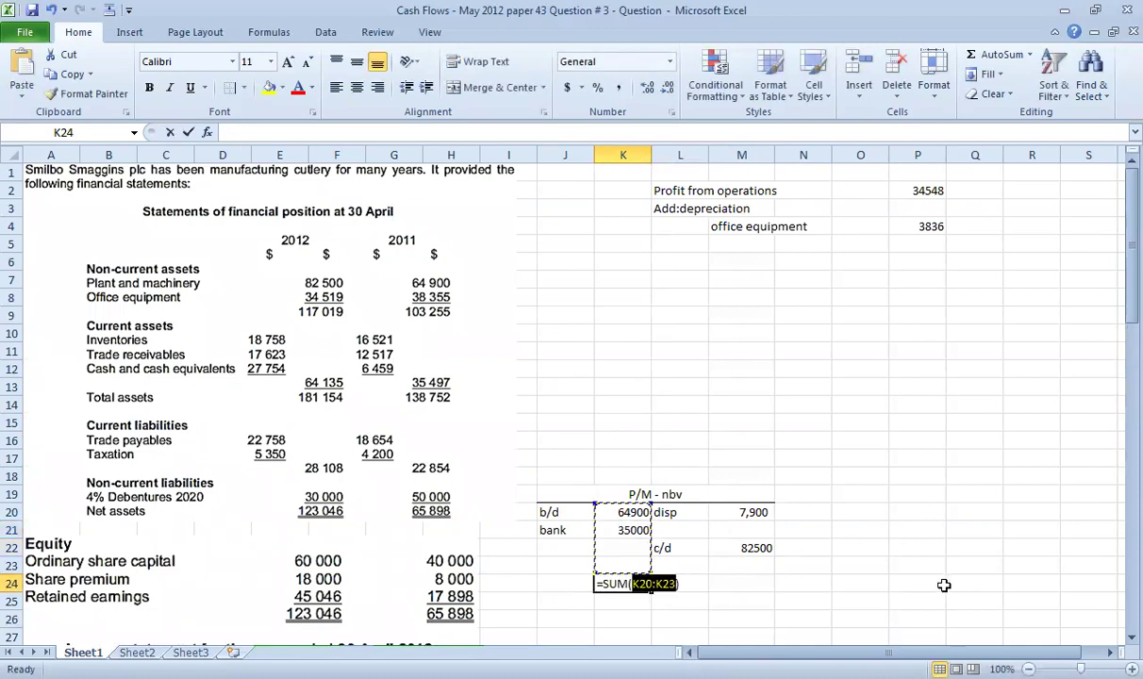
key(ctrl+Return)
key(Right)
key(Right)
text(99900)
key(ctrl+Return)
Calculate the T-account's balancing depreciation in M21 as =M24-M20-M22 and label it "dep. Exp" in L21
key(Up)
key(Up)
key(Up)
text(=)
key(Down)
key(Down)
key(Down)
text(-)
key(Up)
key(Up)
key(Down)
text(-)
key(Down)
key(Return)
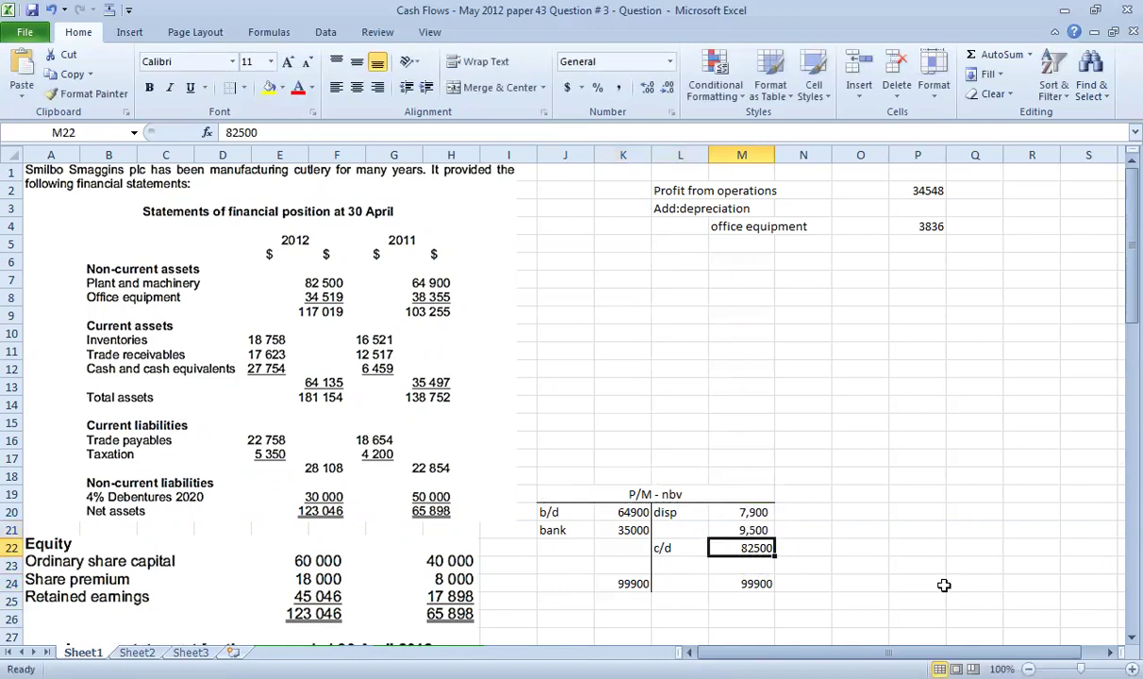
text(dep. exp)
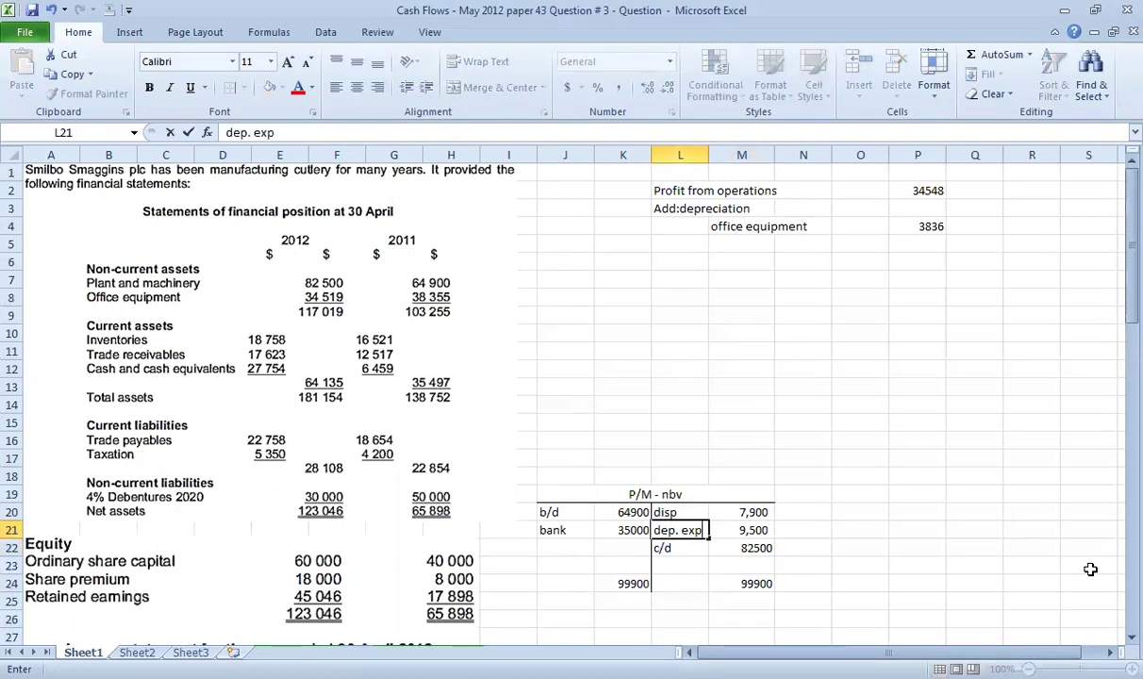
key(Return)
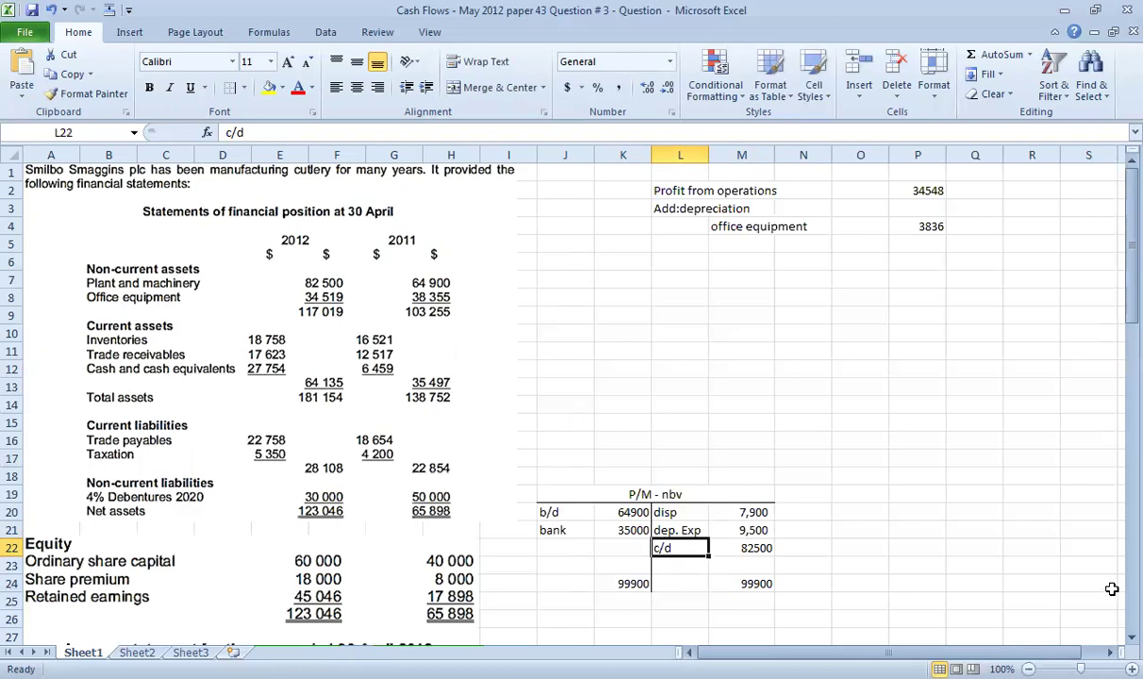
Add the plant and machinery depreciation to the statement, with "p/m" in M5 and P5 linked to M21
click(724, 242)
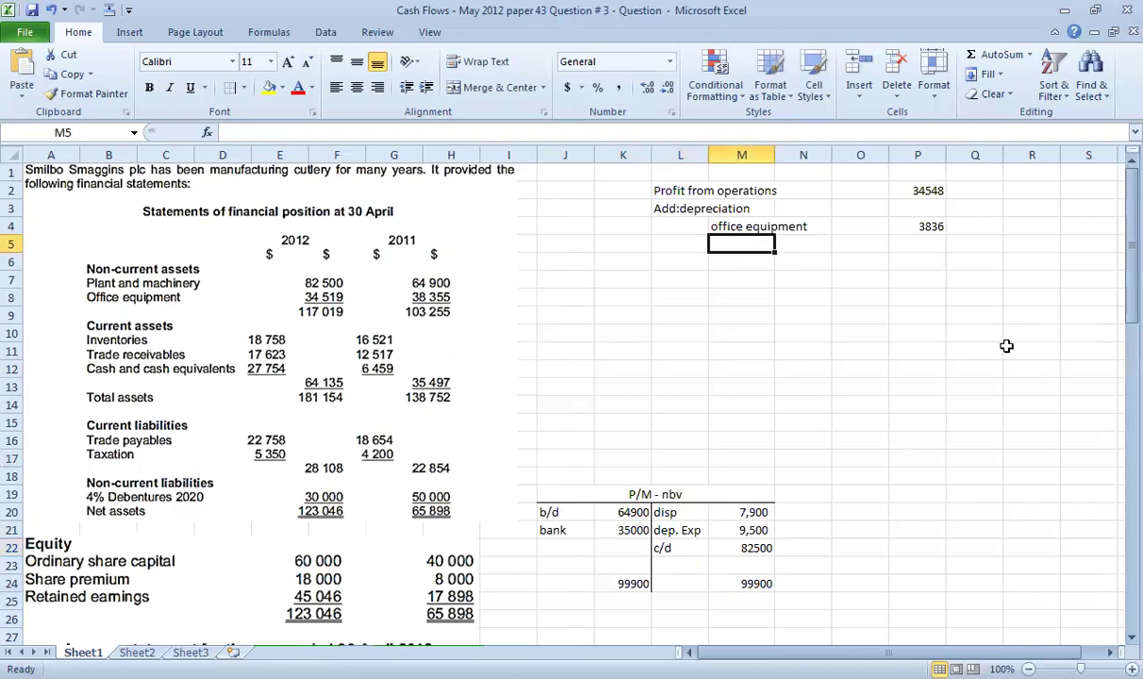
text(p/m)
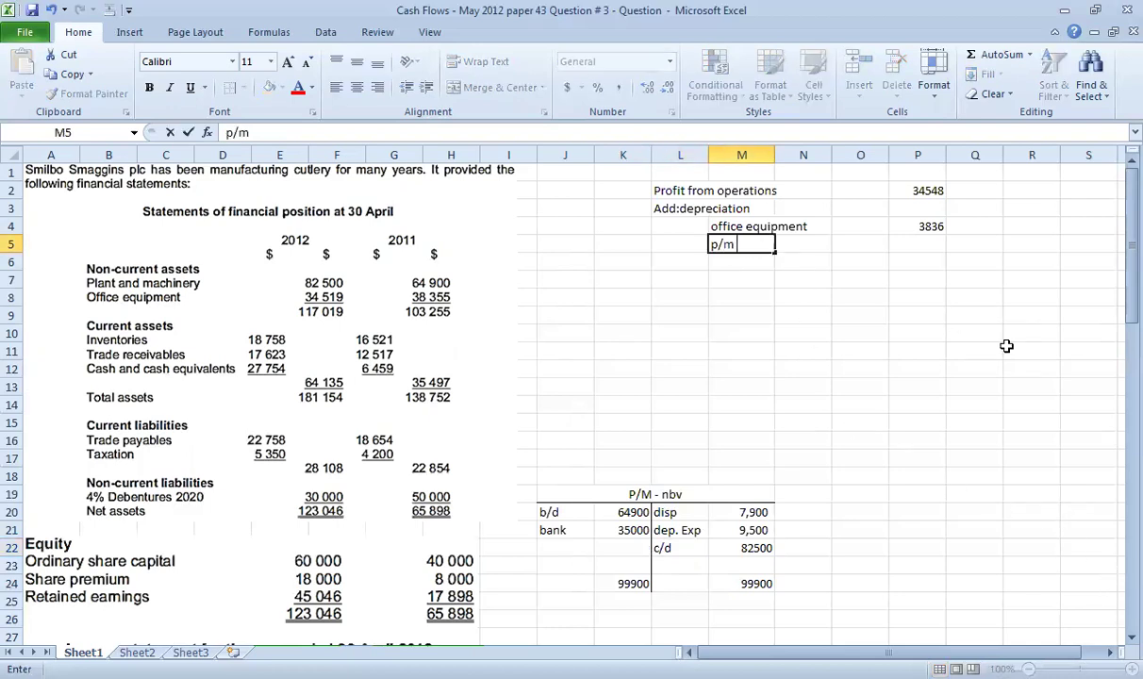
key(Right)
key(Right)
key(Right)
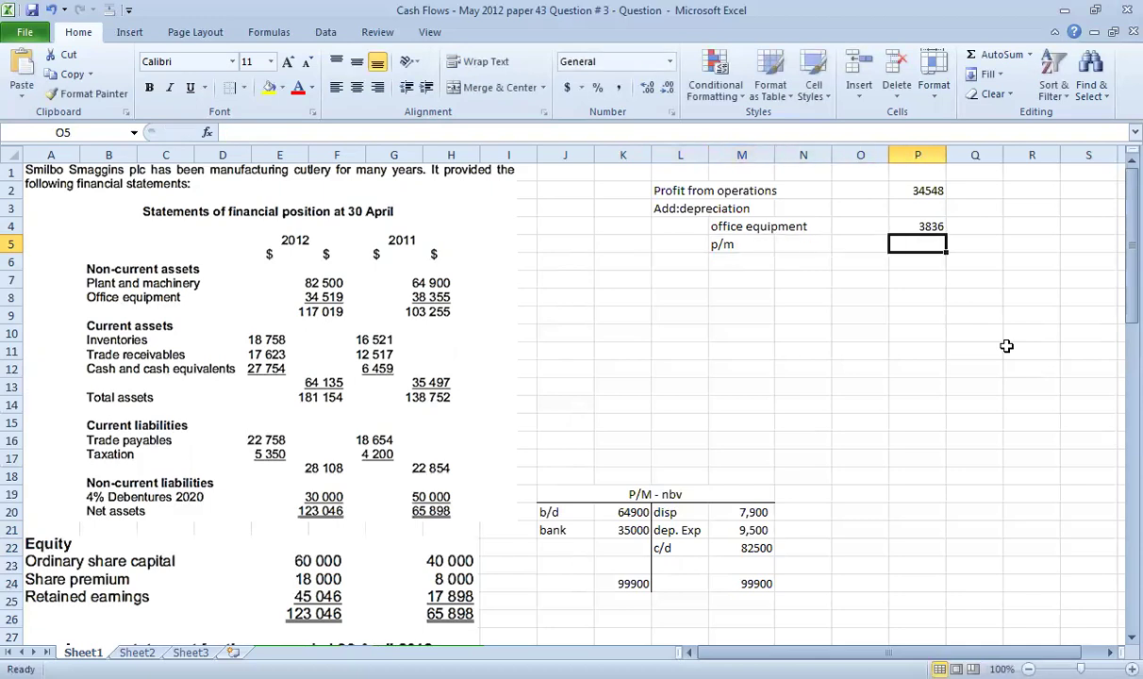
text(=)
click(734, 528)
key(Return)
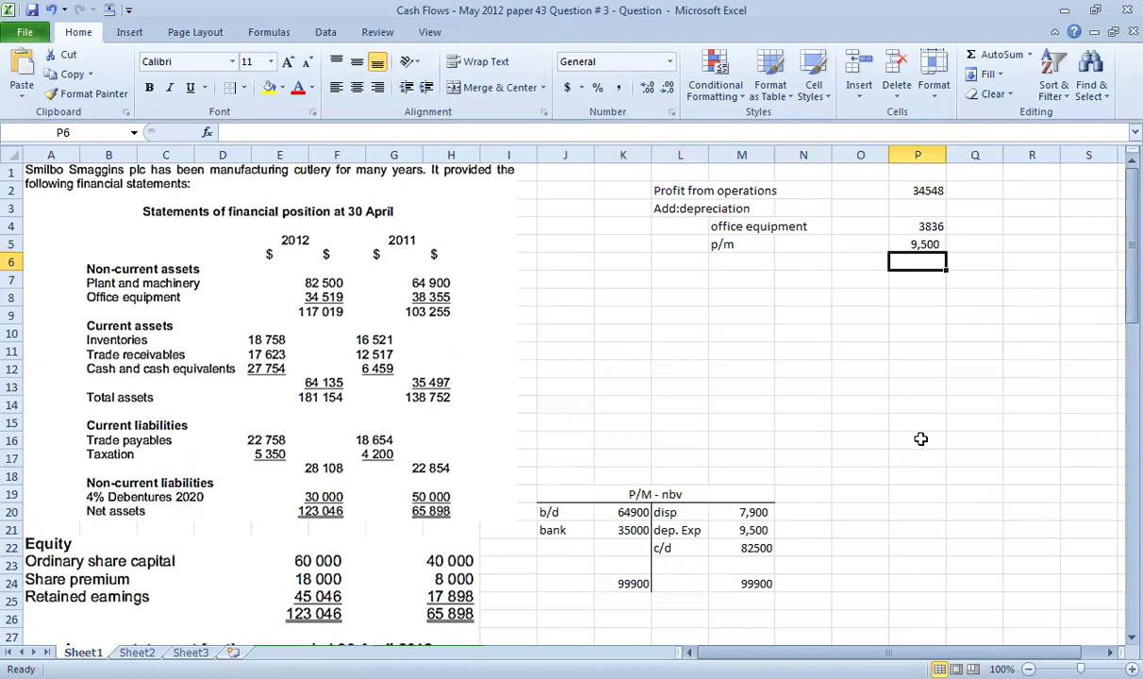
Format the numbers on the whole sheet with thousands separators and no decimal places
key(ctrl+a)
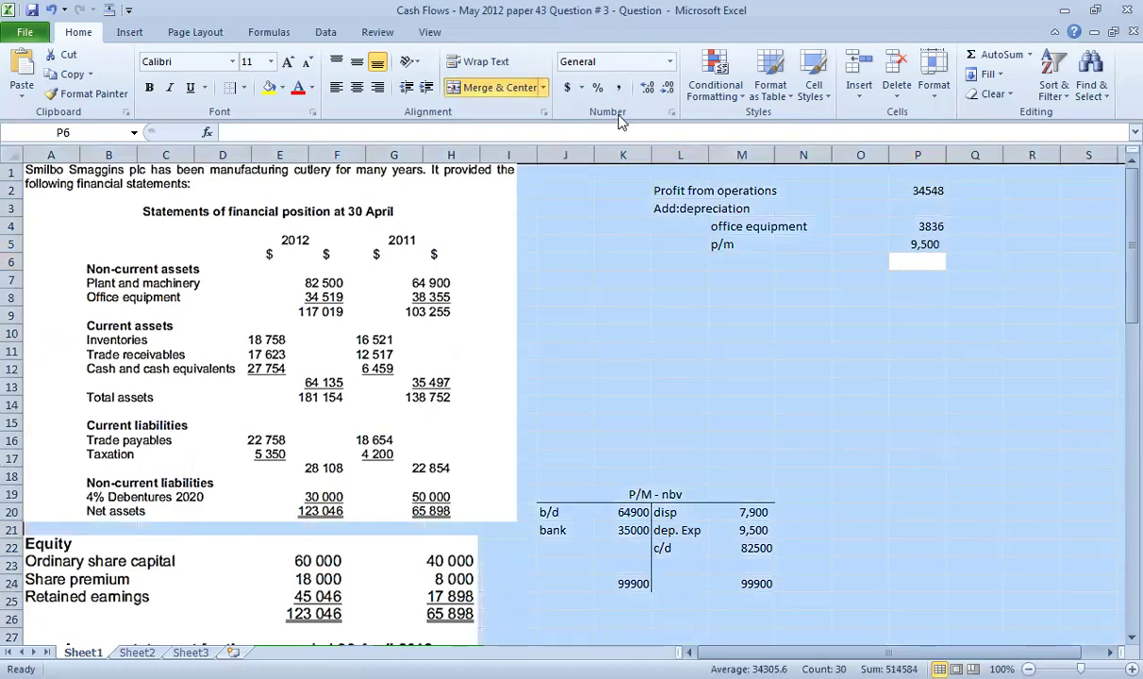
click(615, 87)
click(668, 90)
click(667, 90)
click(869, 295)
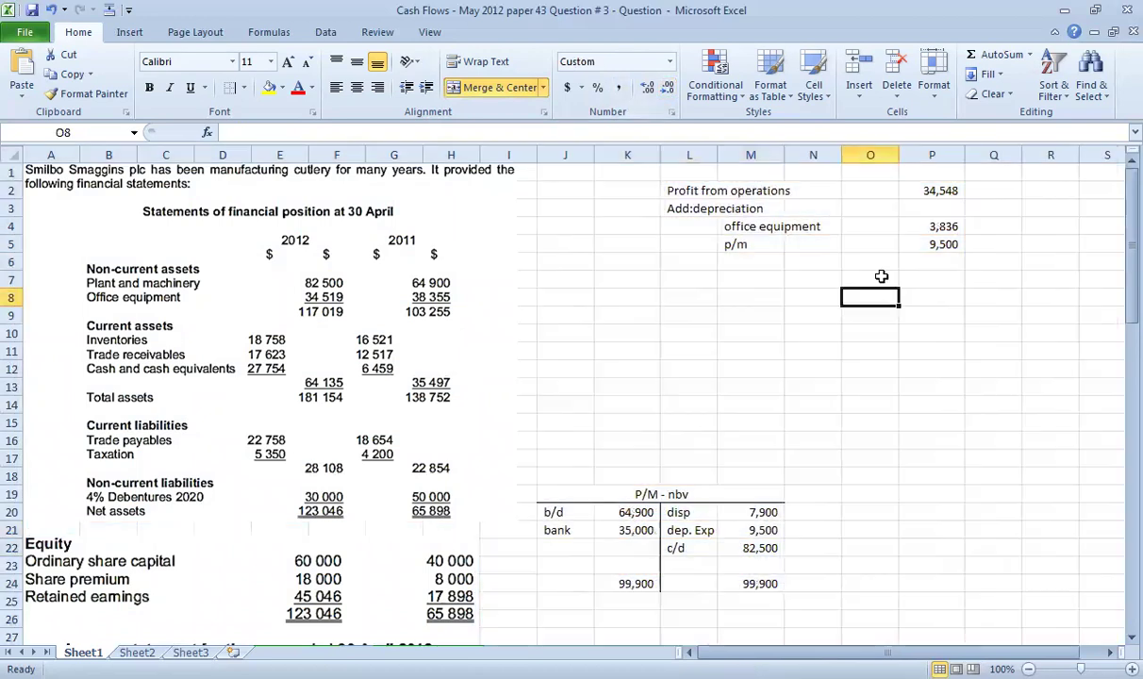
Inspect the formulas behind the office equipment and plant and machinery depreciation in P4 and P5
click(931, 243)
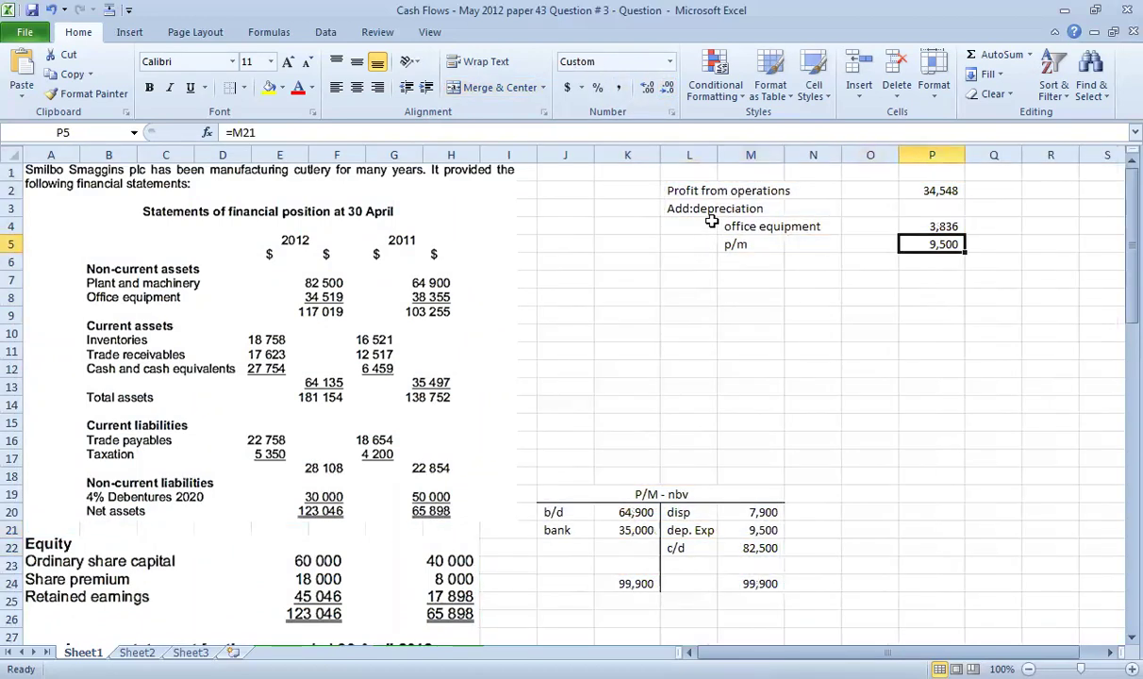
double_click(903, 225)
key(Escape)
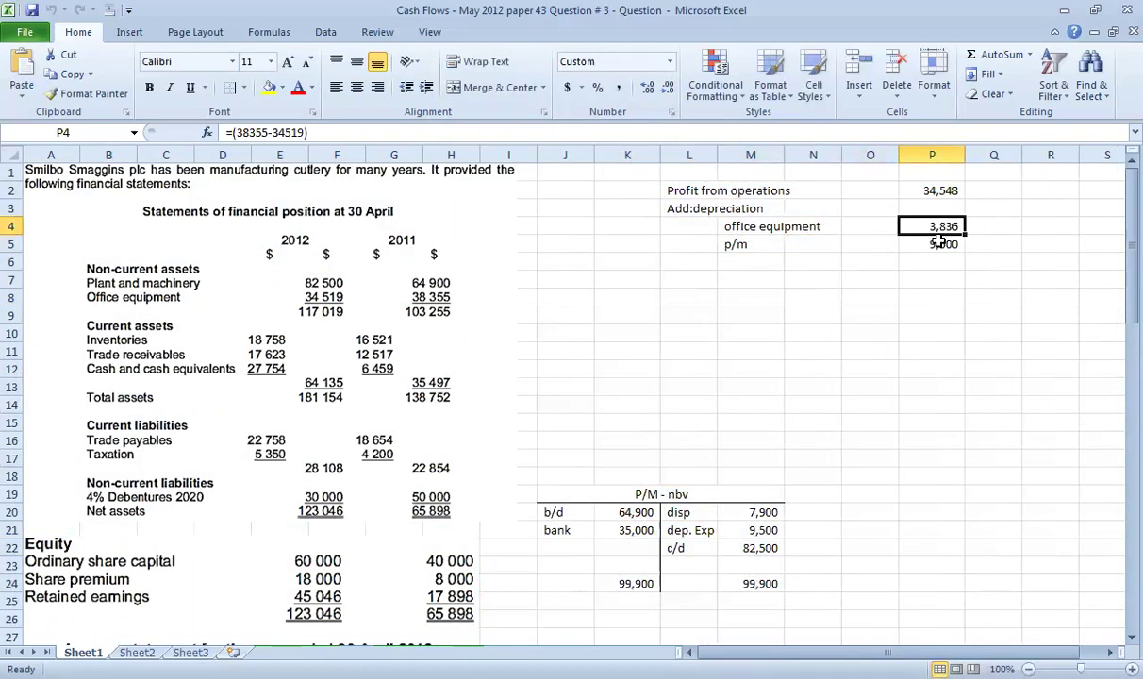
double_click(944, 242)
key(Escape)
Label L6 "Profit on disposal" below the depreciation lines of the statement
click(735, 260)
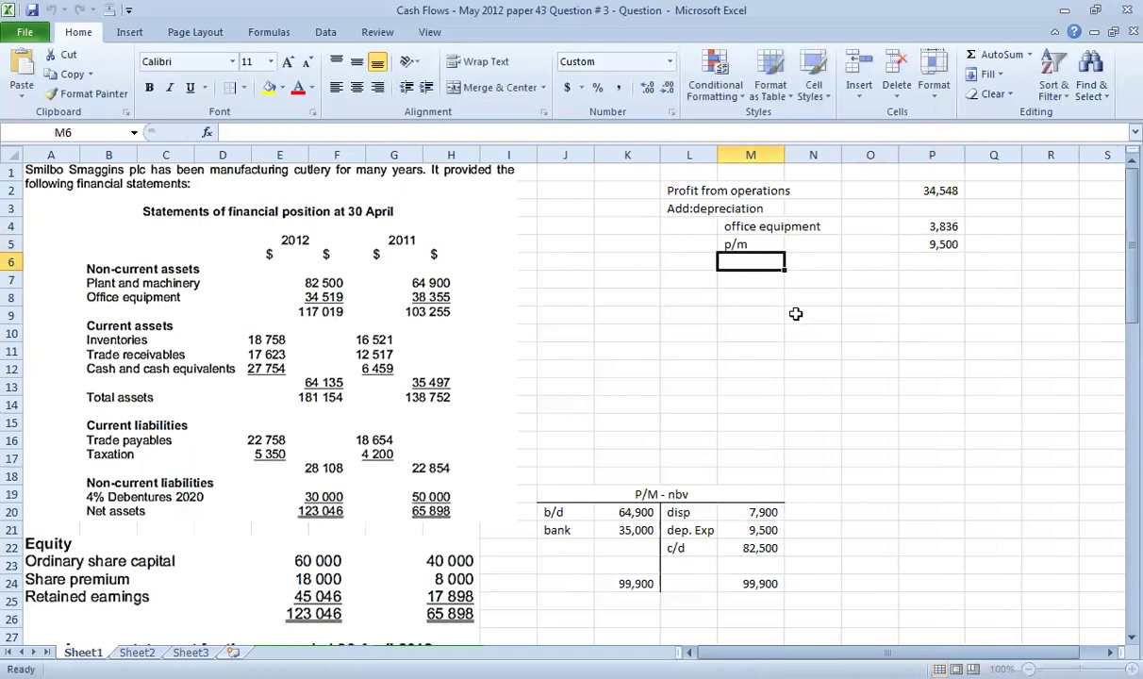
click(664, 256)
text(Profit on)
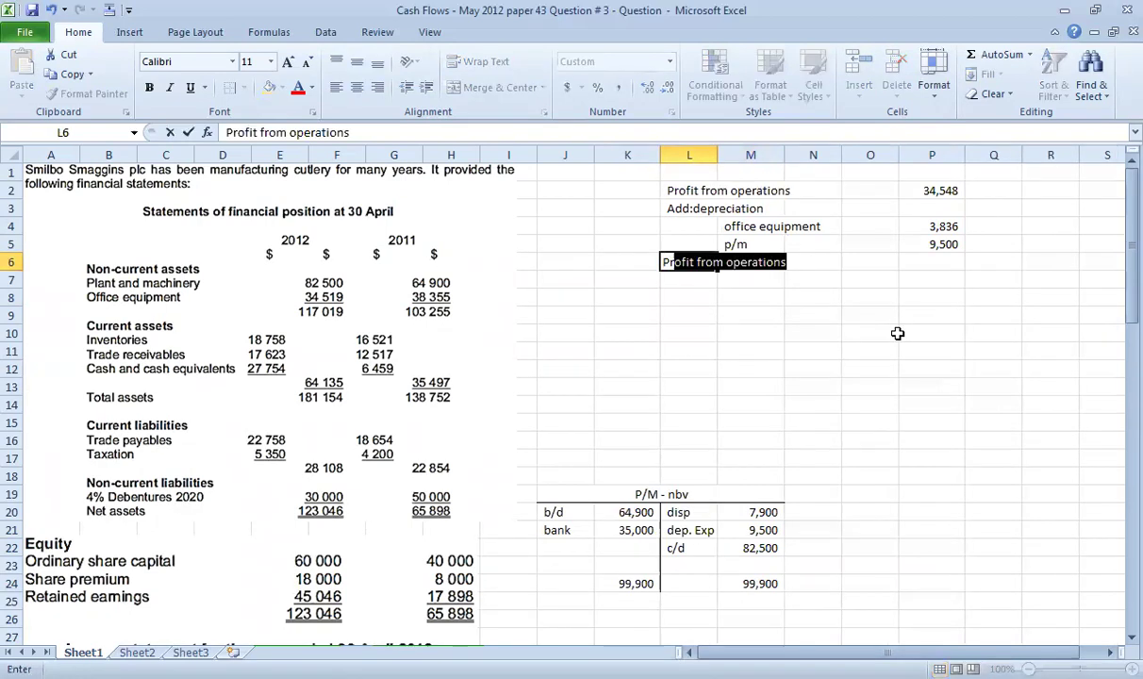
text( dispo)
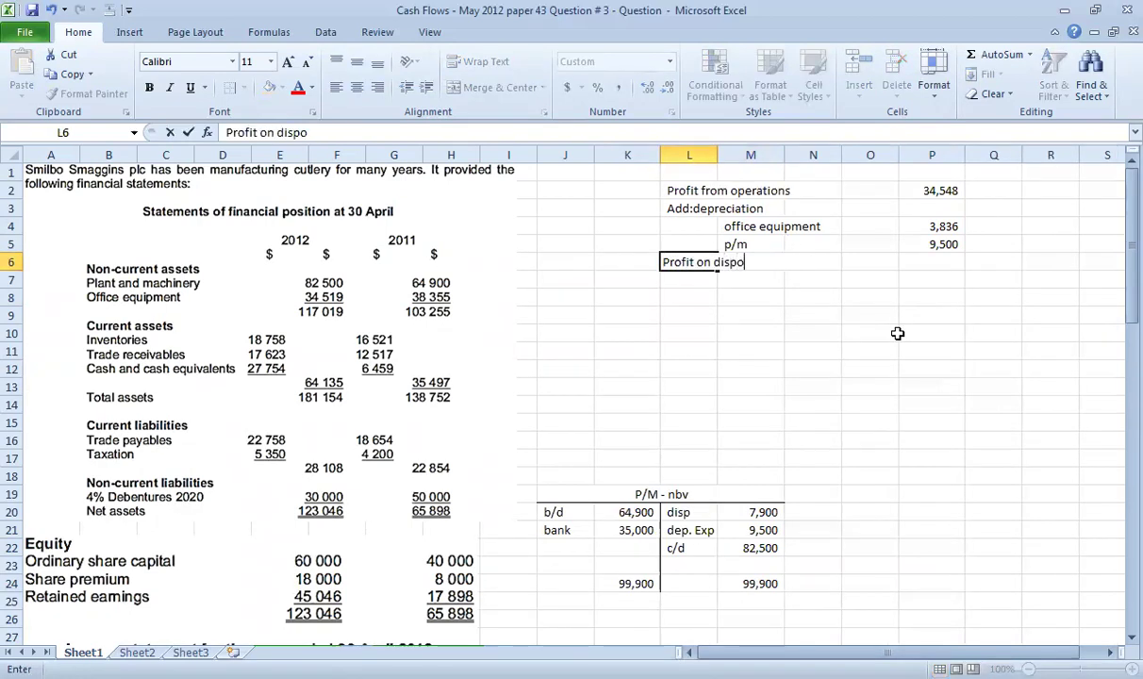
text(al)
key(Tab)
key(Tab)
key(Tab)
double_click(722, 263)
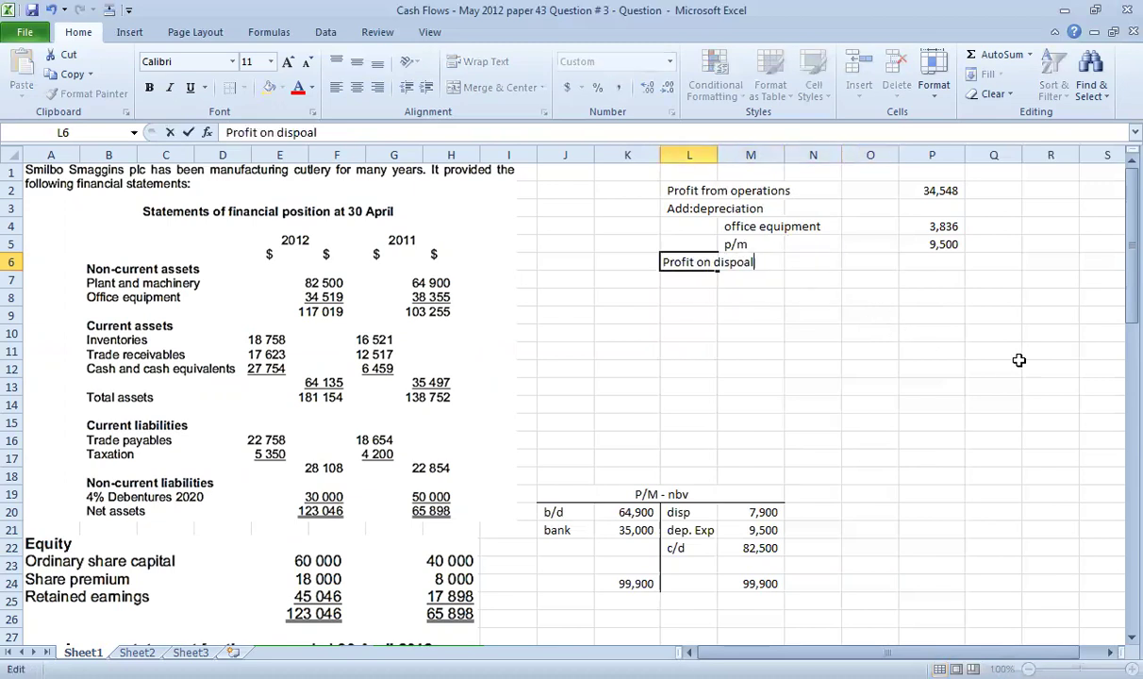
key(BackSpace)
key(BackSpace)
text(sal)
key(Return)
Enter the profit on disposal in P6 as a deduction linked to the disposal workings, =-M50
key(Tab)
key(Tab)
key(Tab)
key(Tab)
key(Up)
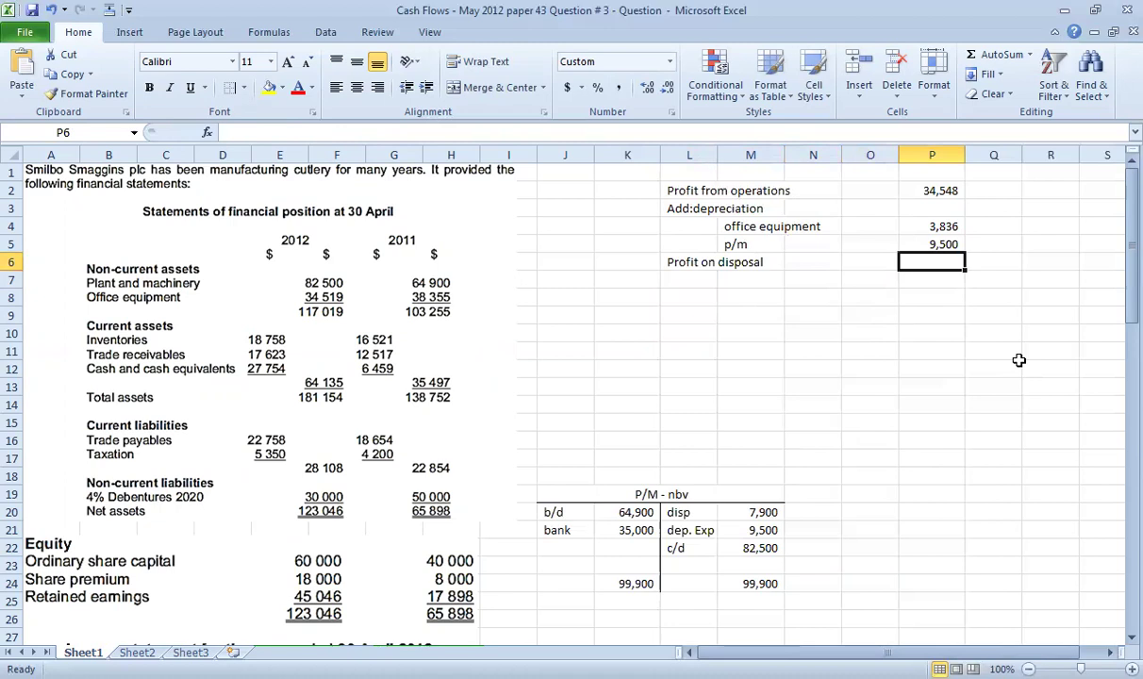
text(-)
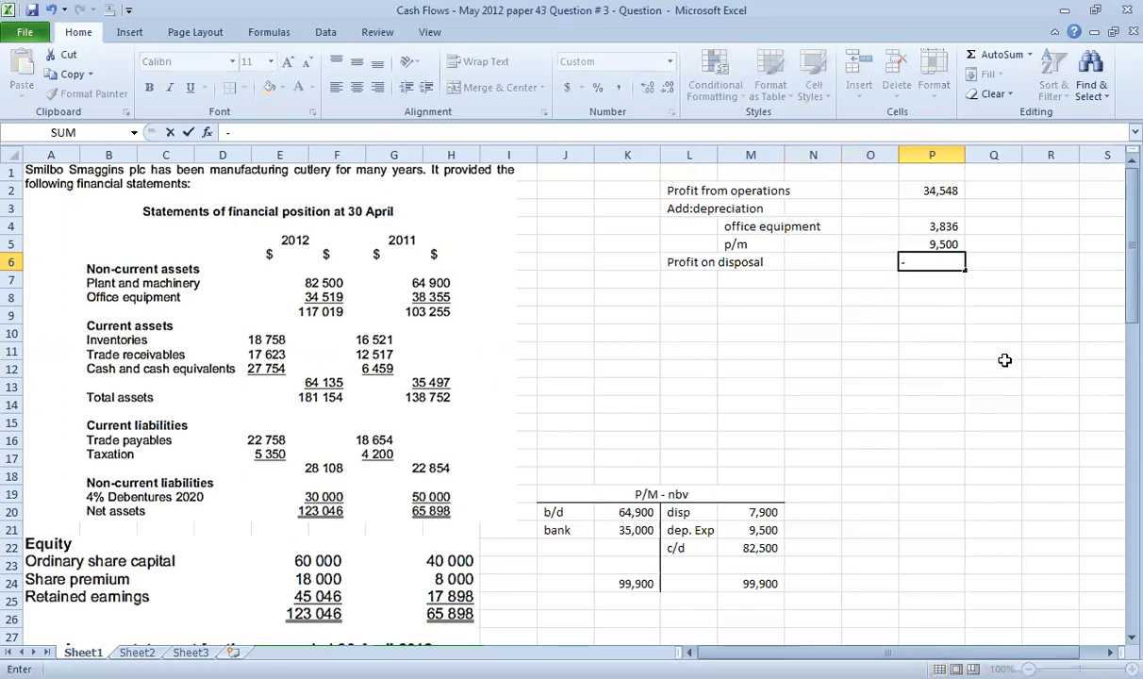
scroll(699, 525, down, 5)
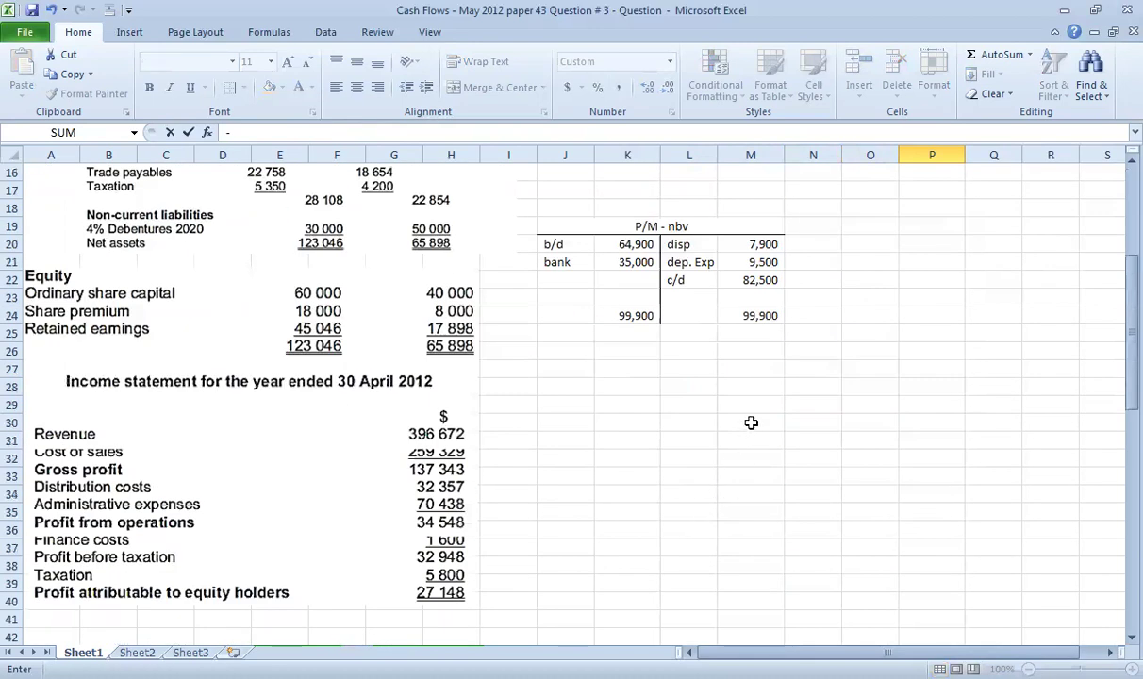
scroll(753, 420, down, 5)
click(766, 512)
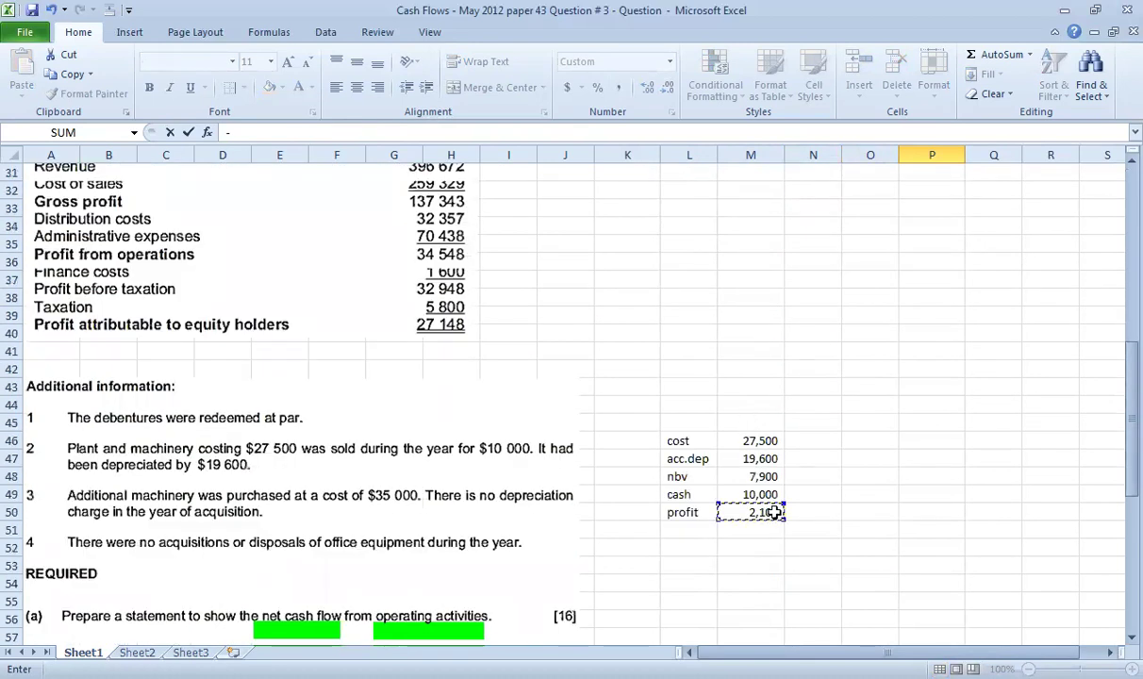
scroll(950, 497, up, 6)
scroll(950, 497, up, 4)
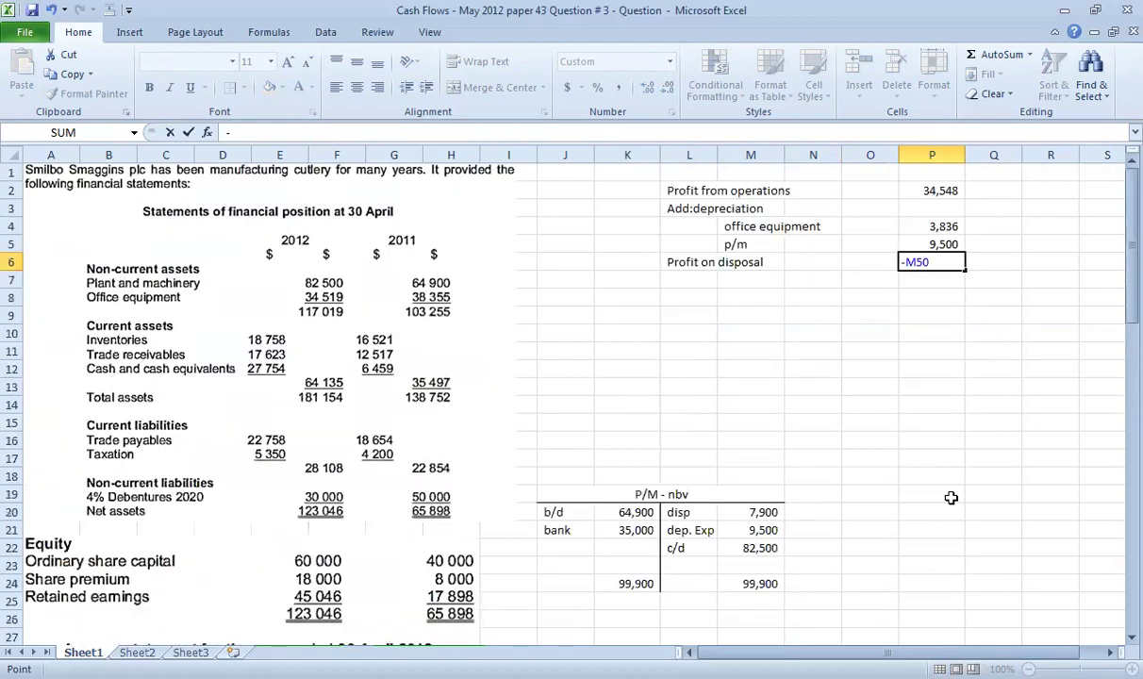
key(Return)
key(Up)
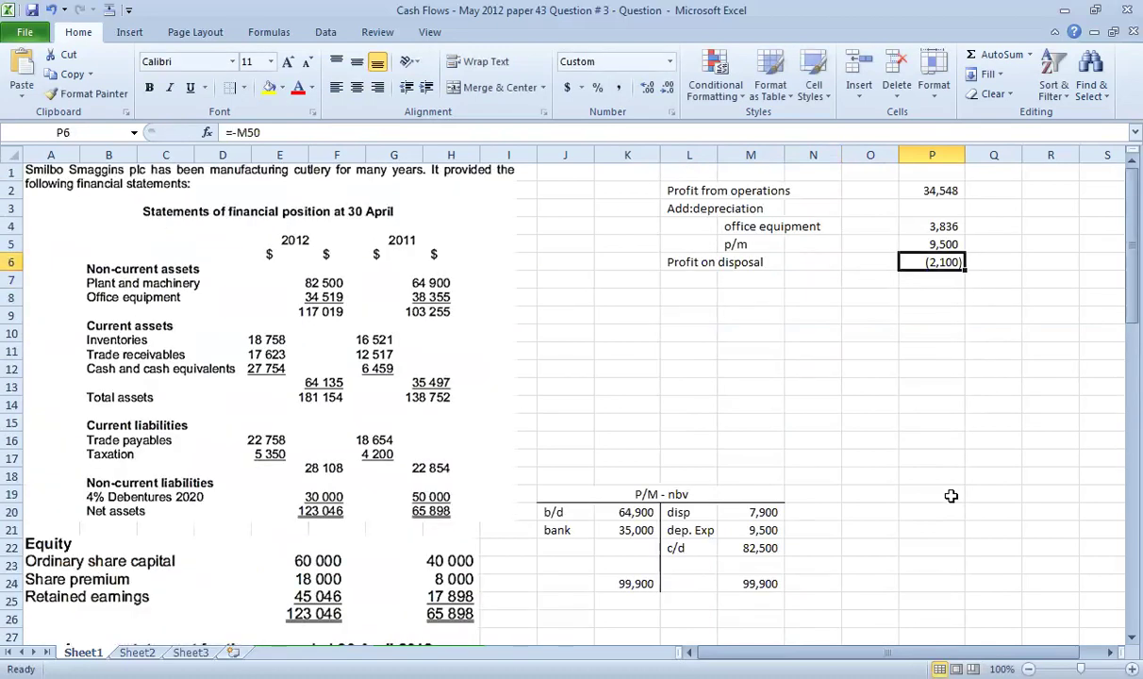
click(945, 192)
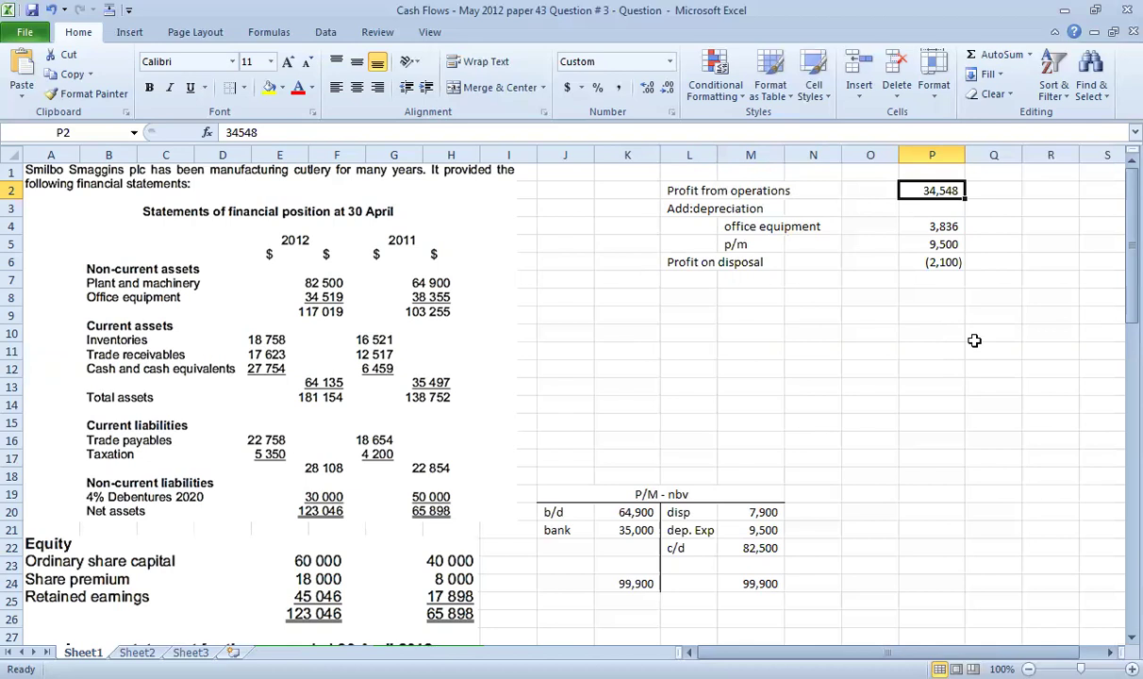
click(902, 266)
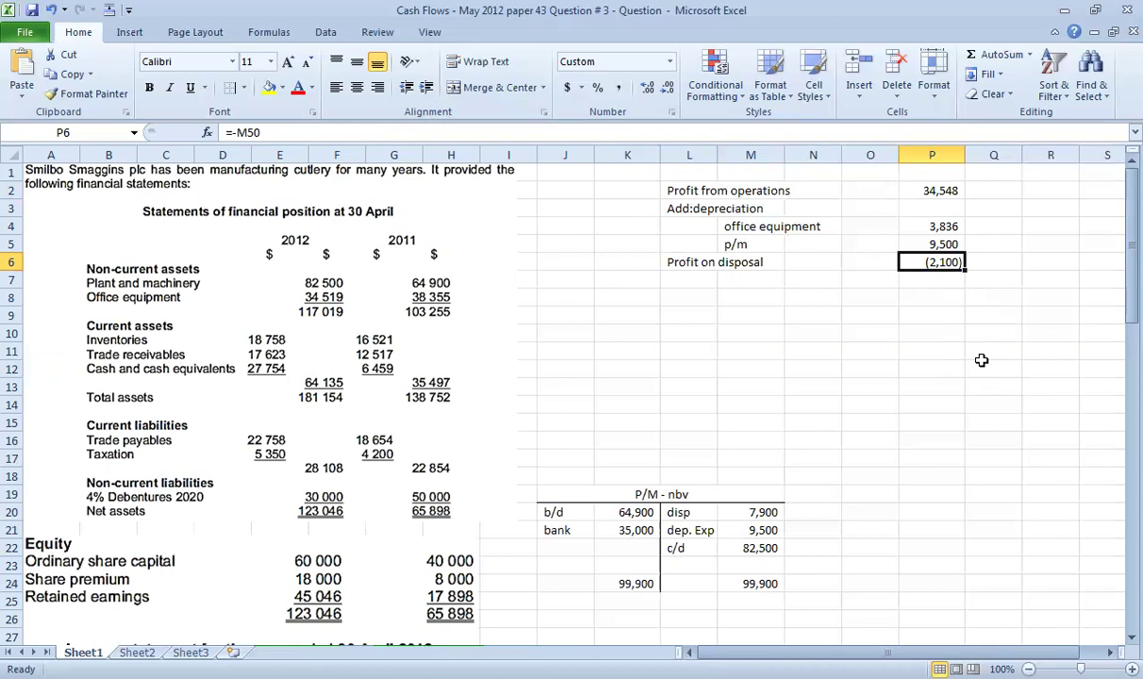
Label L7 "Increase in inventory" and select P7 for its amount
click(671, 280)
text(Increase)
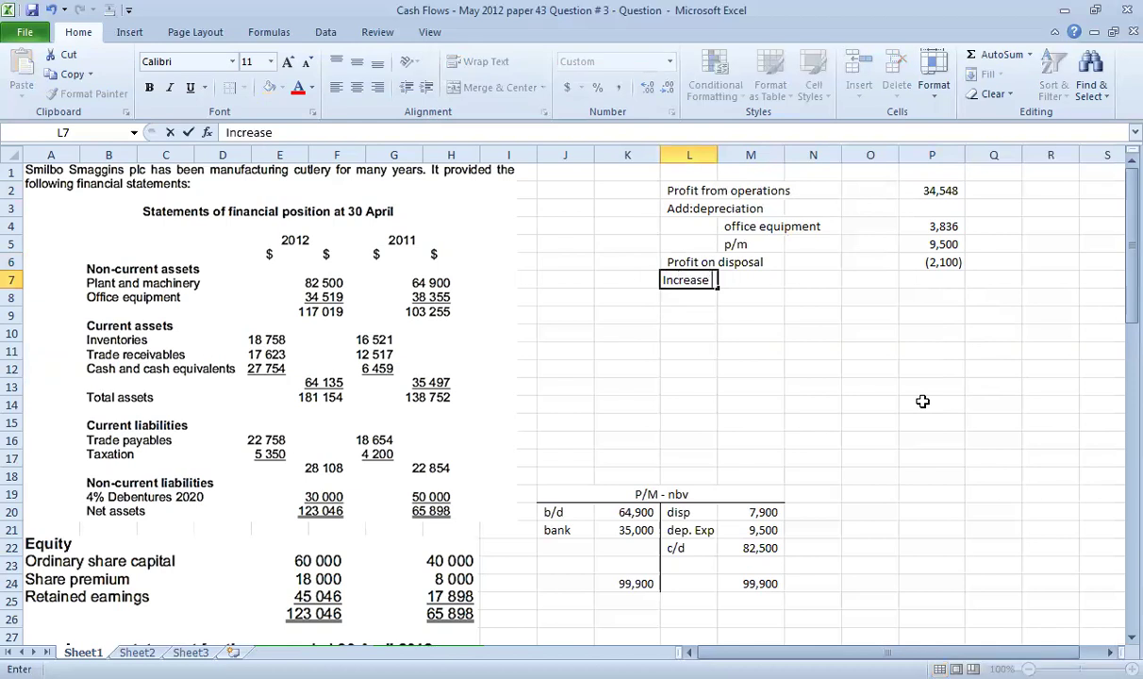
key(Escape)
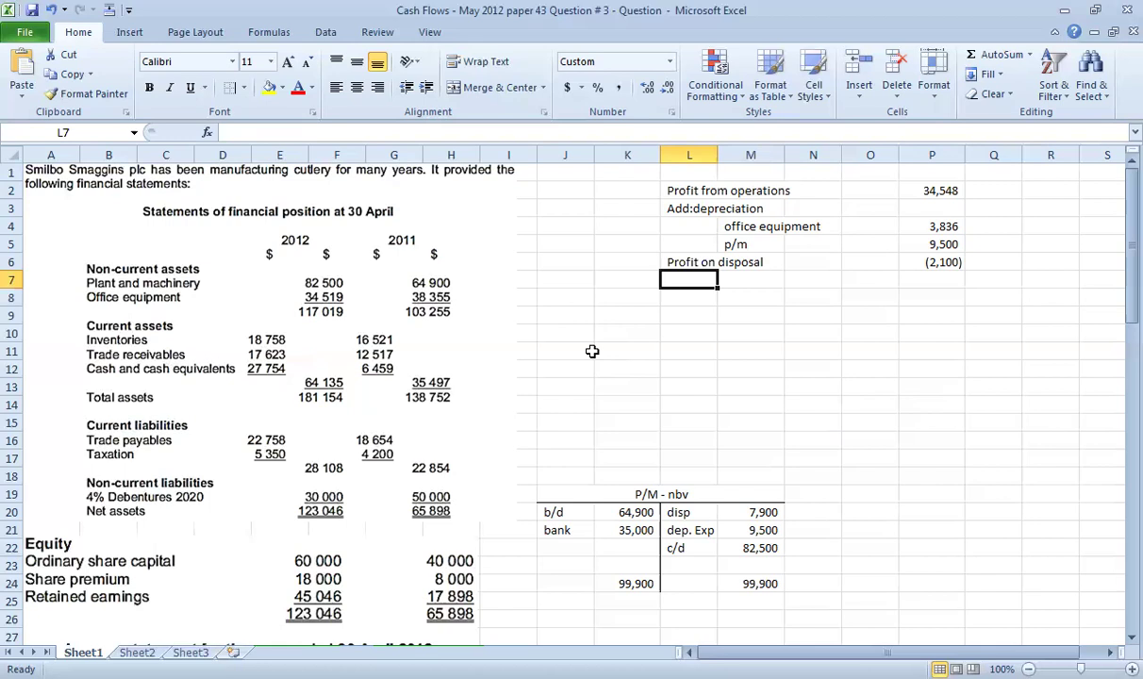
text(Increase in inventory)
key(Return)
key(Up)
key(Right)
key(Right)
key(Right)
key(Right)
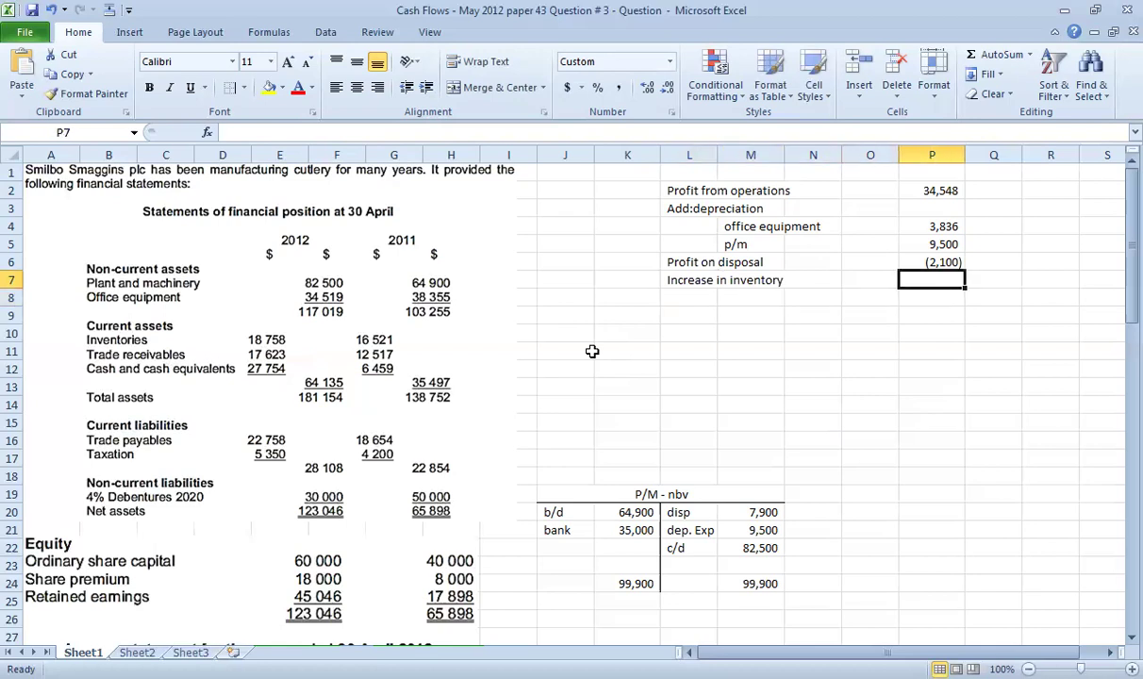
text(=)
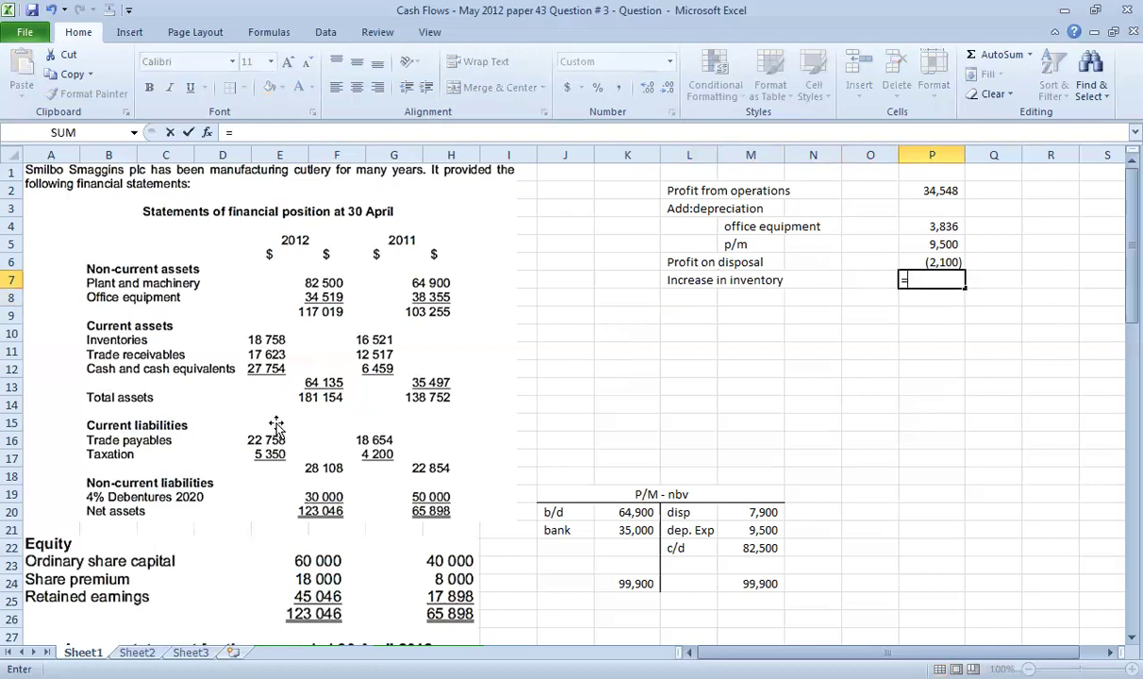
text(-(18758-1)
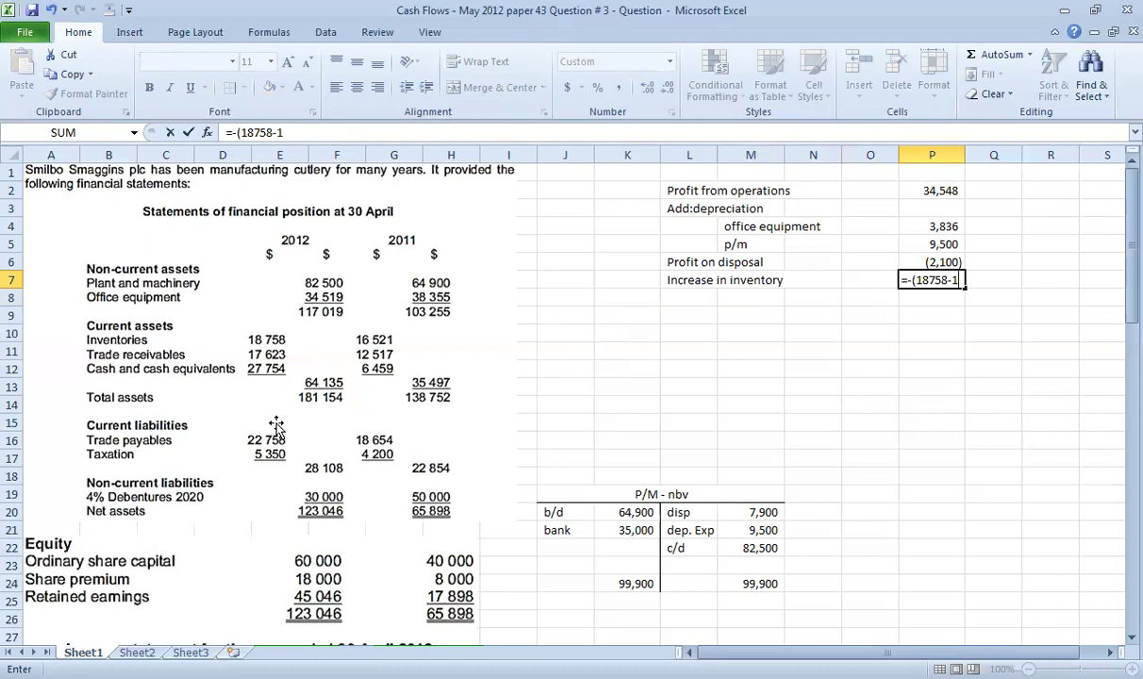
text(6521))
key(Return)
Label L8 "Increase in receivables" below the inventory line of the statement
click(708, 301)
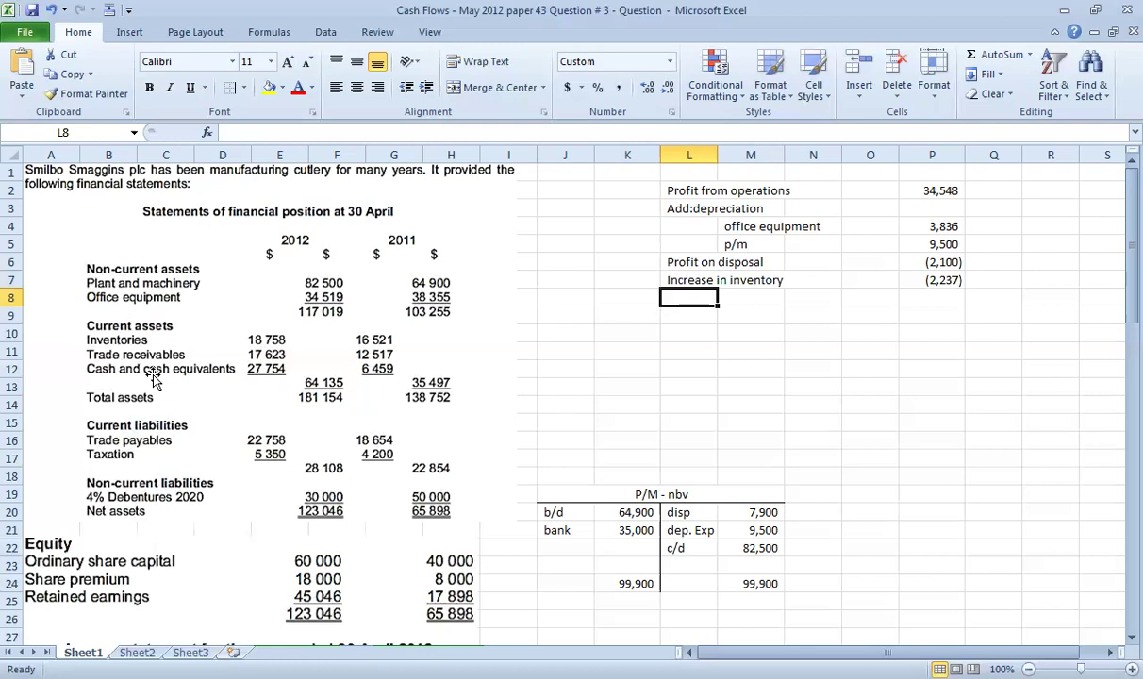
text(Increase )
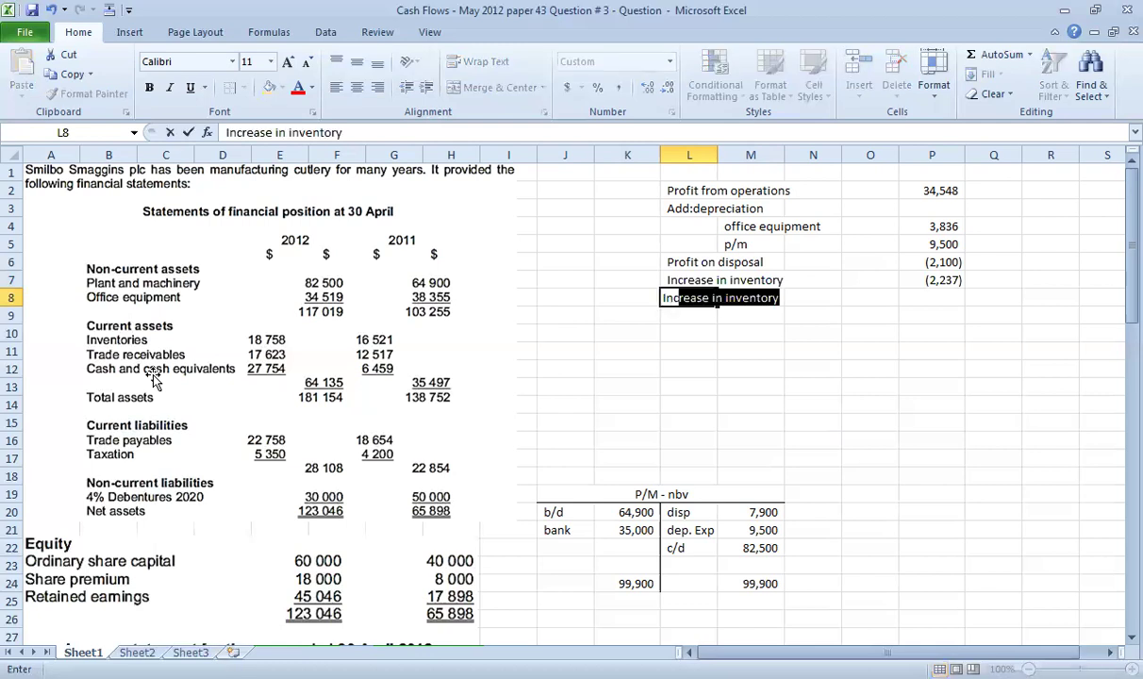
text(in )
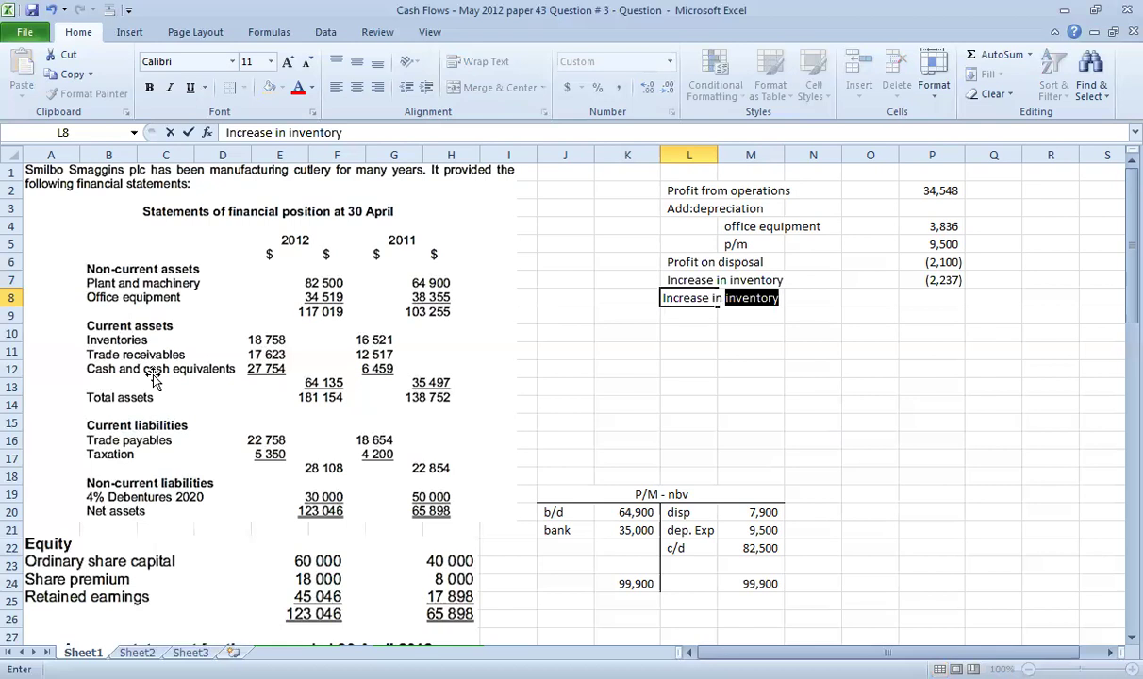
text(rece)
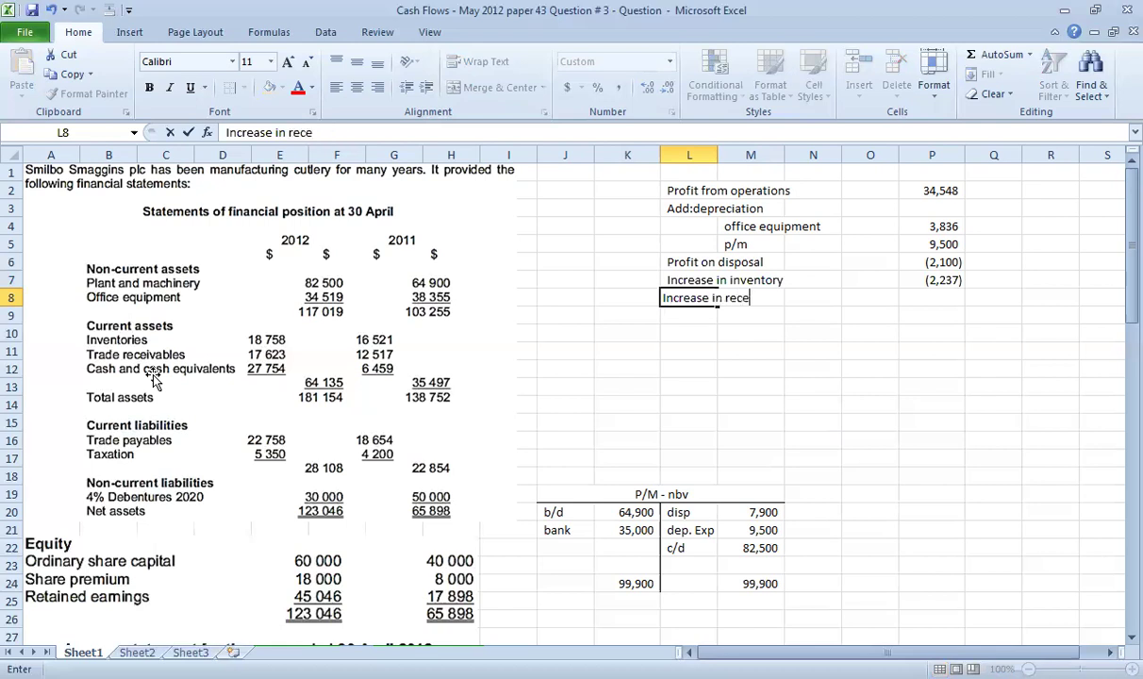
text(ivables)
key(Right)
key(Right)
key(Right)
key(Right)
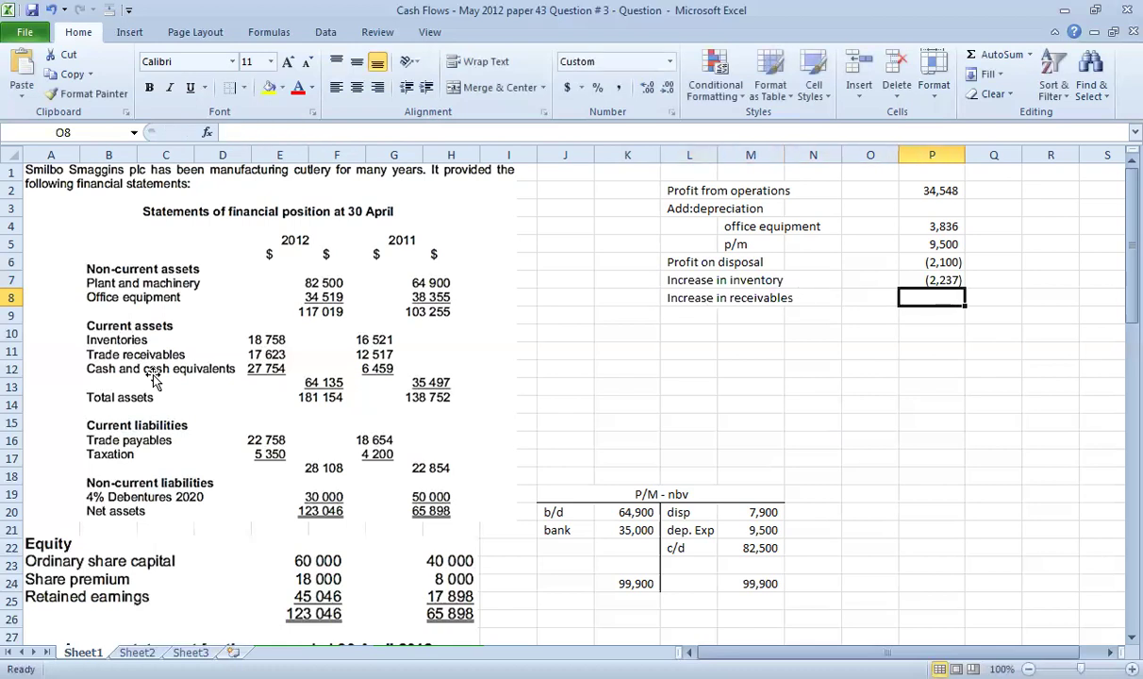
text(=-()
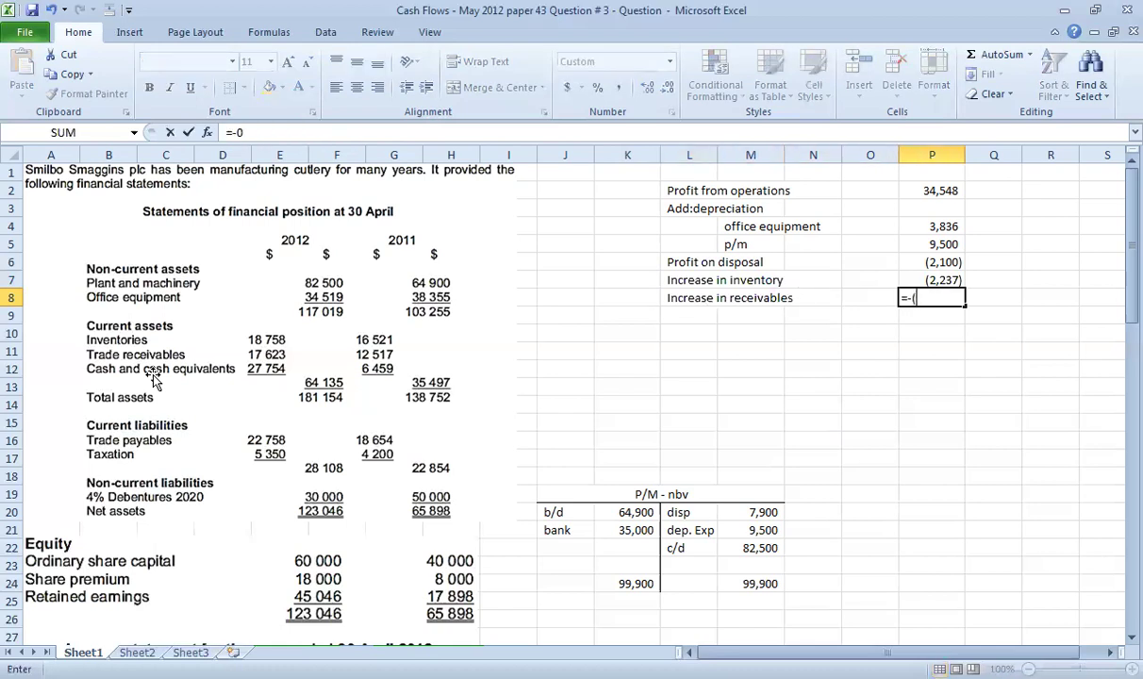
text(17623)
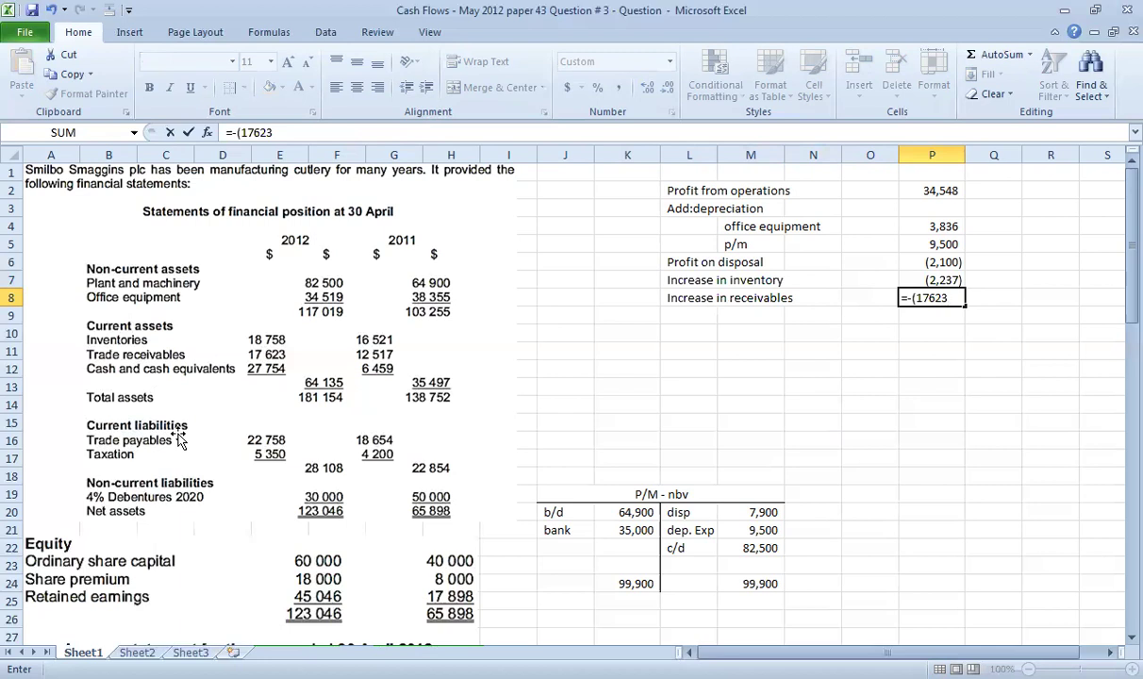
text(-12517)
key(Return)
key(Up)
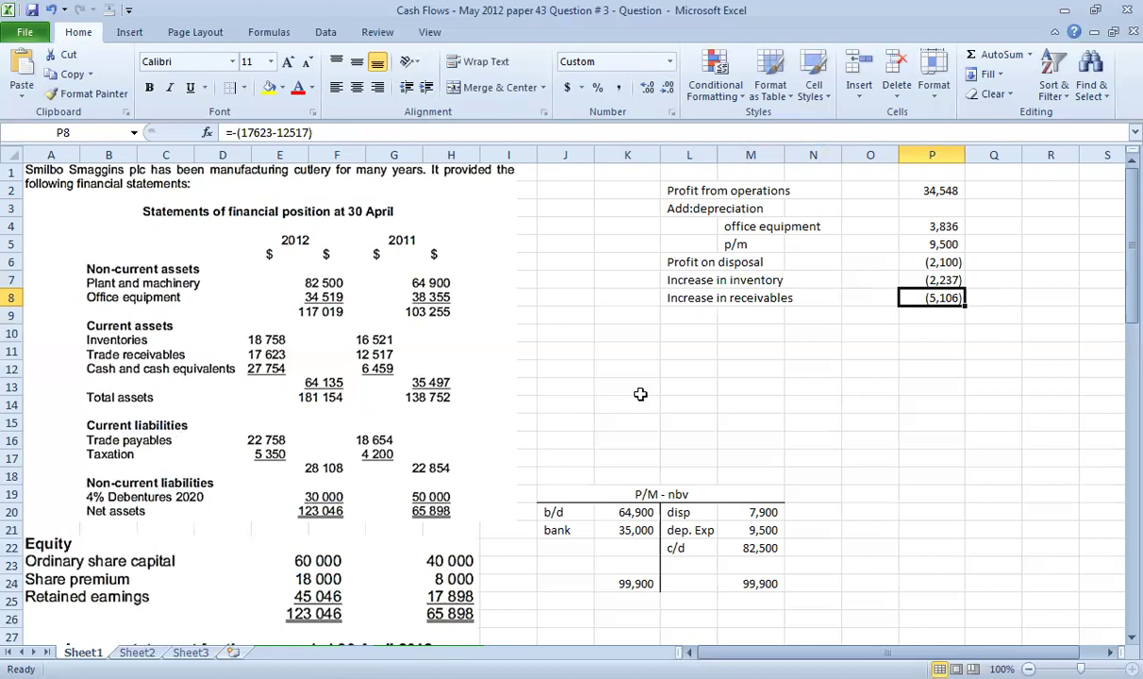
click(674, 315)
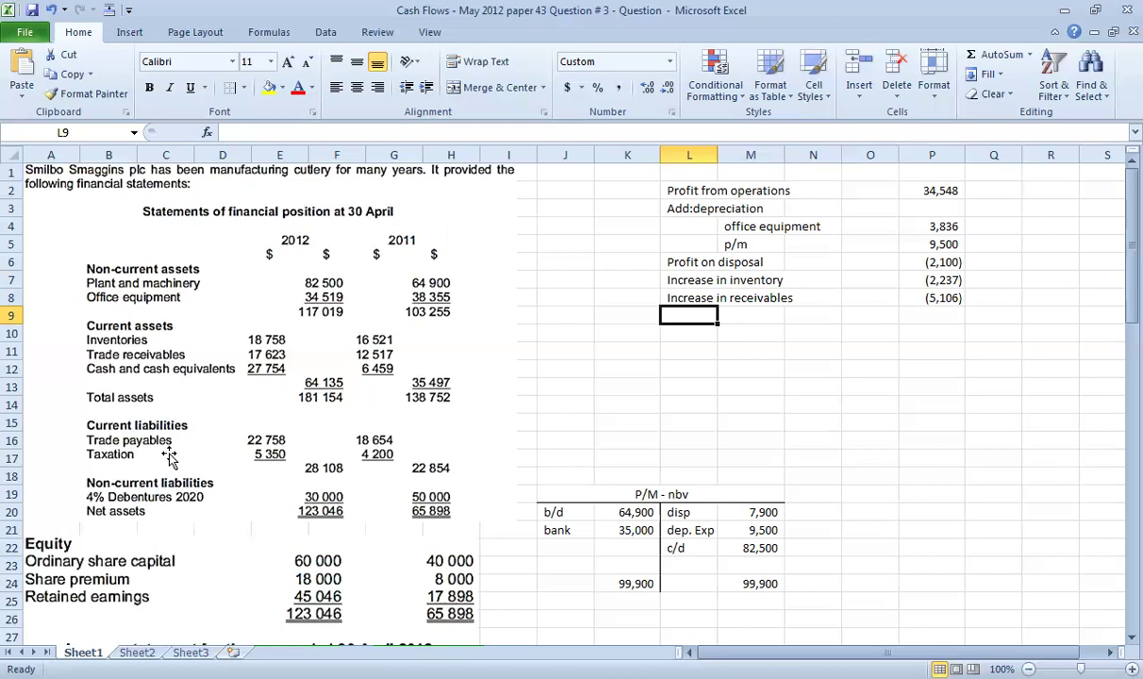
text(Increase in payables)
key(Tab)
key(Tab)
key(Tab)
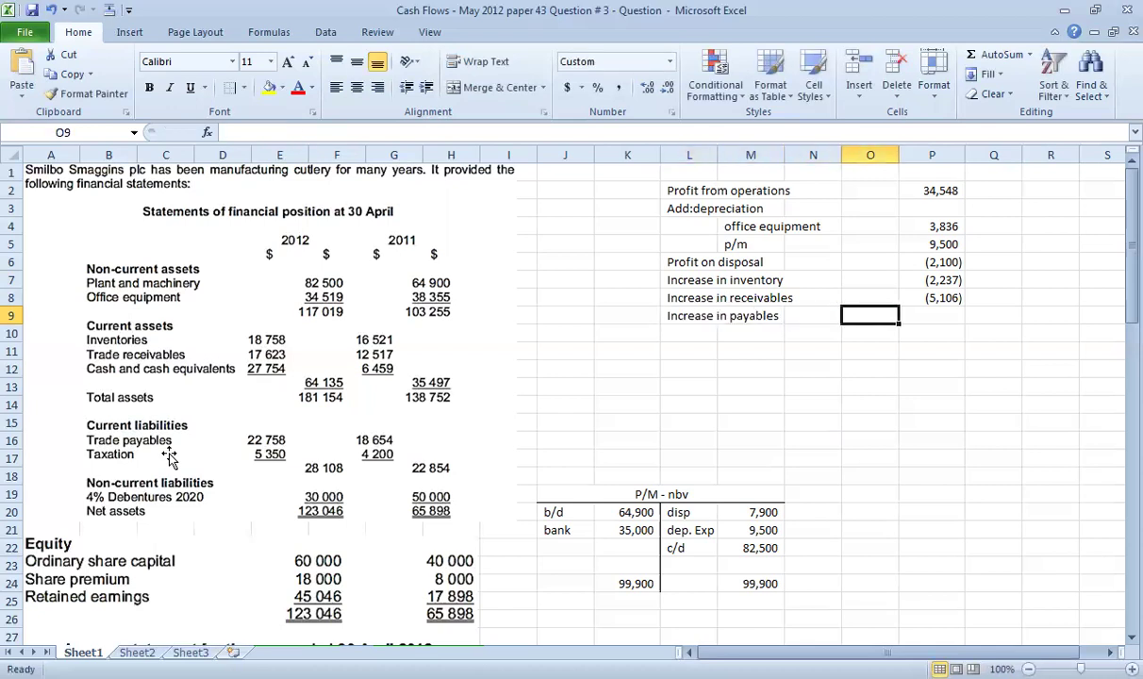
key(Tab)
text(=)
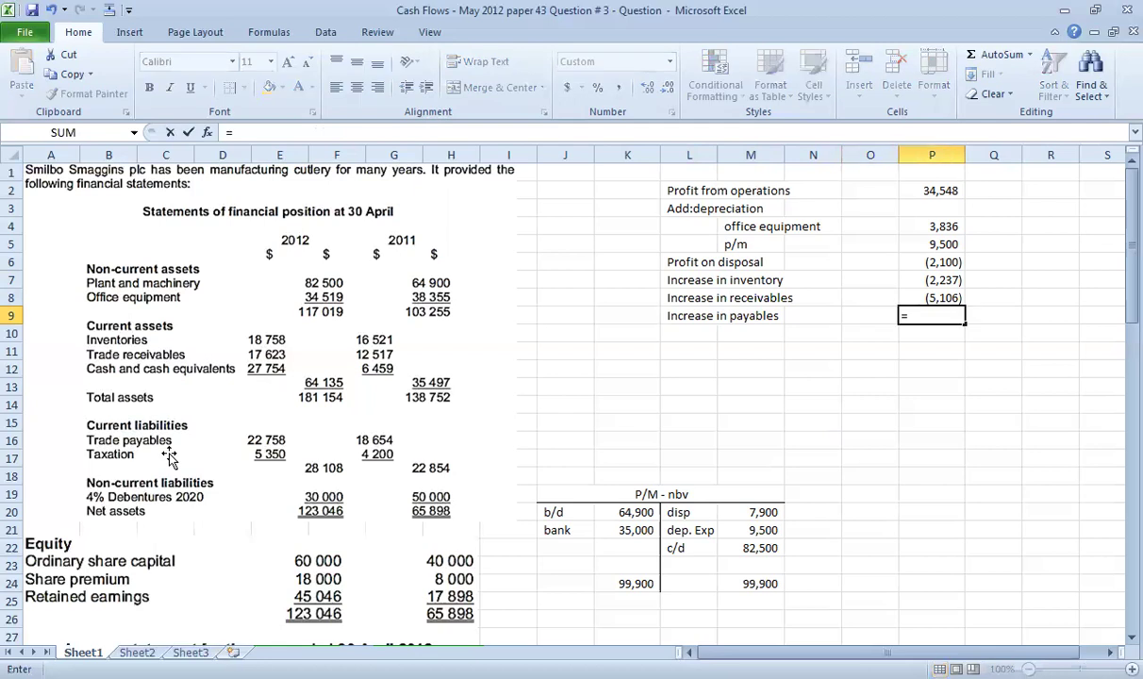
text((22758-18654))
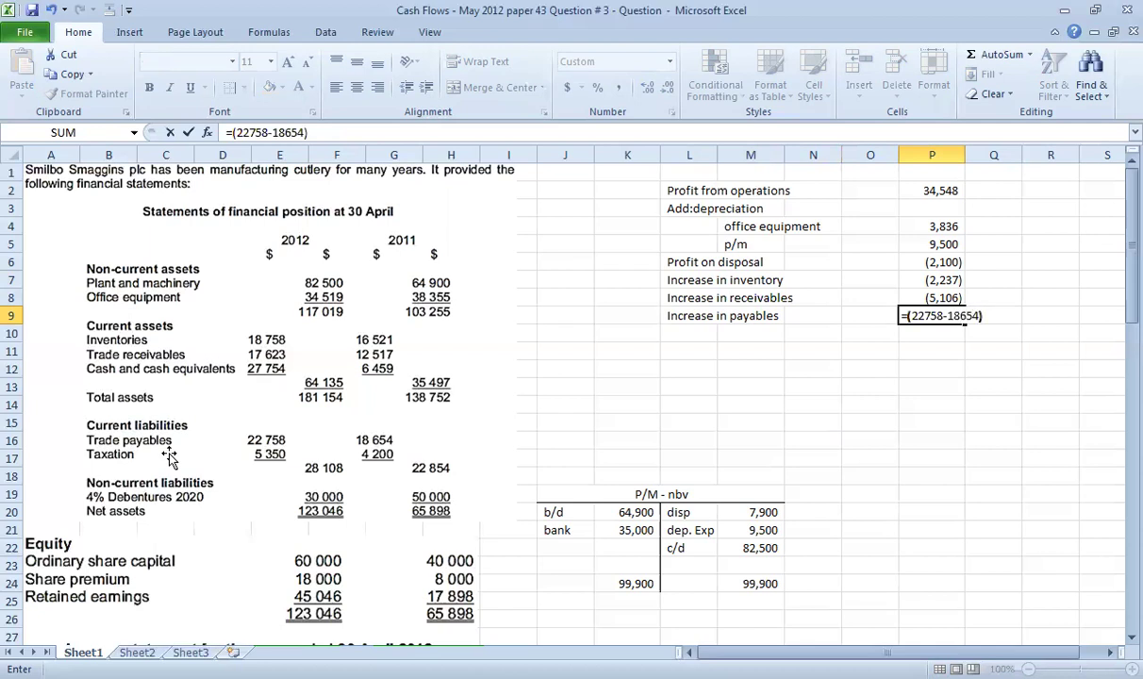
key(ctrl+Return)
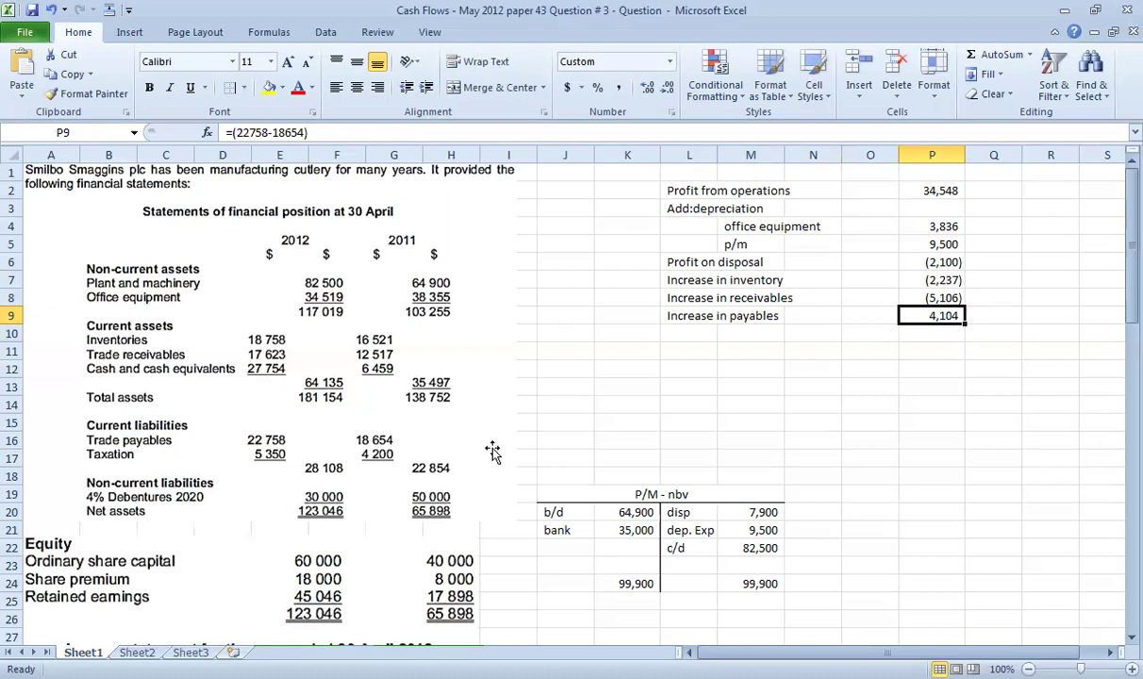
Total the statement in P10 with =SUM(P2:P9) and give that cell a top border
click(935, 332)
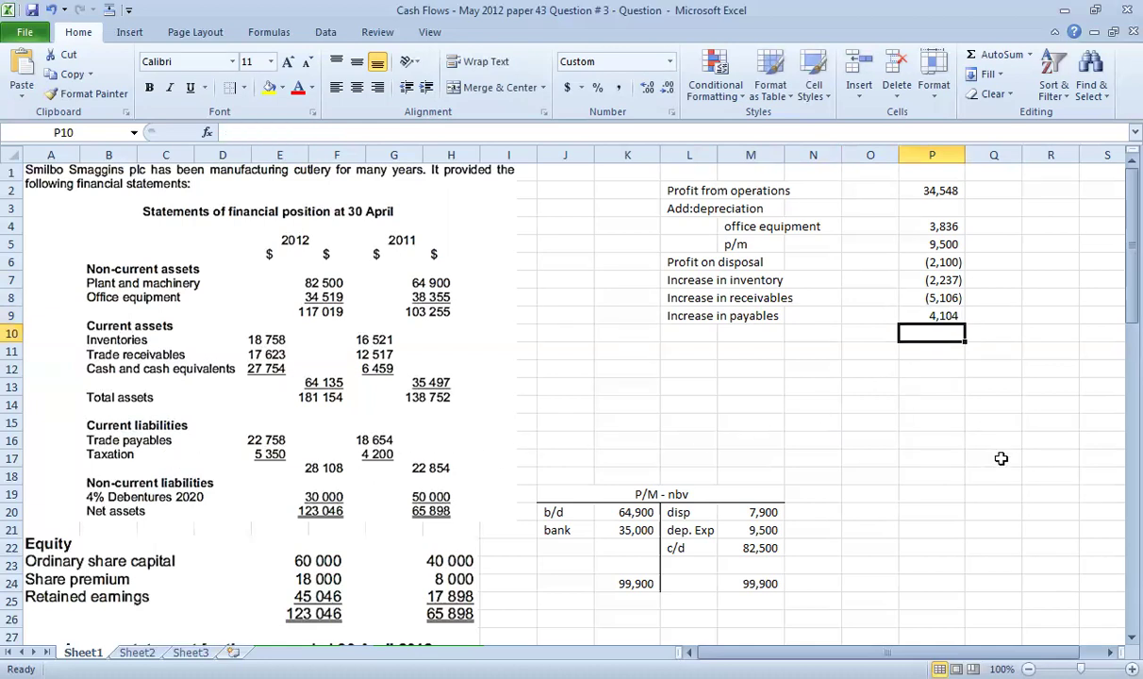
key(alt+equal)
key(Up)
key(shift+Up)
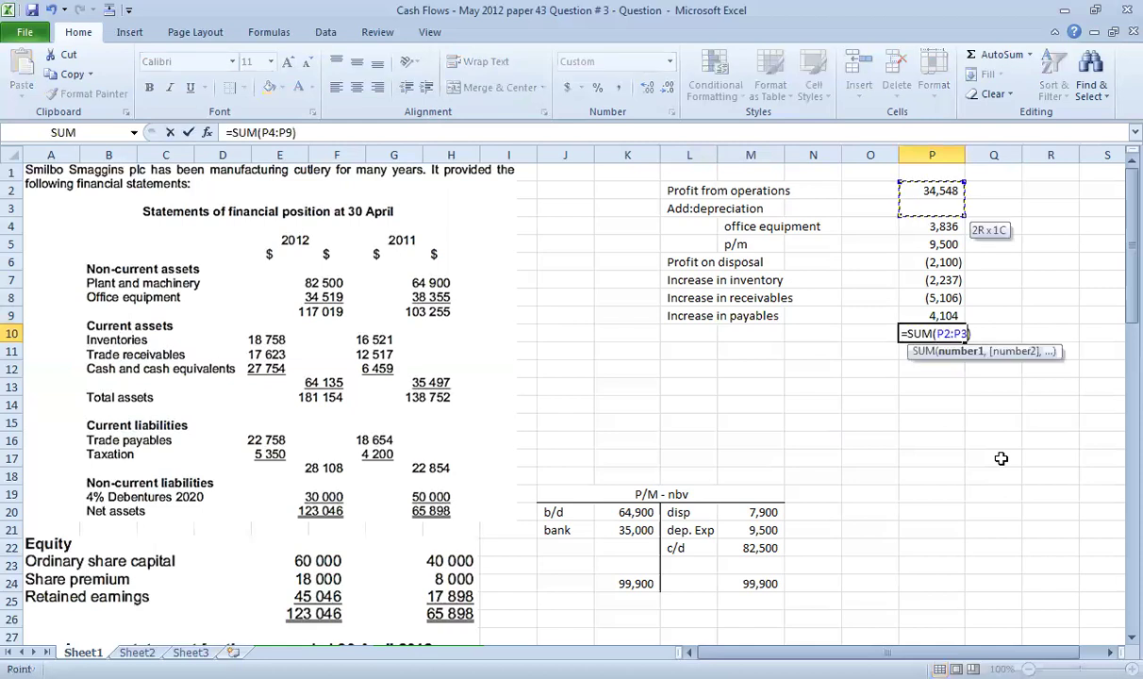
key(ctrl+shift+Down)
key(ctrl+Return)
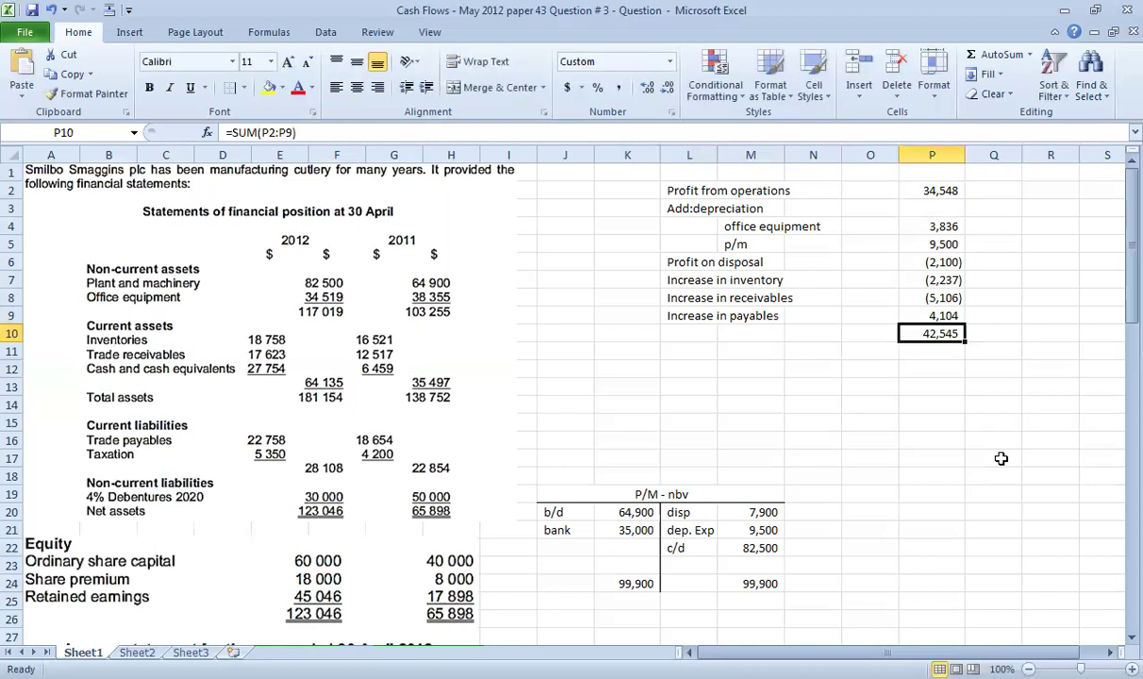
click(244, 87)
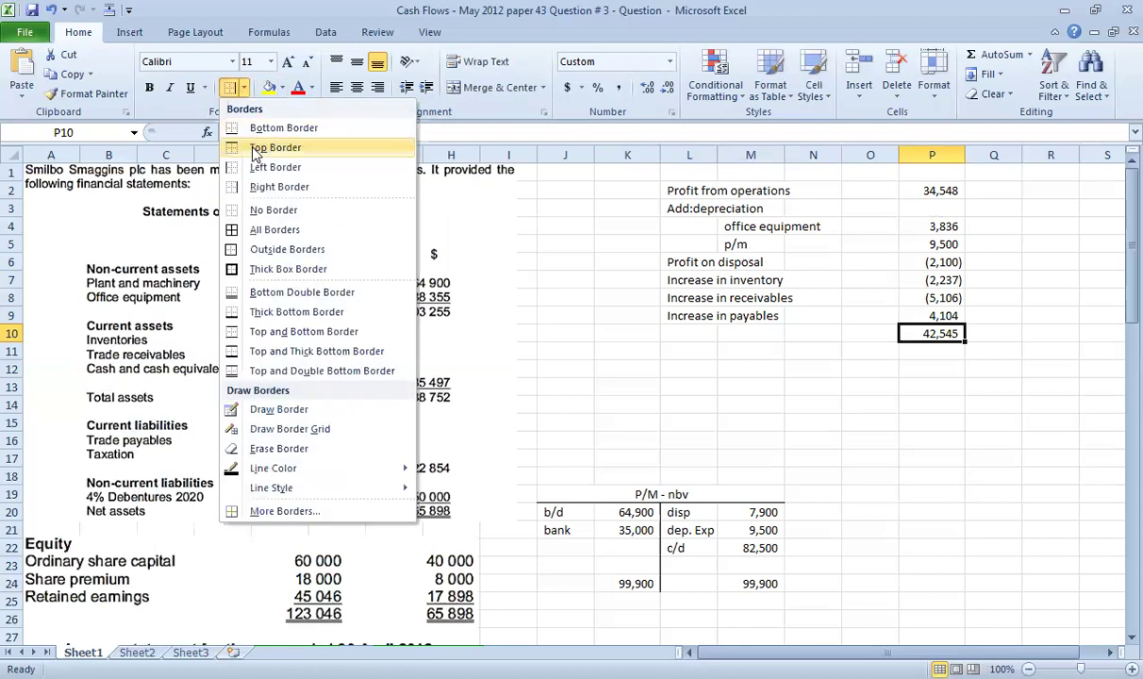
click(253, 148)
Label L11 "Interest paid" and L12 "Tax paid" below the subtotal
click(696, 352)
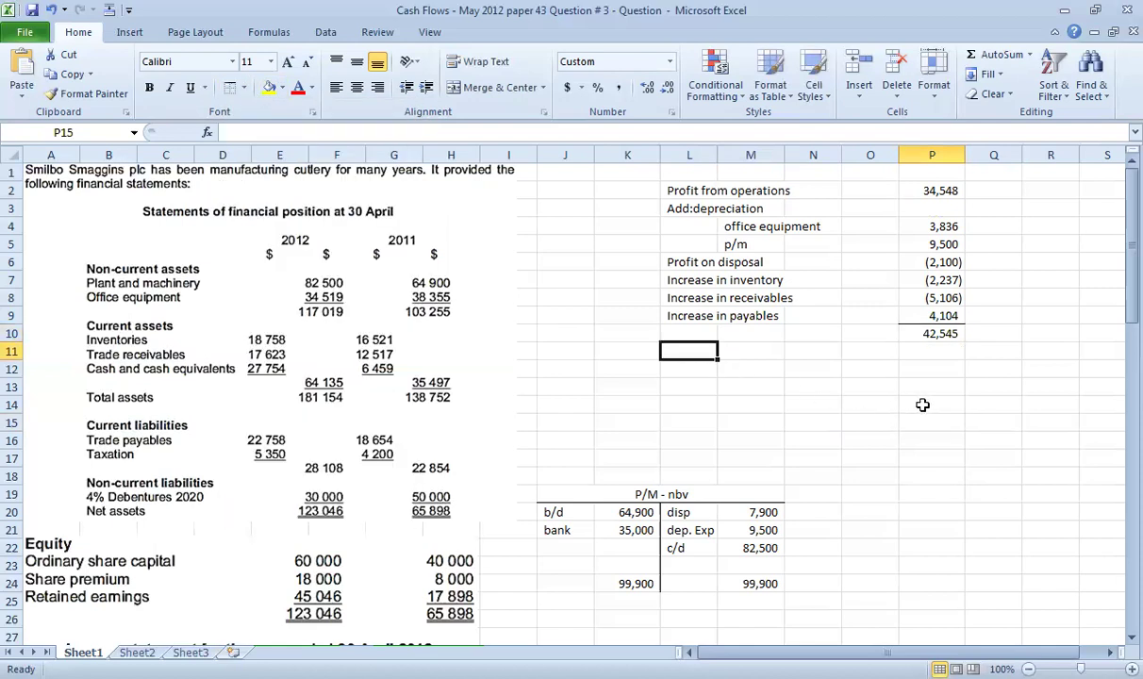
text(Interest paid)
key(Return)
text(Tax paid)
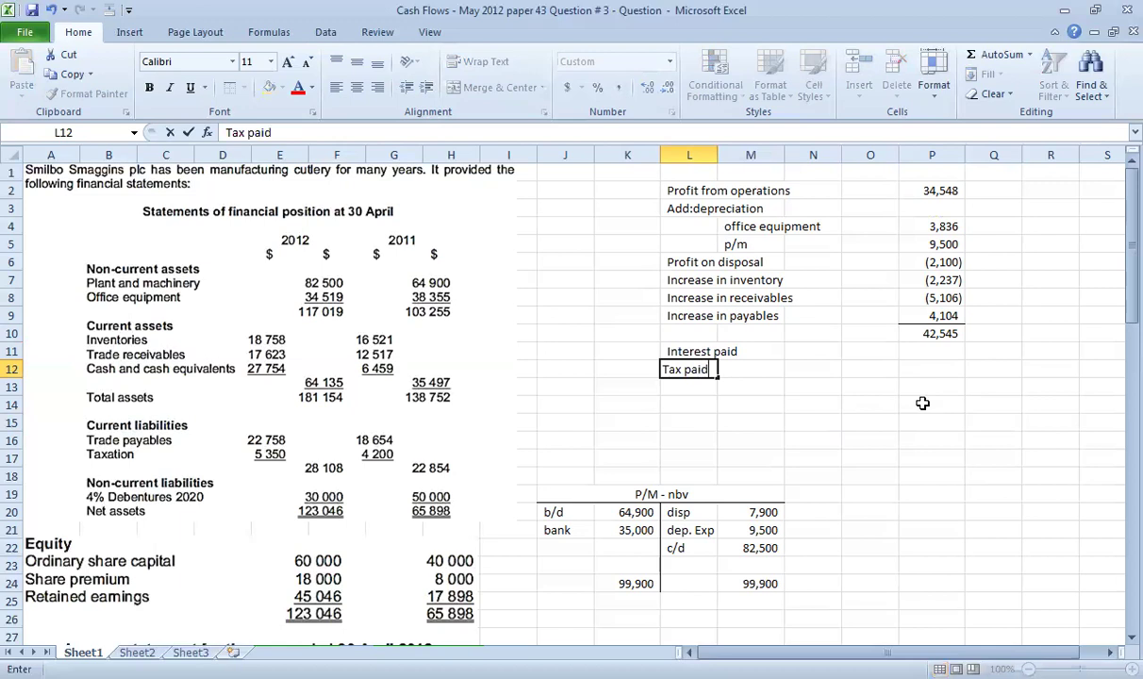
key(Return)
Label L13 "Net cash flow from operating activities" and select P11 for the interest paid amount
text(Net cash flow)
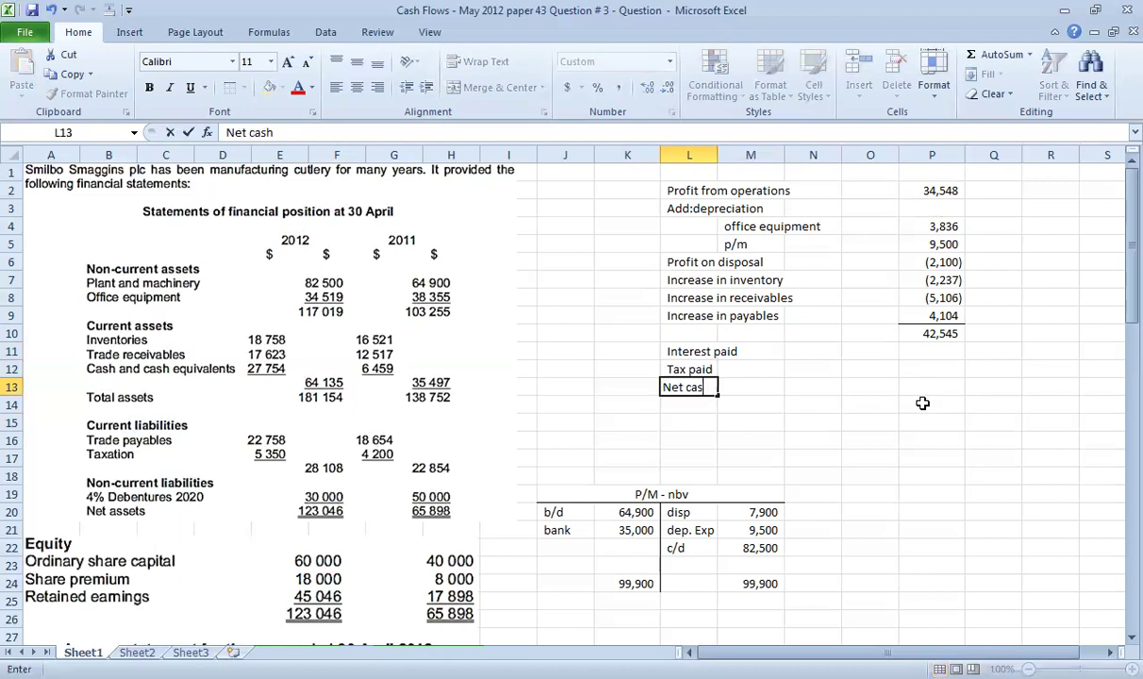
key(BackSpace)
key(BackSpace)
key(BackSpace)
key(BackSpace)
text(flow o)
key(BackSpace)
text(from operating actib)
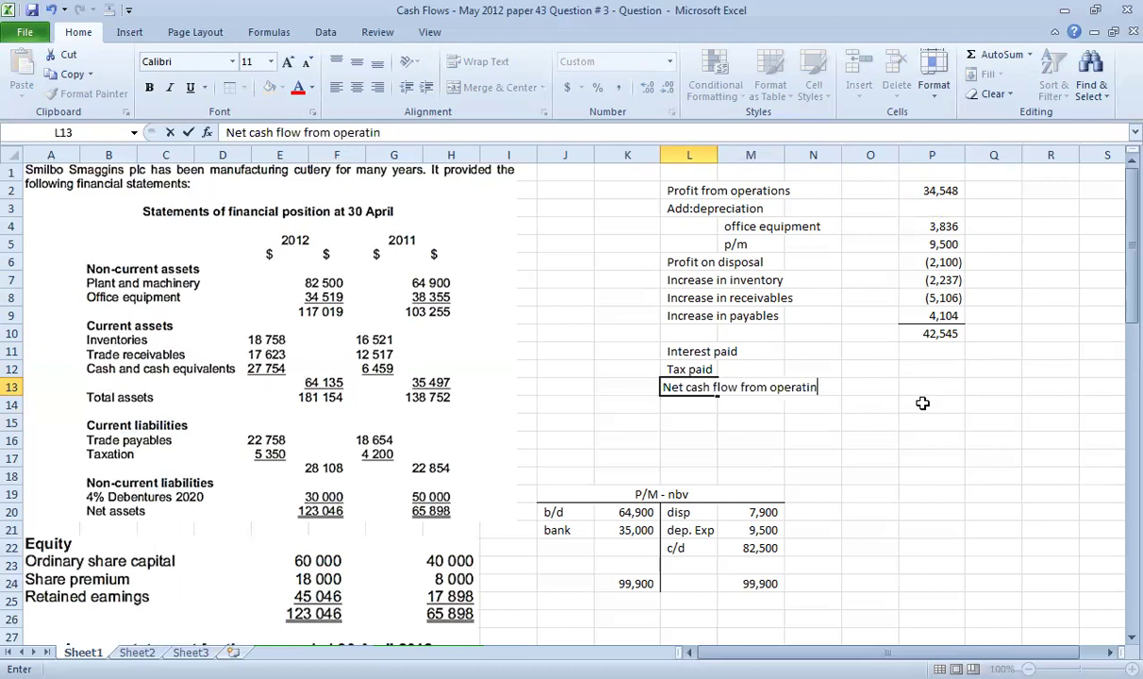
key(BackSpace)
text(vities)
key(Right)
key(Right)
key(Right)
key(Right)
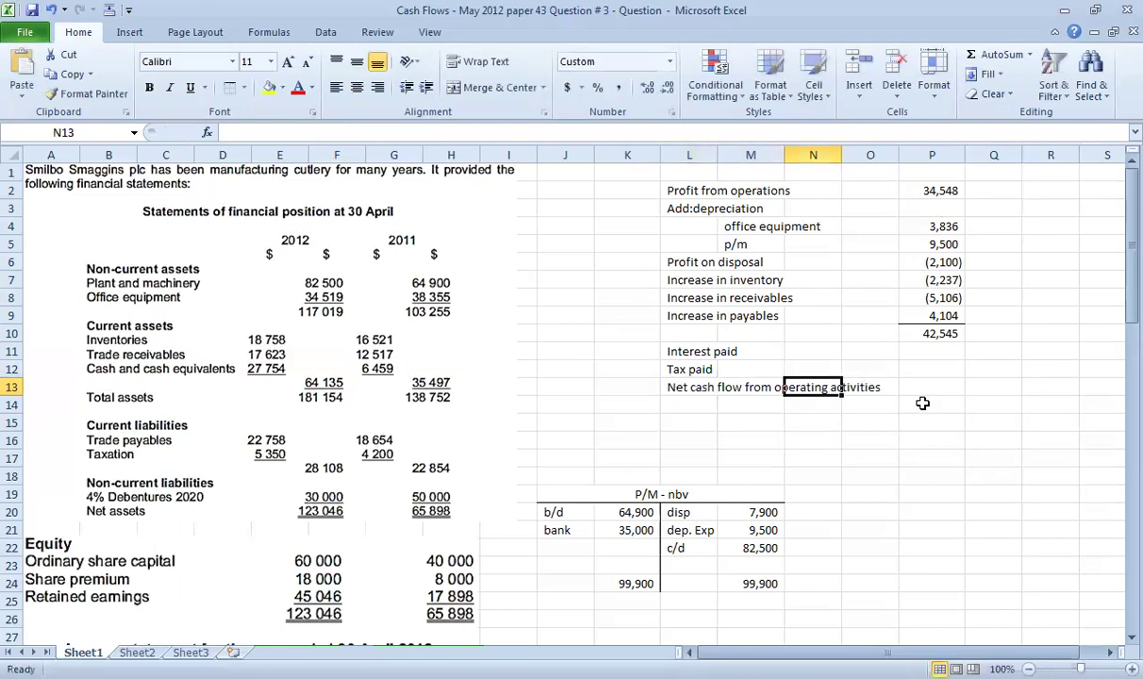
key(Up)
key(Up)
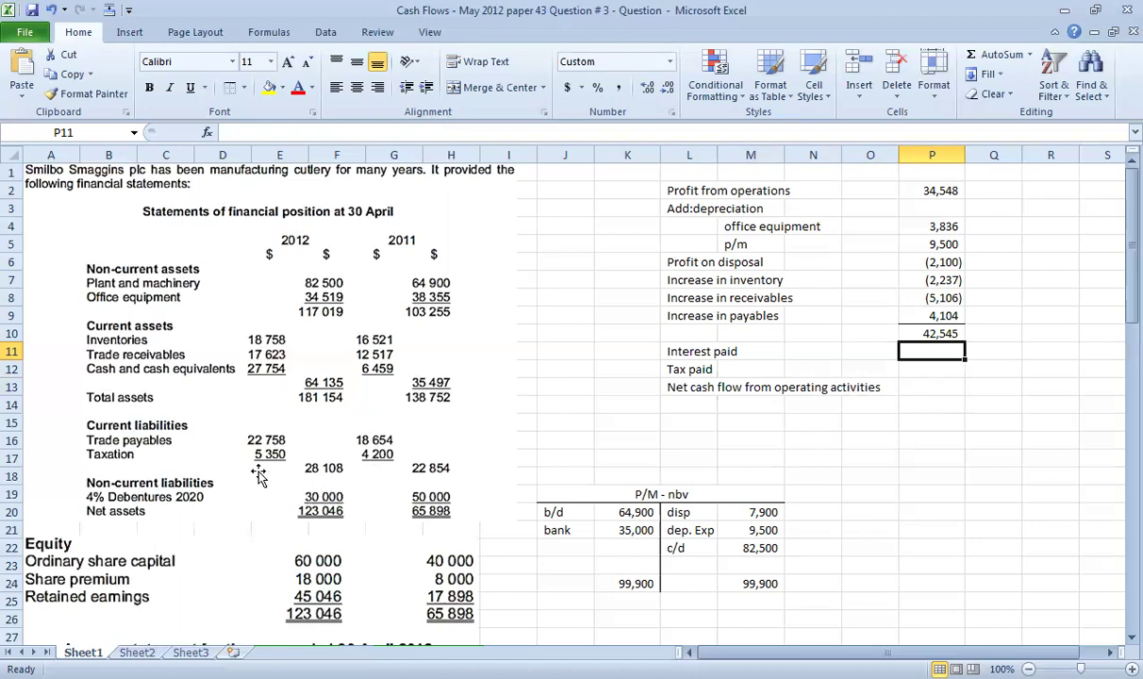
Draw a blank T-account below the P/M - nbv account, with a bottom border under J26:M26 and a right border along K27:K33
scroll(259, 476, down, 6)
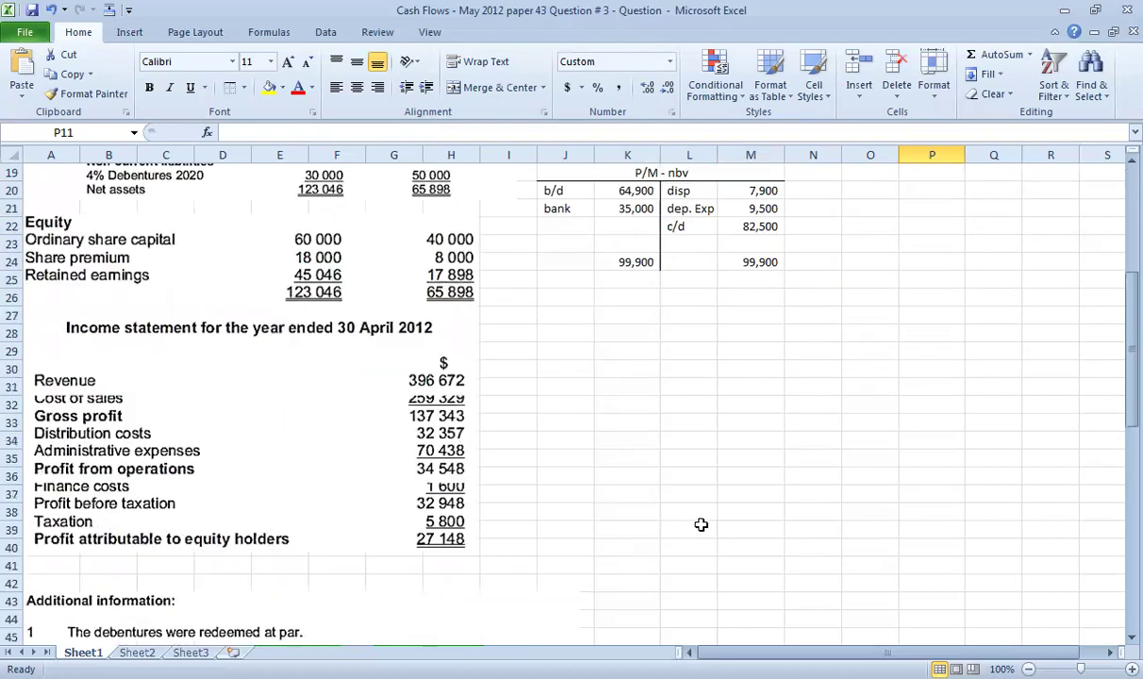
scroll(700, 522, up, 4)
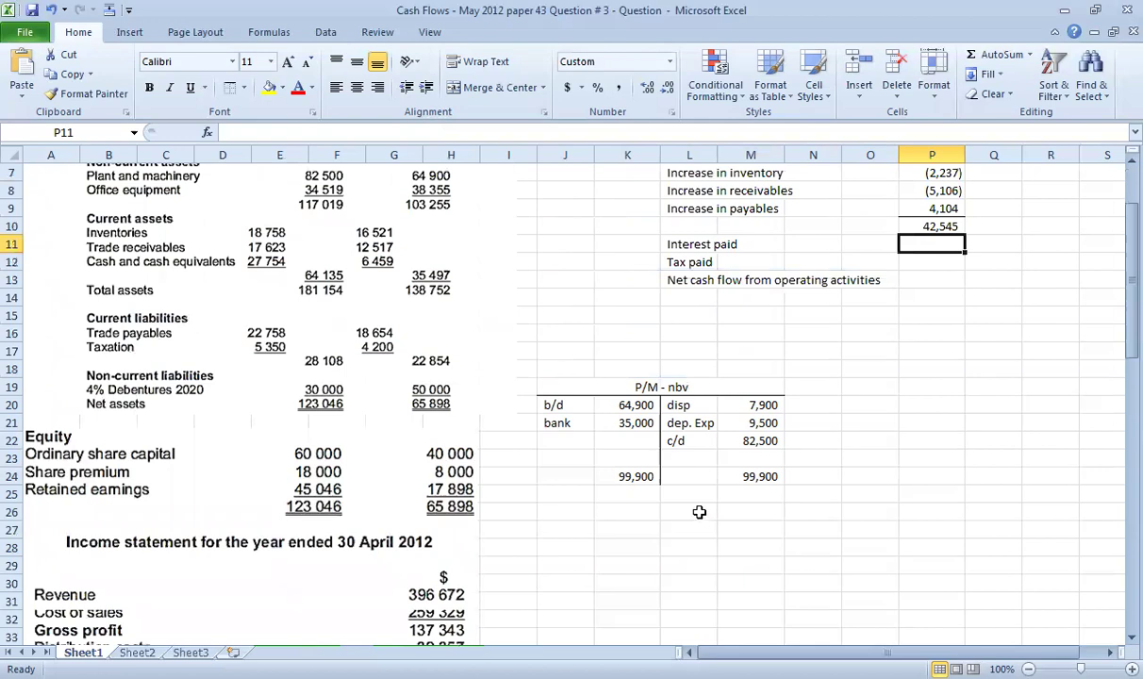
scroll(698, 511, down, 2)
scroll(660, 486, up, 1)
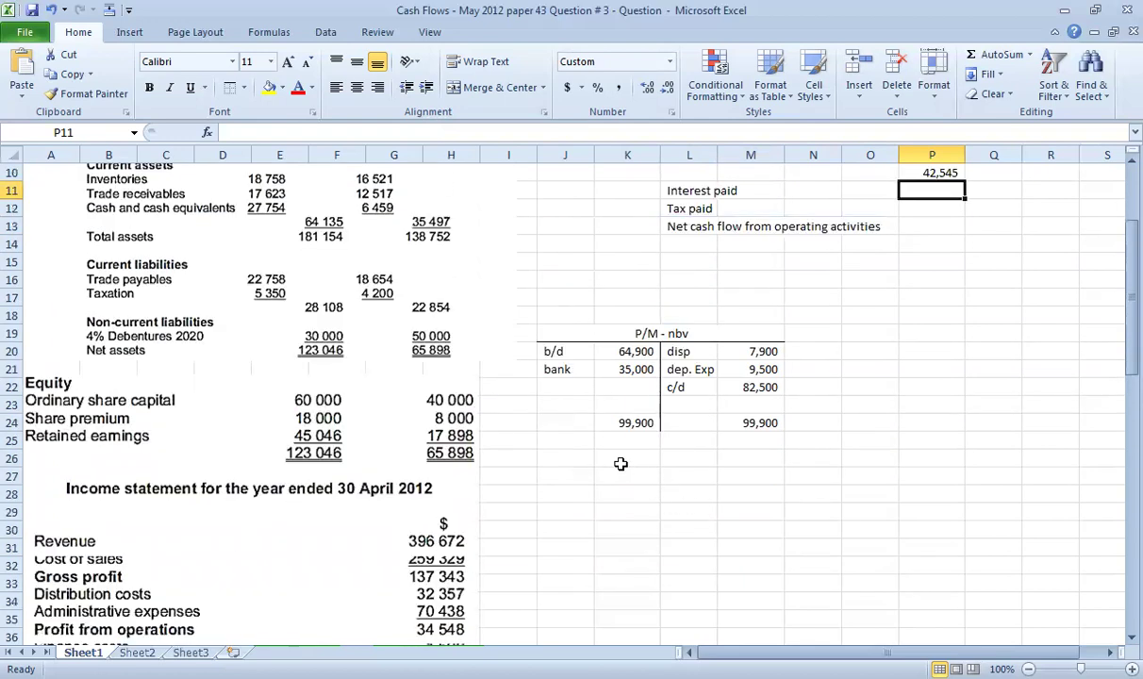
click(561, 454)
drag(624, 455, 754, 457)
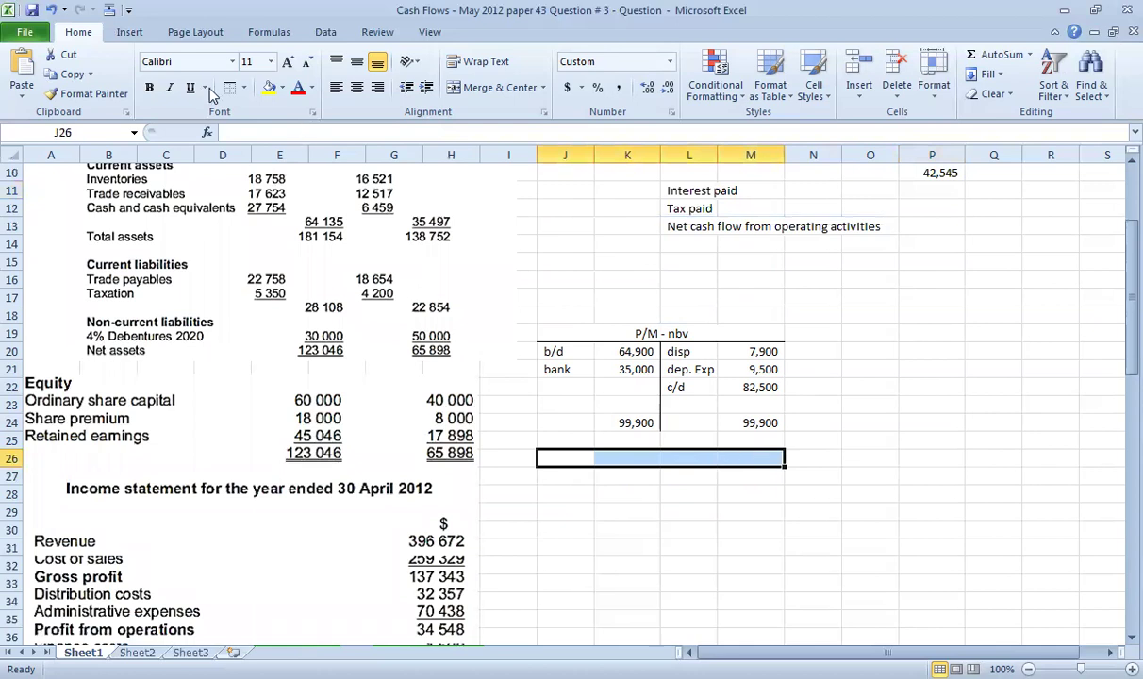
click(245, 88)
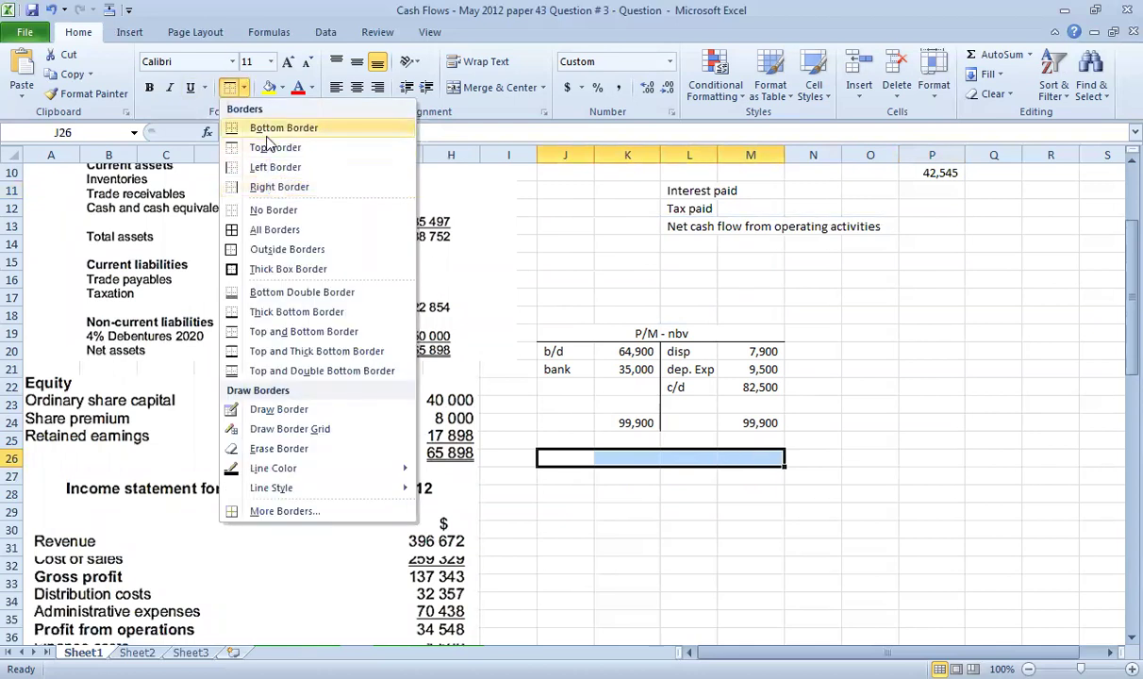
click(267, 130)
drag(649, 476, 653, 586)
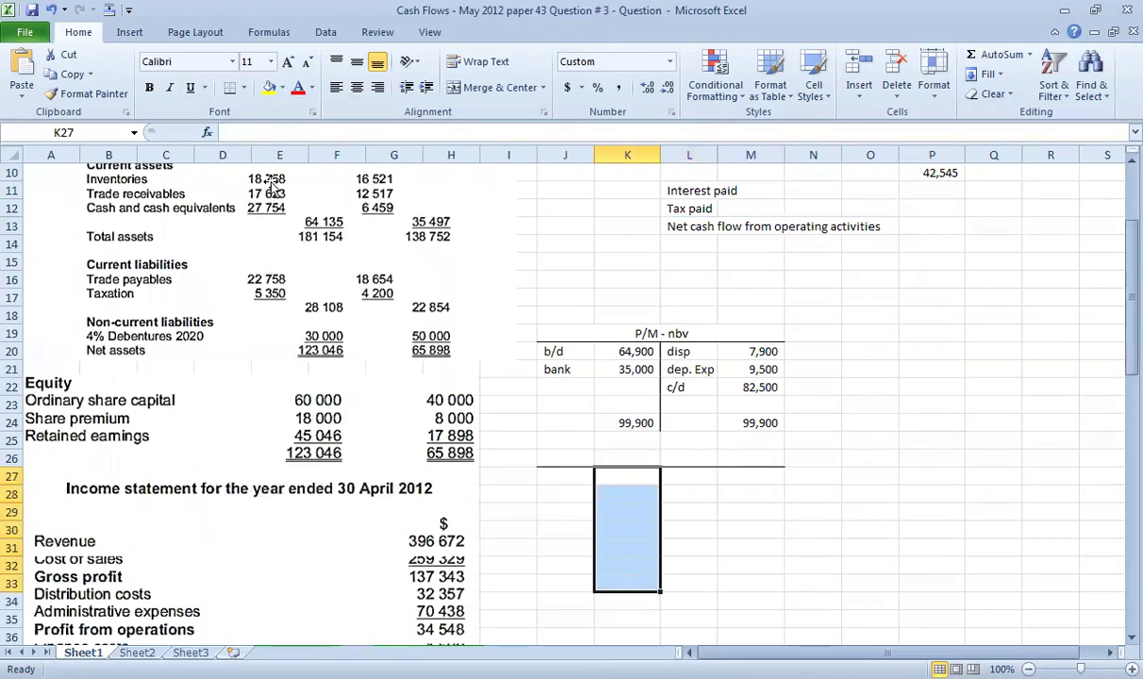
click(245, 88)
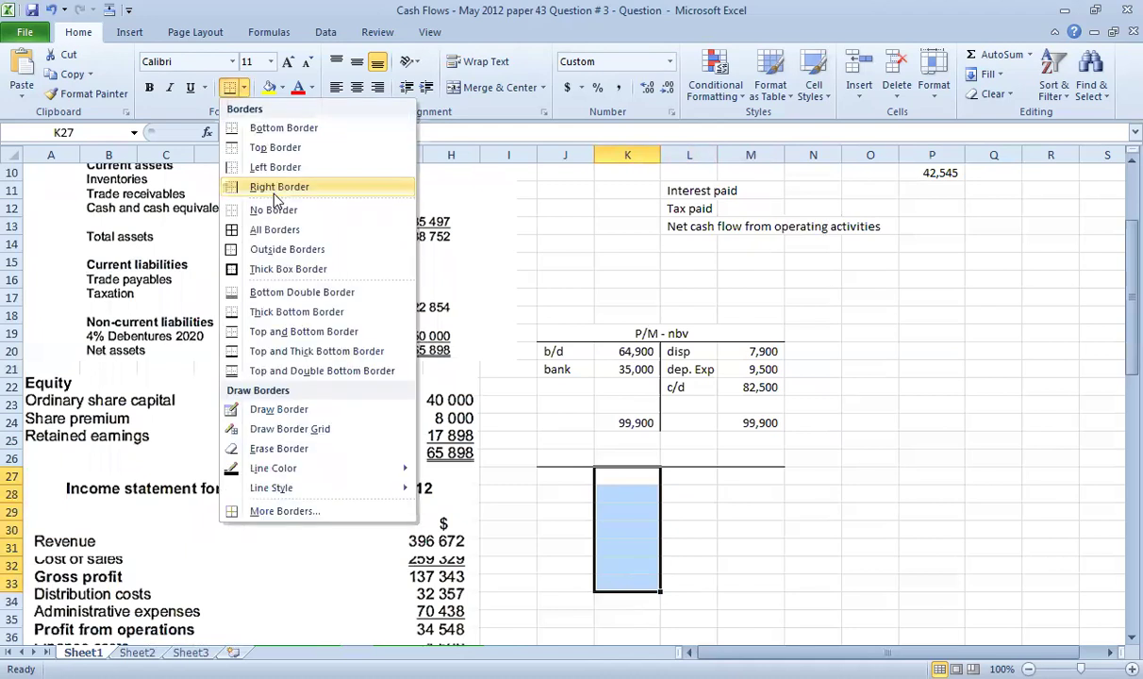
click(276, 189)
Merge and centre K26:L26 and title the new T-account "Tax payable"
drag(603, 458, 676, 456)
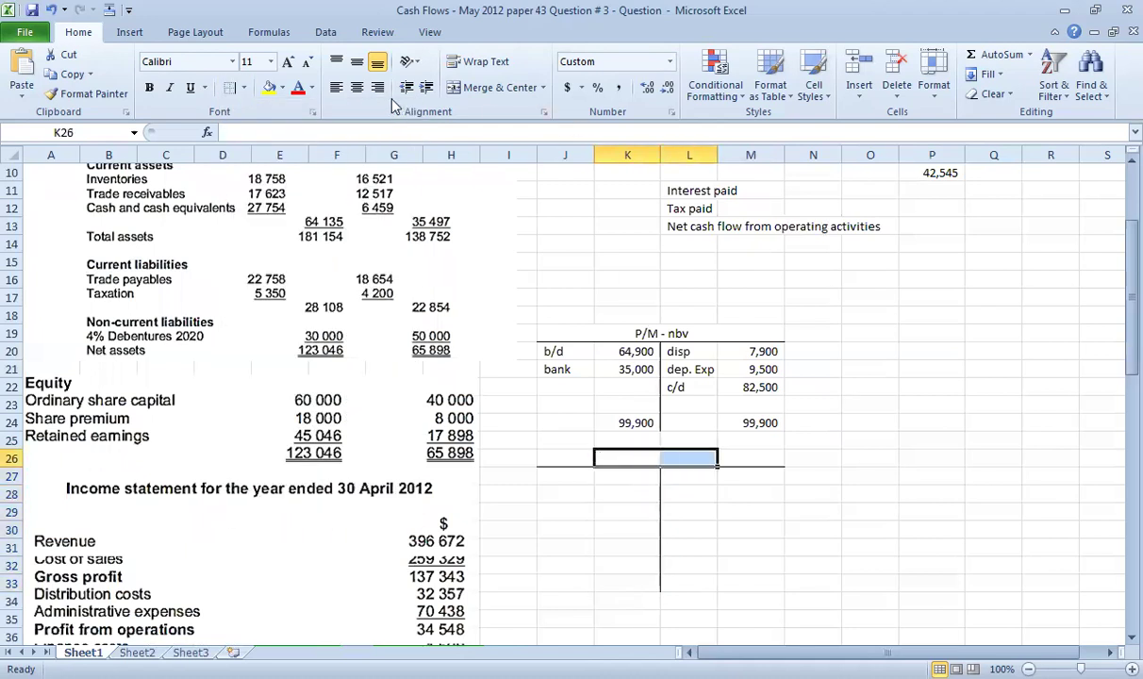
click(467, 89)
text(Tax payalbe)
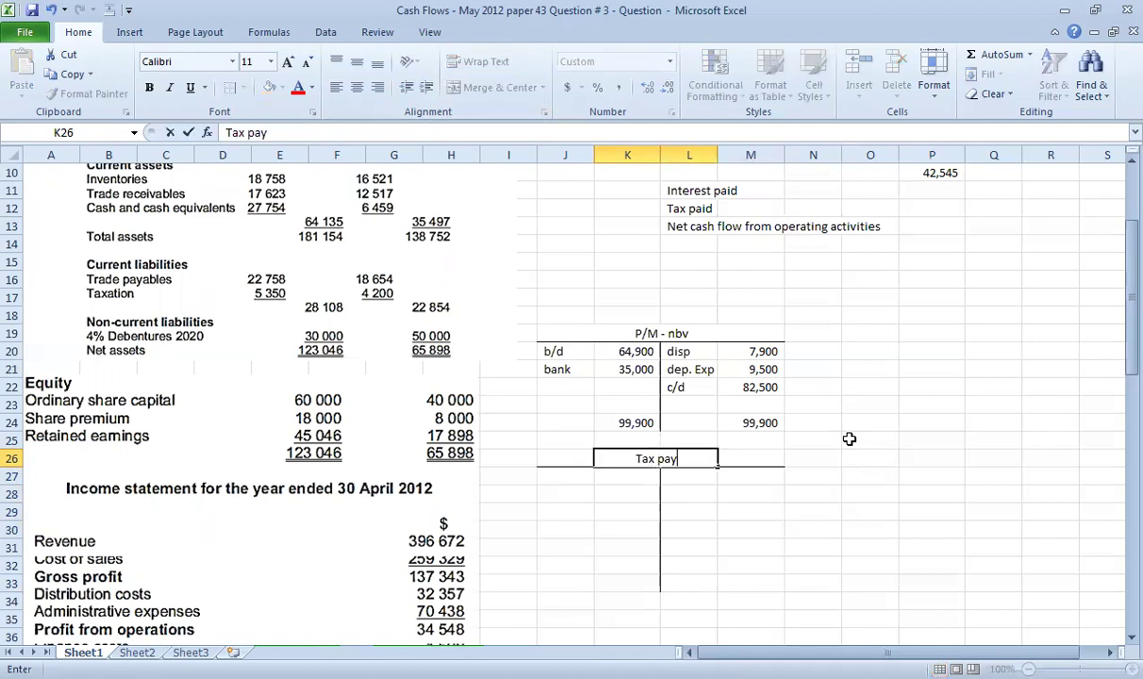
key(BackSpace)
key(BackSpace)
key(BackSpace)
text(ble)
key(Return)
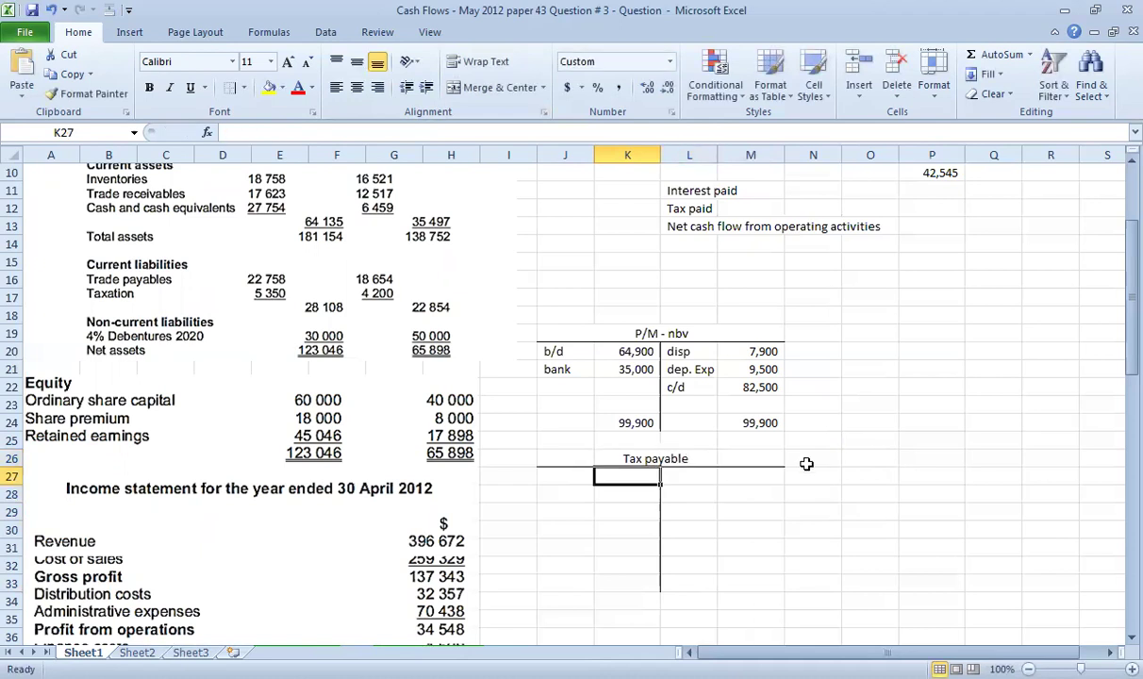
Enter the opening balance on the credit side of the Tax payable account: "b/d" in L27 and 4,200 in M27
key(Right)
key(Down)
key(Up)
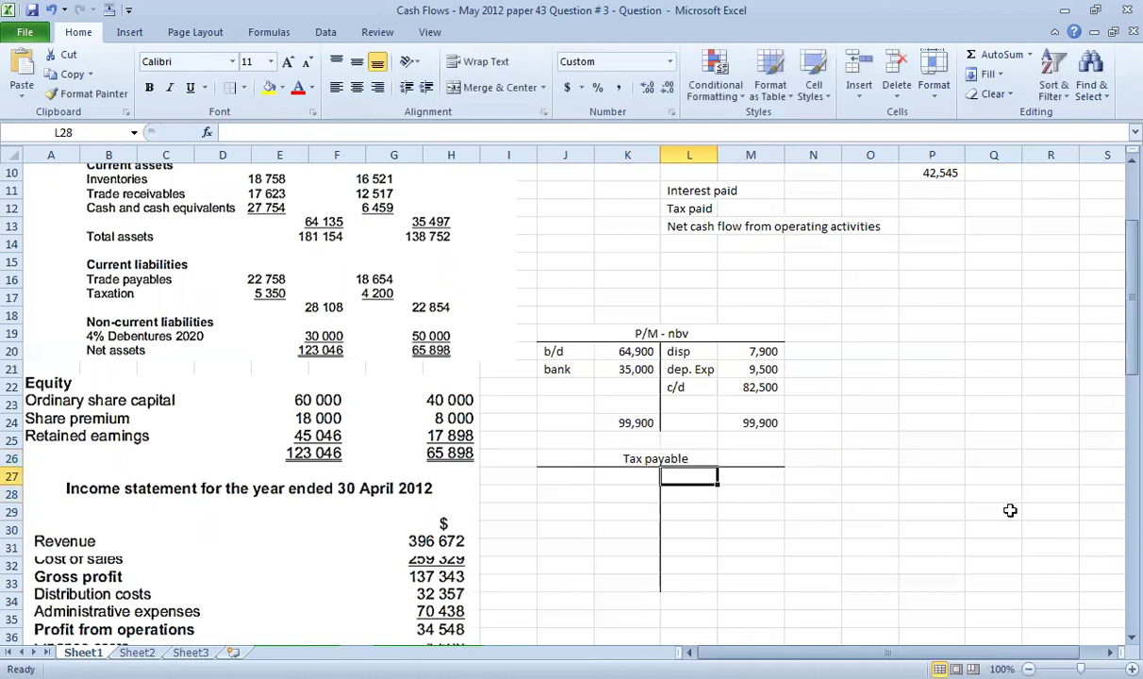
text(b/)
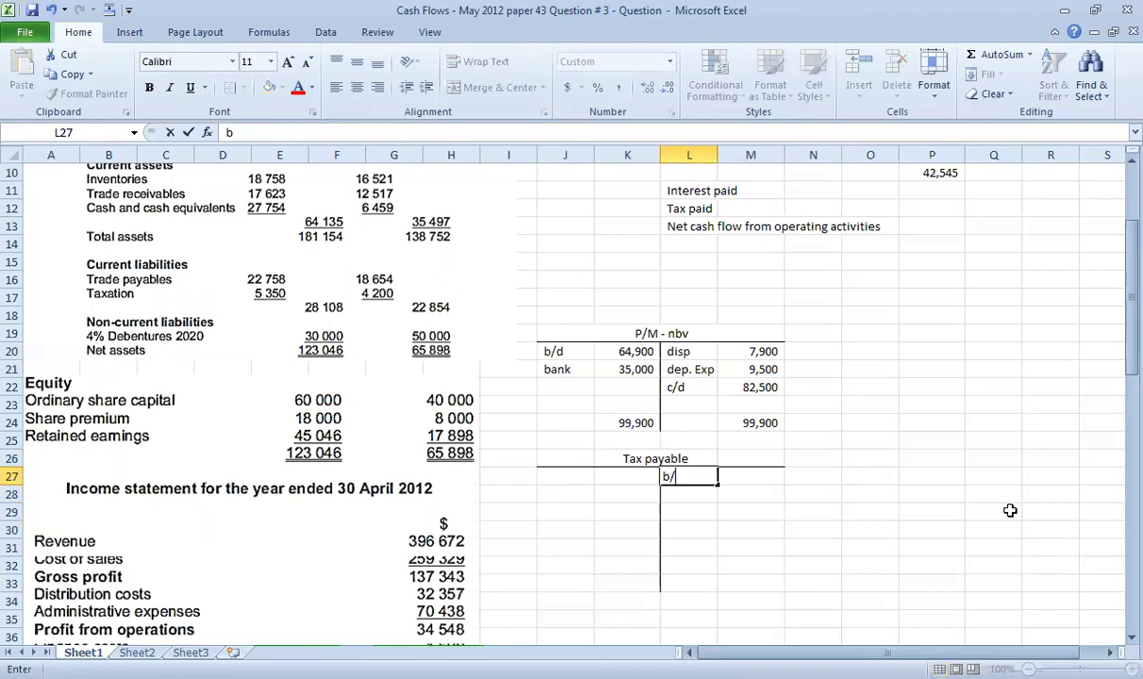
text(d)
key(Tab)
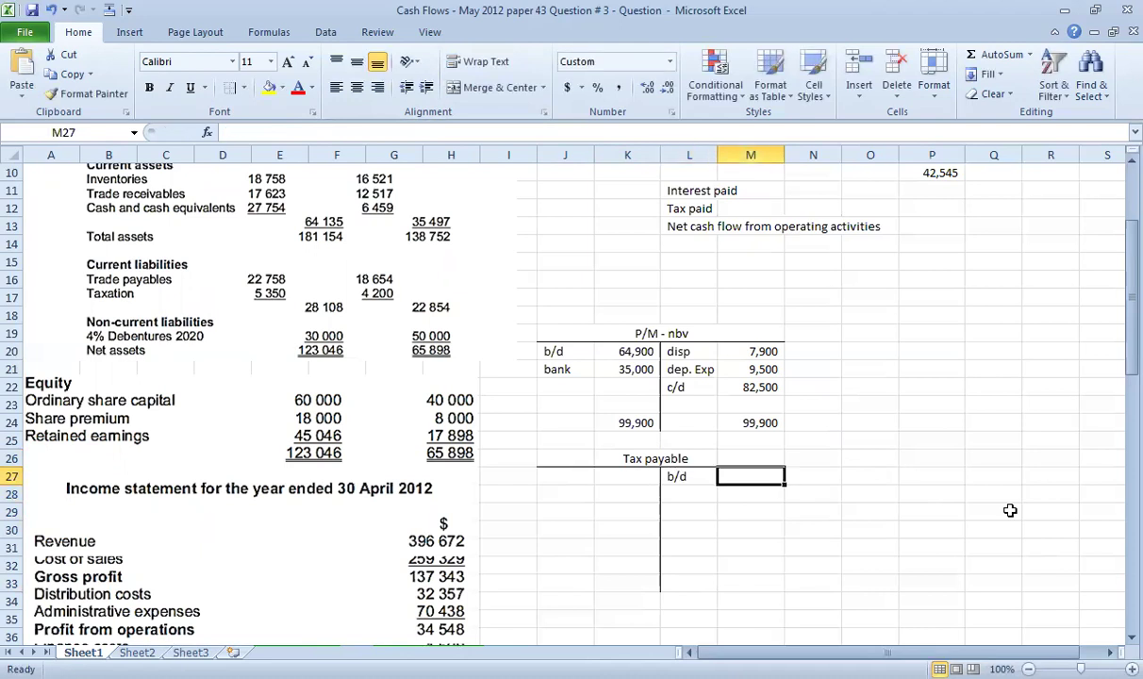
text(4200)
key(Return)
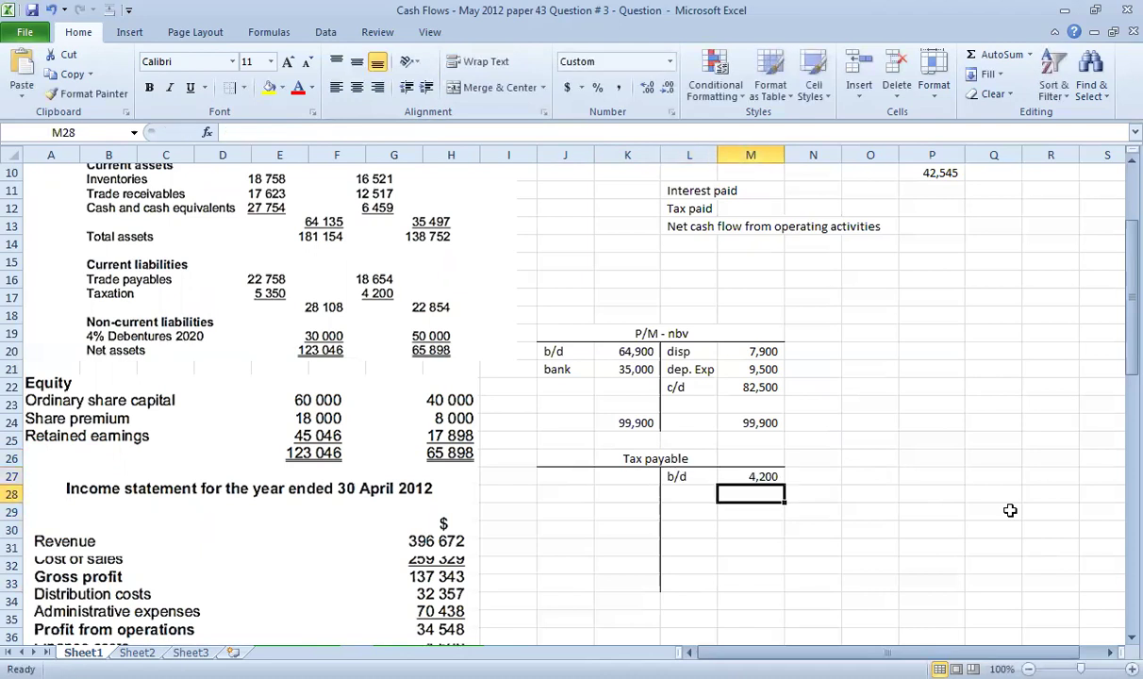
Enter the closing balance on the debit side of the Tax payable account: "c/d" in J28 and 5,350 in K28
click(573, 492)
text(c/d)
key(Tab)
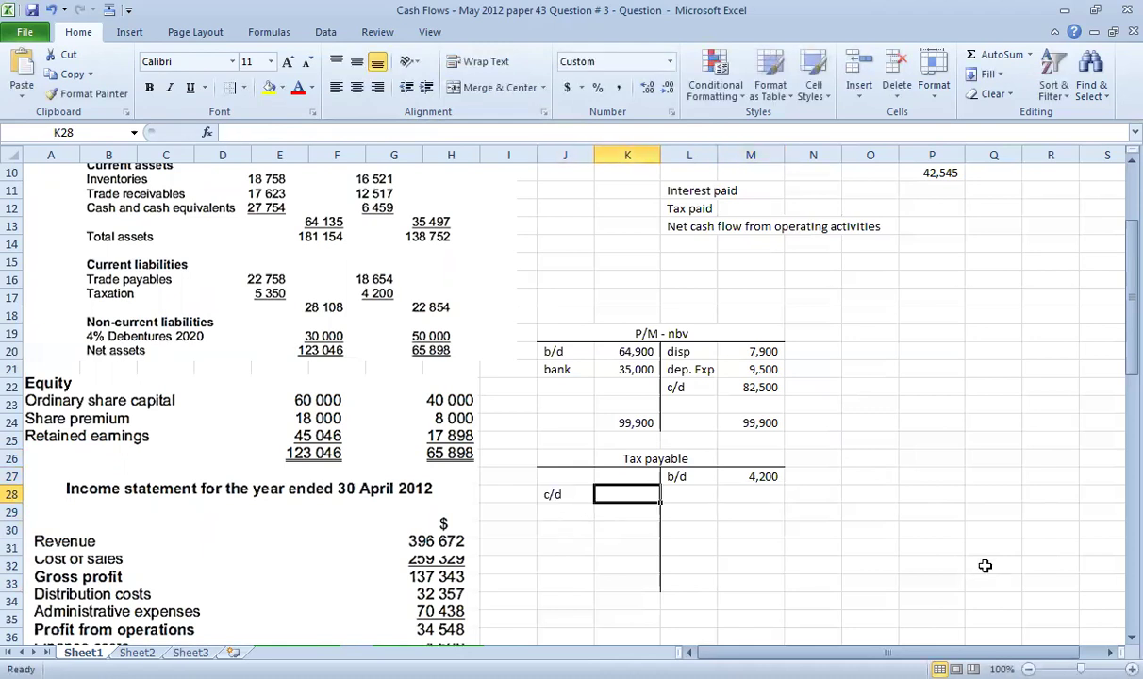
text(5350)
key(Return)
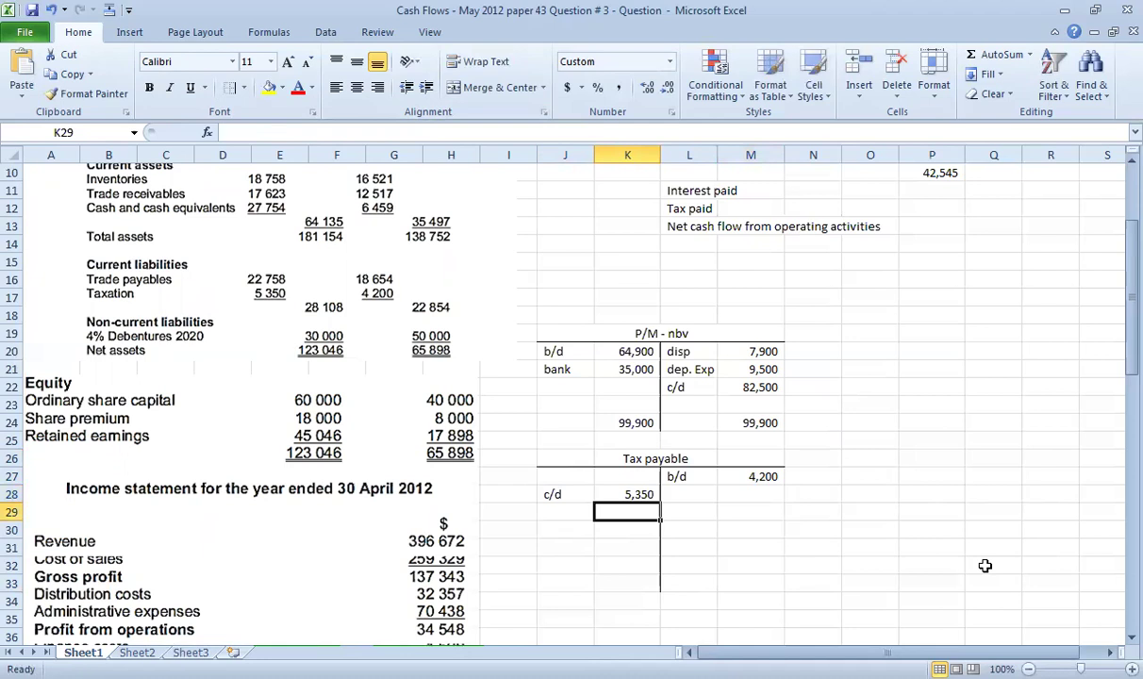
Record the income statement's tax charge in the Tax payable account as "tax. Exp" in L28 with 5,800 in M28
scroll(542, 556, down, 2)
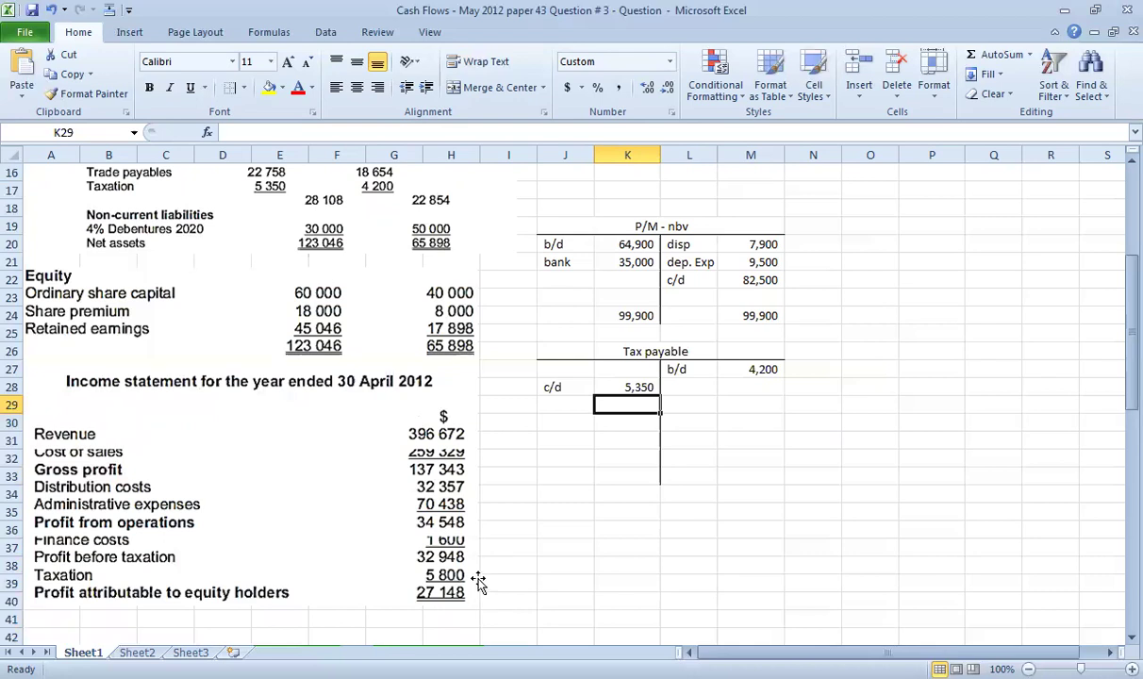
click(671, 384)
text(tax. exp)
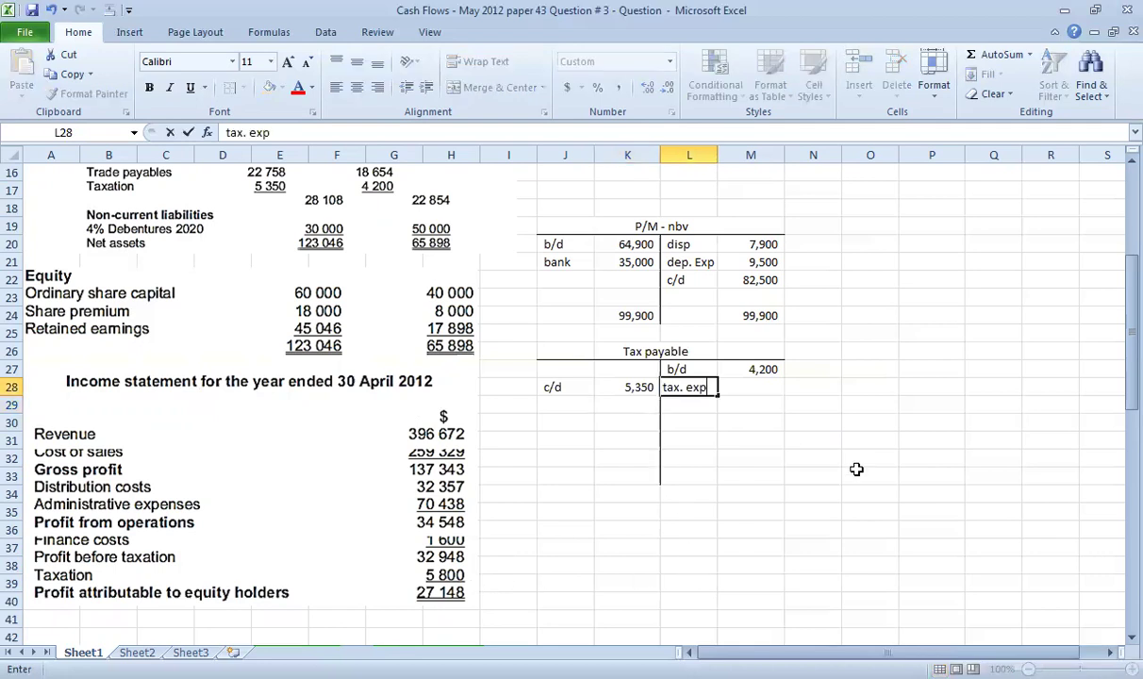
key(Tab)
text(5)
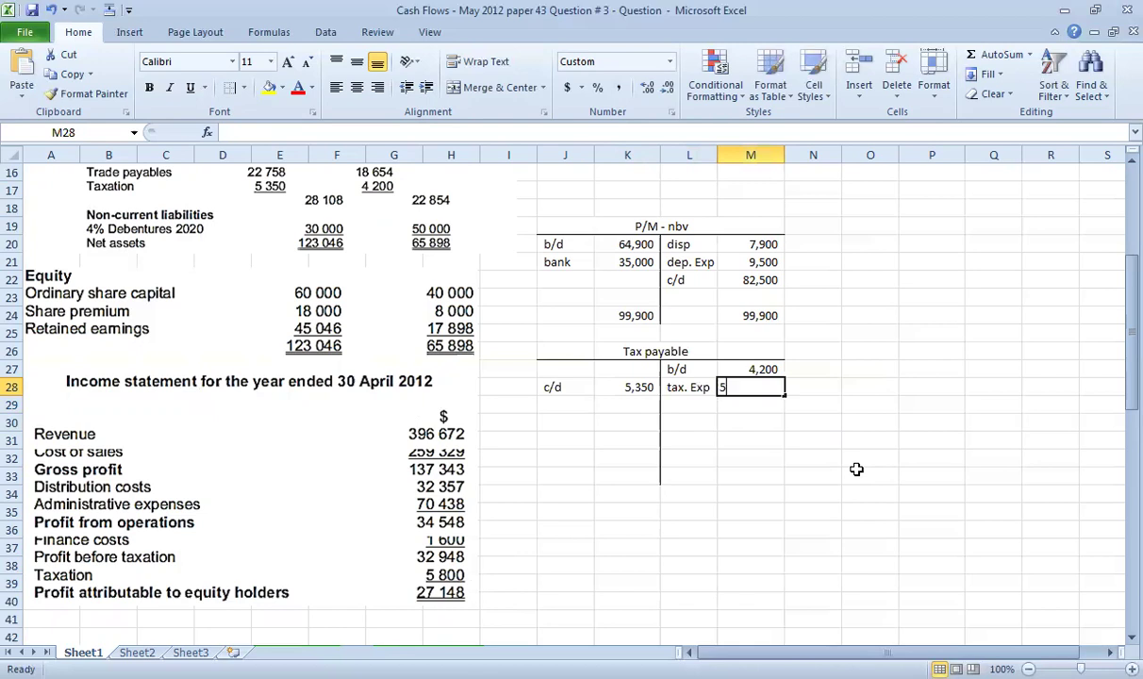
text(,800)
key(Return)
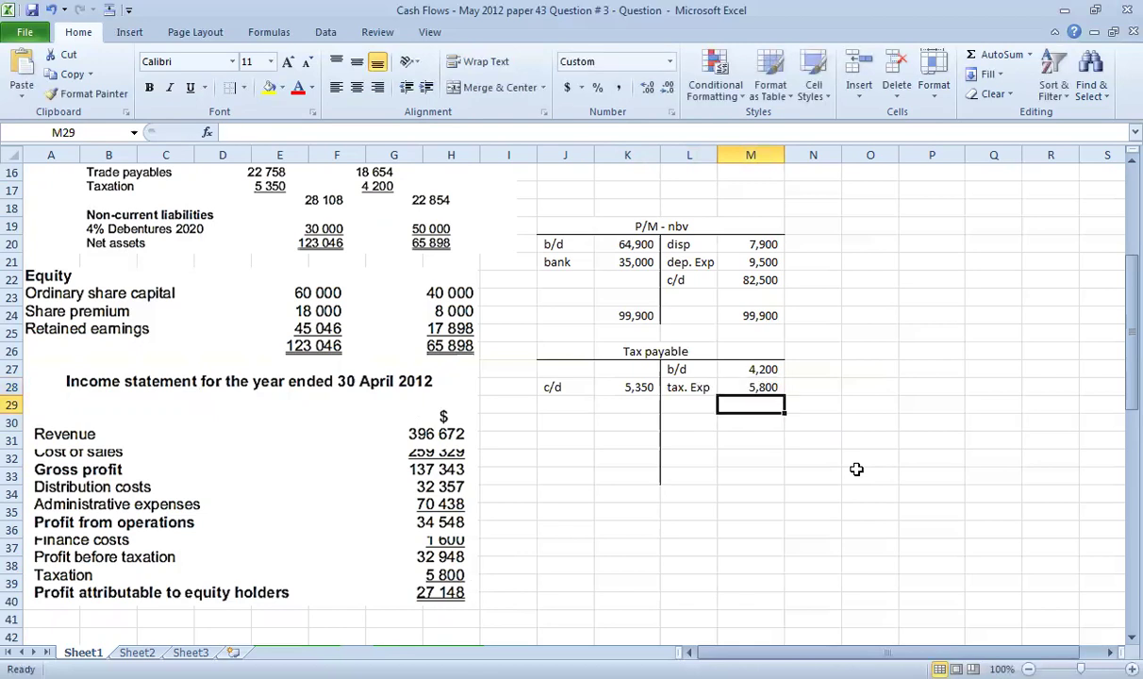
Label J27 "bank" on the debit side of the Tax payable account
scroll(856, 469, up, 2)
click(547, 473)
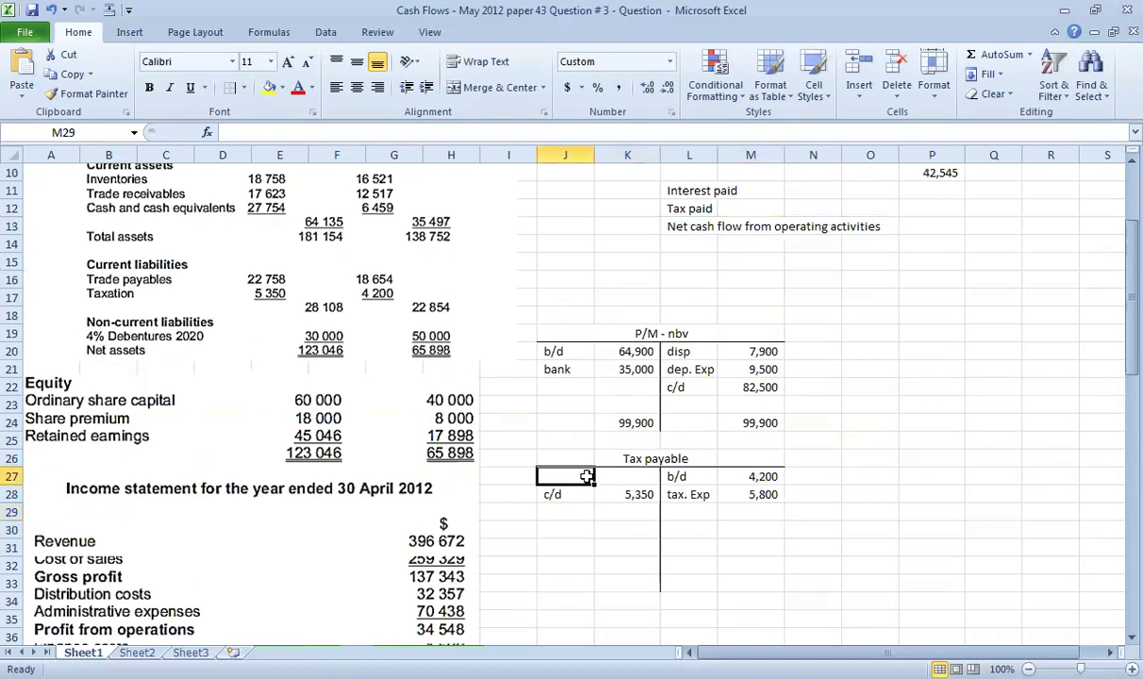
text(bank)
key(Tab)
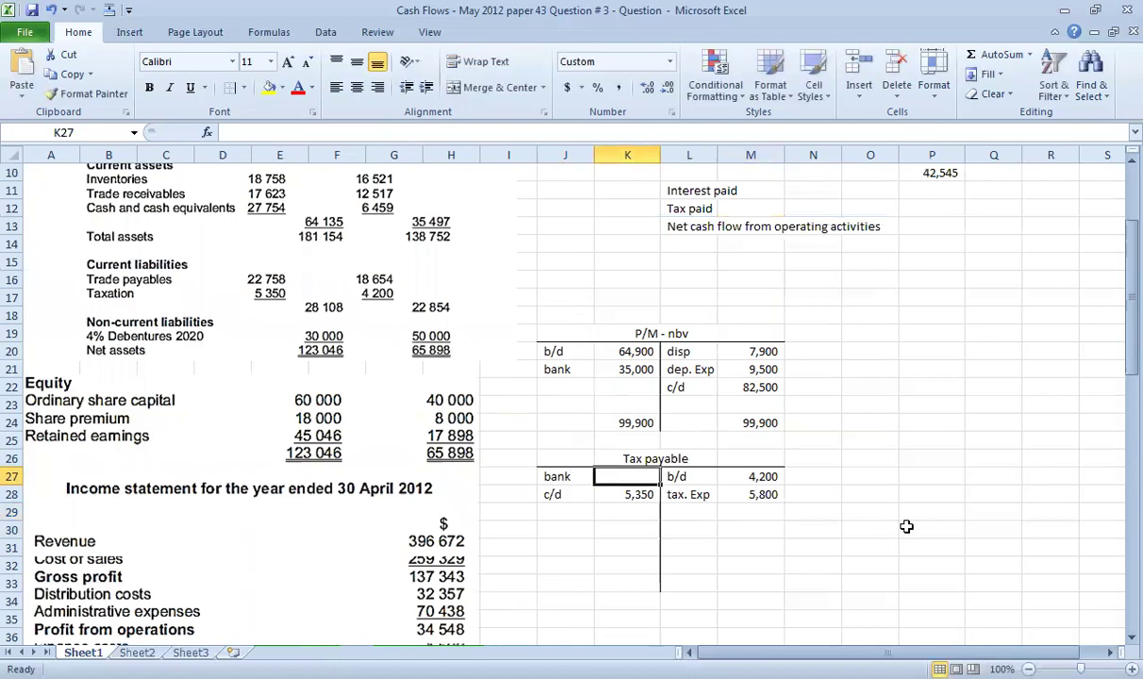
Total the Tax payable account's credit side in M30 with =SUM(M27:M29) and link K30 to that total
key(Down)
key(Down)
key(Down)
key(Right)
key(Right)
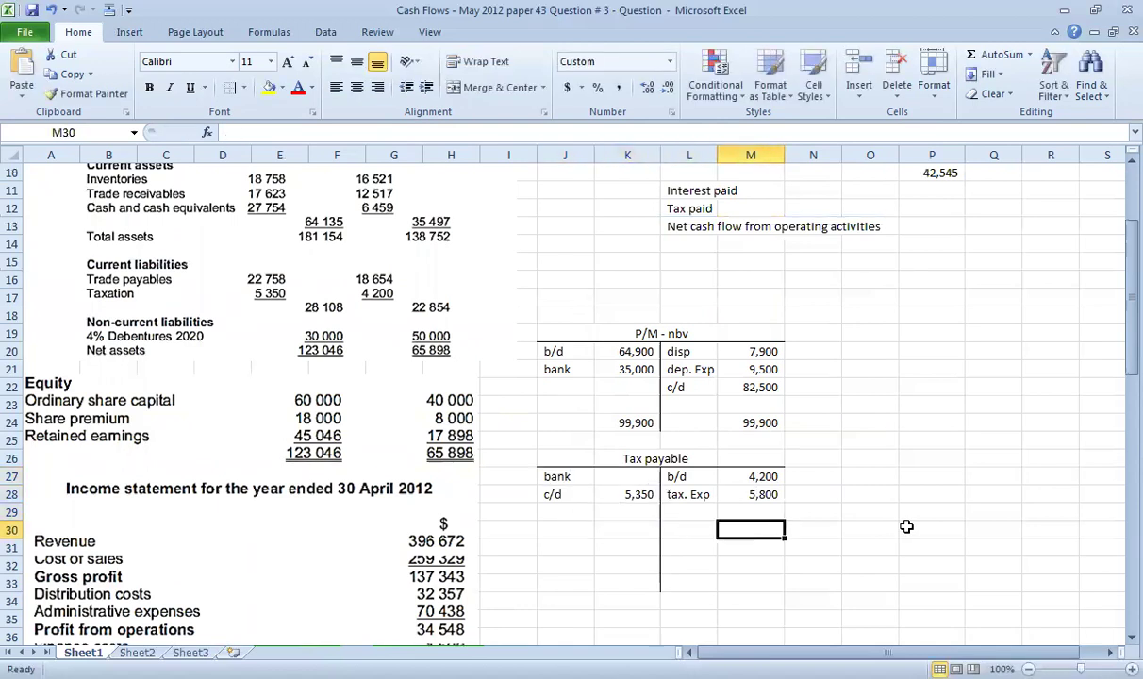
key(ctrl+v)
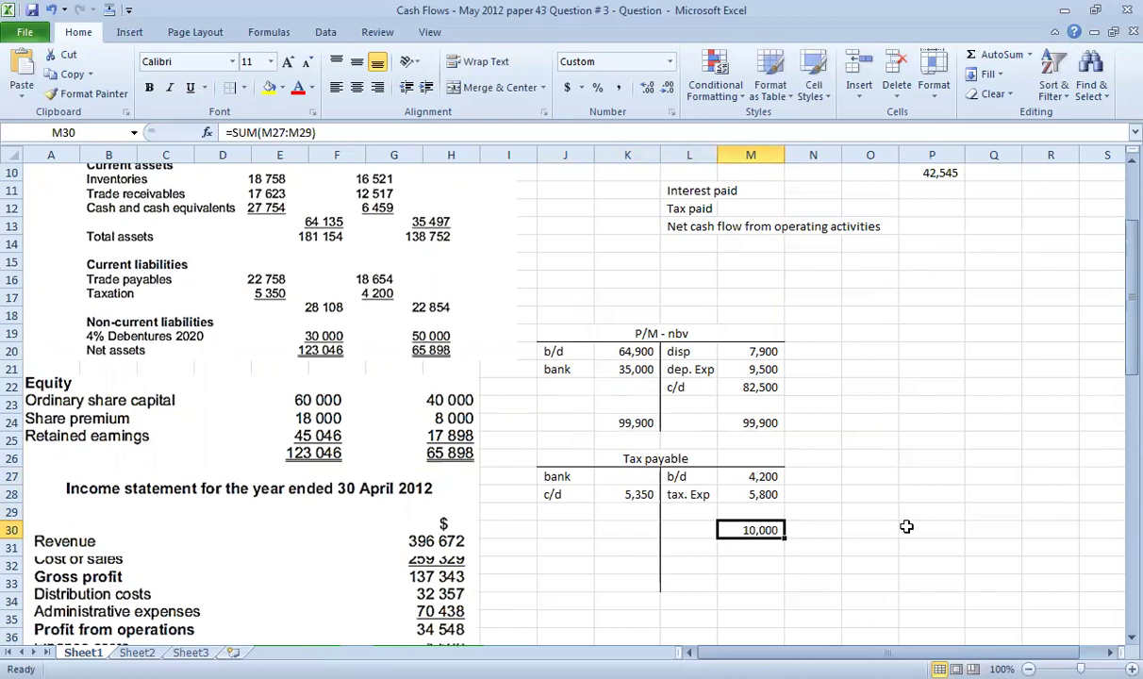
click(650, 530)
text(=)
key(Right)
key(Right)
key(Return)
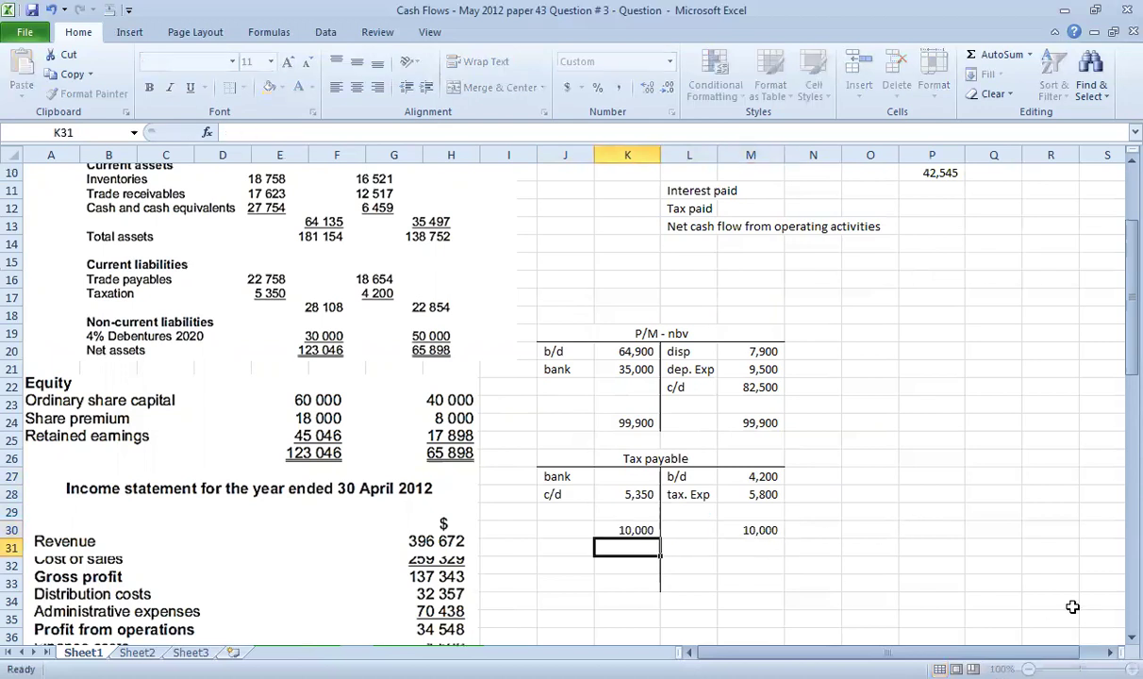
Calculate the tax paid as the balancing bank figure in K27 with =K30-K28
key(Up)
key(Up)
key(Up)
key(Up)
text(=)
key(Down)
key(Down)
key(Down)
text(-)
key(Down)
key(Return)
key(Up)
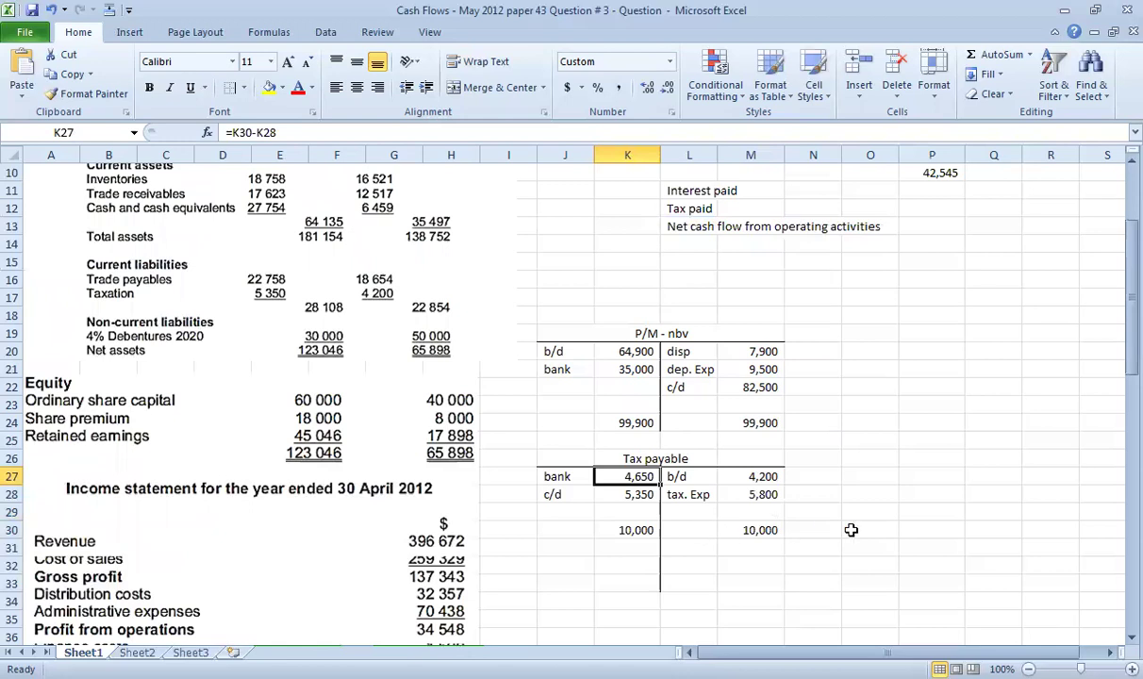
Cross-check the tax paid in O27 with the formula =4200+5800-5350
click(875, 483)
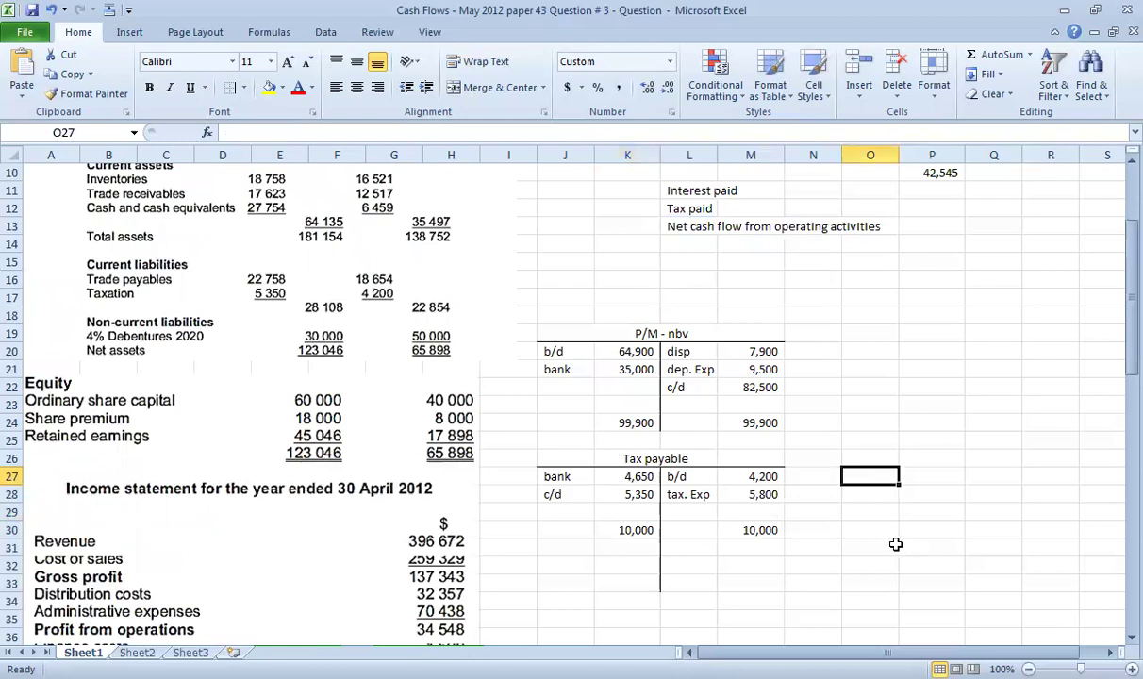
text(=4200)
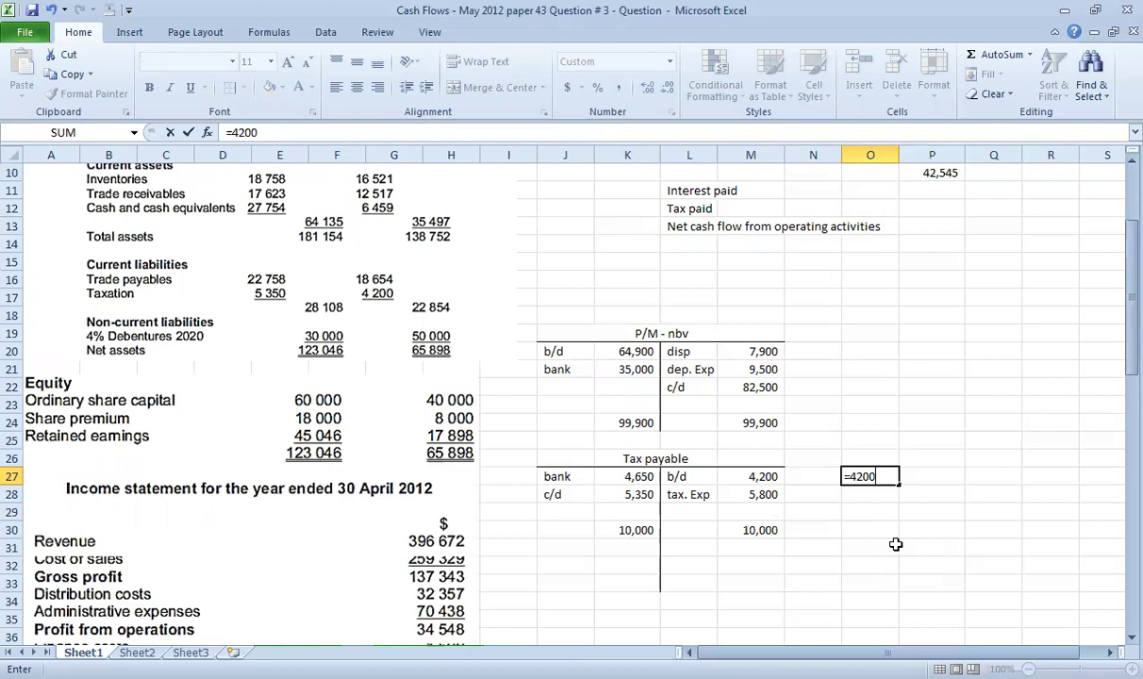
text(+5800)
text(50)
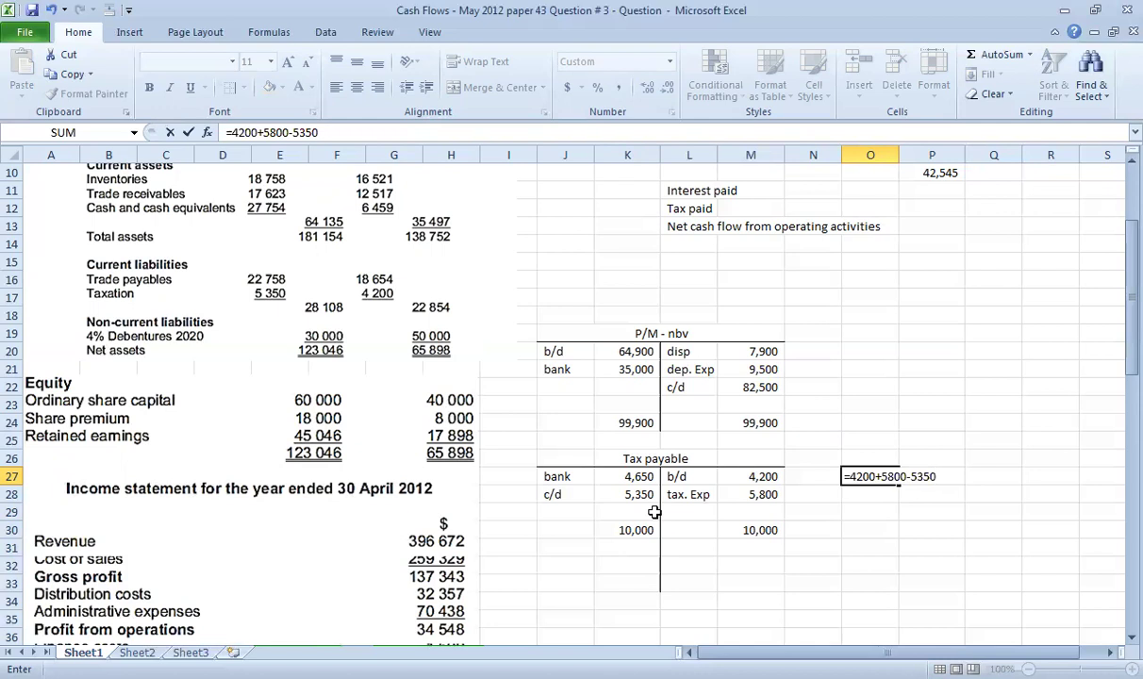
key(ctrl+Return)
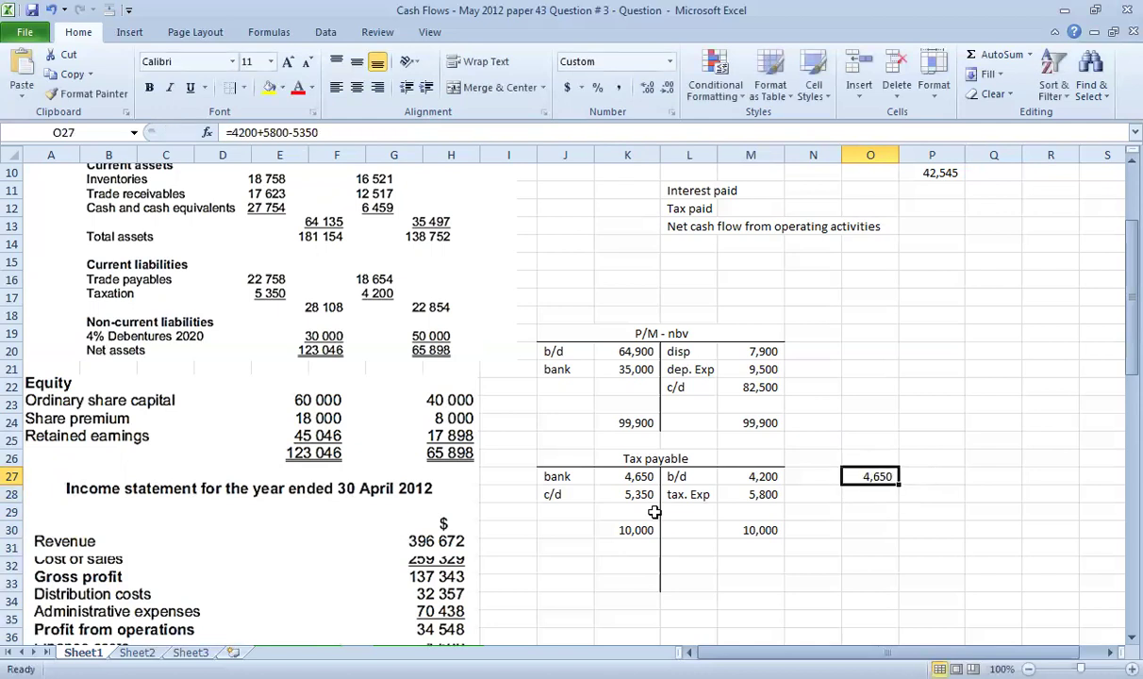
Fill in the Tax paid line in P12 as the negative of the T-account's bank figure, =-K27
scroll(697, 490, up, 2)
click(911, 299)
key(Down)
text(=-)
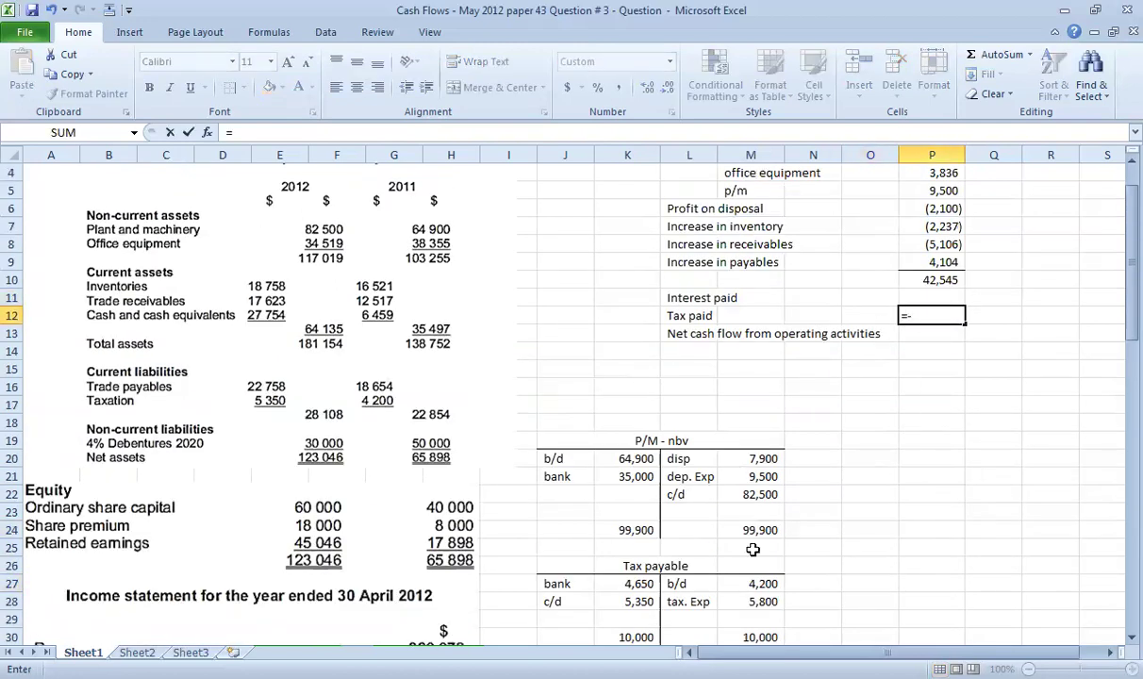
click(626, 585)
key(Return)
Enter the interest paid in P11 as =-1600, using the finance costs from the income statement
key(Up)
key(Up)
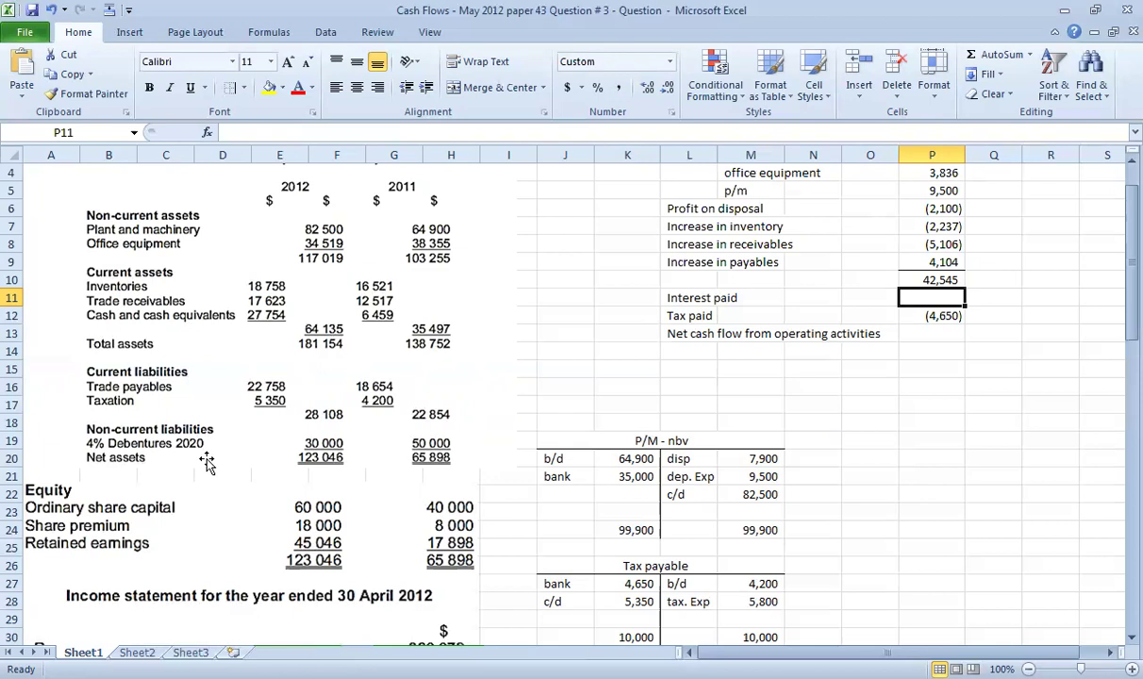
scroll(280, 472, down, 9)
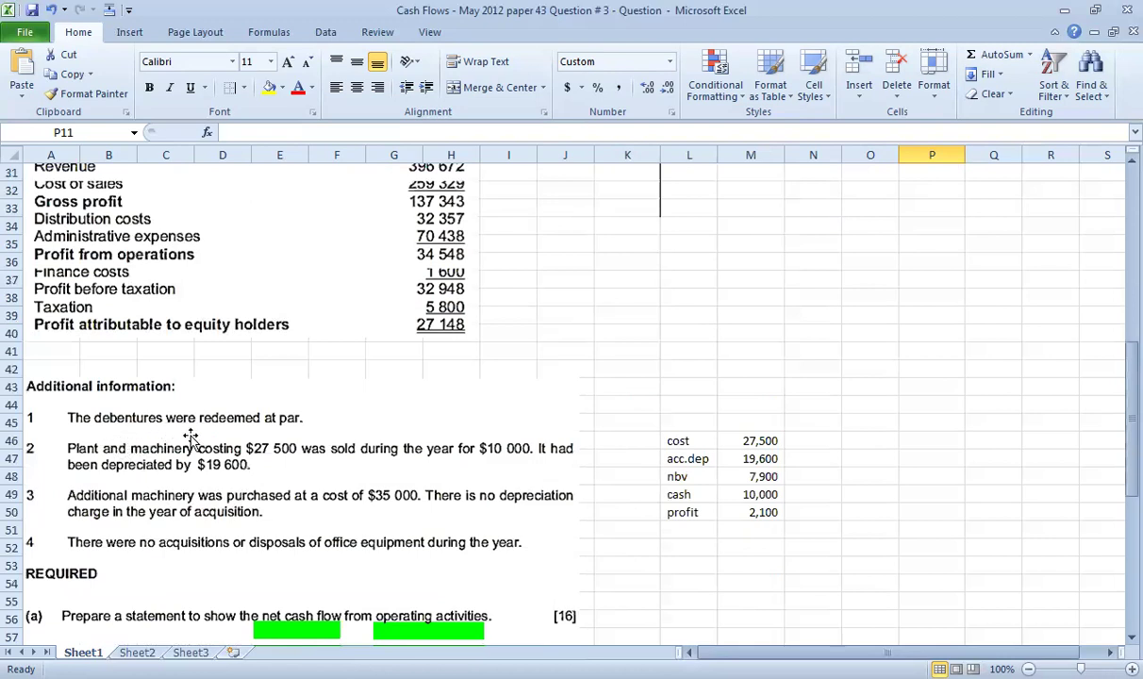
scroll(448, 477, up, 7)
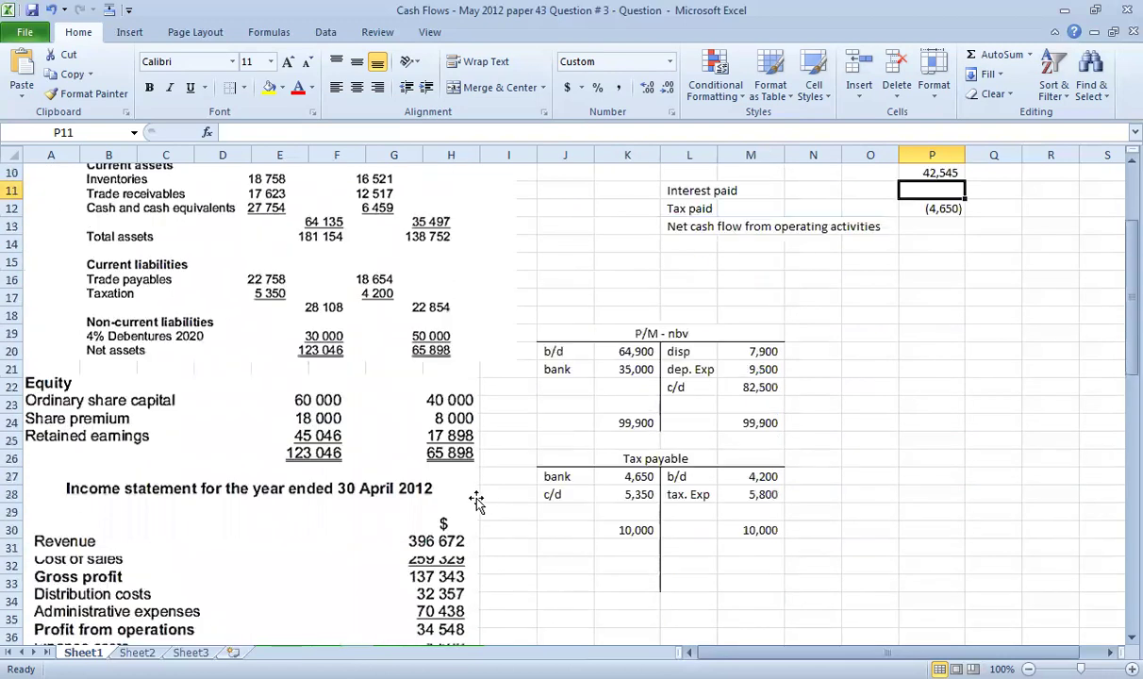
scroll(443, 509, down, 1)
scroll(443, 540, down, 2)
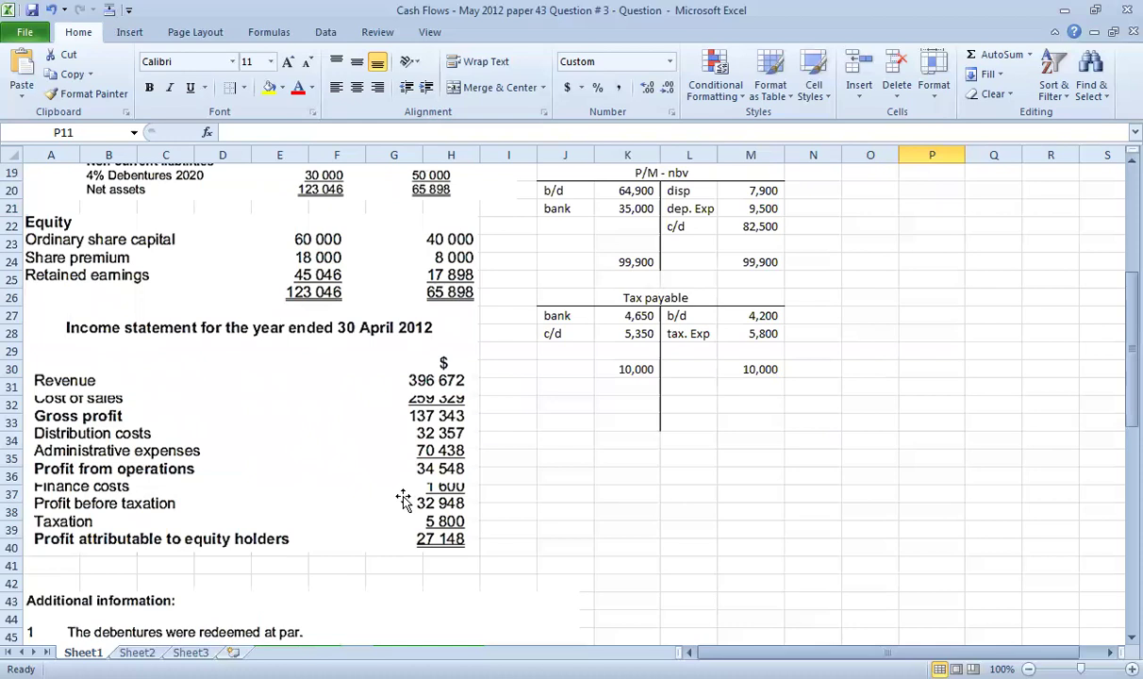
scroll(403, 499, up, 6)
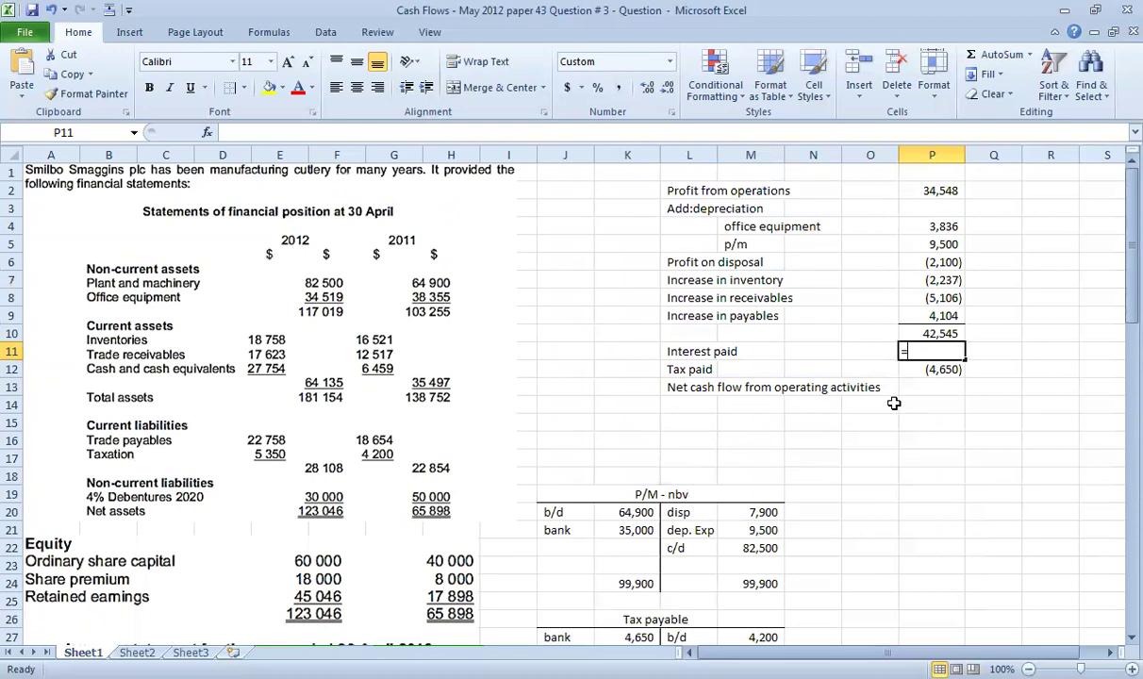
text(=-1600)
key(Return)
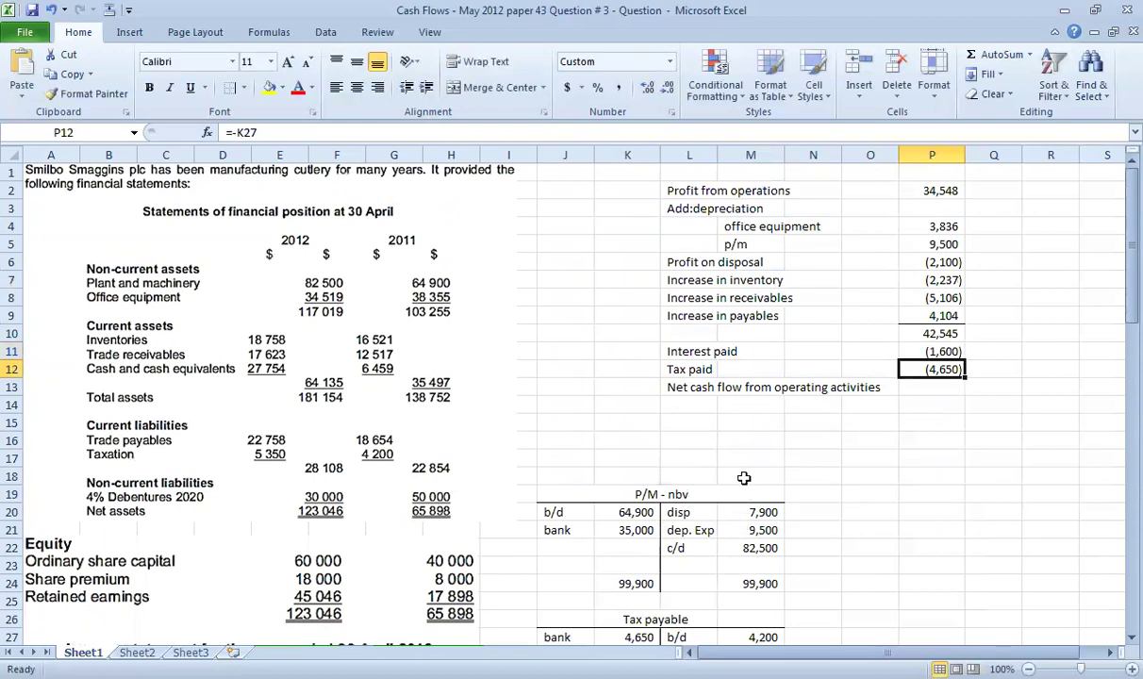
Calculate the net cash flow from operating activities in P13 with =SUM(P10:P12)
click(687, 403)
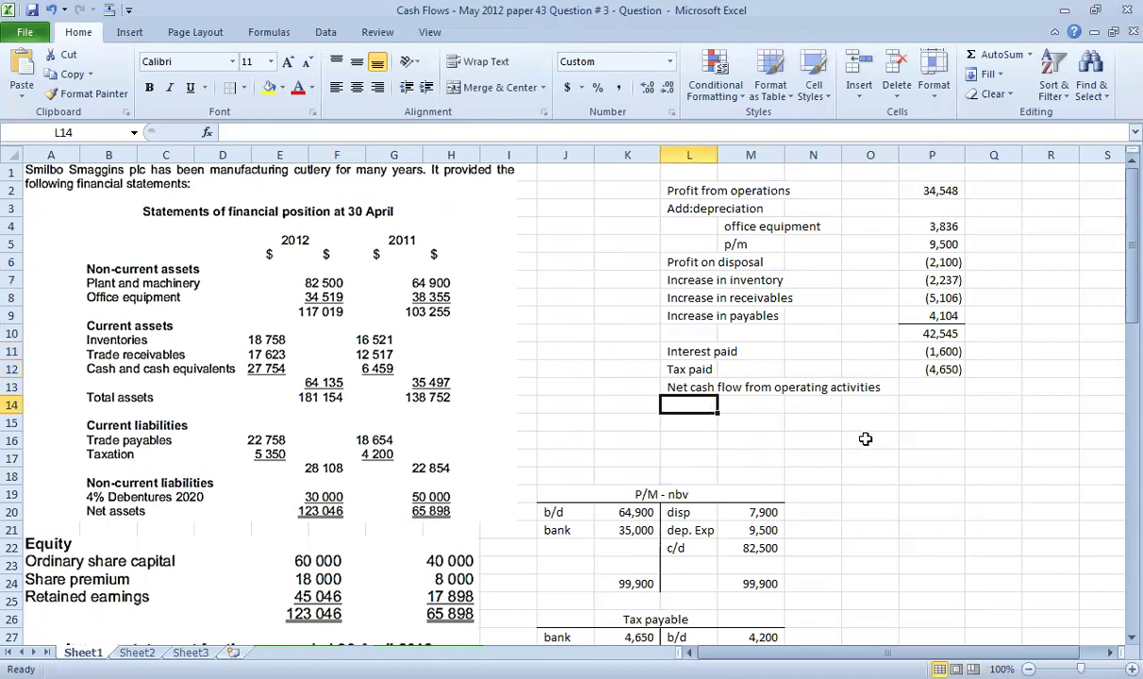
key(Right)
key(Right)
key(Right)
key(Right)
key(Up)
key(alt+equal)
key(shift+Up)
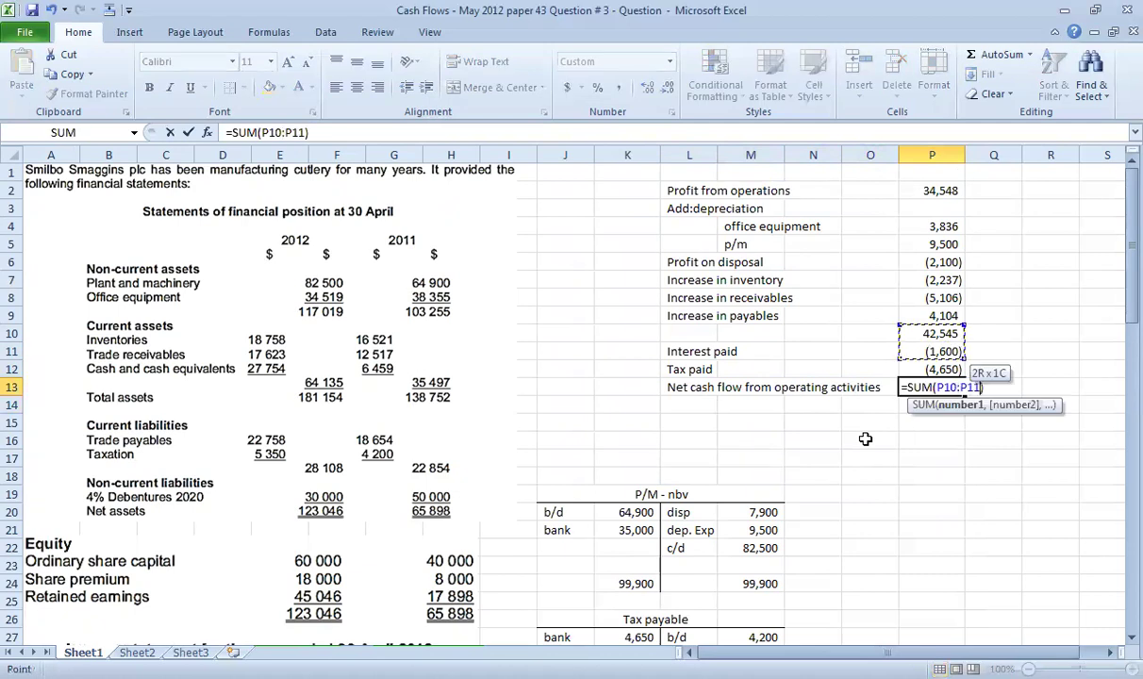
key(Return)
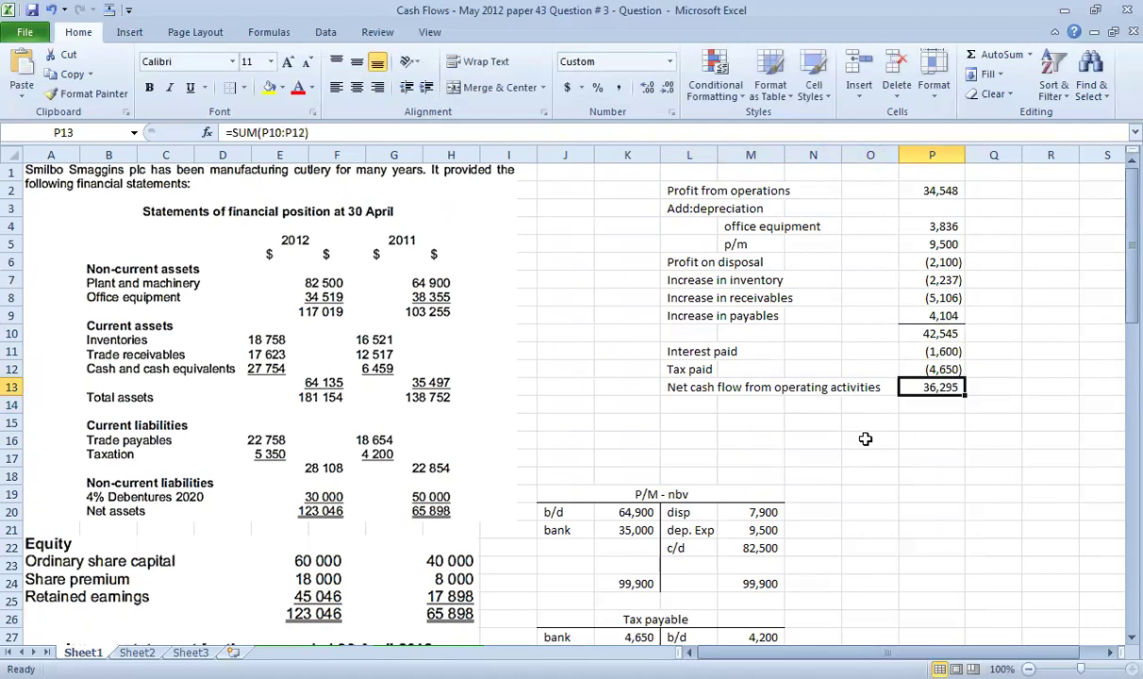
Make the net cash flow from operating activities row, L13:P13, bold
drag(668, 388, 950, 391)
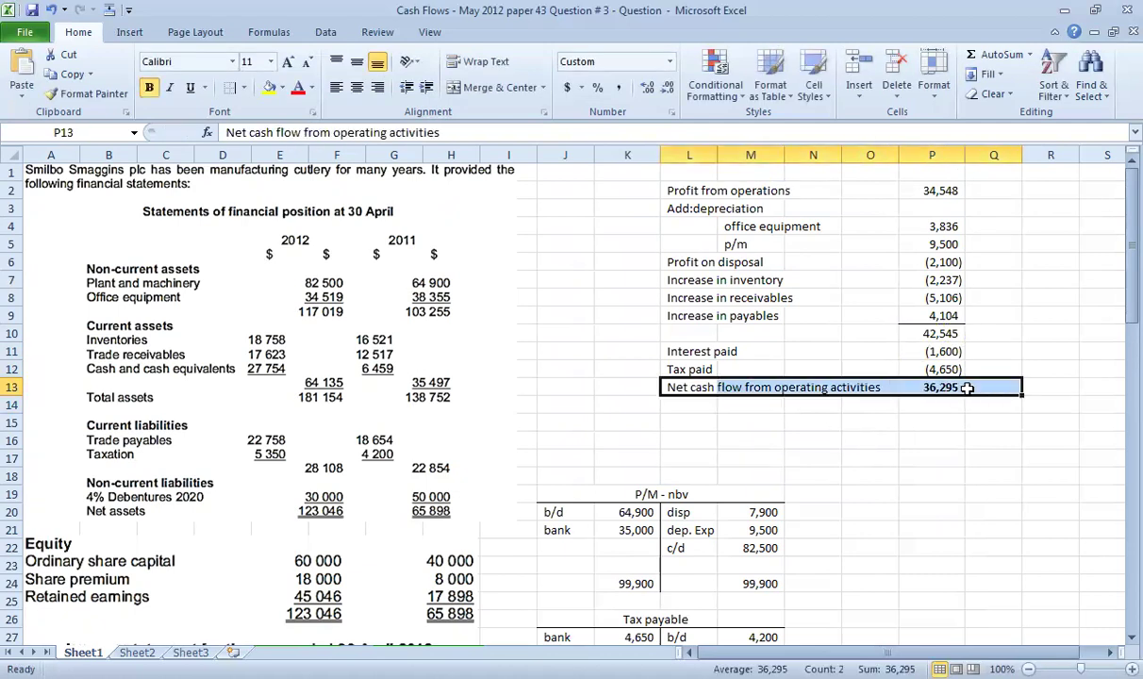
key(ctrl+b)
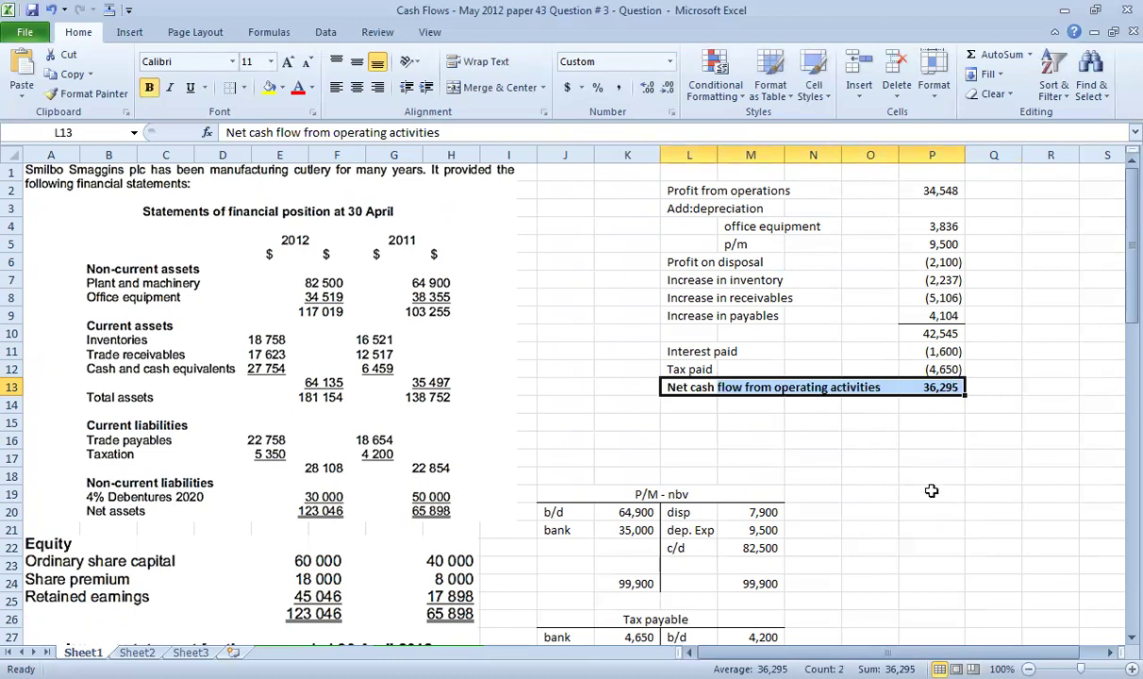
click(919, 476)
Frame the whole operating activities statement, L2:P14, with a thick box border and return to the question's requirements
drag(665, 190, 943, 403)
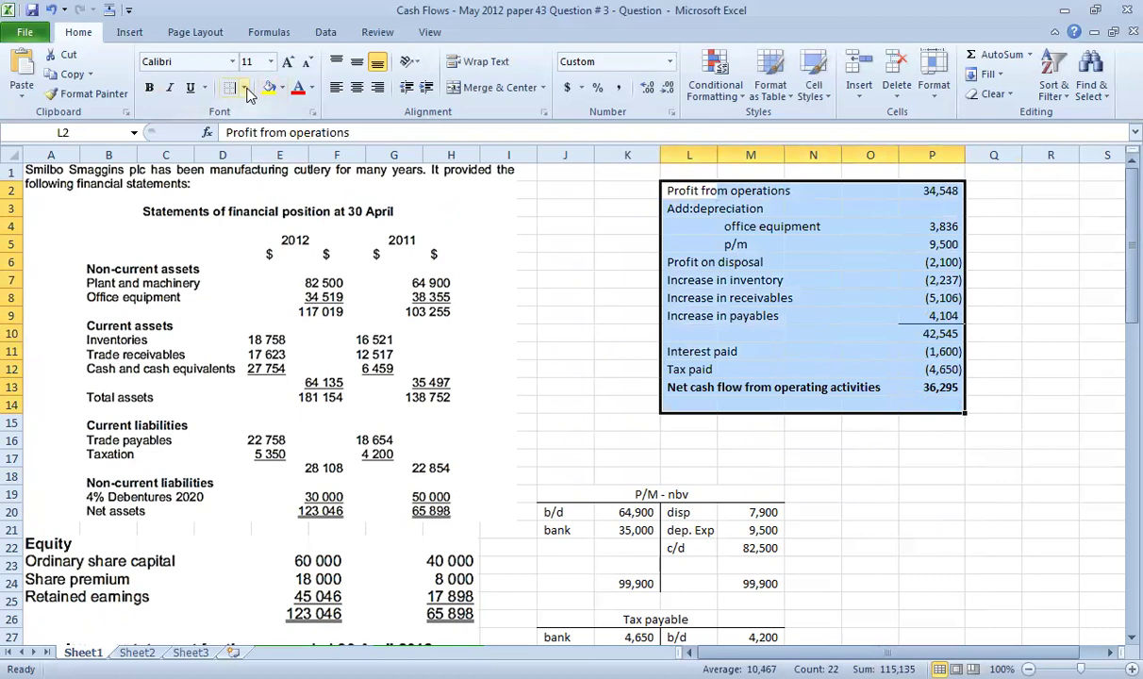
click(243, 87)
click(283, 269)
click(813, 476)
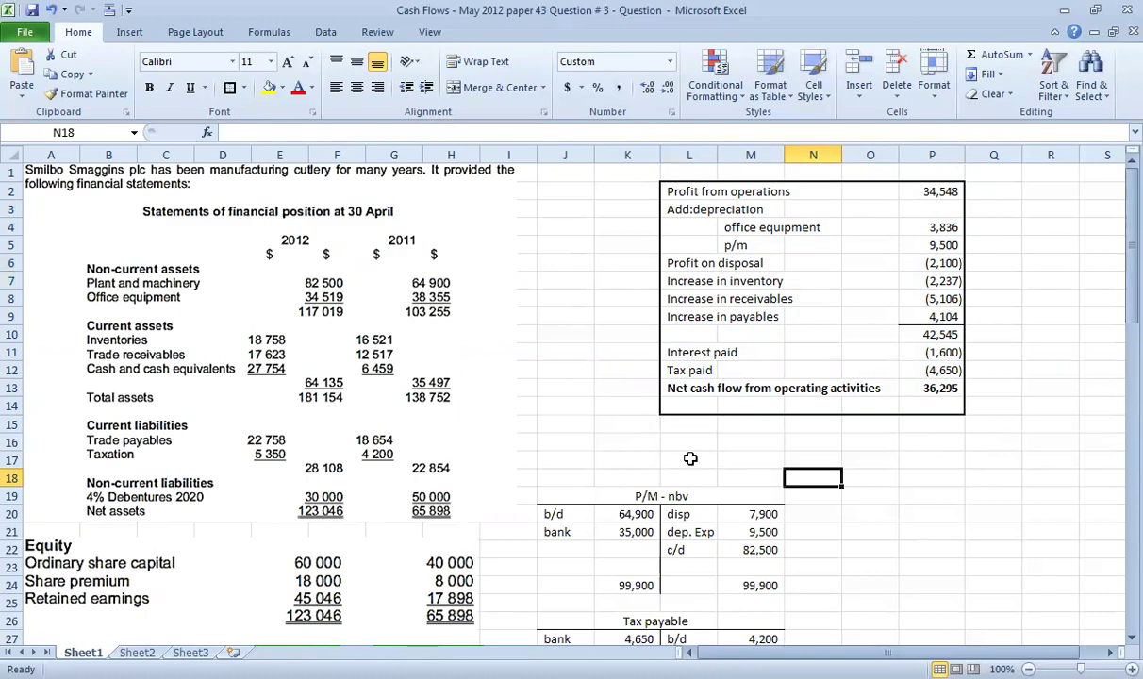
scroll(690, 458, down, 13)
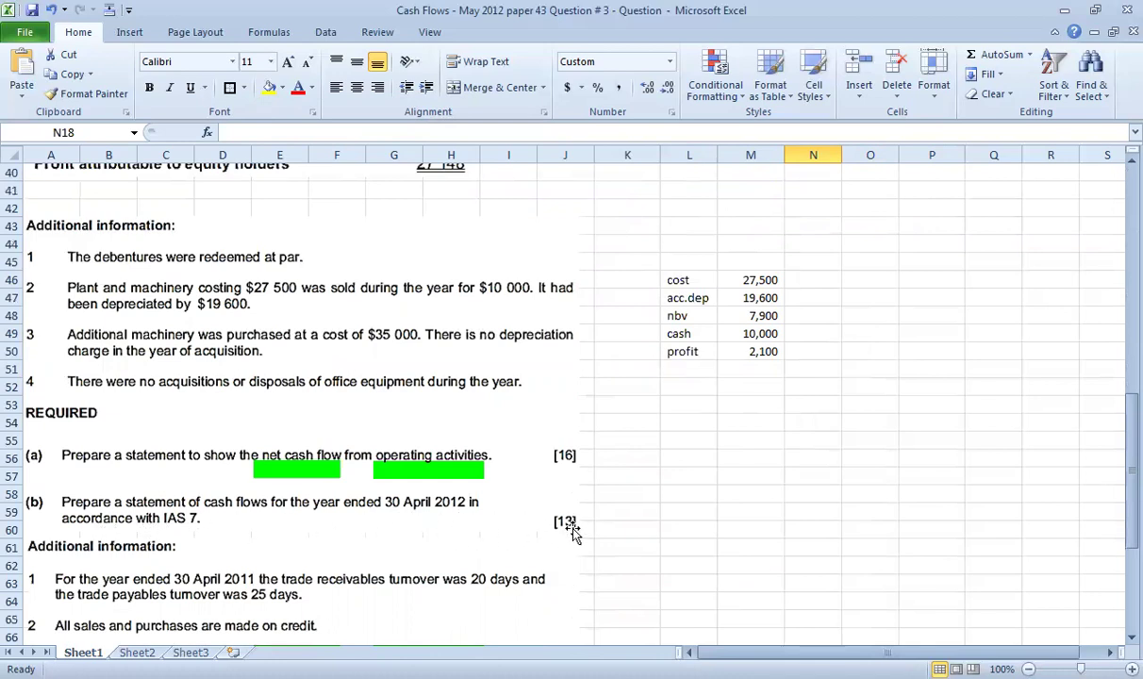
Move the machinery disposal working from L46:M50 down to the block starting at K60
scroll(570, 532, down, 2)
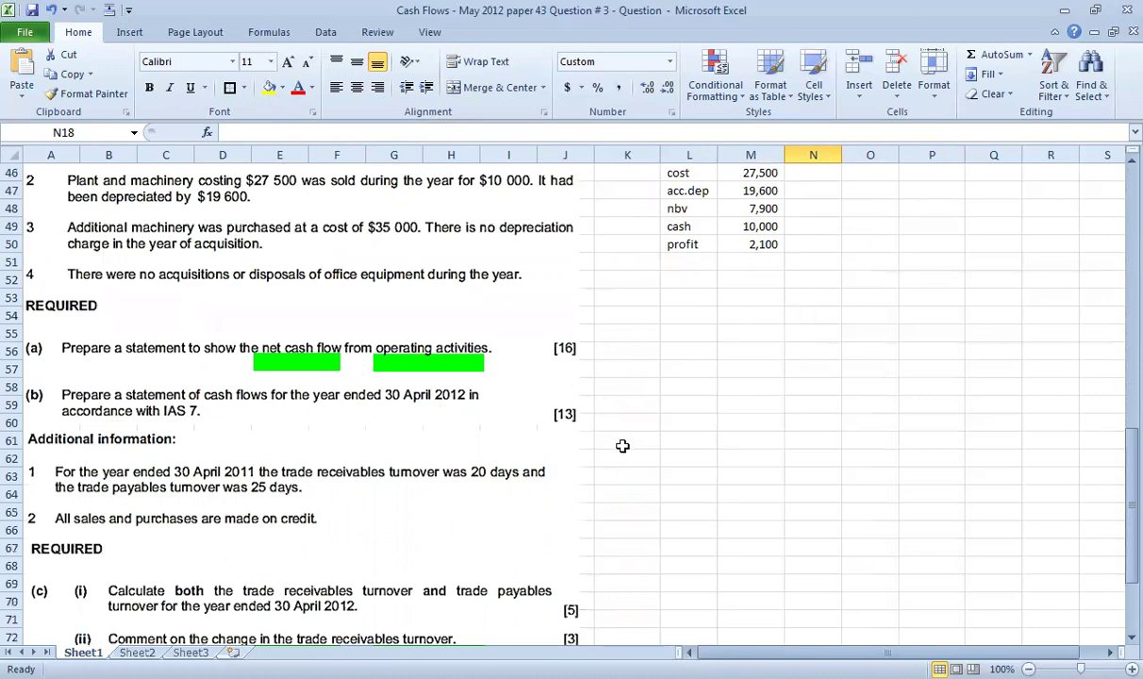
scroll(812, 454, up, 12)
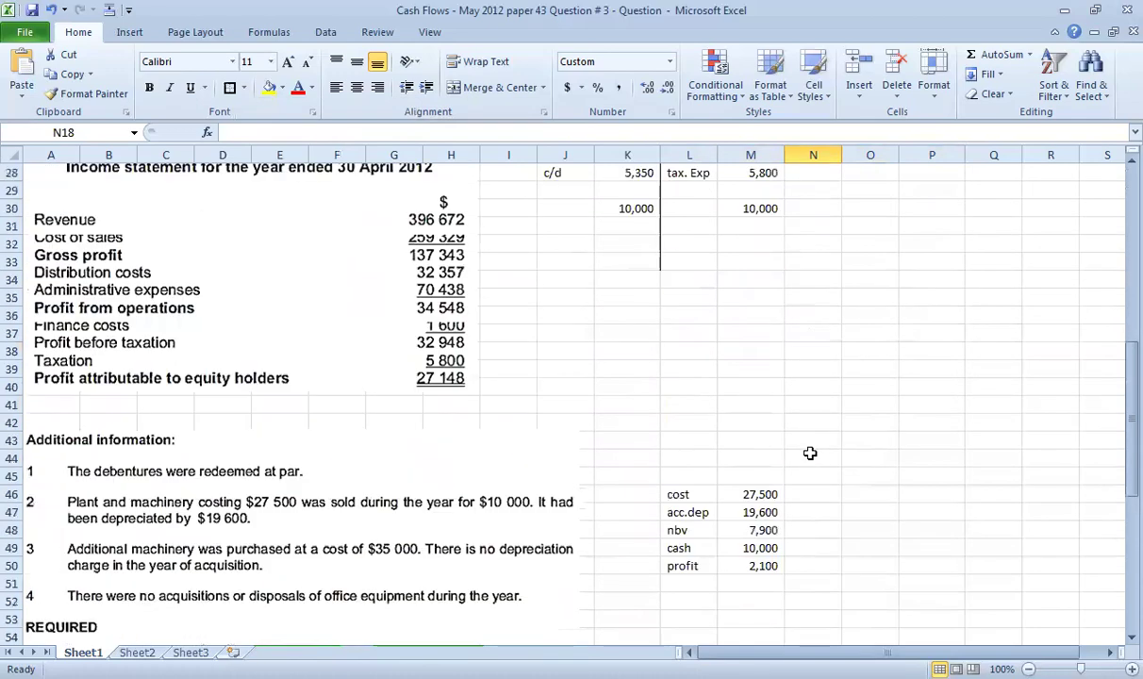
scroll(812, 452, up, 3)
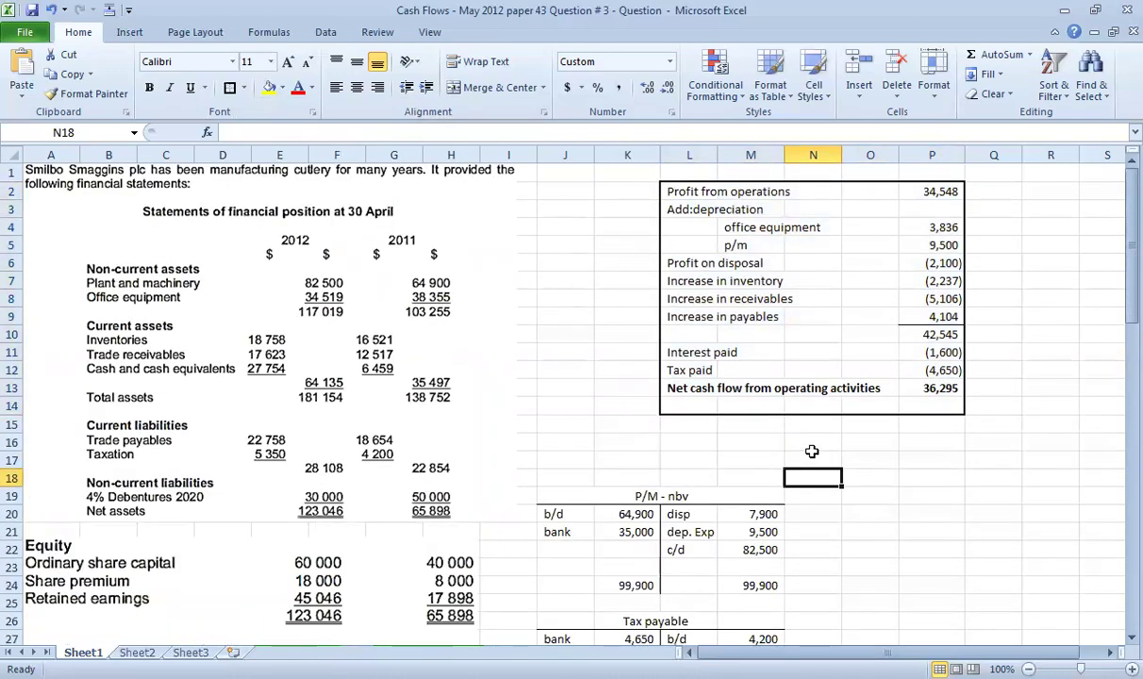
scroll(812, 451, down, 13)
drag(681, 281, 760, 351)
key(ctrl+c)
click(603, 530)
key(ctrl+v)
click(754, 424)
scroll(758, 404, up, 5)
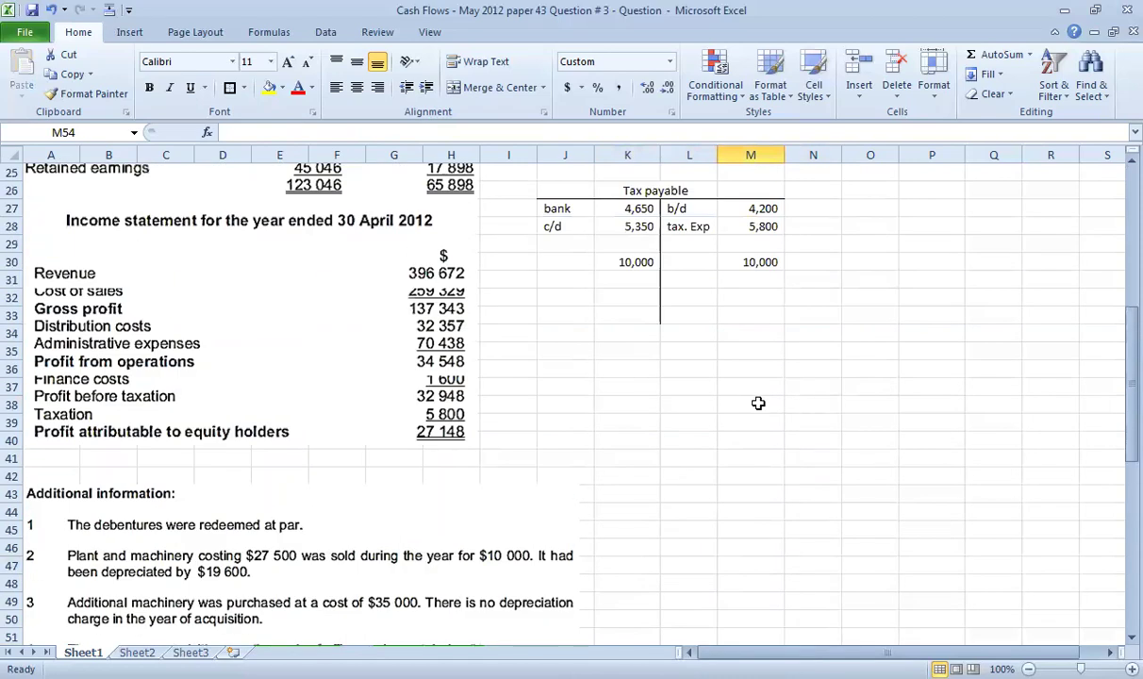
scroll(543, 517, down, 2)
scroll(375, 603, down, 2)
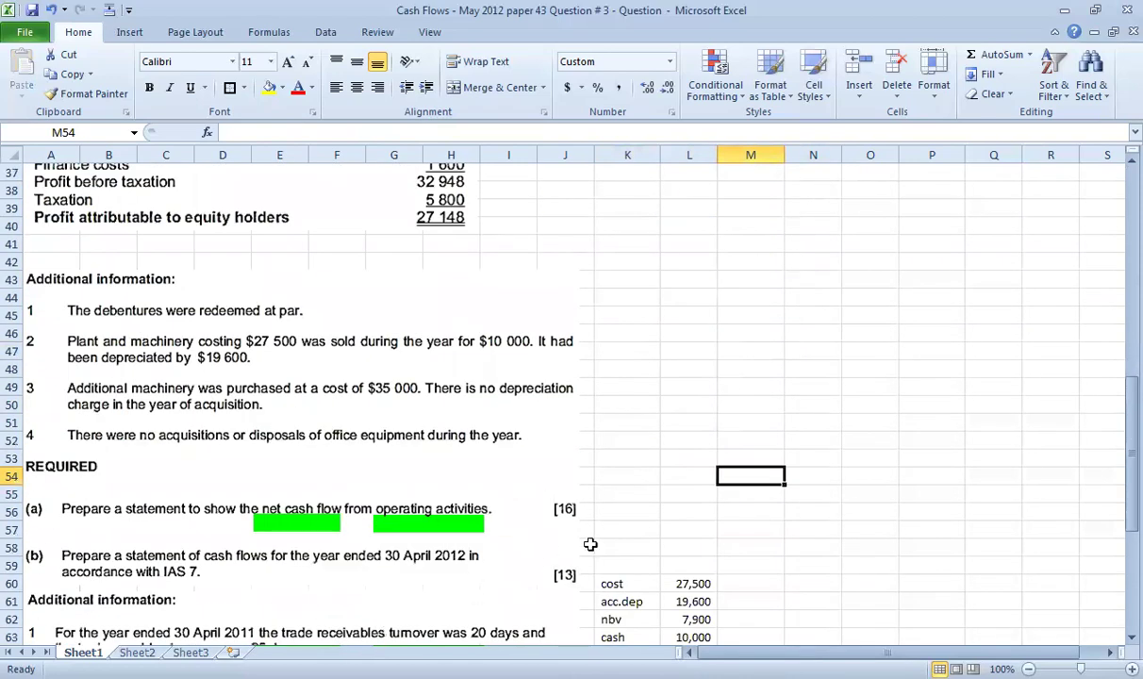
Start the statement of cash flows below the Tax payable account by entering "Cash flow from operating actiivities" in K35
scroll(712, 517, up, 6)
click(648, 456)
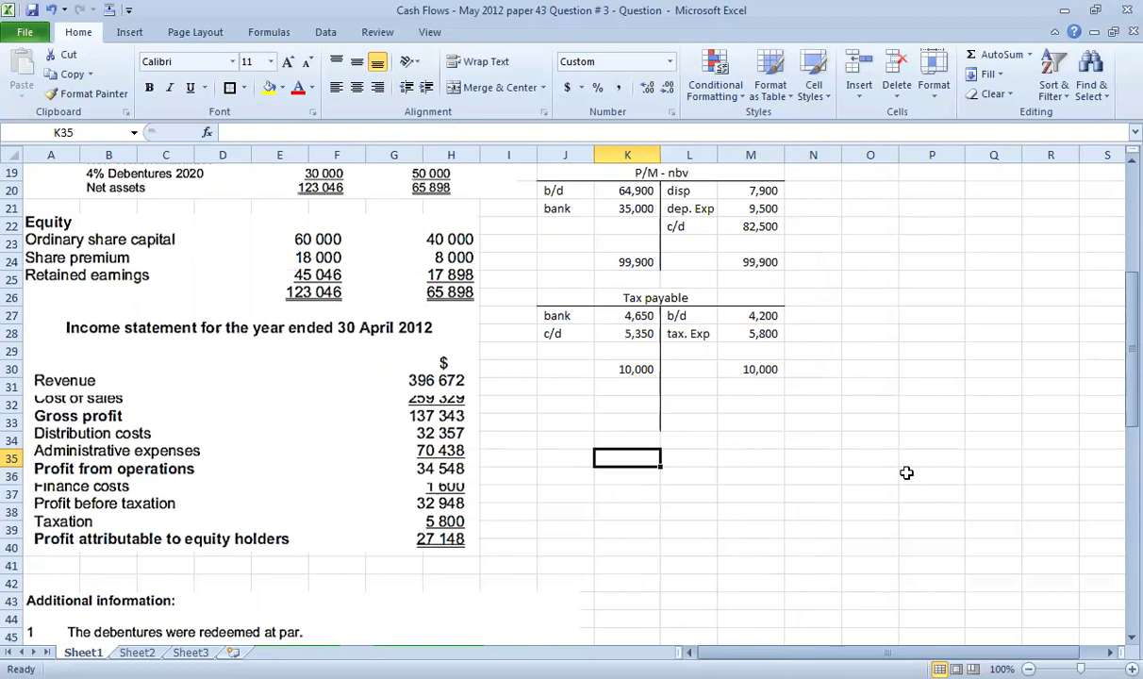
text(Cas)
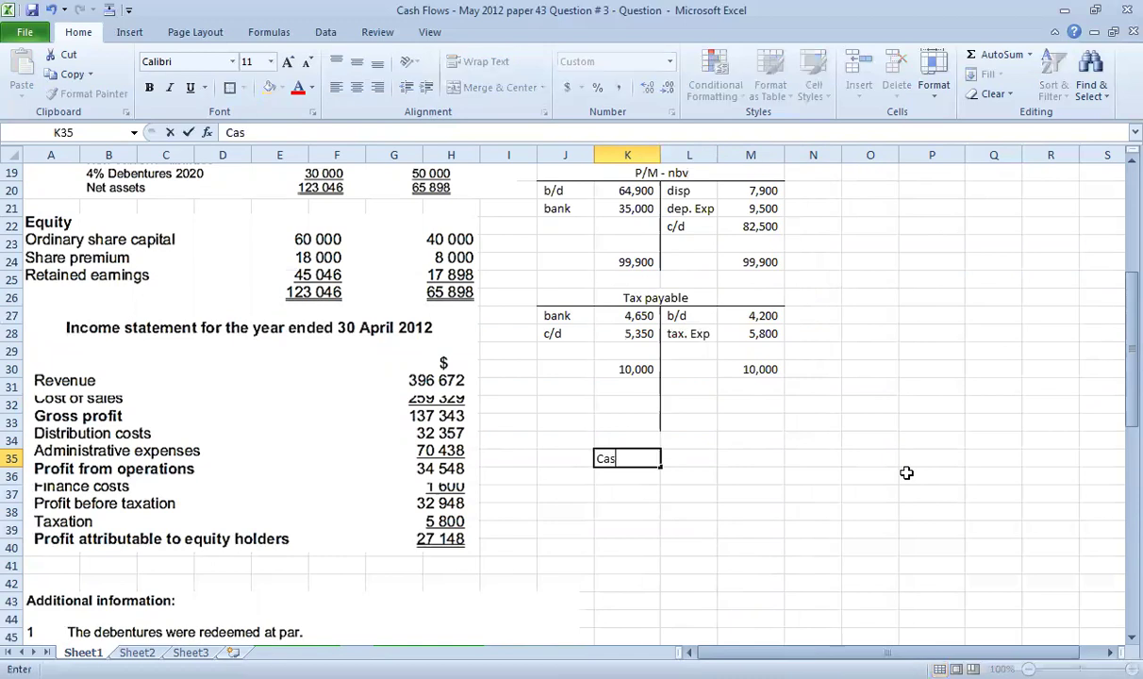
text(h flow from operating actiivit)
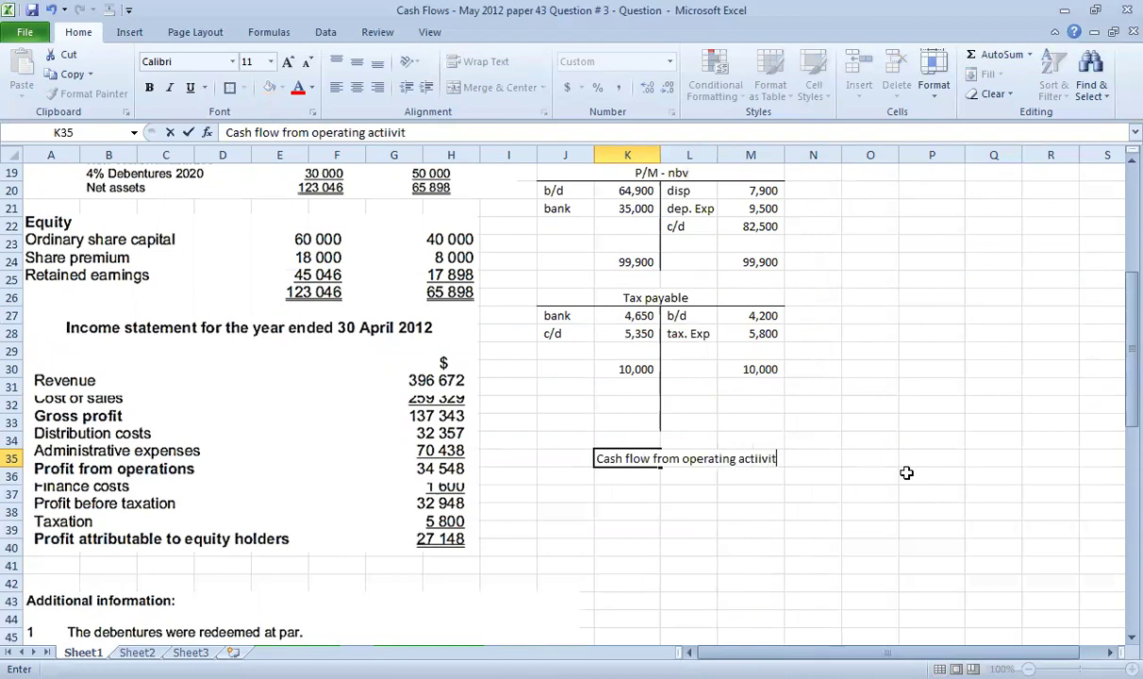
text(ies)
key(Return)
Link Q35 to the net cash flow from operating activities with =P13
key(Right)
key(Right)
key(Right)
key(Right)
key(Right)
key(Right)
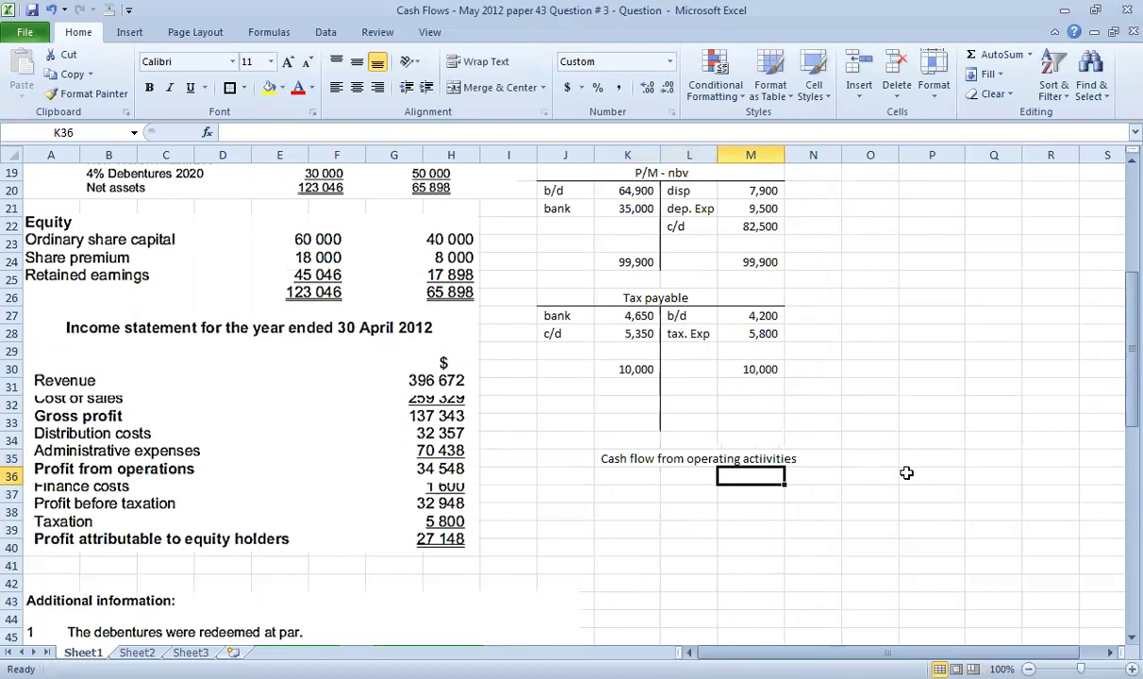
key(Up)
text(=)
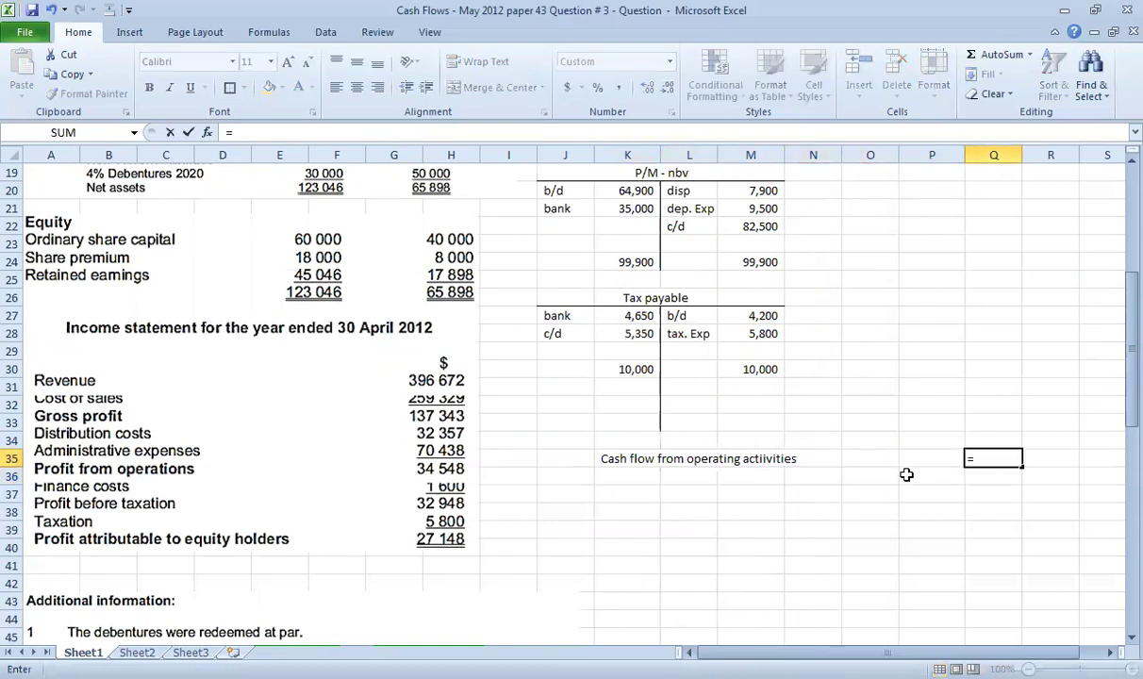
scroll(903, 375, up, 2)
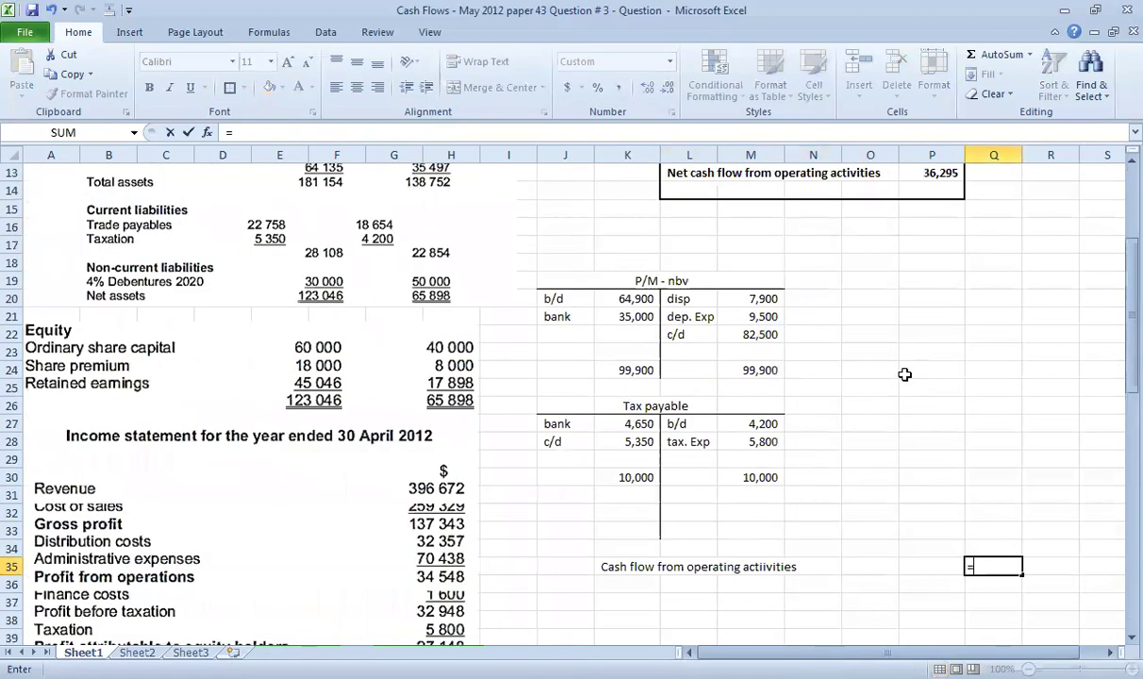
scroll(919, 334, up, 3)
click(938, 316)
scroll(933, 424, down, 5)
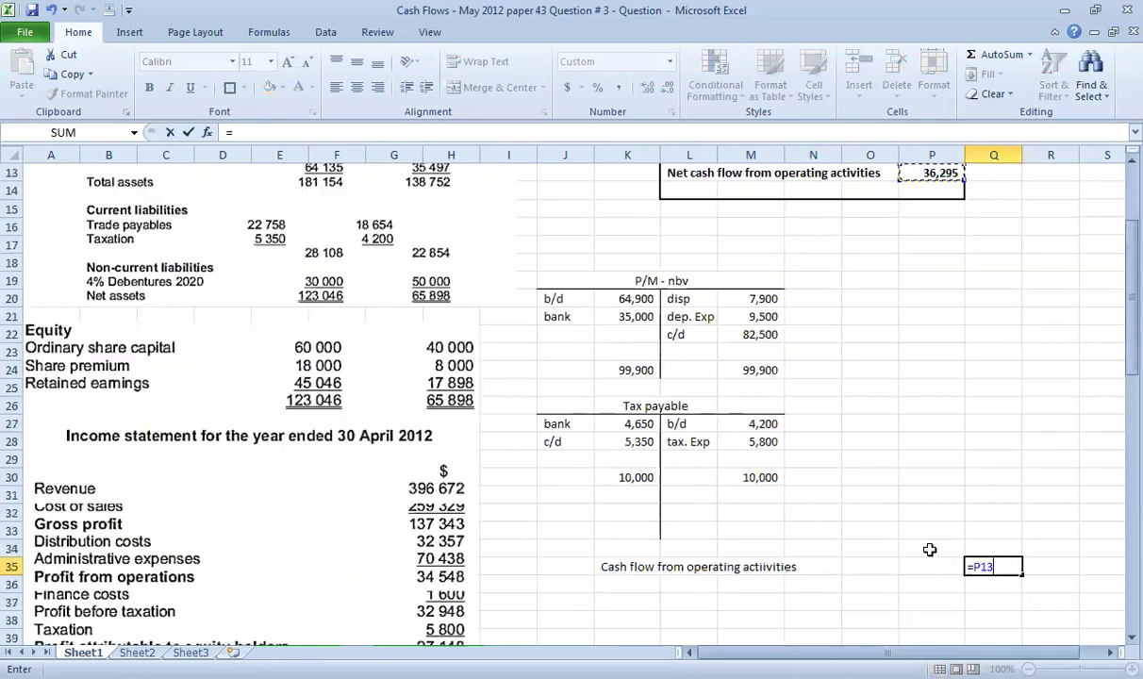
key(Return)
key(Up)
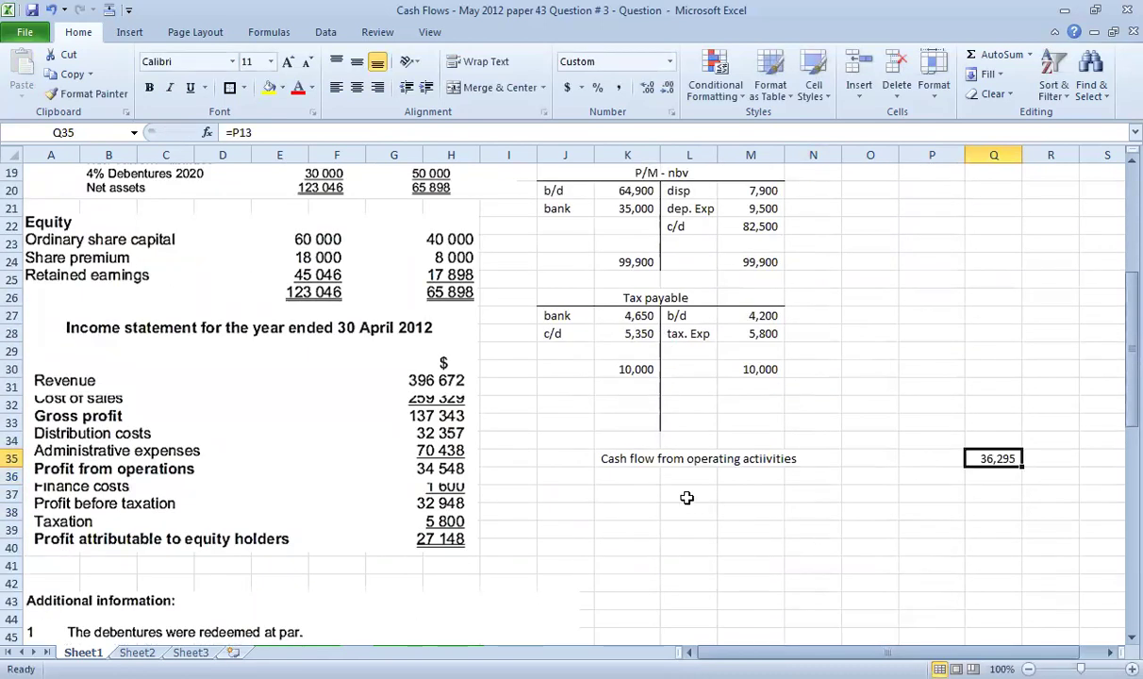
Make the K35 heading bold and add the bold heading "Cash flows from investing activities" in K36
click(630, 458)
click(641, 481)
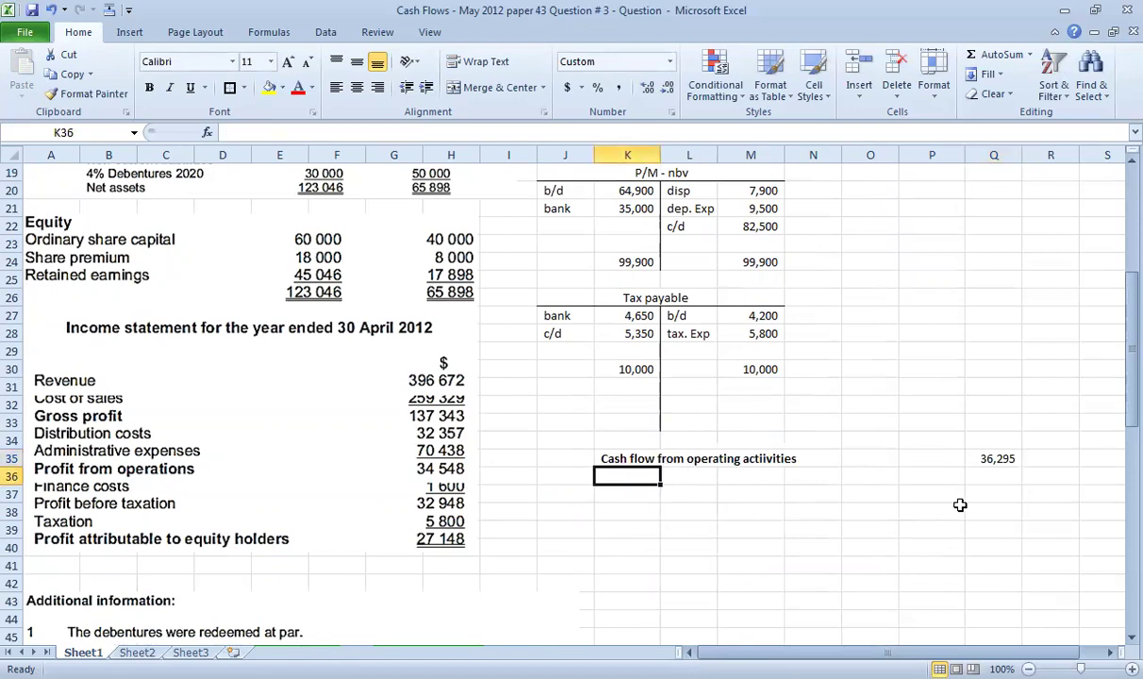
text(Cash flows from i)
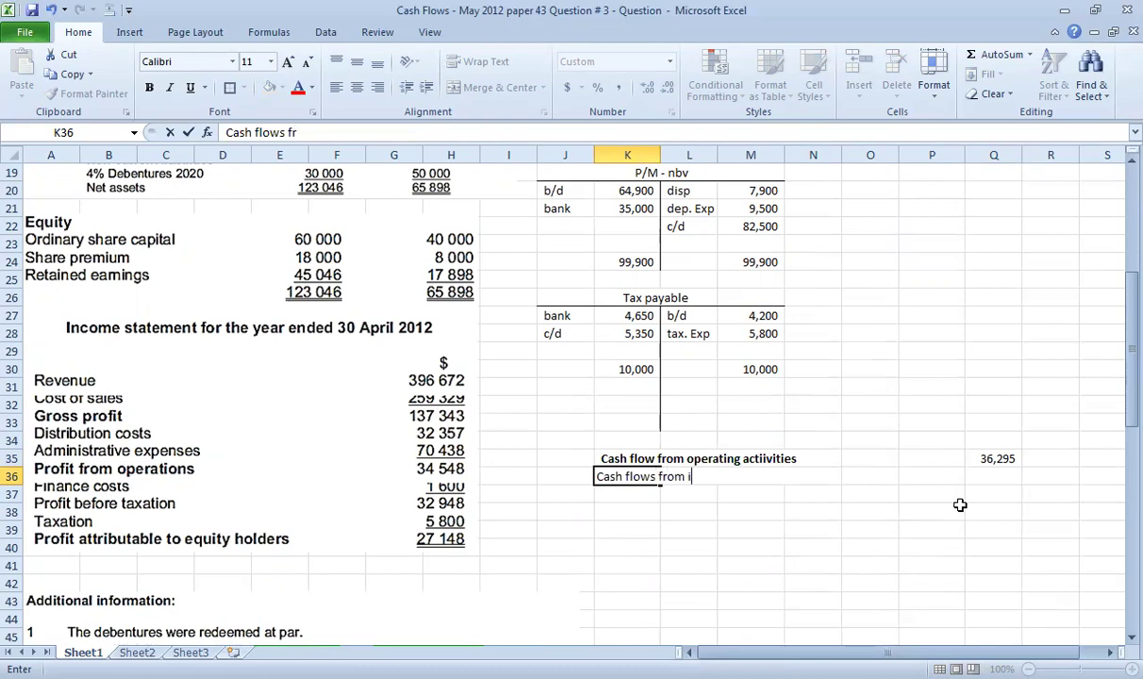
text(nvesting activities)
key(Return)
key(Up)
key(ctrl+b)
key(Down)
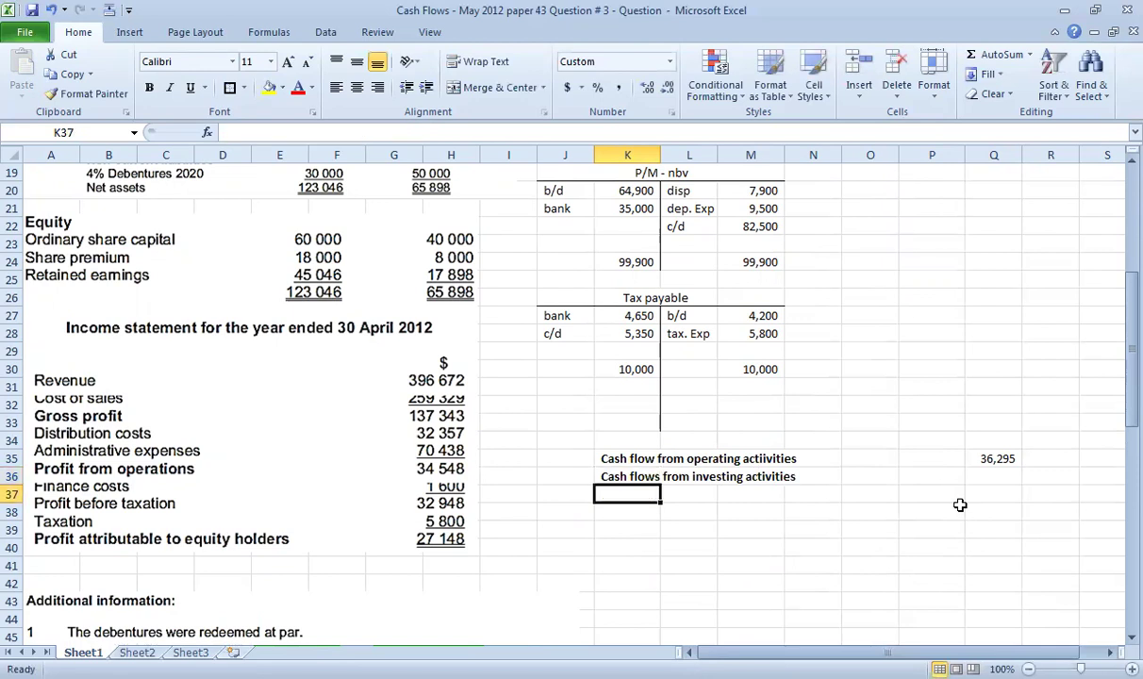
Add the line "Purchase of machinery" in L37 with -35000 in O37, using the cost from additional note 3
key(Right)
text(Purchase of )
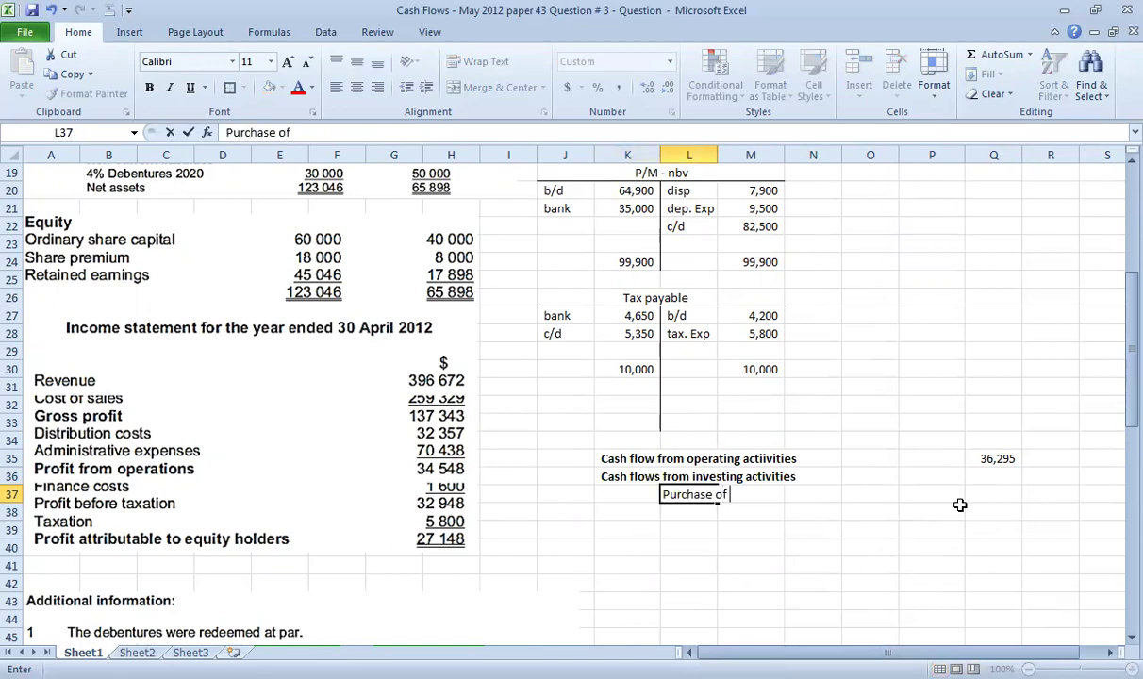
text(machiner)
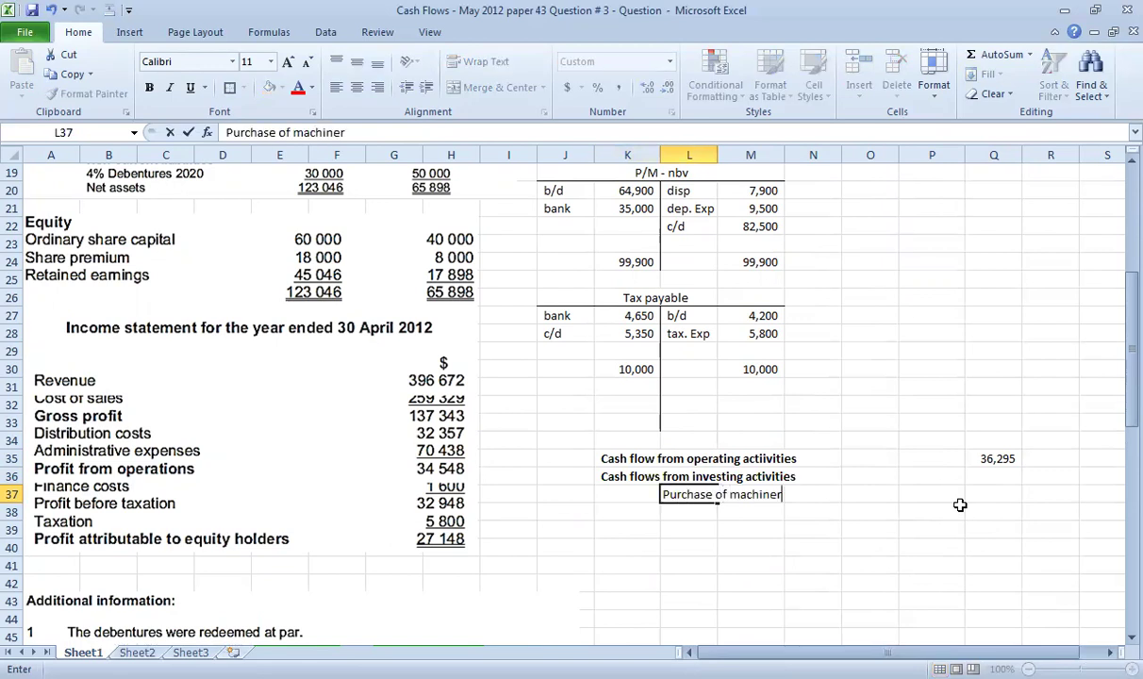
key(Right)
key(Right)
key(Right)
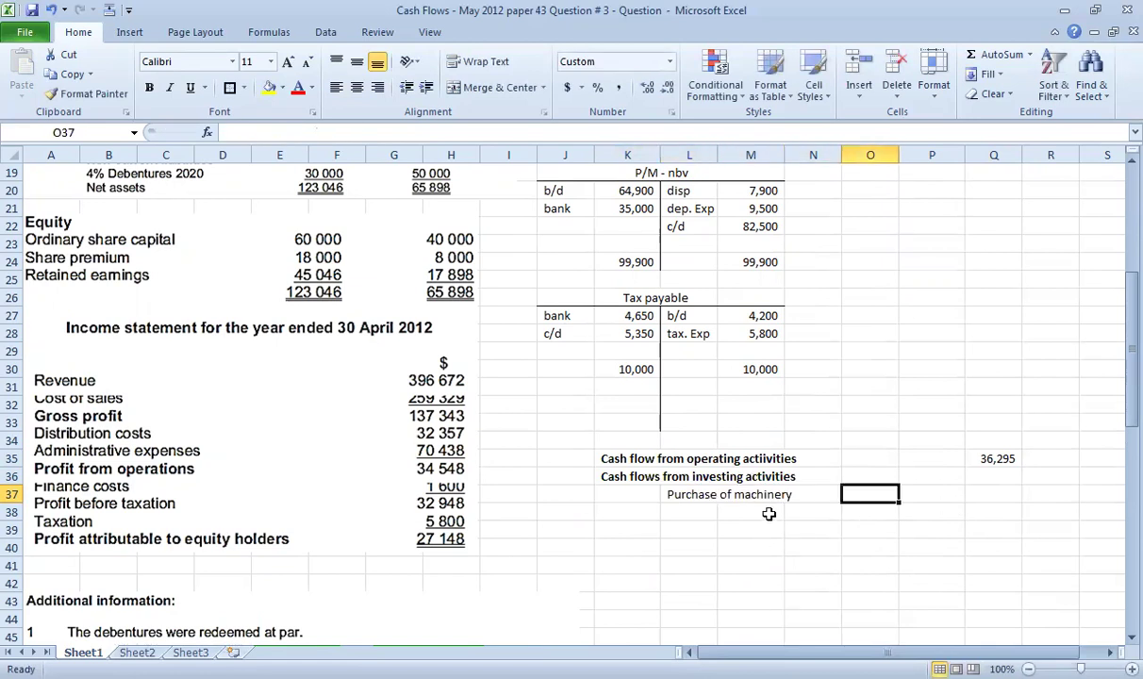
scroll(569, 544, down, 3)
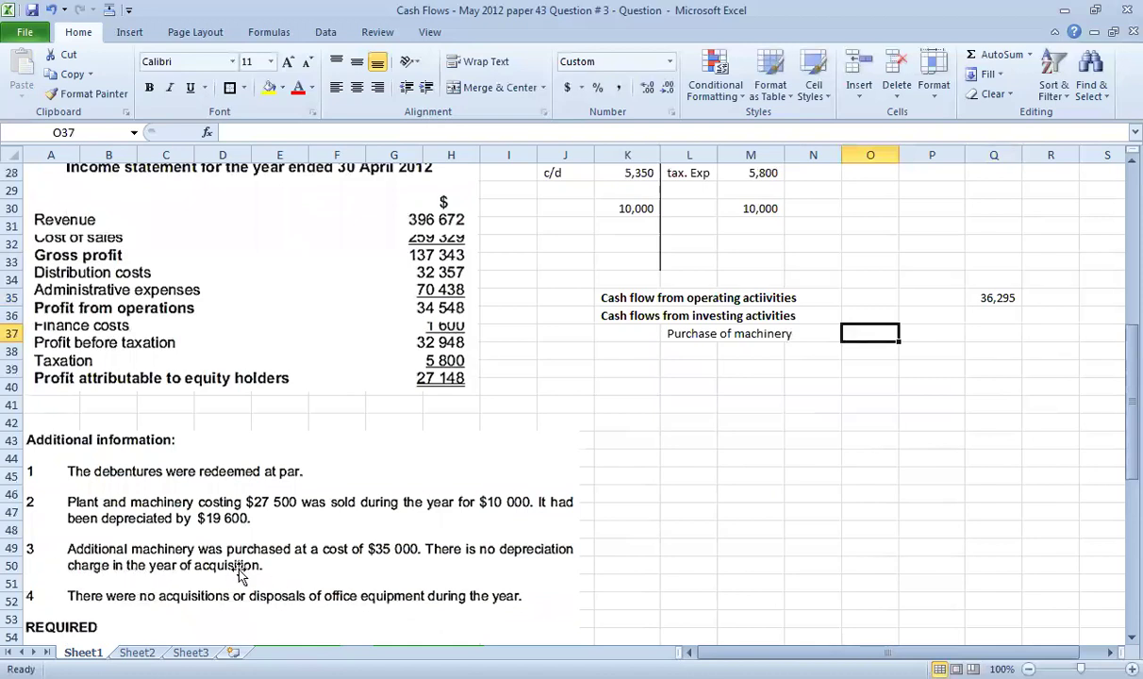
text(-350)
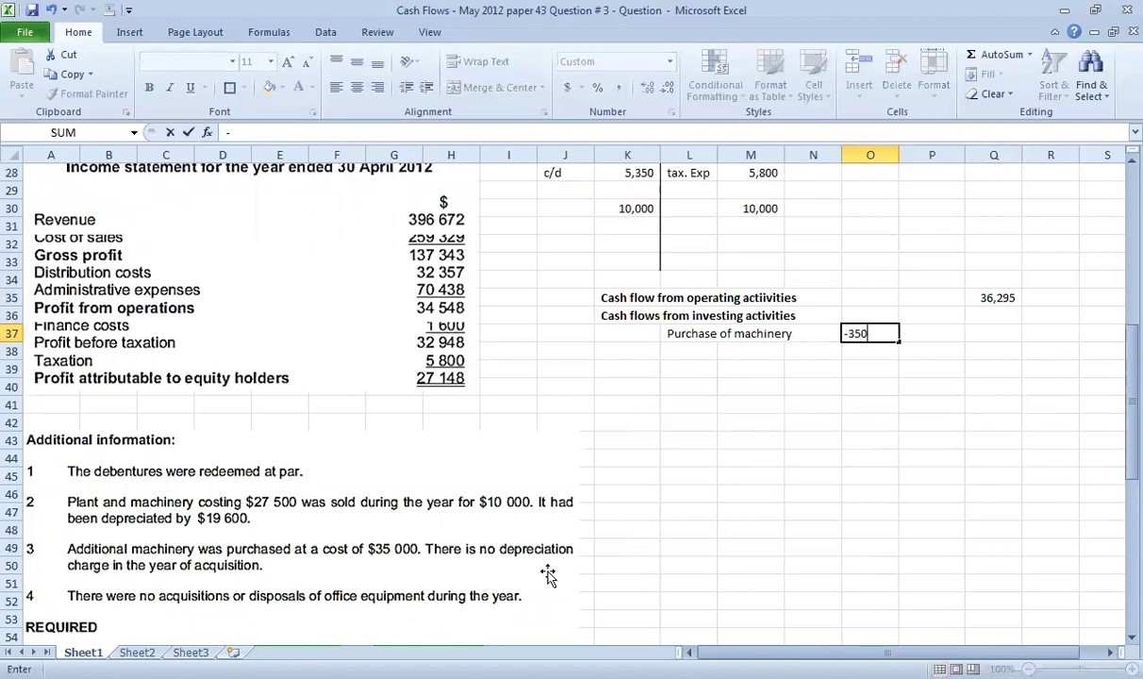
text(00)
key(Return)
key(Up)
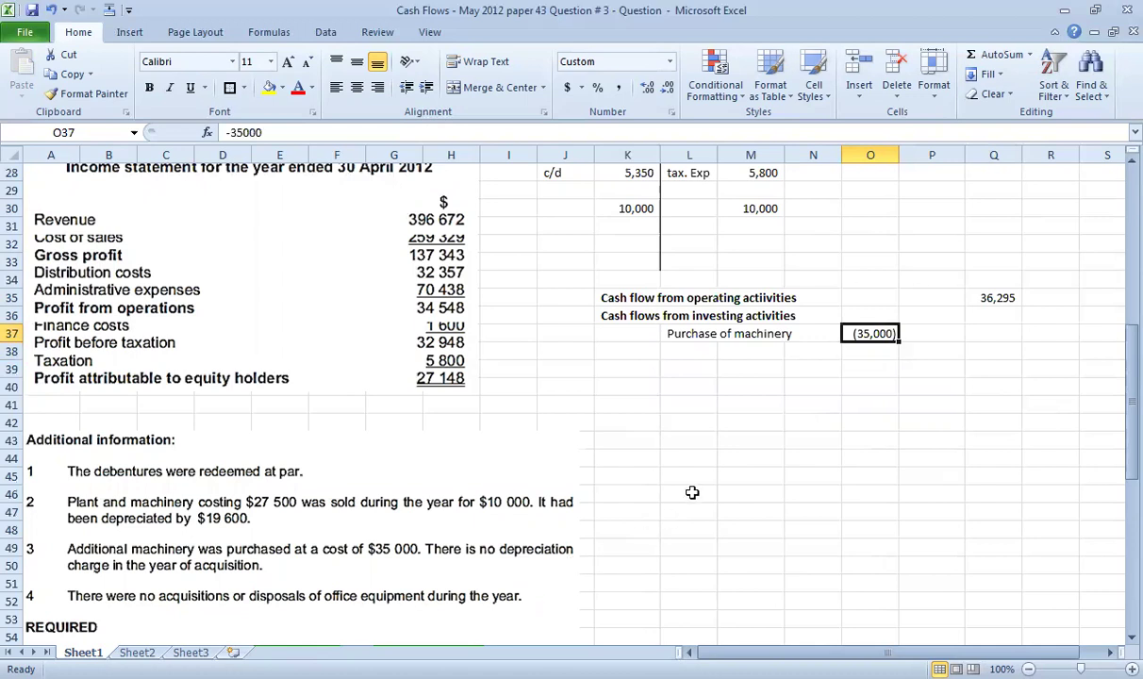
Enter the label "Proceeds from sale of machinery" in L38, under the machinery purchase line
click(686, 351)
text(P)
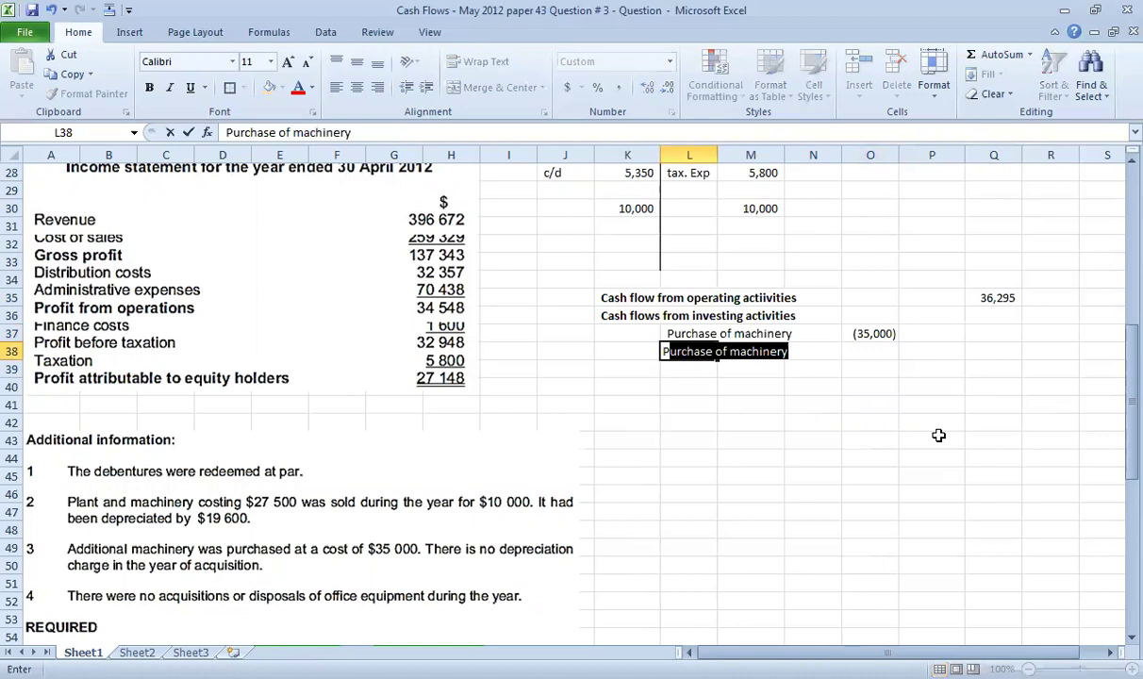
text(roceeds fro)
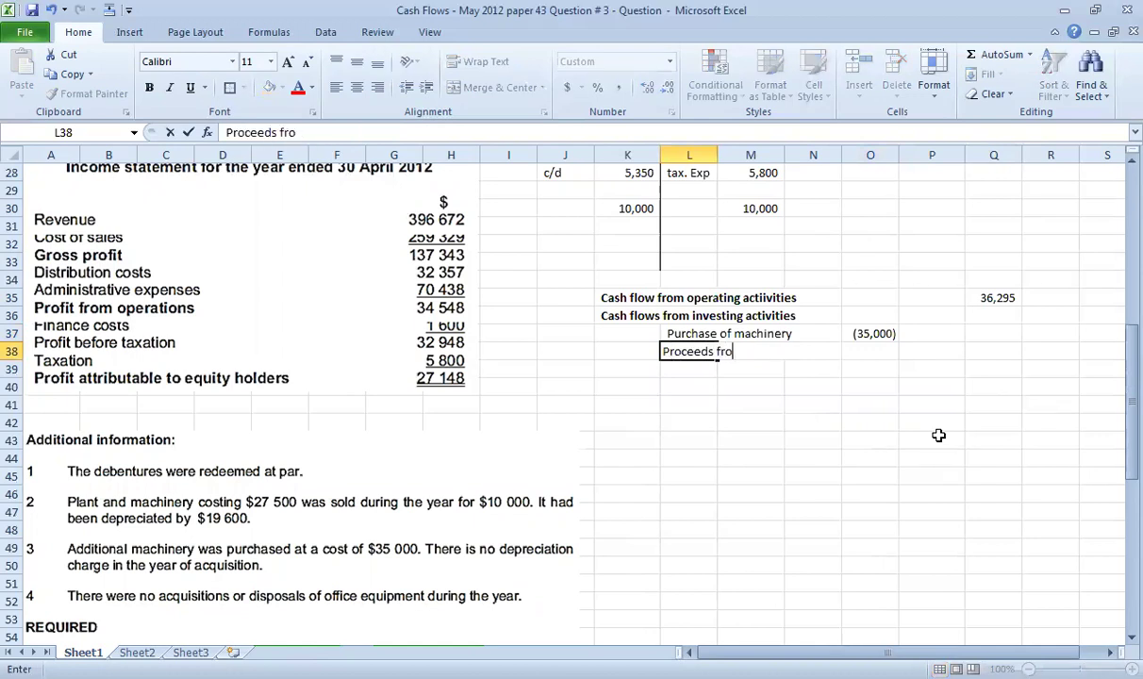
text(m sale of machinery)
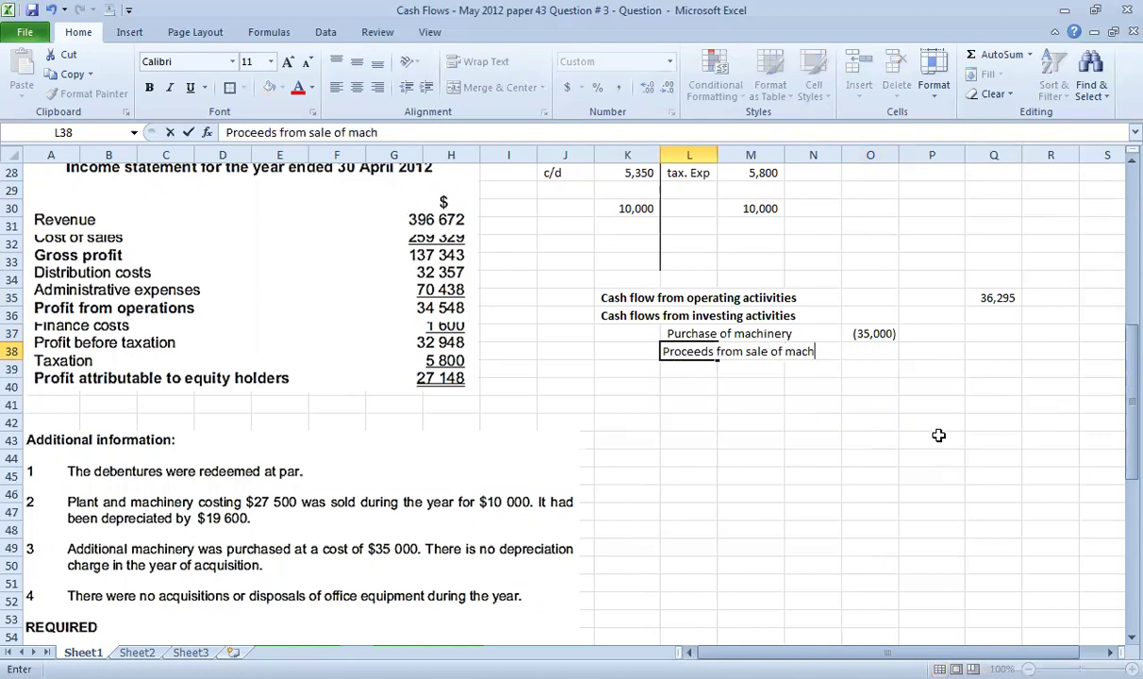
key(Return)
Widen column N to fit the sale proceeds label and enter 10000 in O38
key(Right)
key(Right)
key(Right)
key(Up)
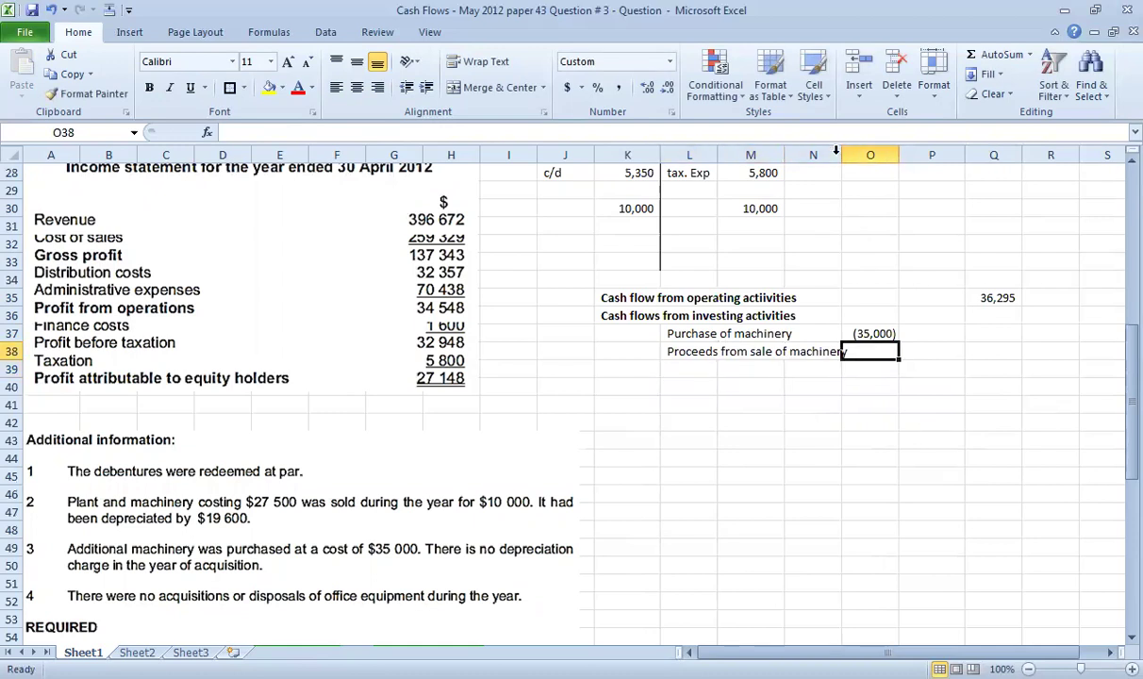
drag(842, 153, 853, 154)
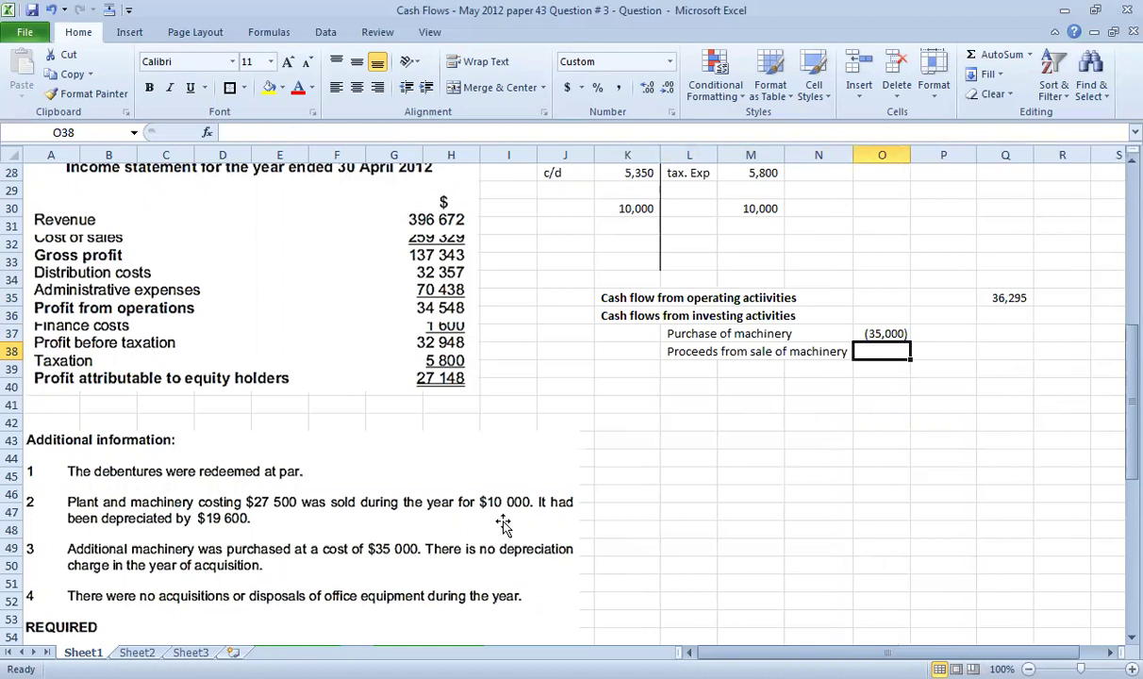
text(10000)
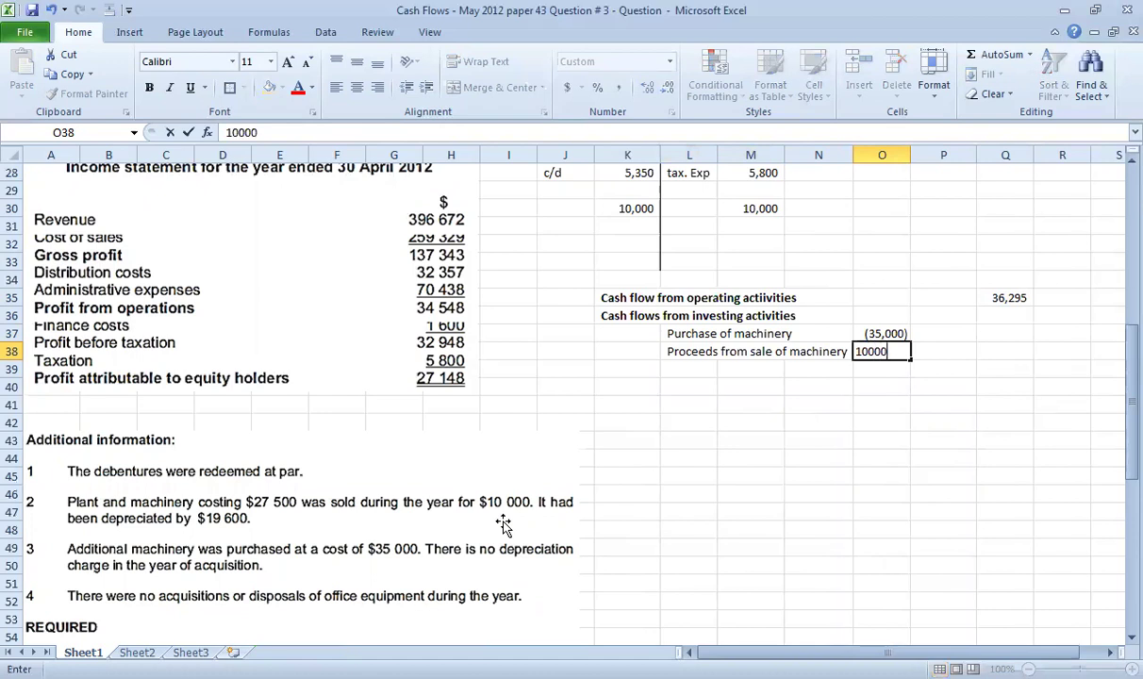
key(ctrl+Return)
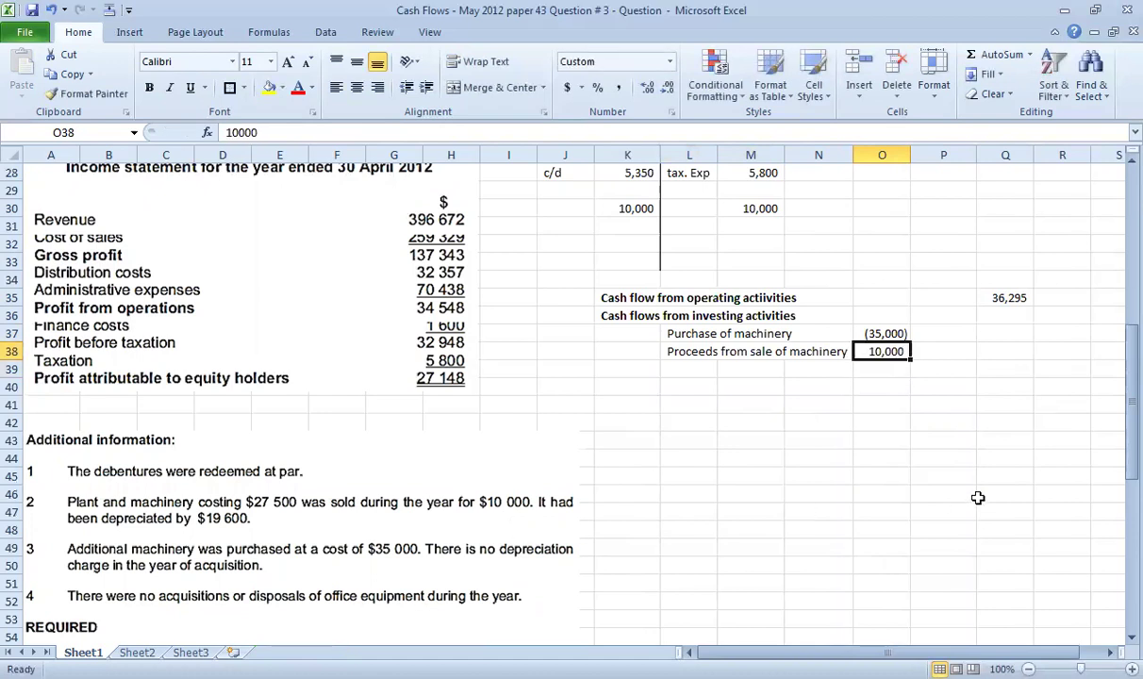
Review the profit on disposal and neighbouring adjustments in the operating activities statement against the sale proceeds in O38
scroll(972, 443, up, 3)
scroll(972, 443, up, 6)
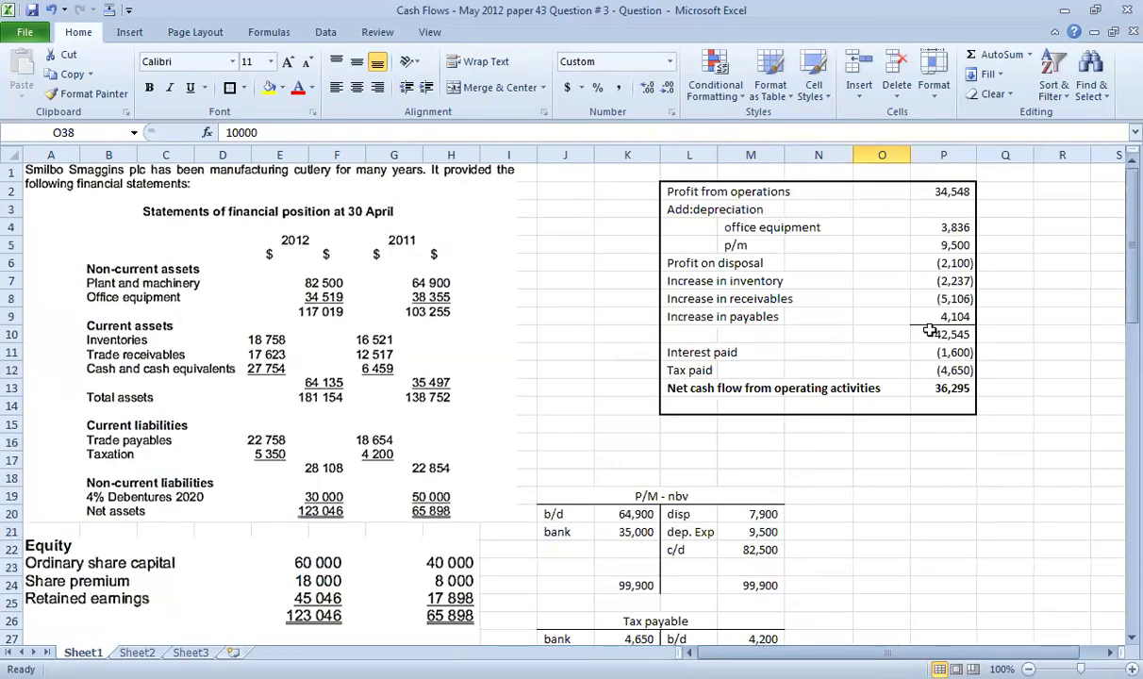
click(957, 264)
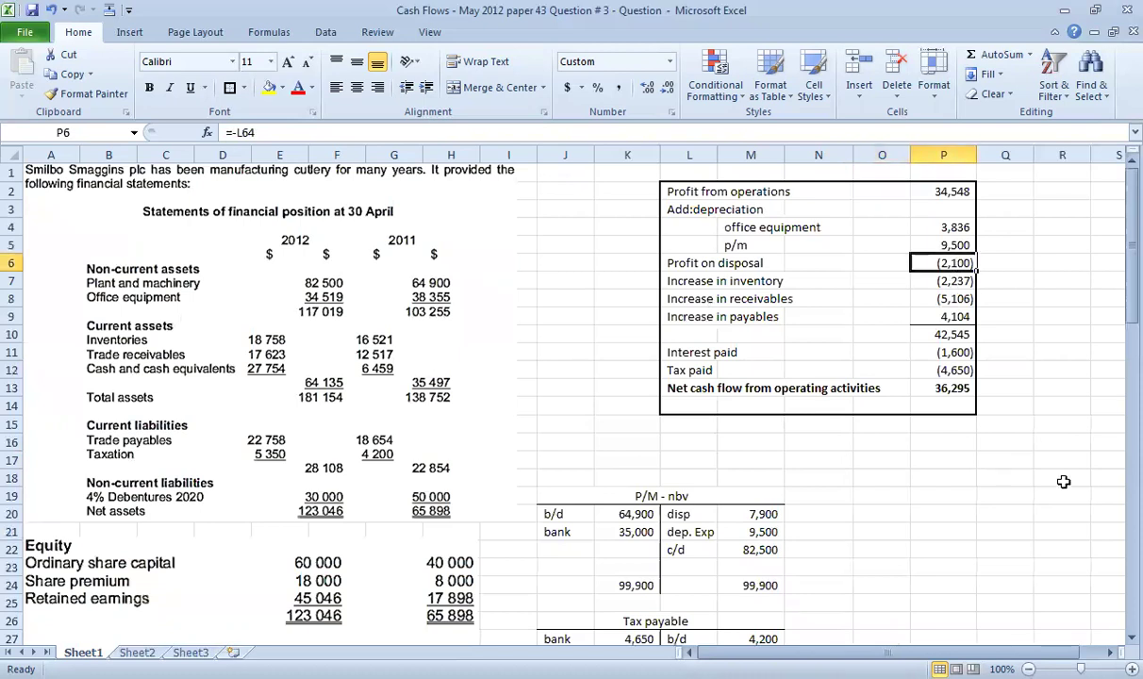
click(910, 185)
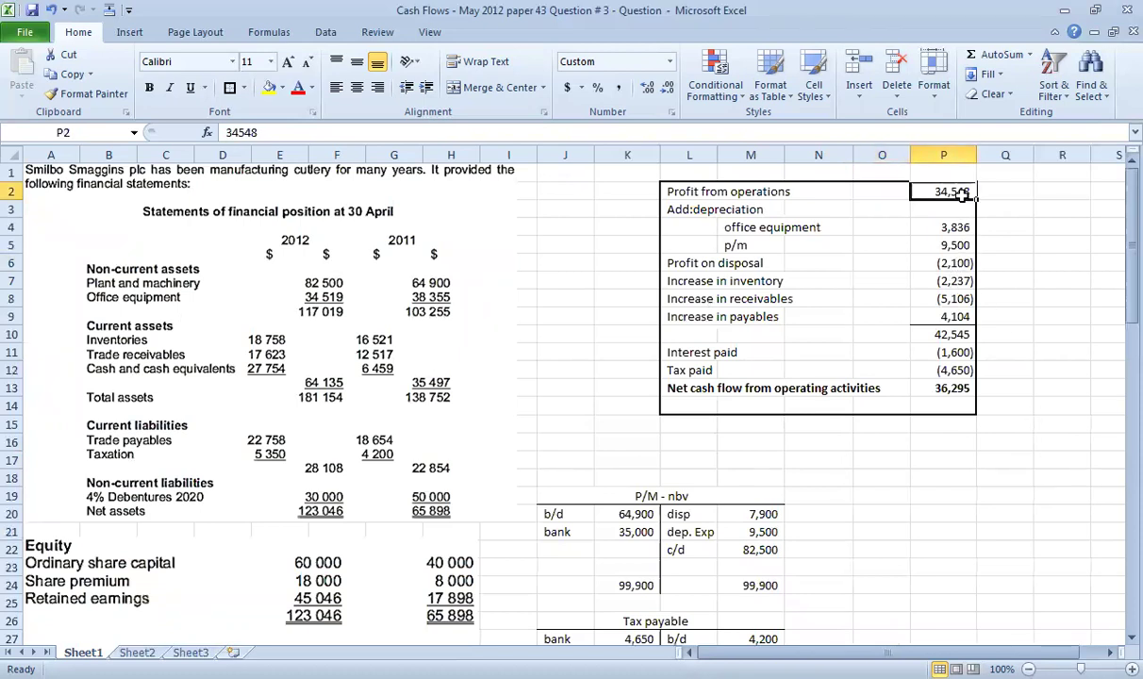
click(911, 277)
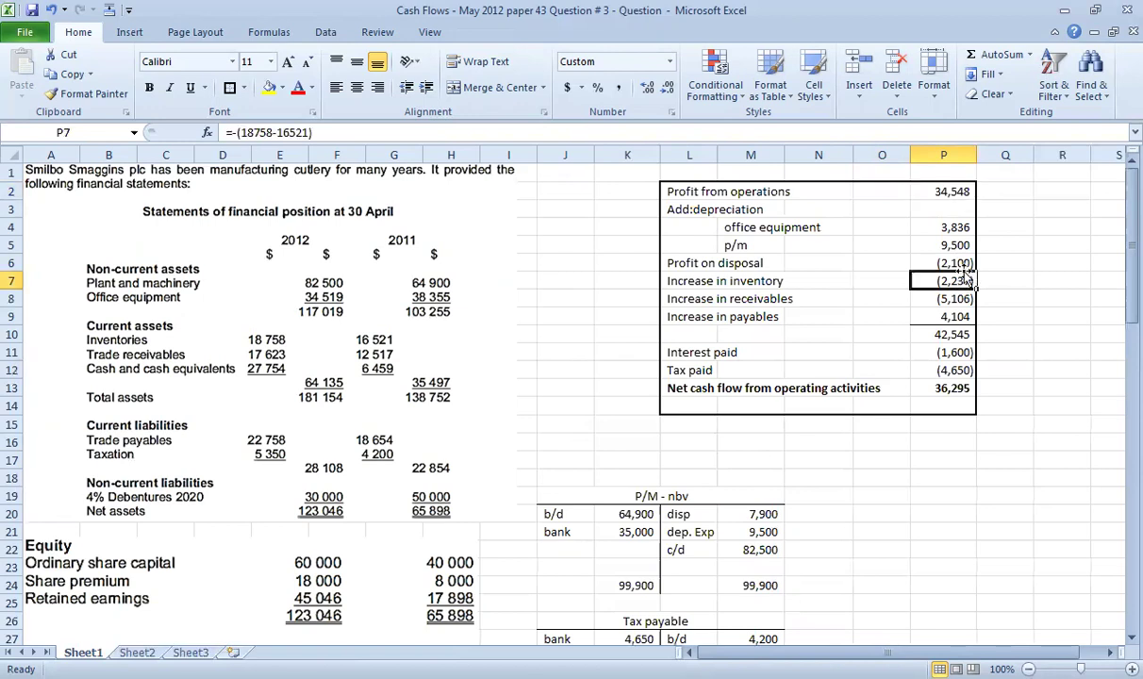
scroll(900, 519, down, 5)
scroll(903, 354, down, 4)
click(886, 351)
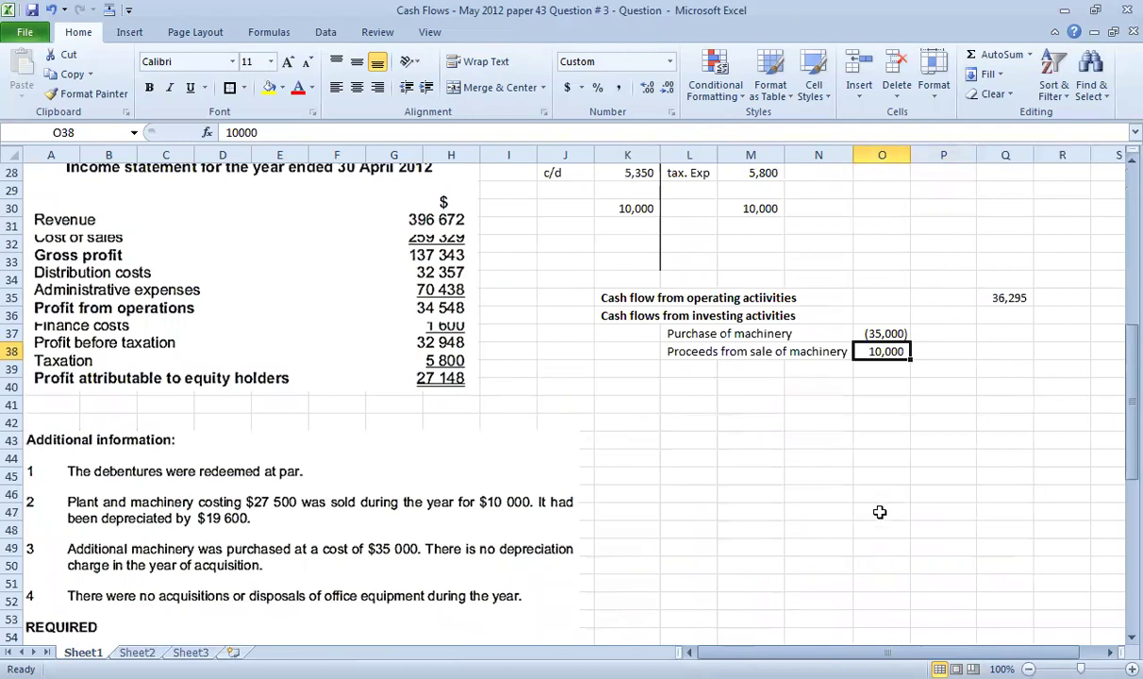
scroll(756, 426, down, 1)
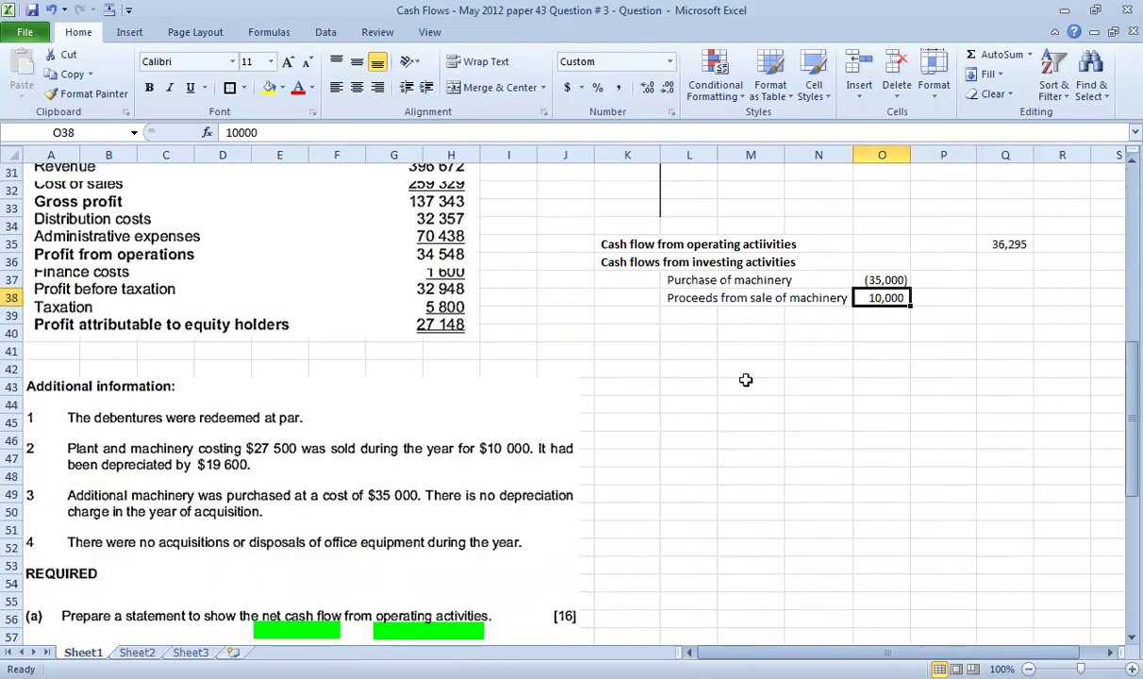
Total the investing cash flows in Q38 with the formula =SUM(O37:O38)
click(1001, 297)
key(alt+equal)
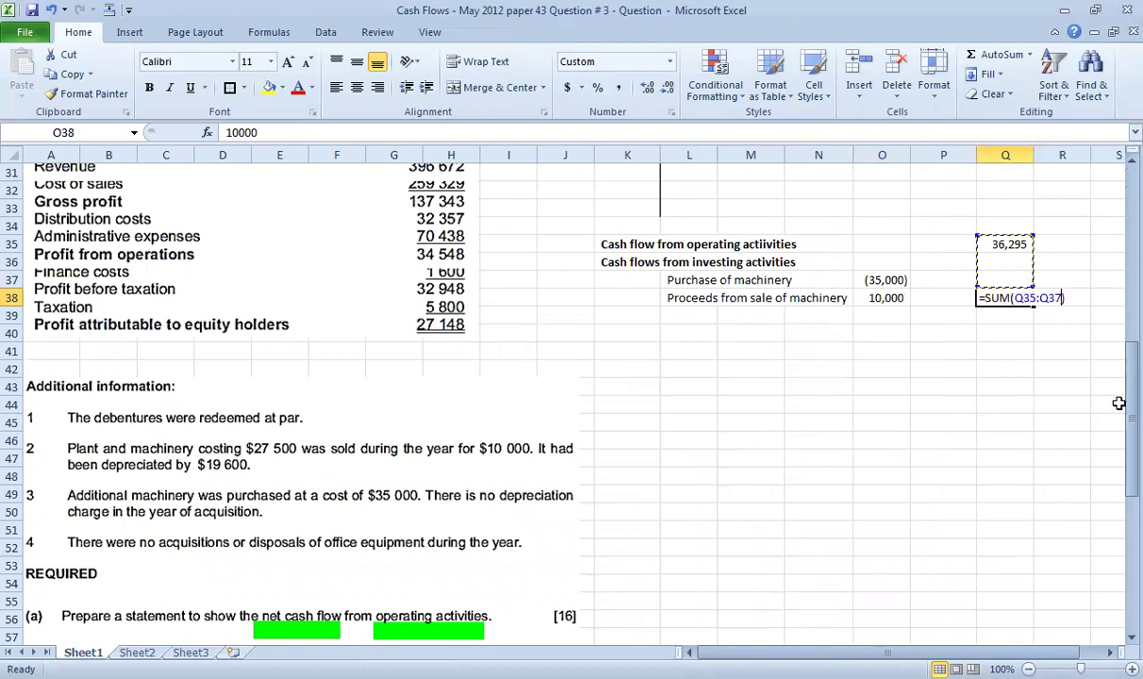
click(894, 281)
drag(896, 289, 899, 298)
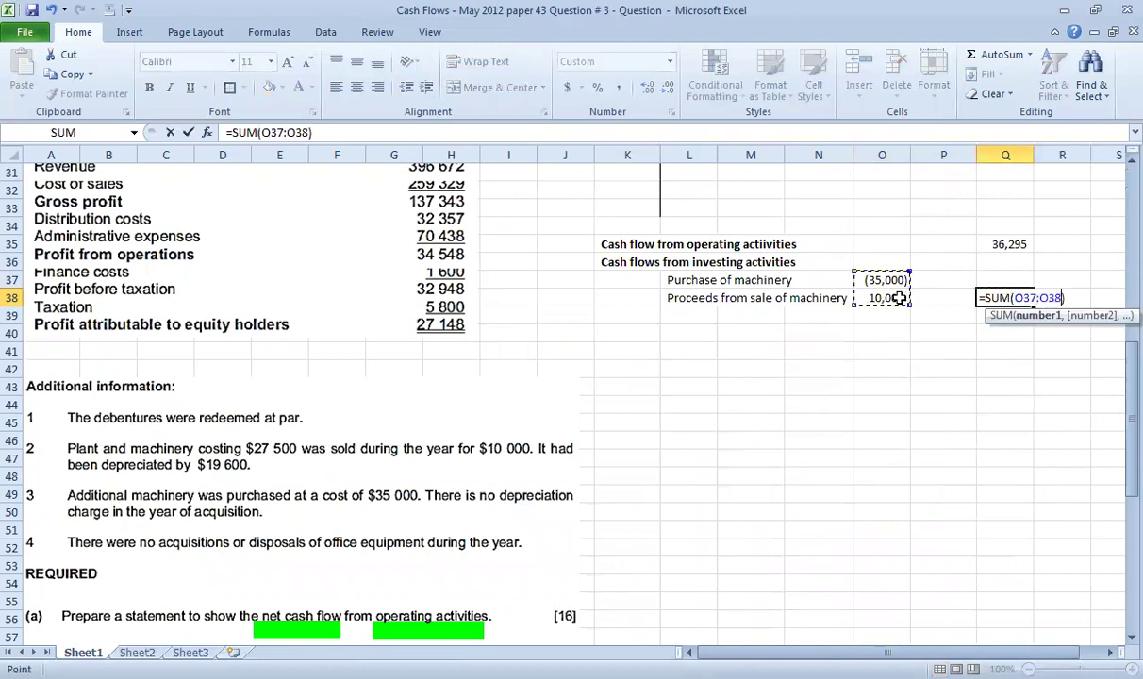
key(Return)
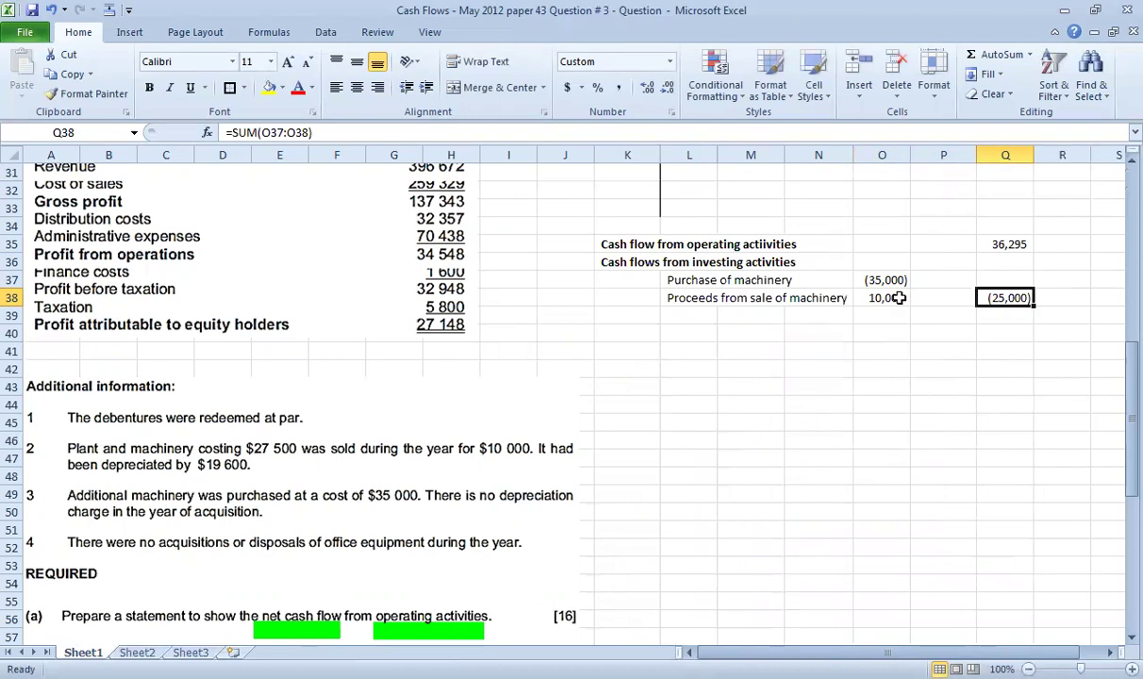
Add a bottom border to O38, under the machinery sale proceeds amount
click(899, 298)
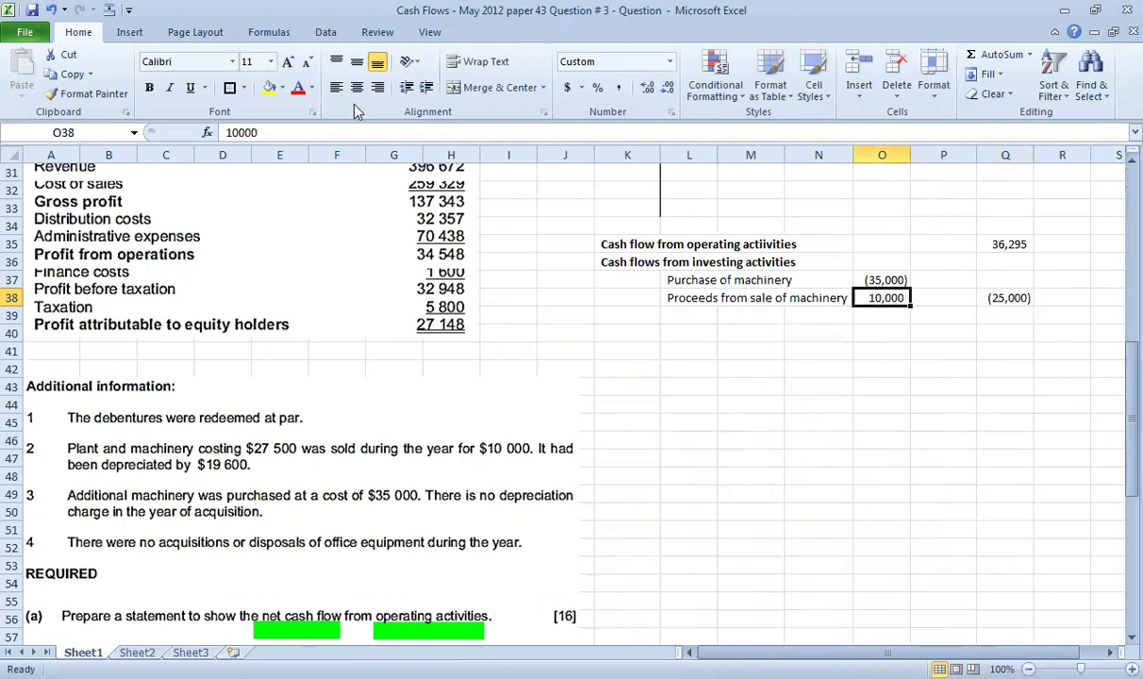
click(243, 90)
click(257, 128)
click(748, 384)
Enter the heading "Cash flows from financing activities" in K39, below the investing section
click(625, 315)
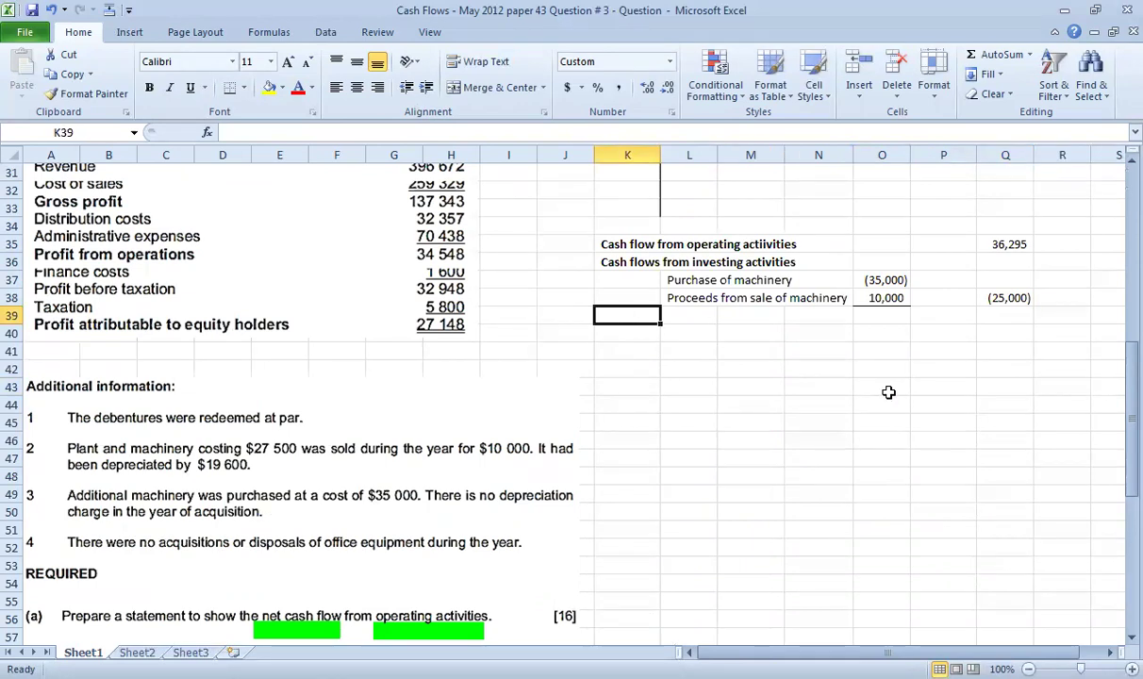
text(Cas)
text(h flows from fina)
text(nce)
text(ng acti)
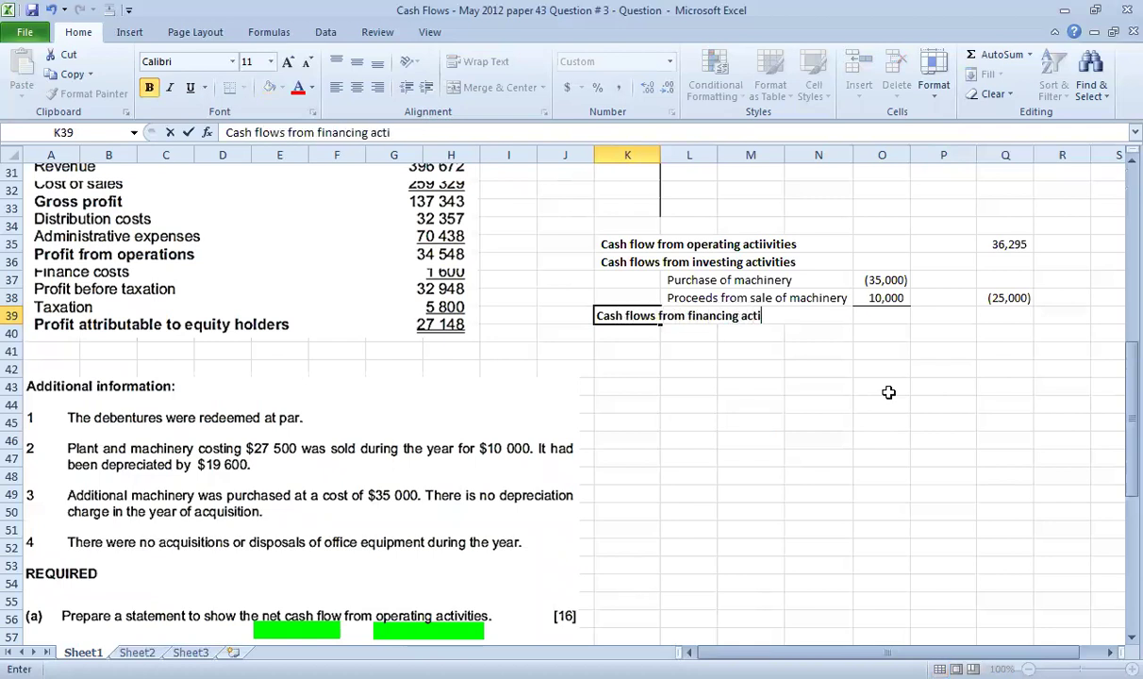
text(vities)
key(Return)
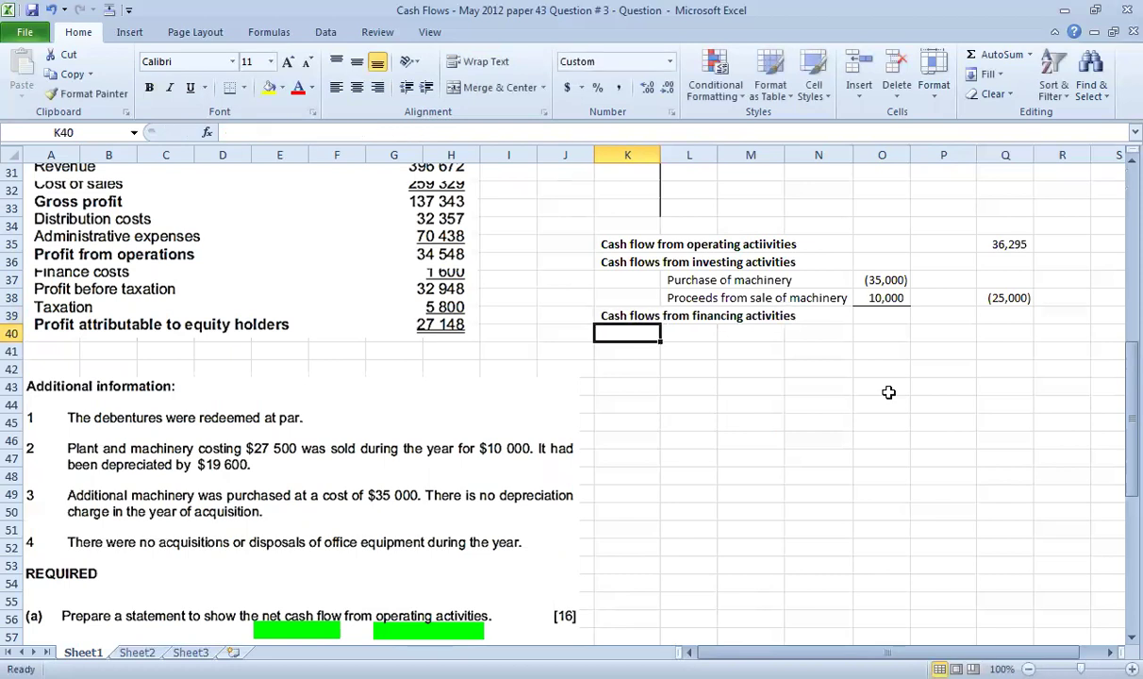
Enter the label "redemption of debentures" in L40, as the first line under the financing activities heading
key(Right)
key(Right)
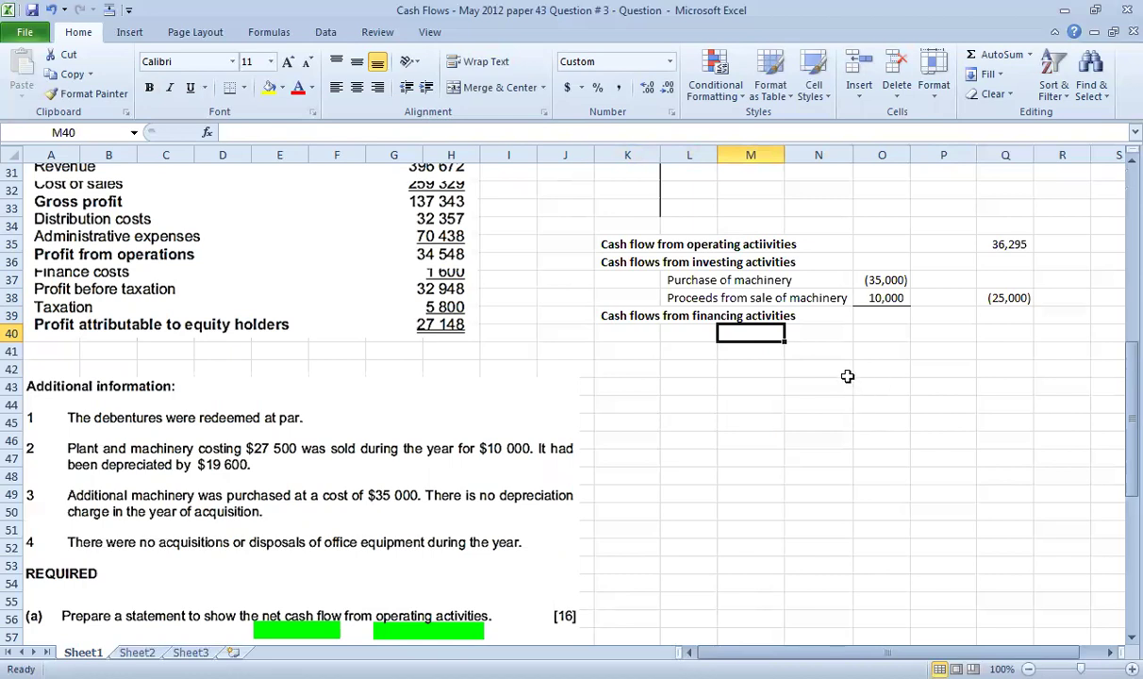
click(688, 329)
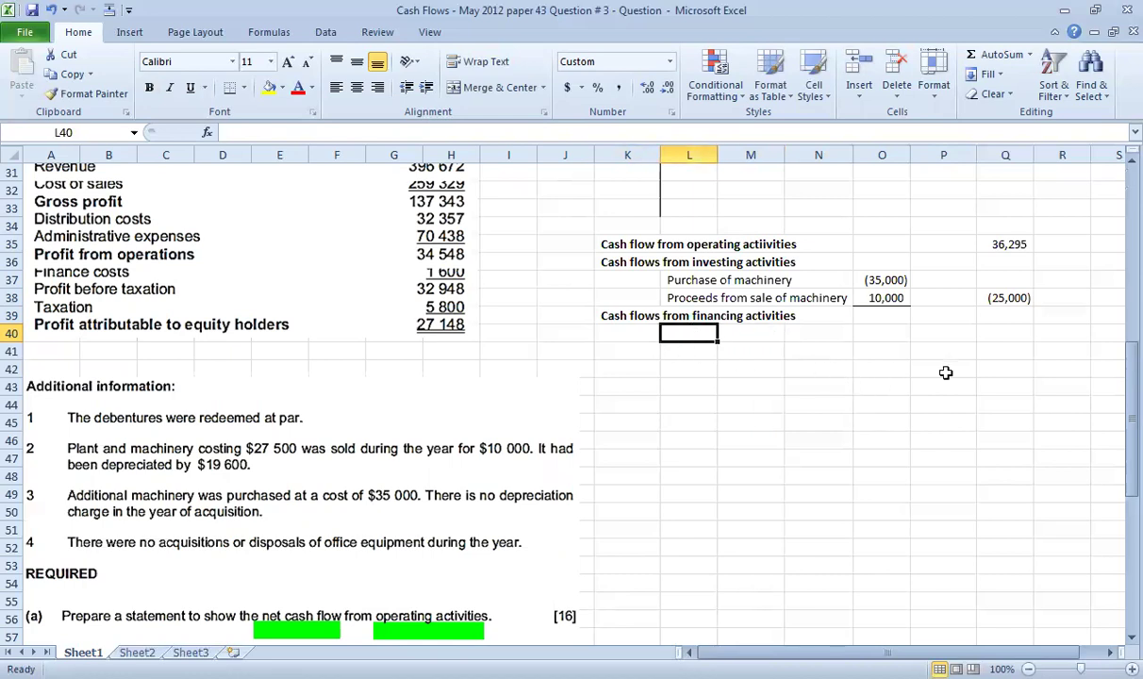
text(redempt)
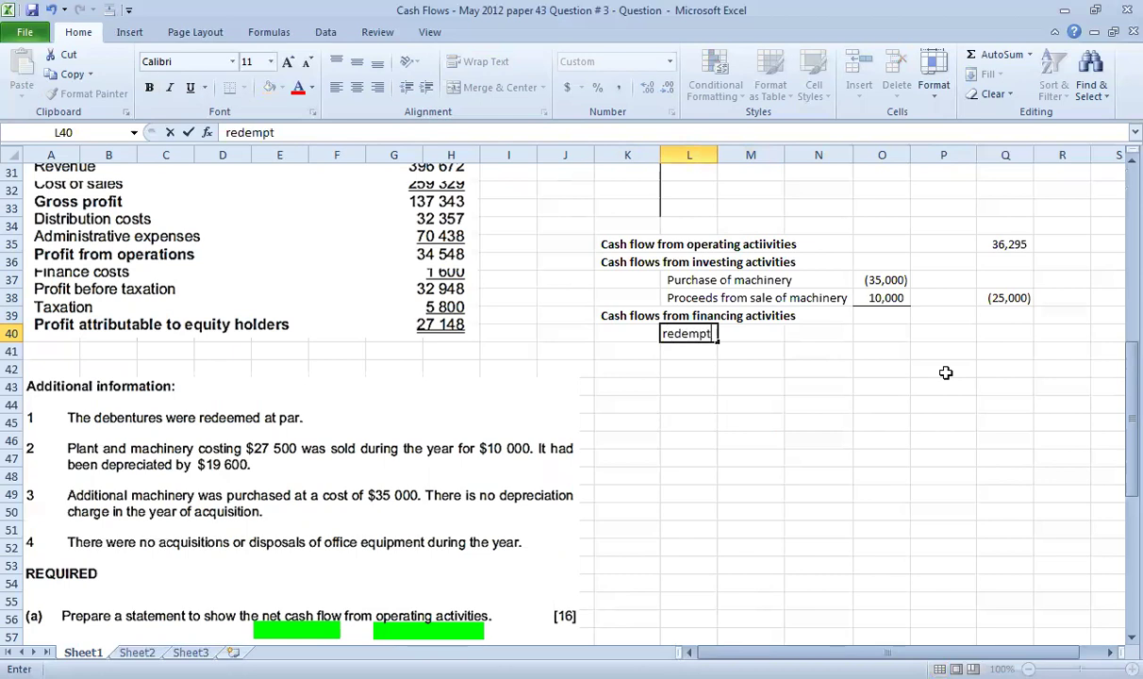
text(ion of debentures)
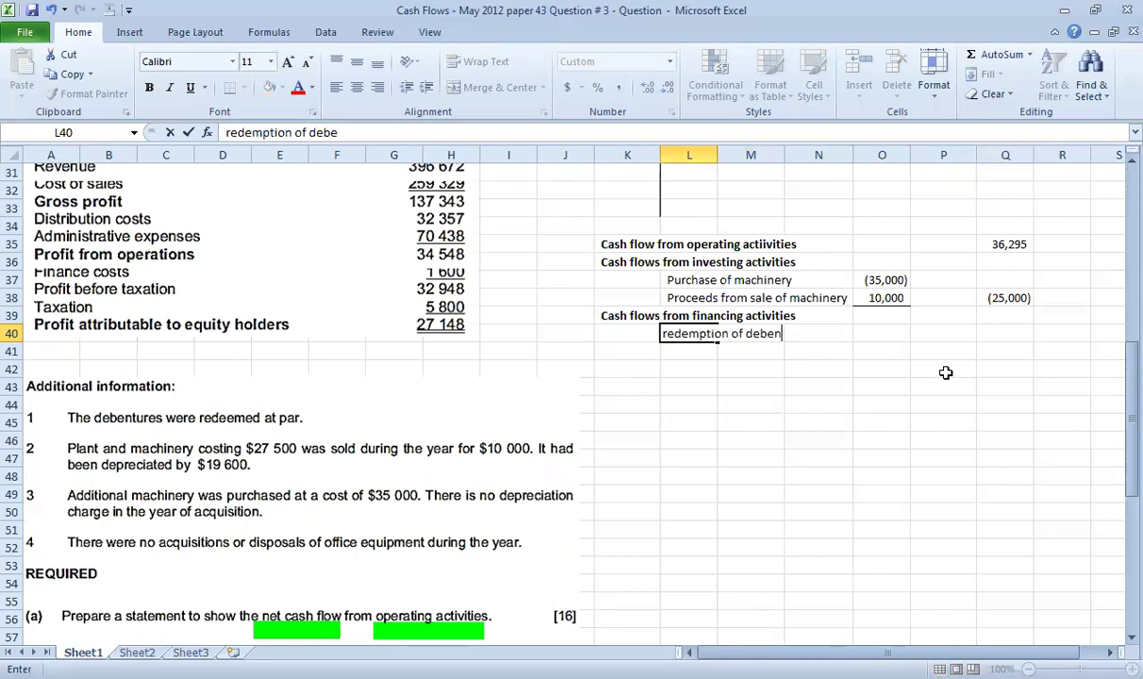
key(Right)
key(Right)
key(Right)
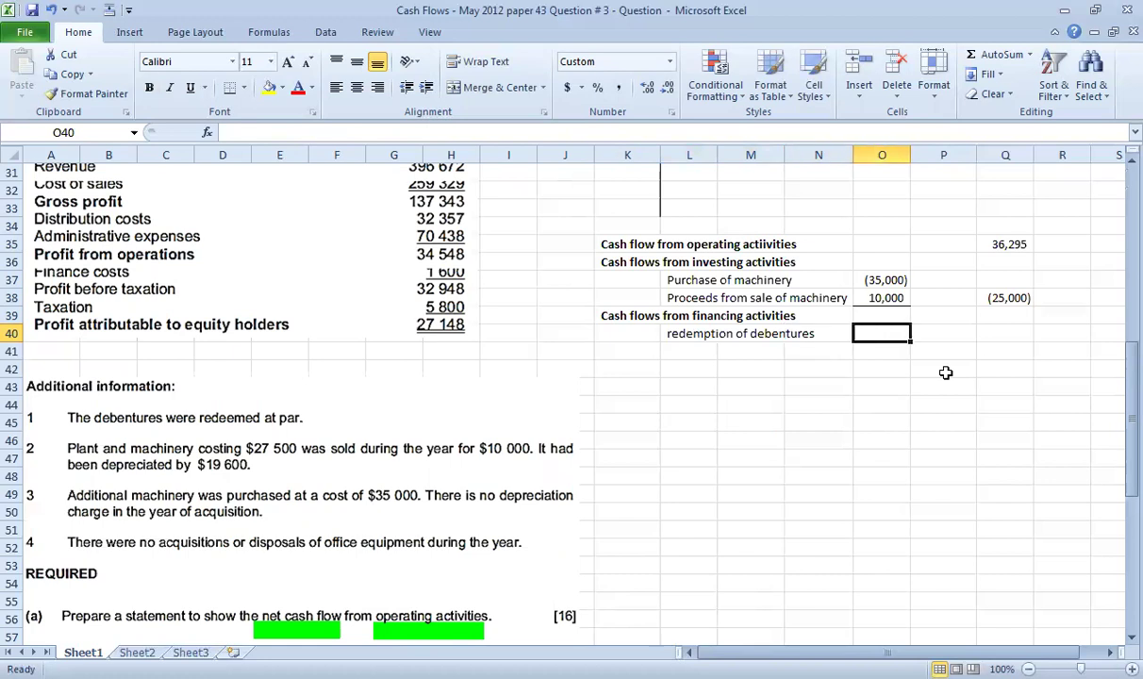
text(=)
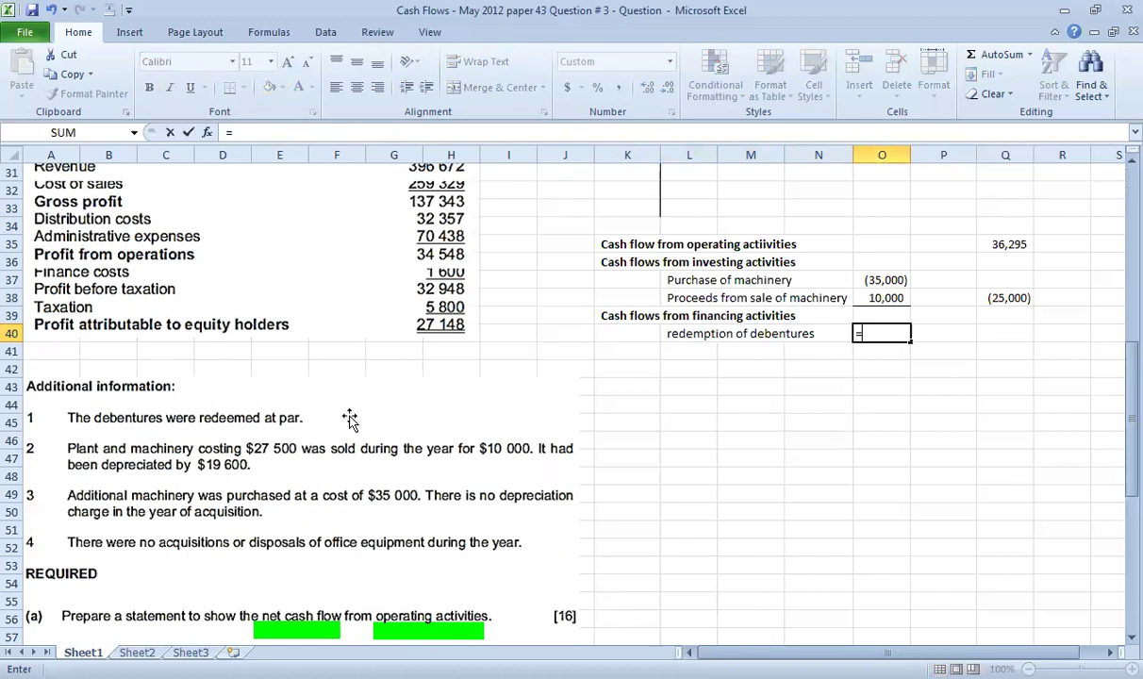
scroll(335, 358, up, 8)
scroll(228, 399, up, 1)
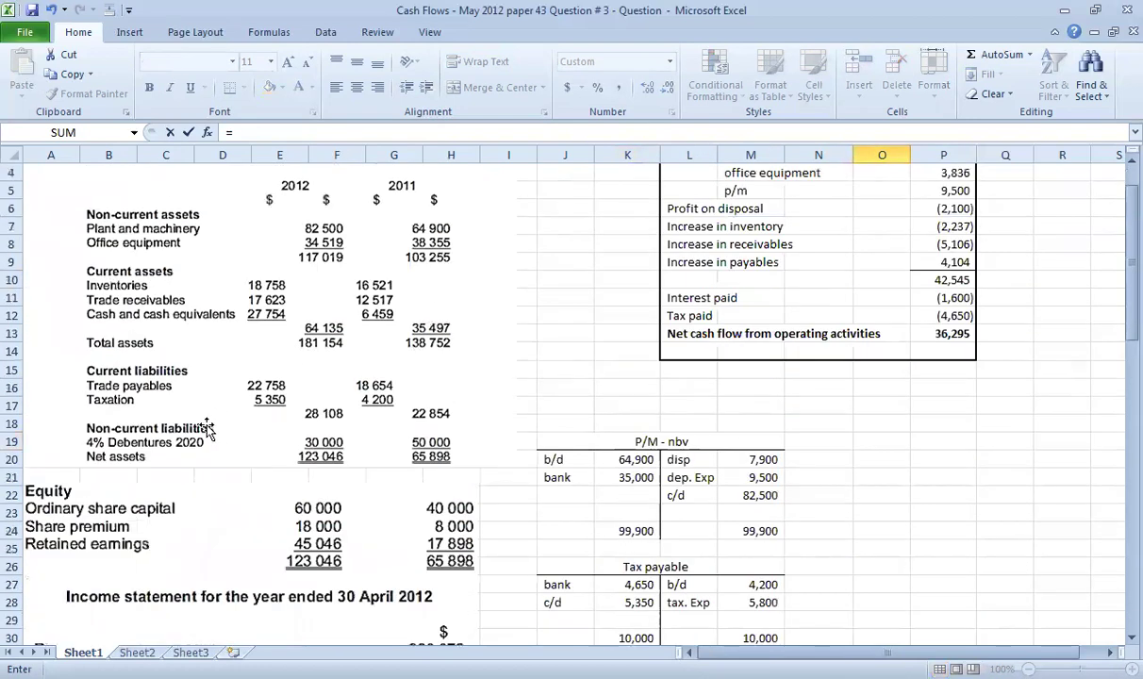
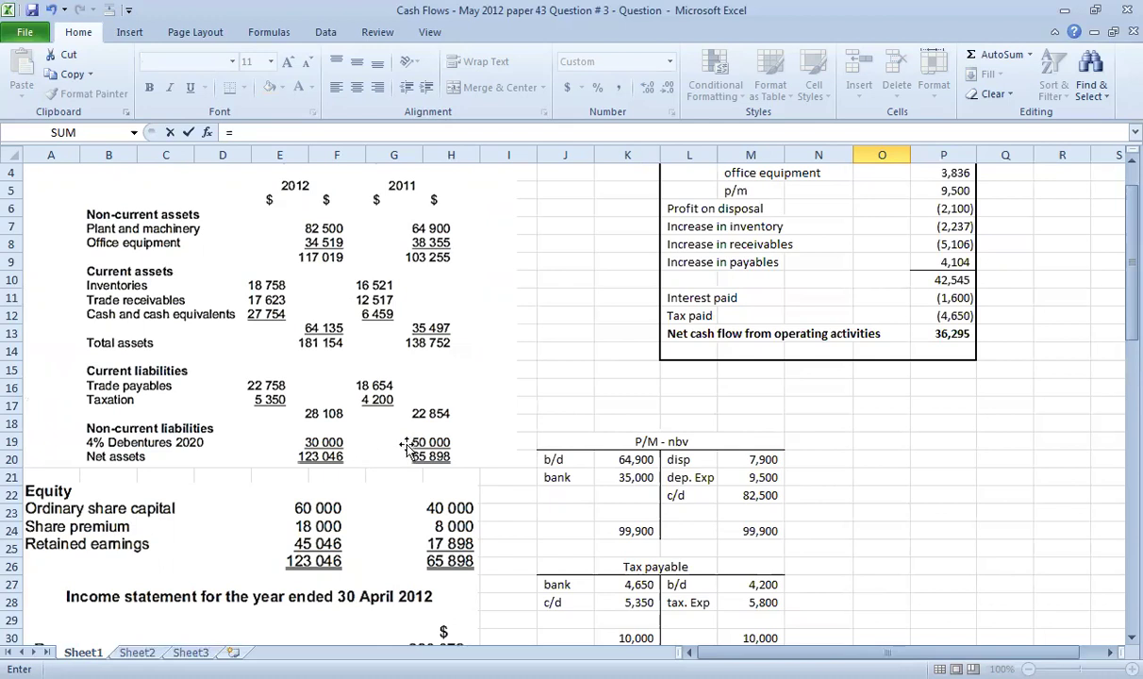
scroll(594, 382, down, 4)
scroll(595, 378, down, 4)
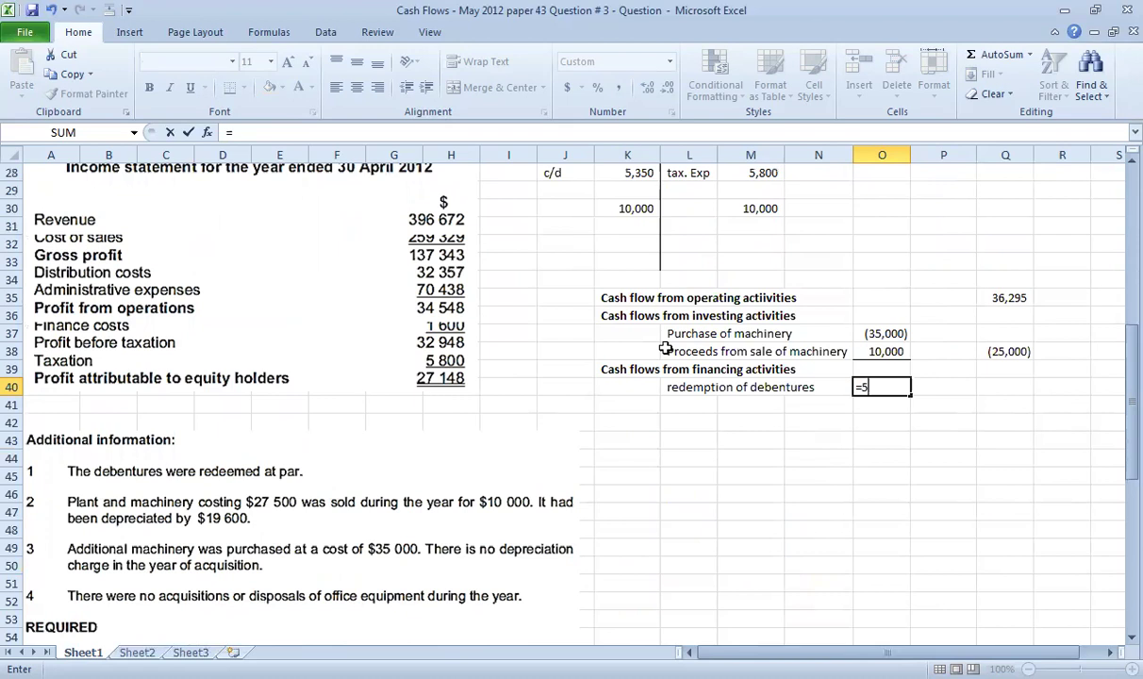
text(000)
key(BackSpace)
key(BackSpace)
key(BackSpace)
key(BackSpace)
text(=-(50000)
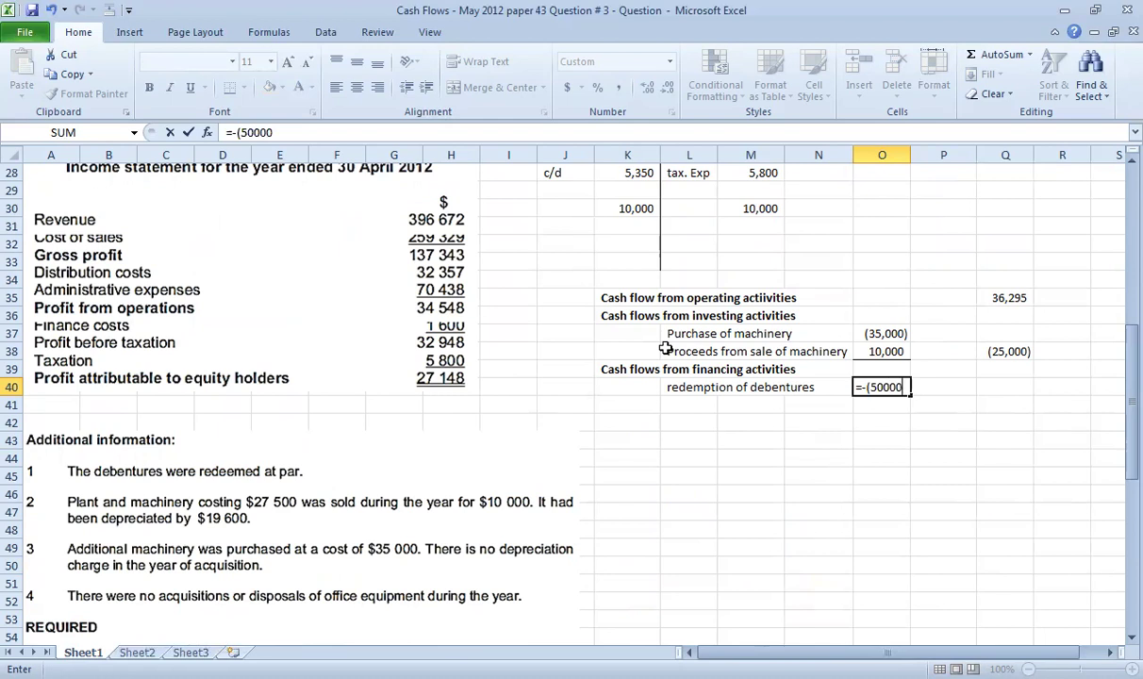
text(-30000))
key(Return)
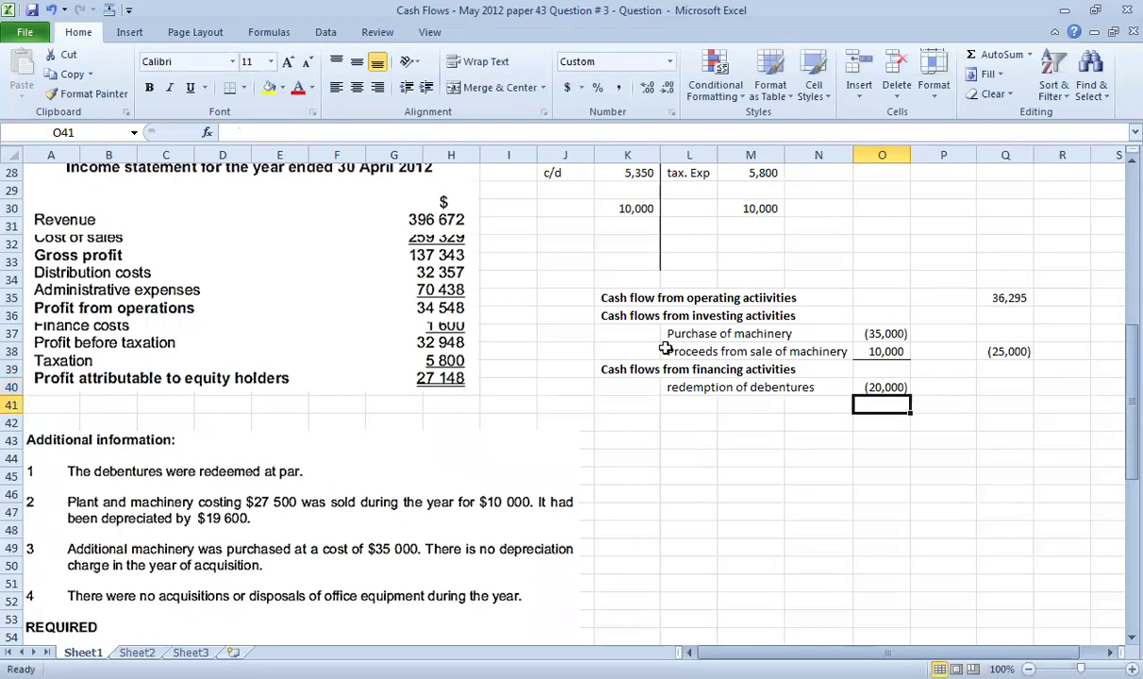
Check the retained earnings movement with a temporary =17898+27148 calculation in P24, and clear the cell
click(693, 403)
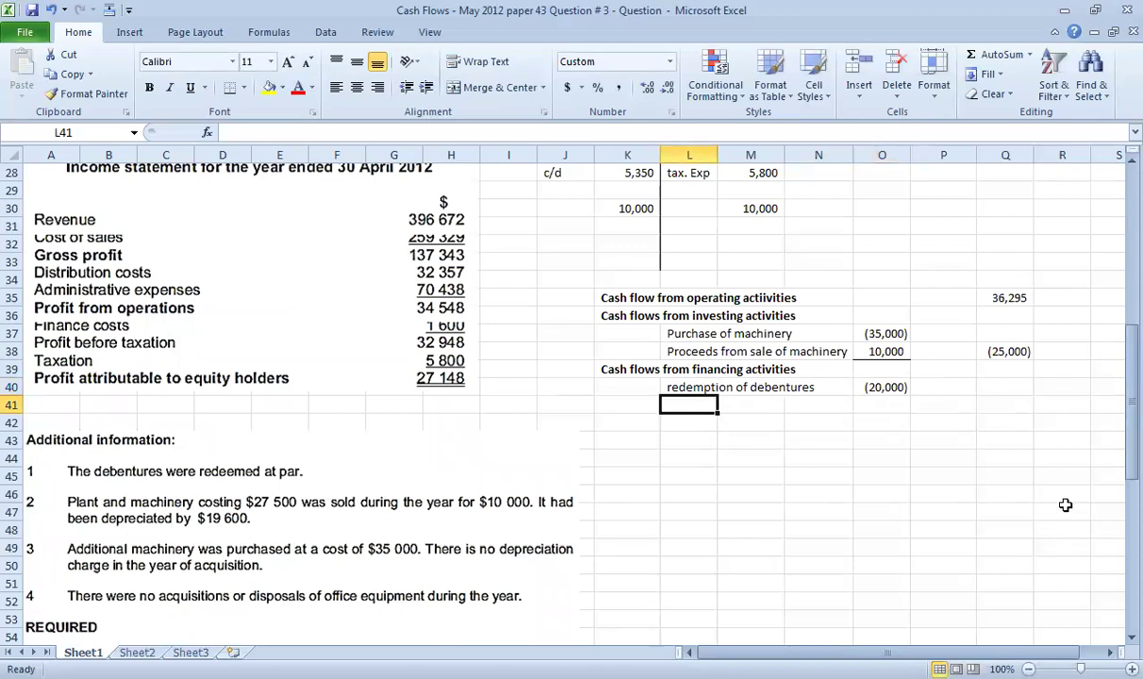
scroll(262, 502, up, 9)
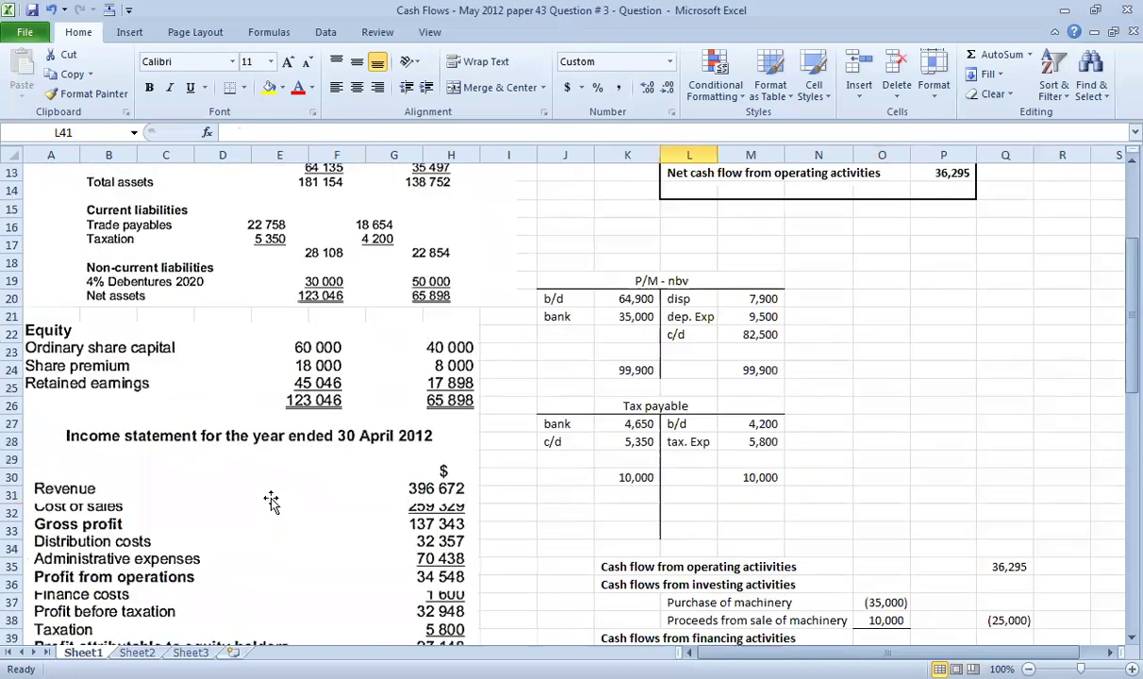
scroll(259, 513, down, 3)
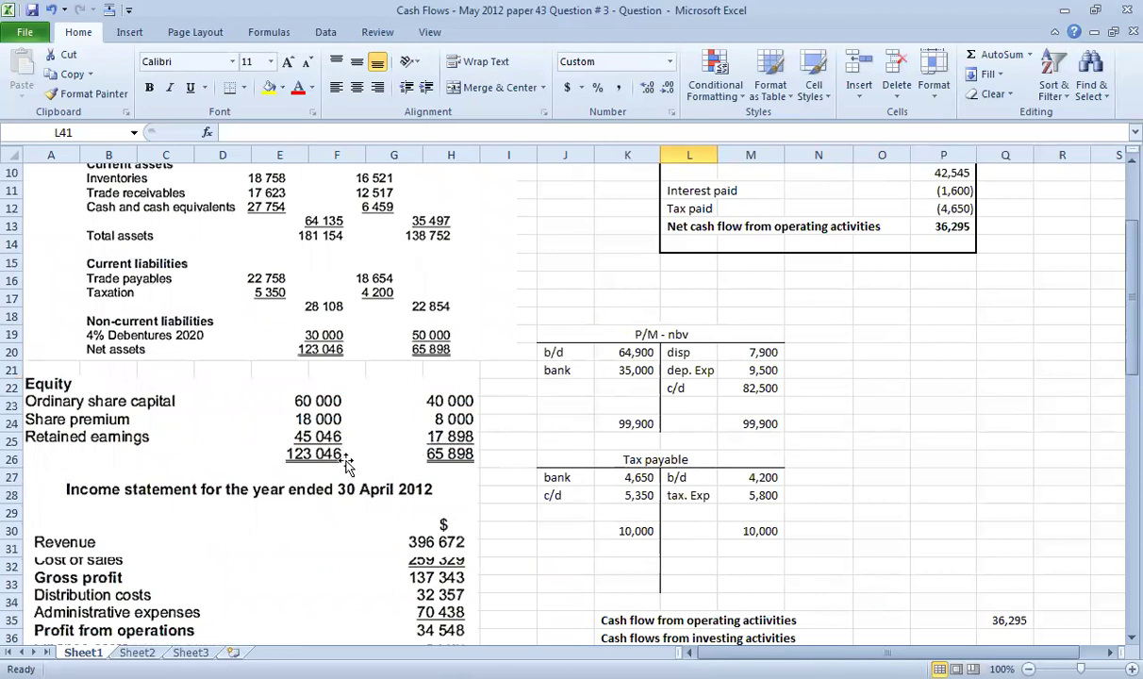
scroll(425, 448, down, 3)
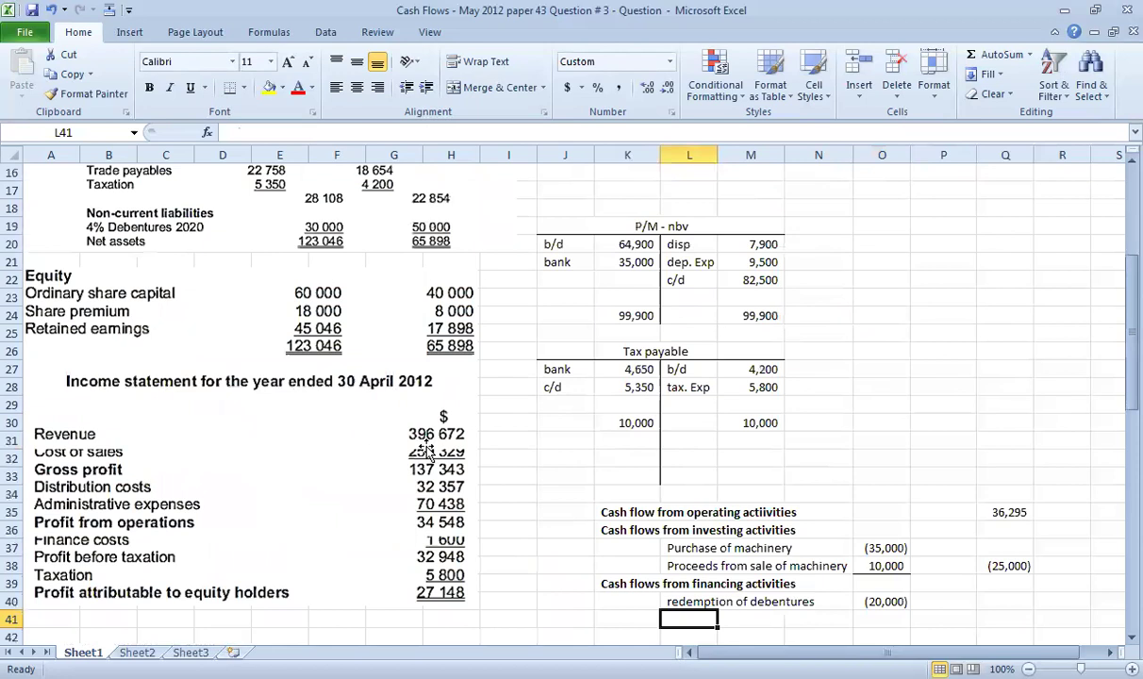
click(915, 265)
text(=)
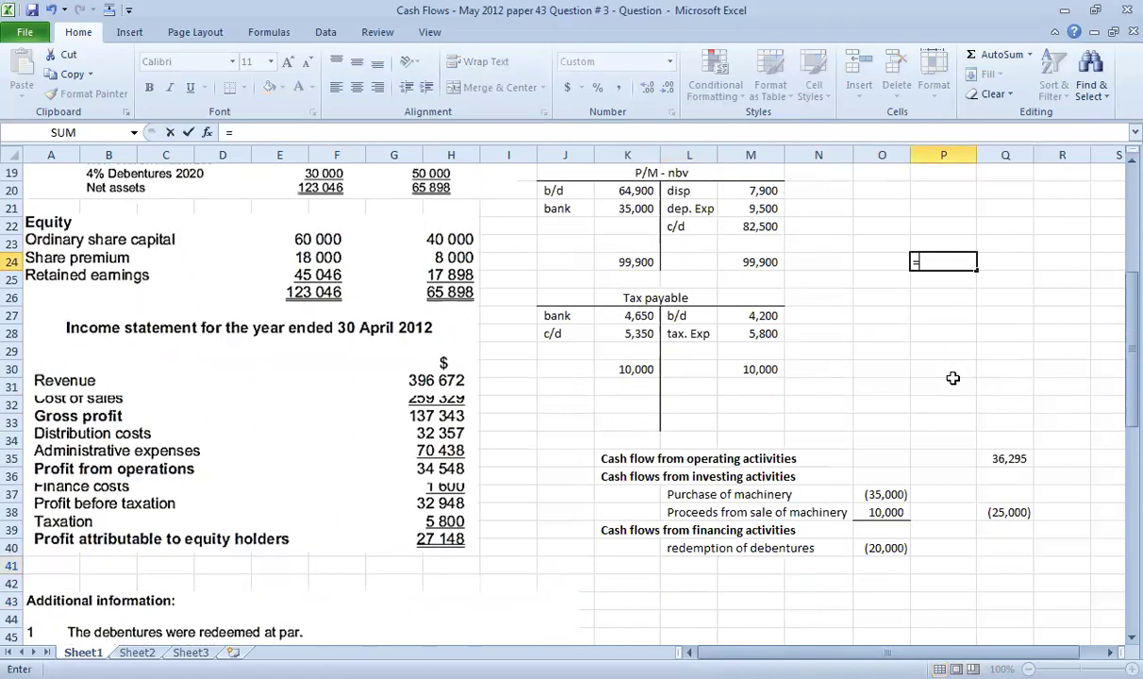
text(17898+27148)
key(Return)
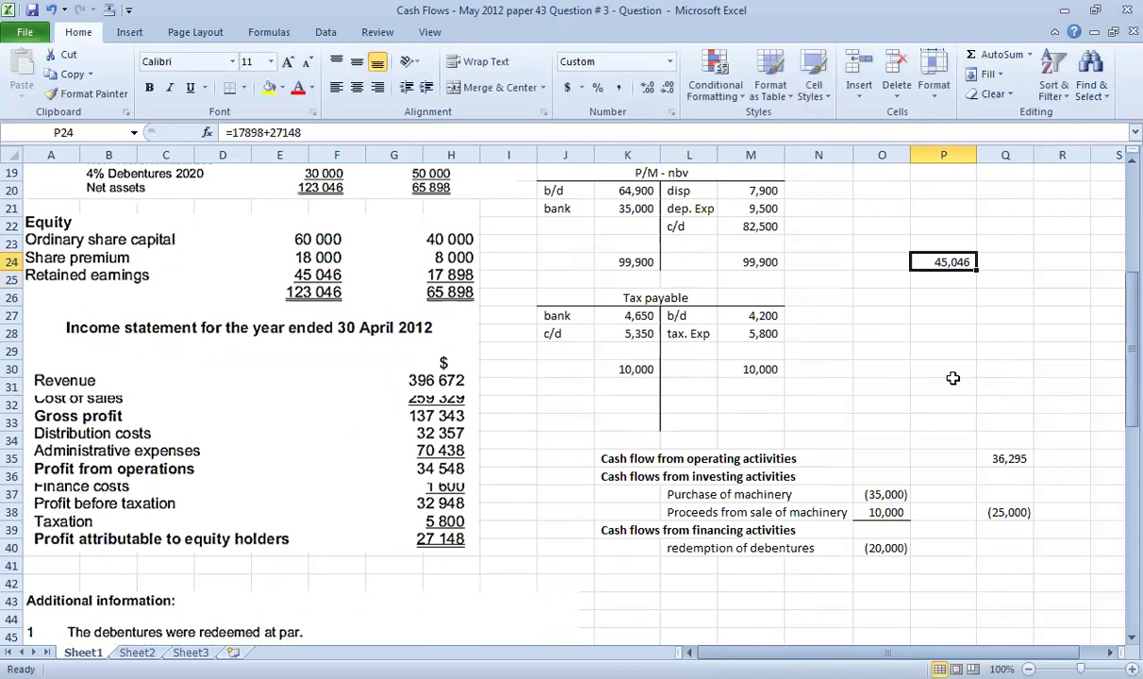
key(F2)
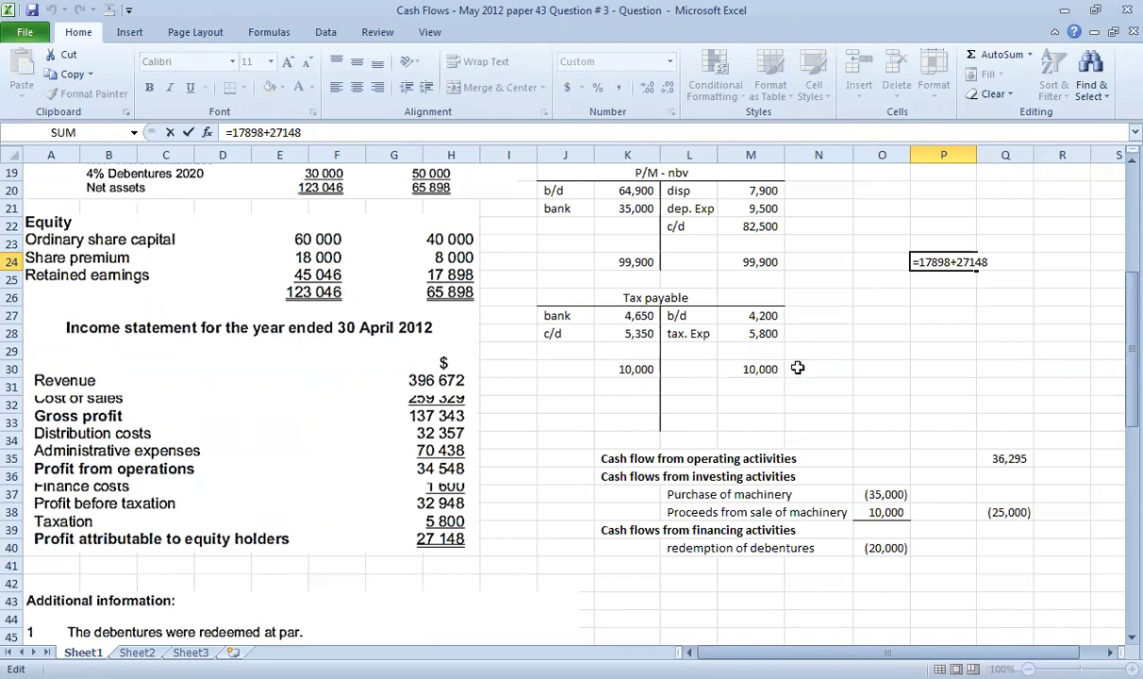
key(ctrl+Return)
key(Delete)
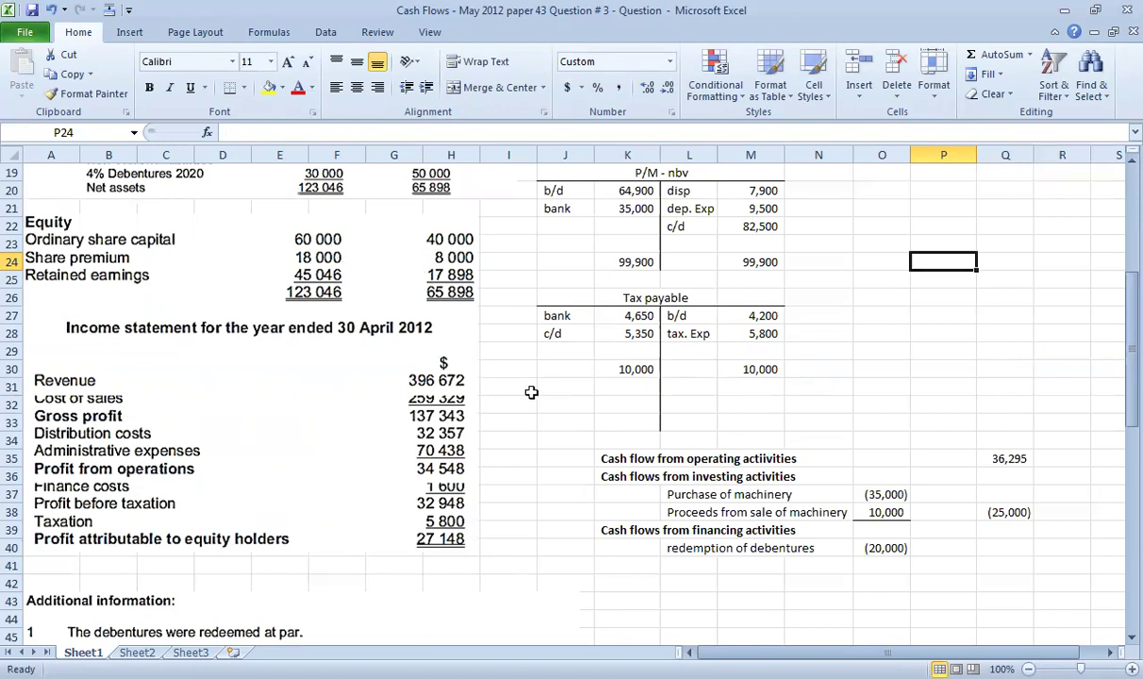
Enter the label "proceeds from share issue" in L41, under the debenture redemption line
click(688, 565)
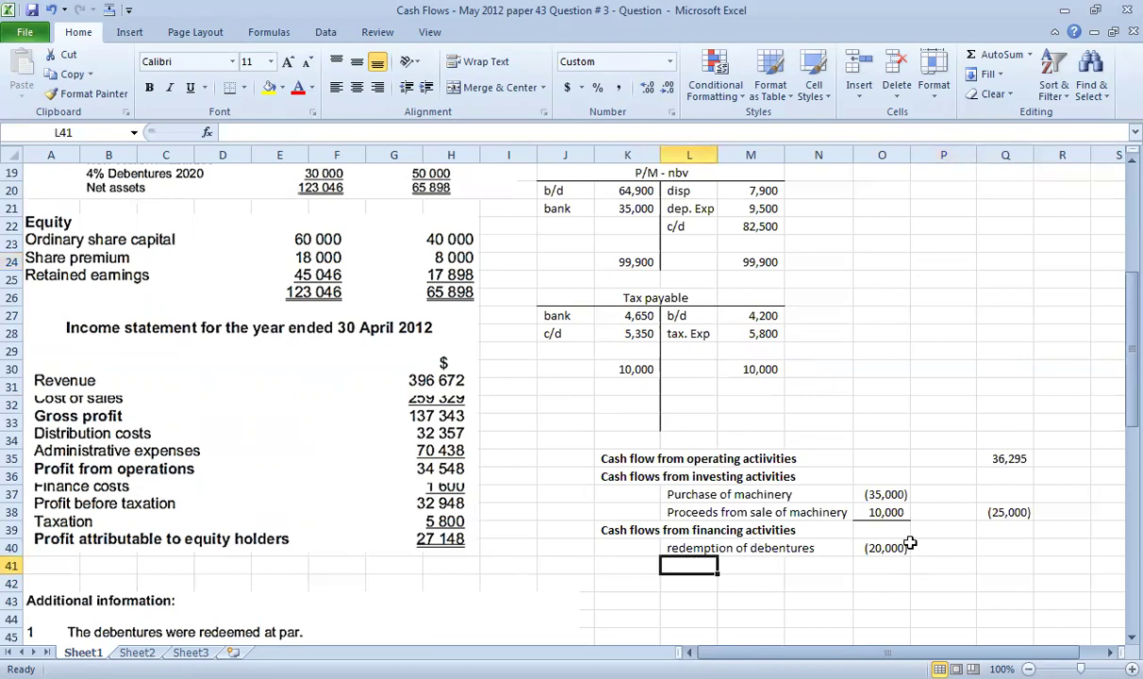
text(p)
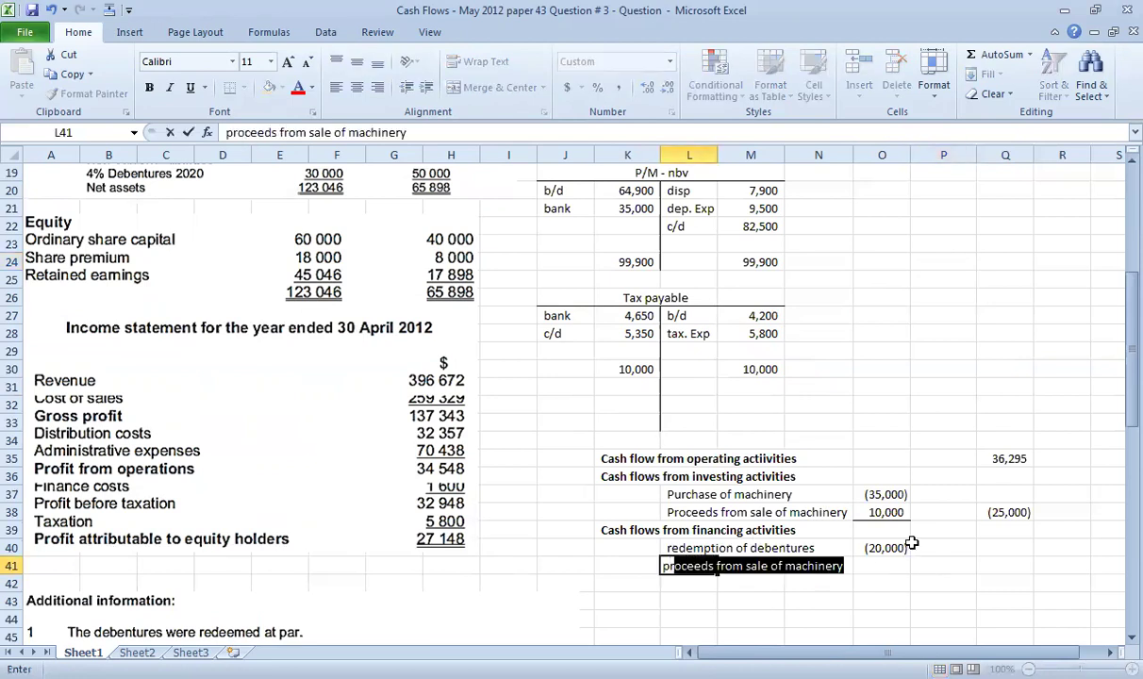
text(roceeds from )
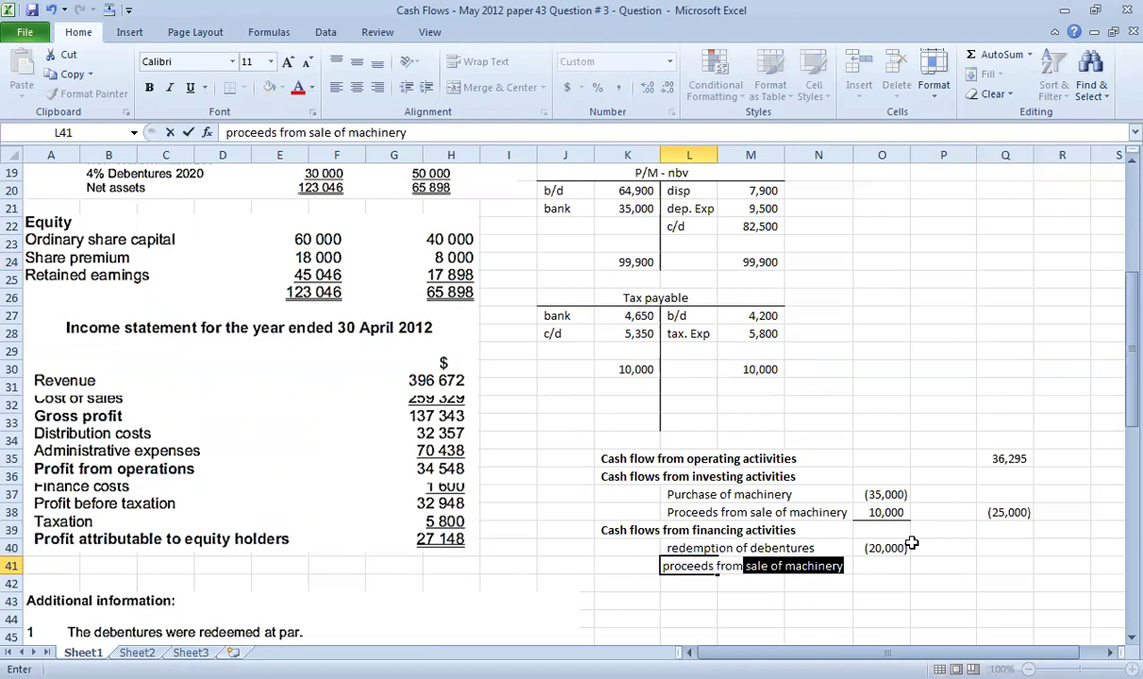
text(share issue)
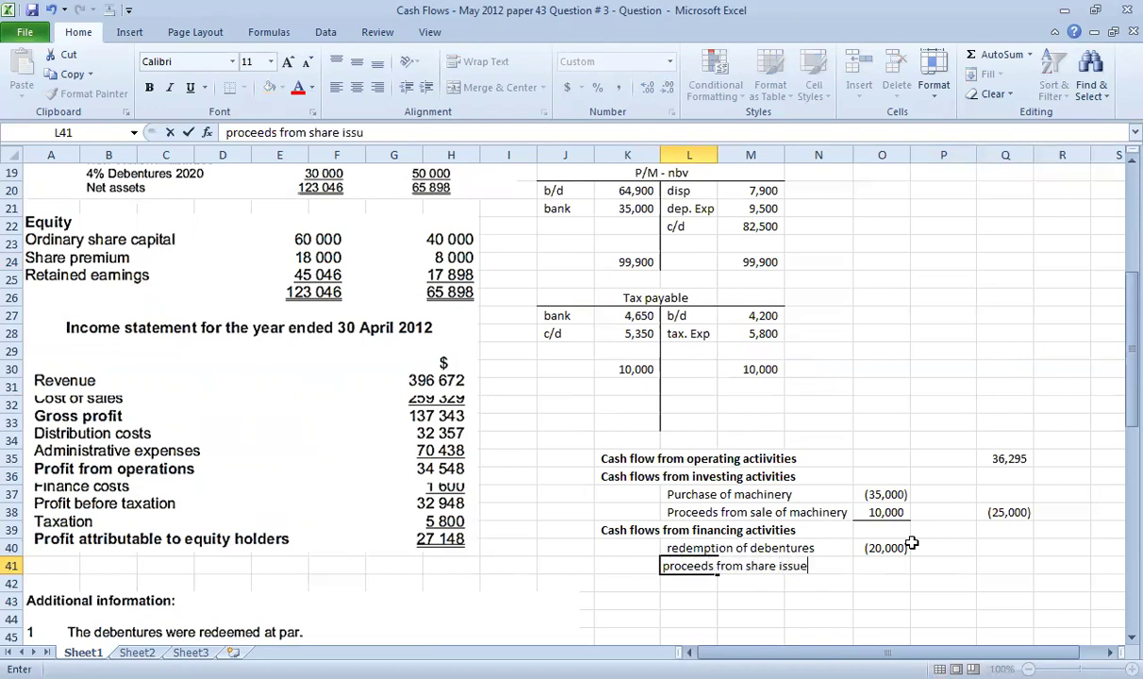
key(Tab)
key(Tab)
key(Tab)
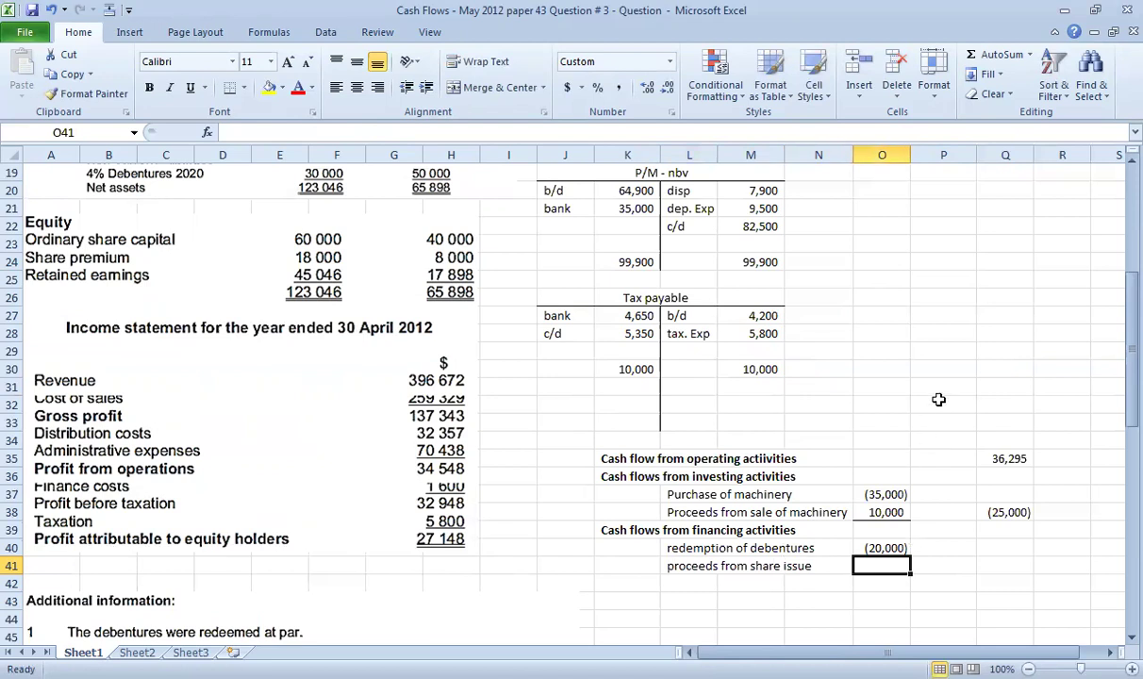
text(=()
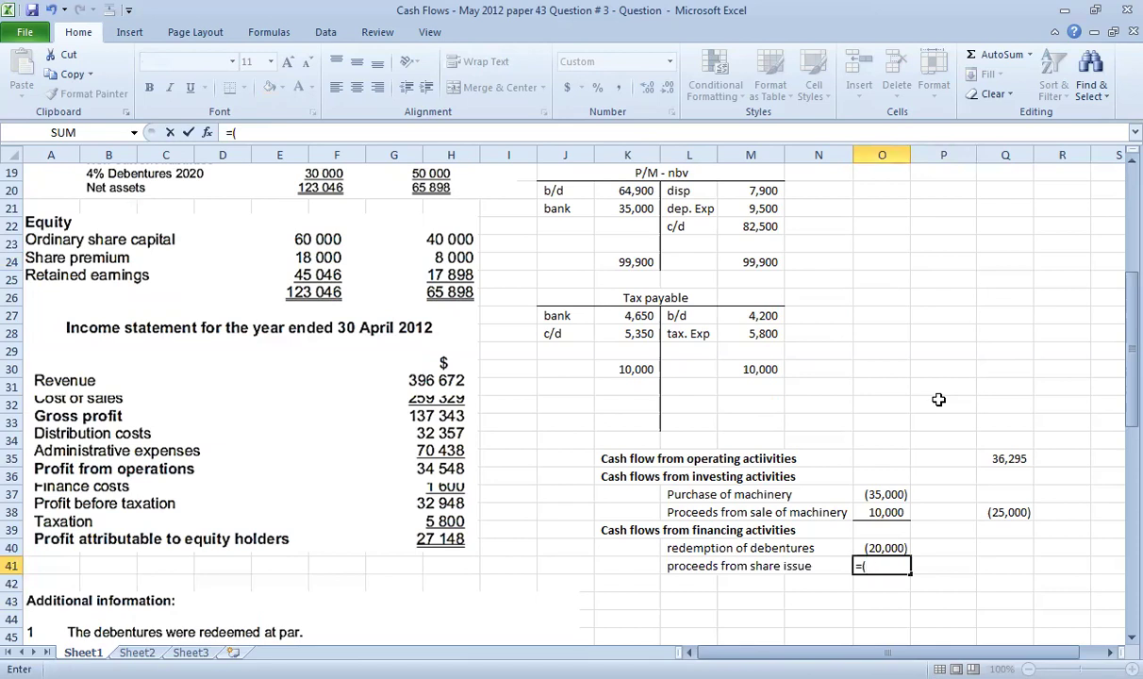
text(78000-48)
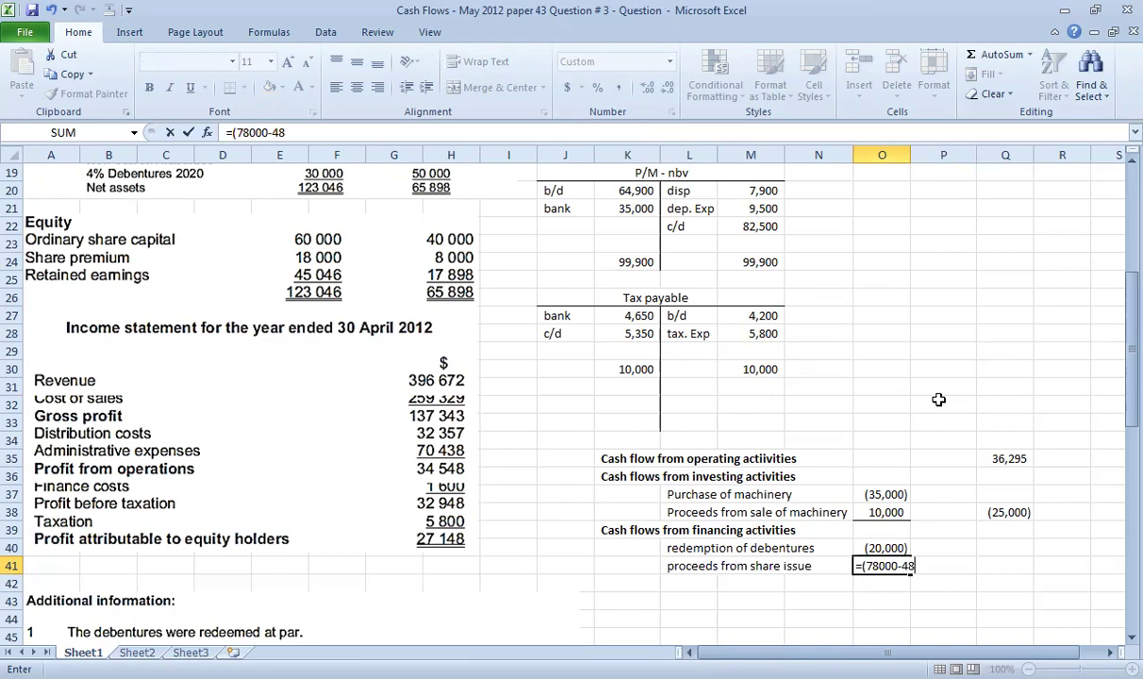
text(000))
key(Return)
key(Up)
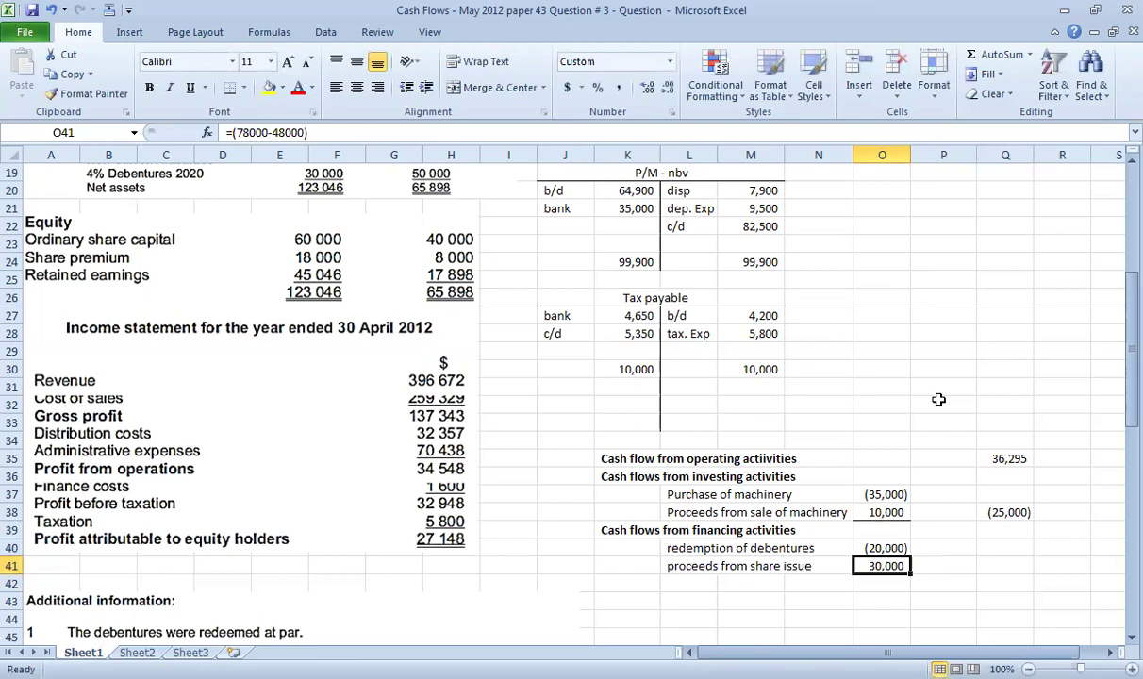
Total the financing cash flows in Q41 with =SUM(O40:O41), and add a bottom border under the share issue amount in O41
click(1013, 568)
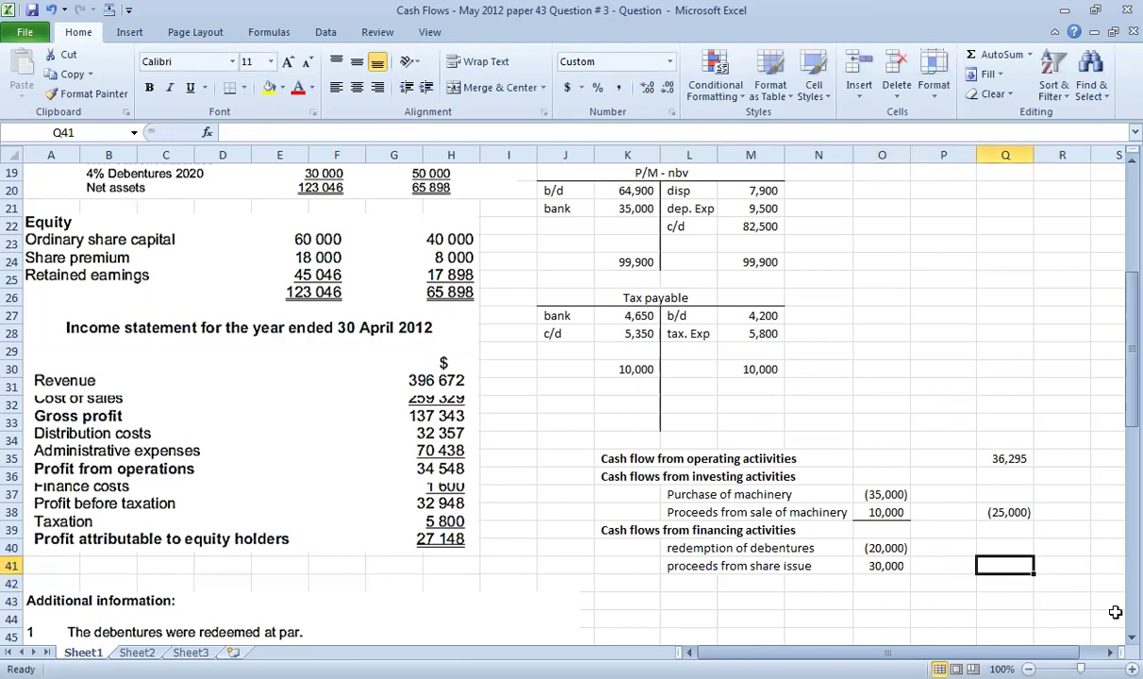
key(alt+equal)
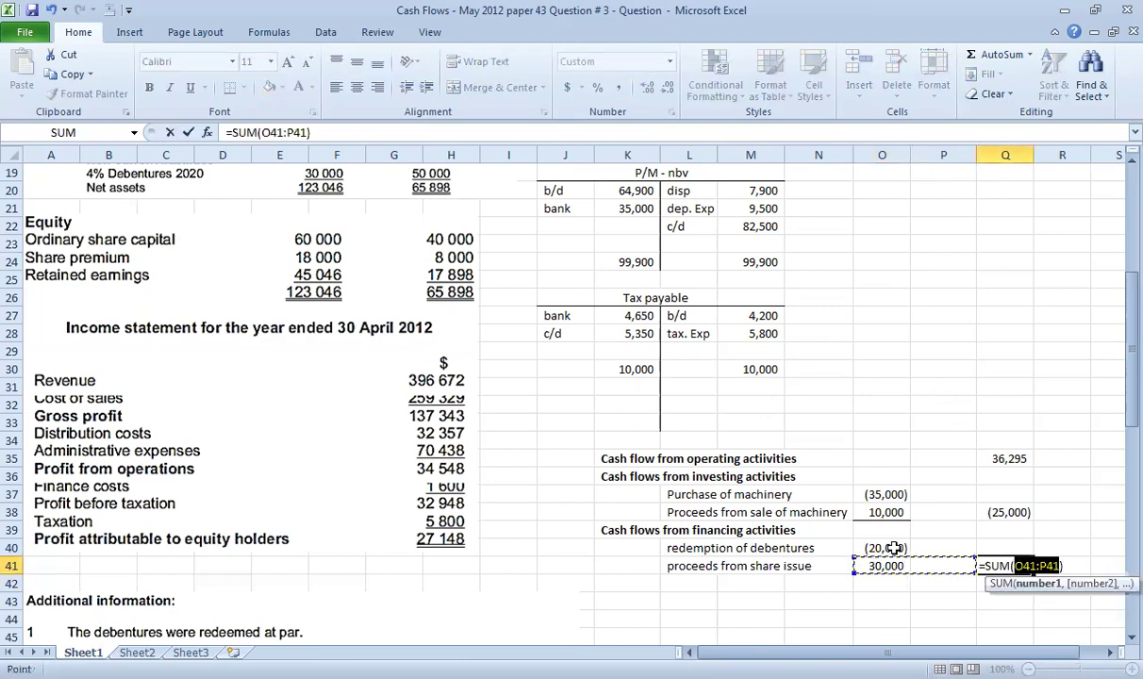
drag(894, 548, 887, 566)
key(Return)
click(887, 566)
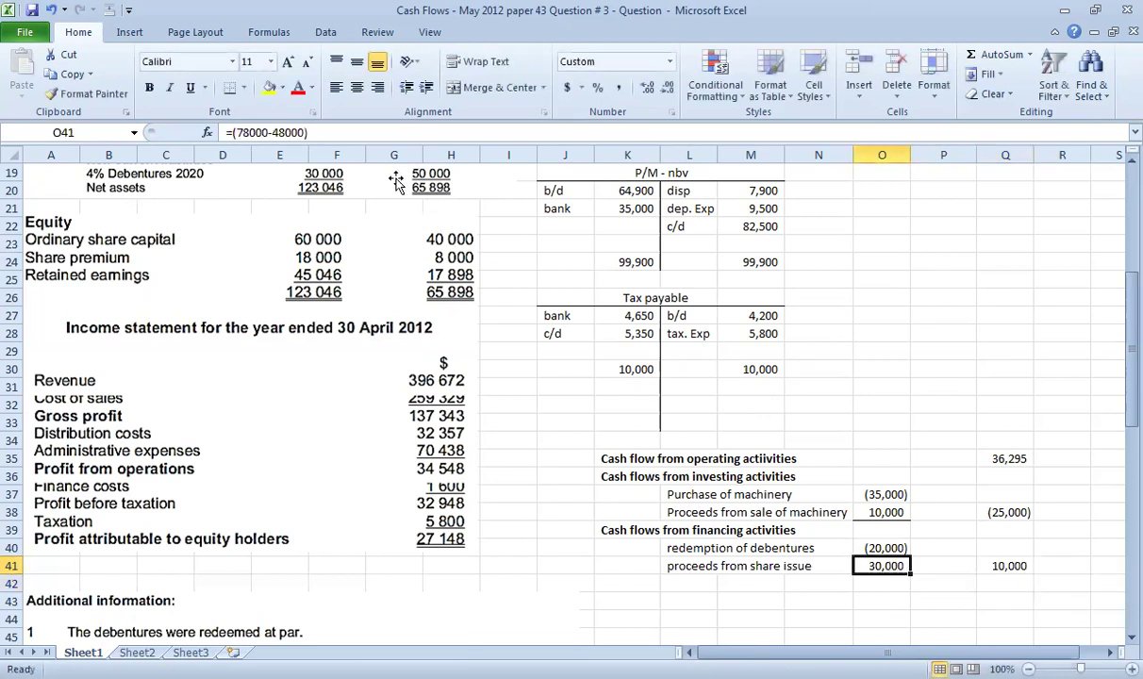
click(1002, 565)
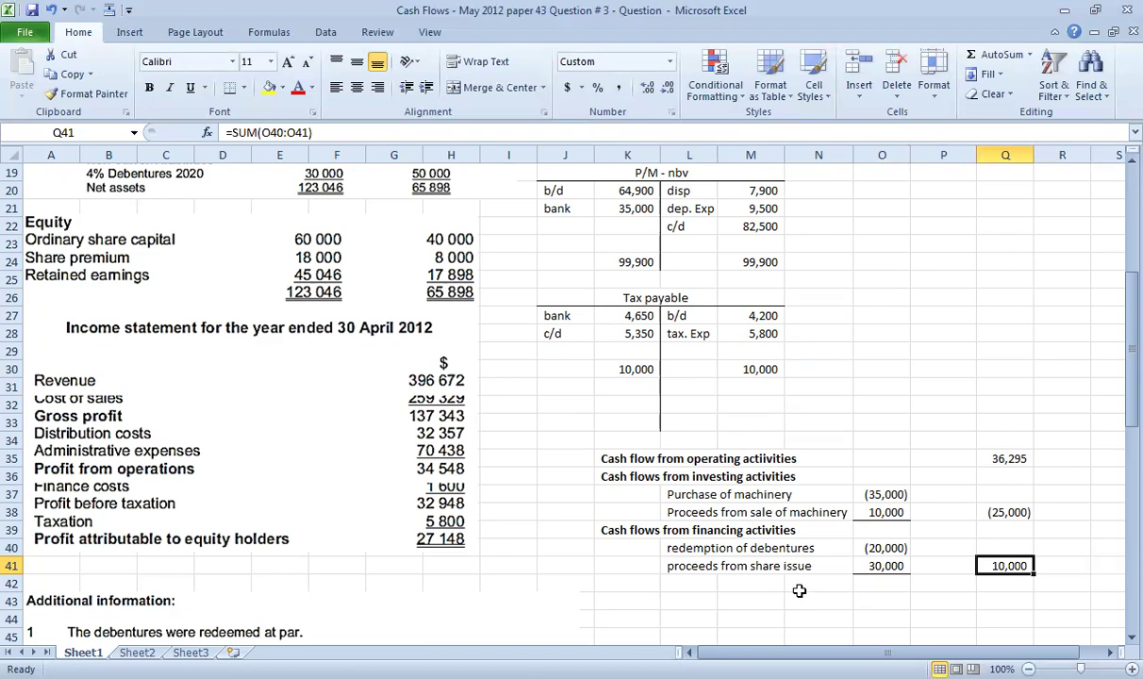
Enter the label "Net increase in cash and cash equivalents" in K42, below the financing section
scroll(755, 627, up, 6)
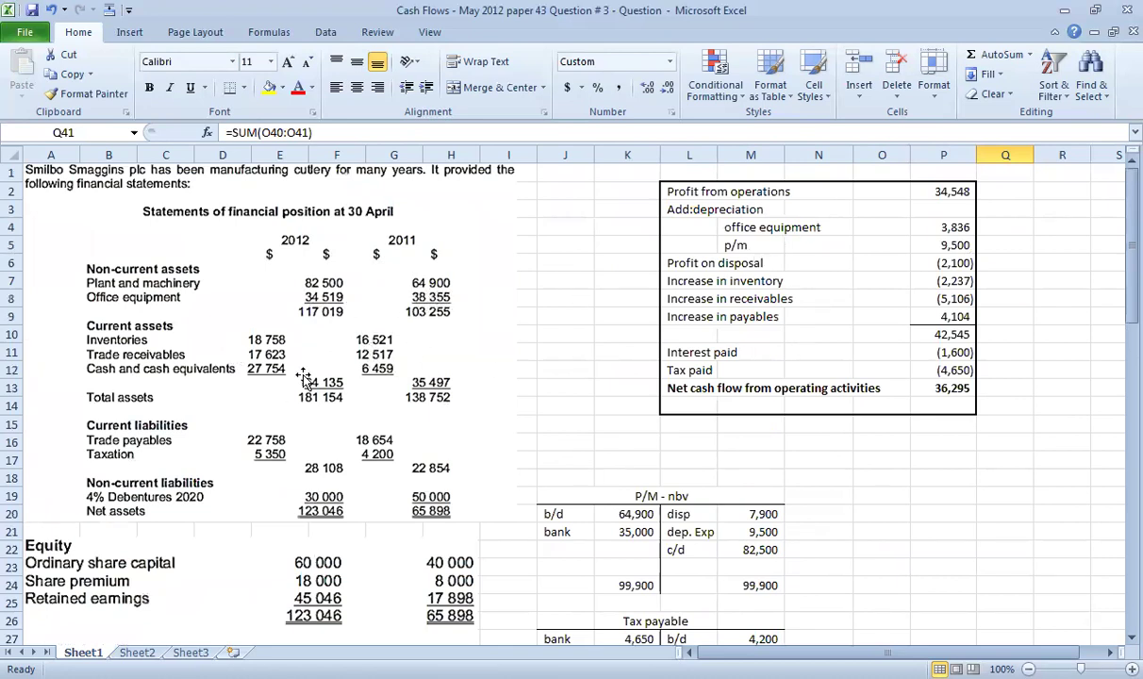
scroll(321, 415, down, 2)
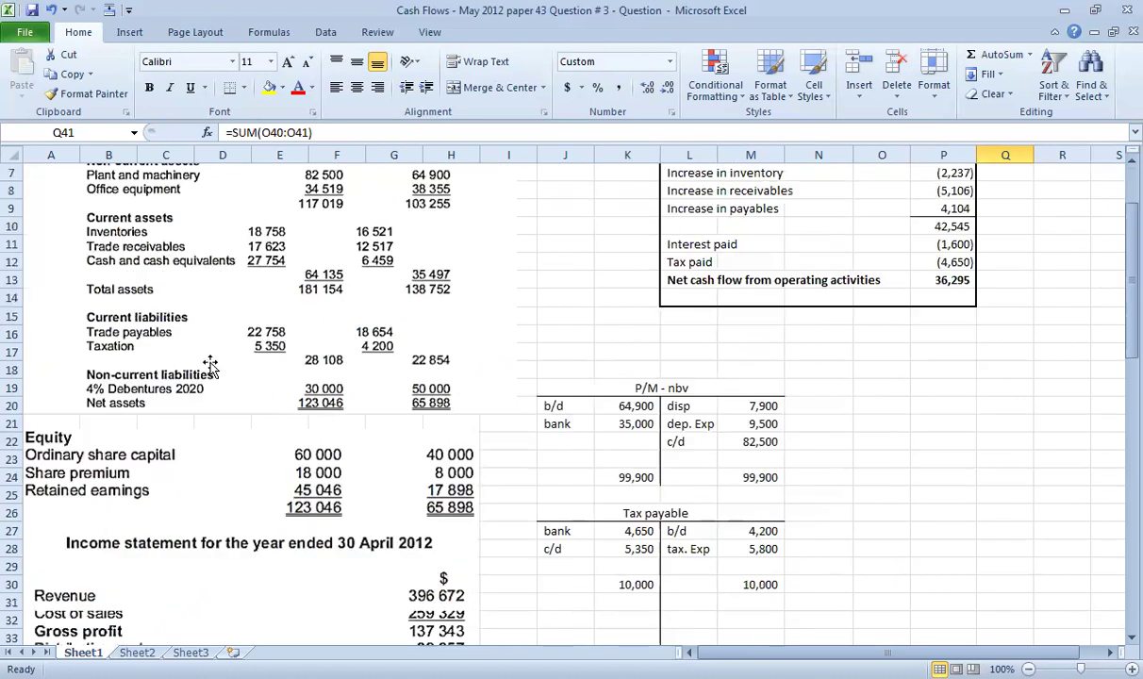
scroll(326, 344, down, 3)
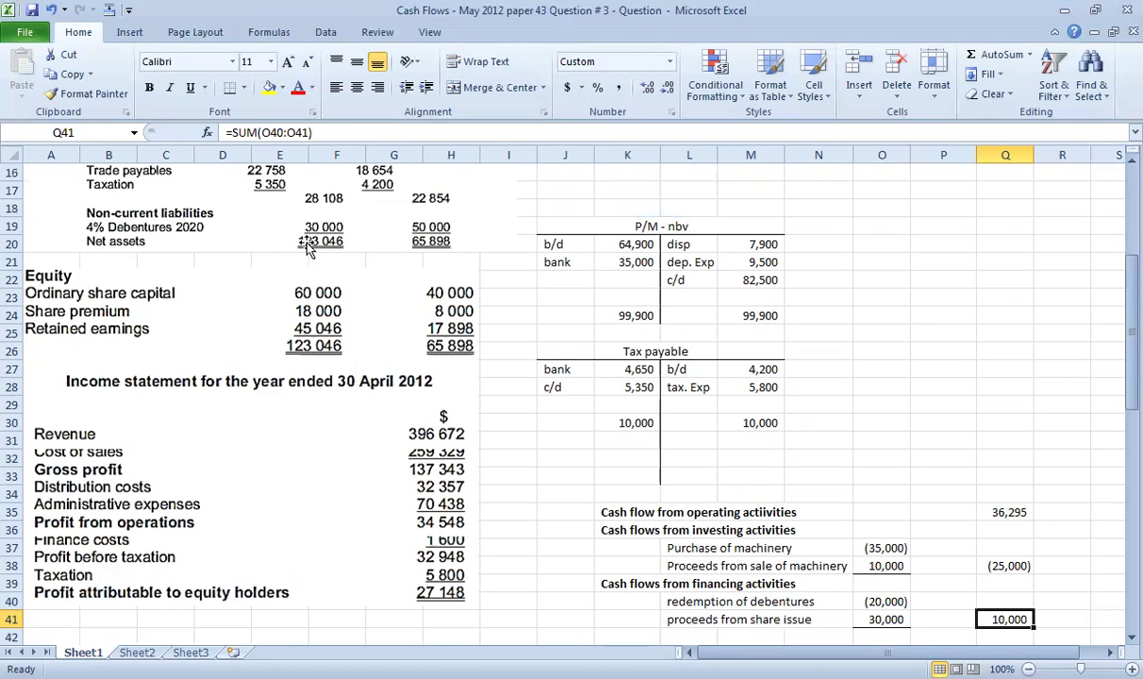
scroll(349, 375, down, 2)
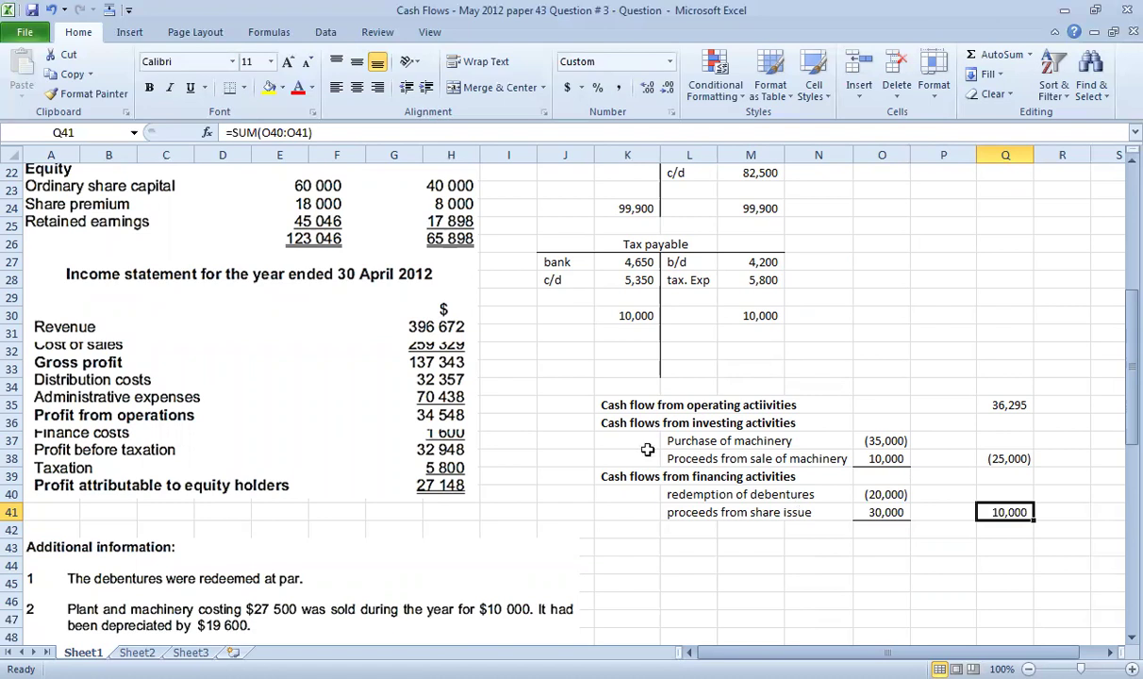
scroll(767, 462, down, 2)
click(624, 423)
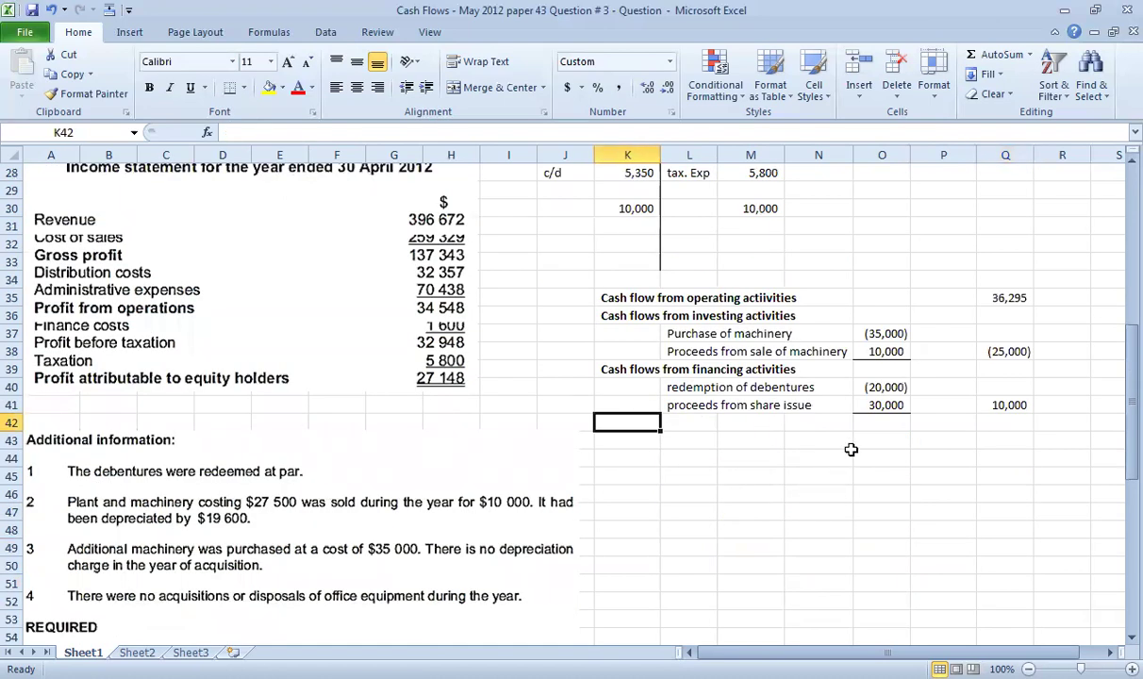
text(Net)
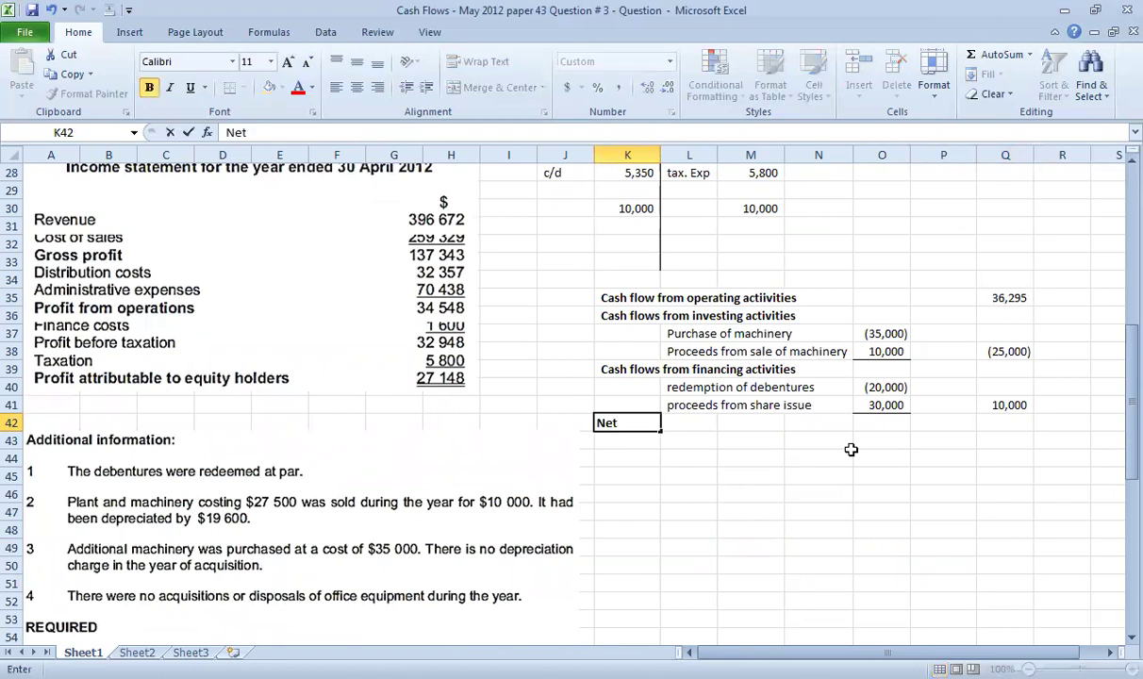
text( increa)
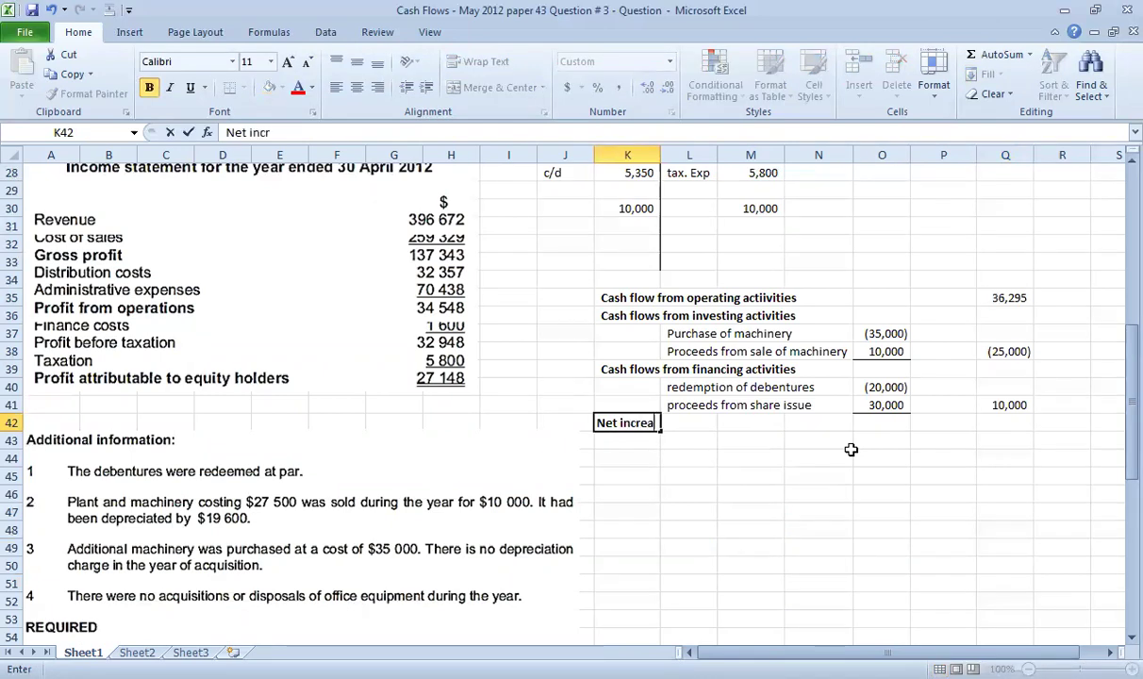
text(se in cash and c)
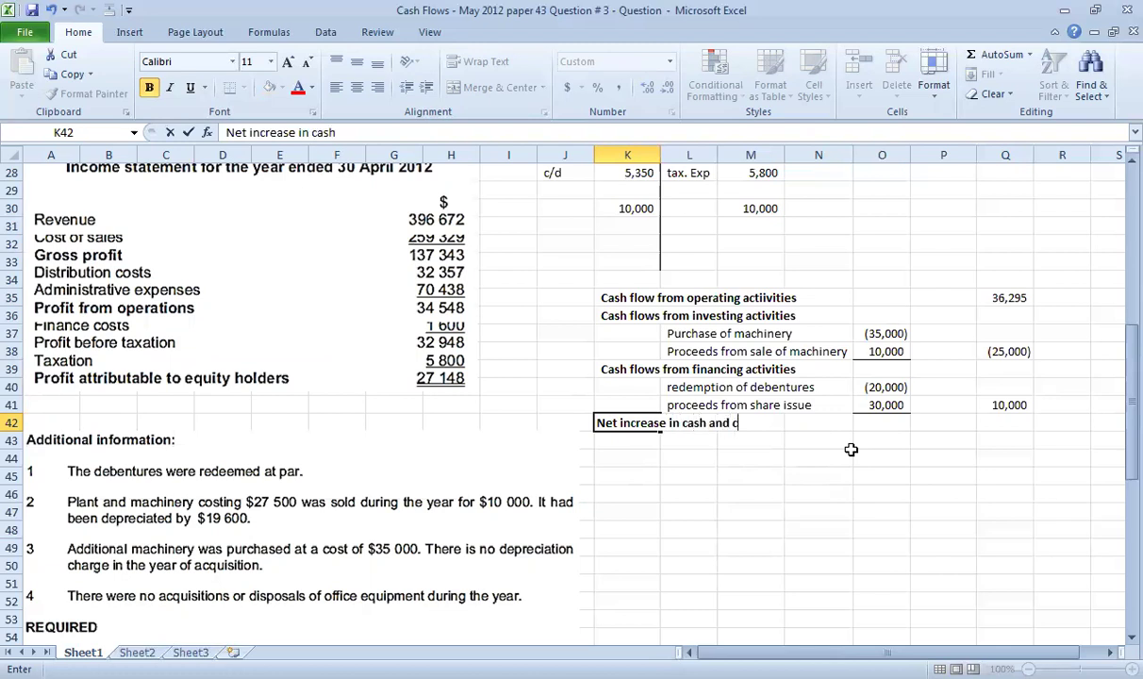
text(ash equ)
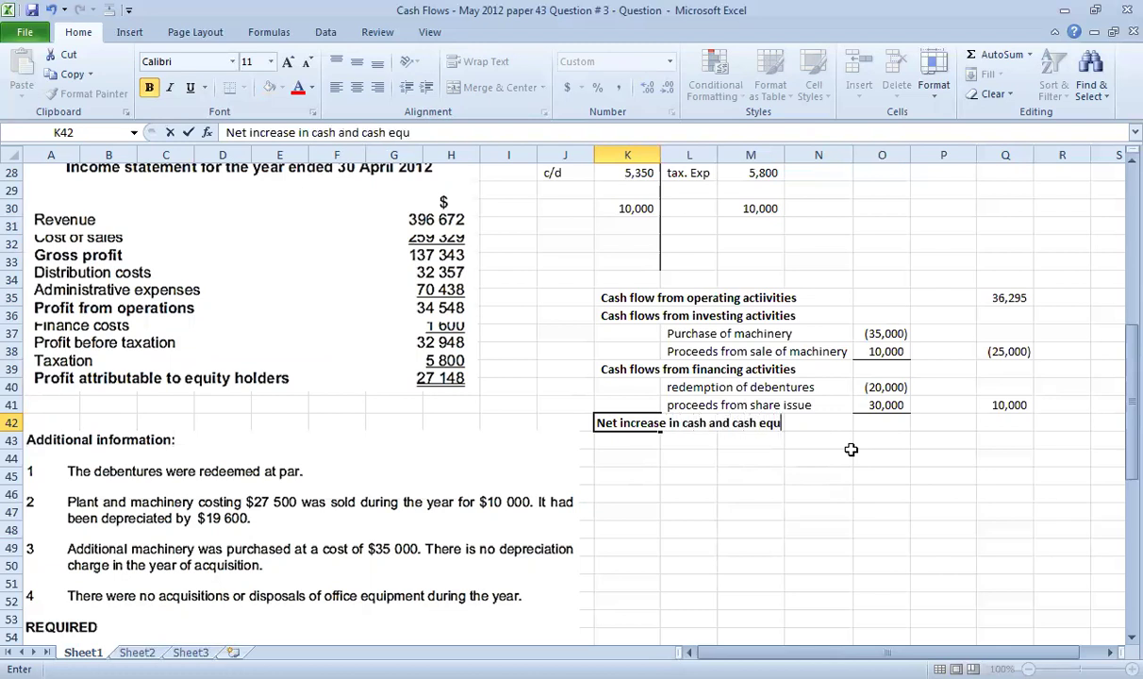
text(ivalents)
Calculate the net increase in Q42 with =SUM(Q35:Q41), and format the result in bold with a top border
key(Right)
key(Right)
key(Right)
key(Right)
key(Right)
key(Right)
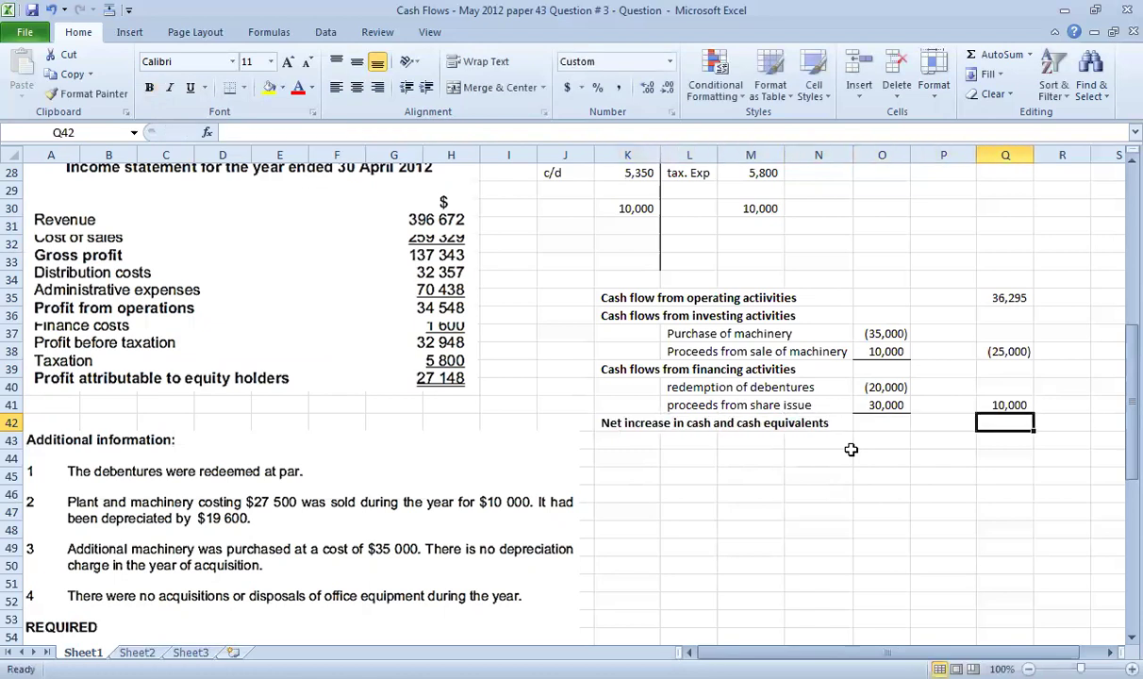
text(=SUM()
key(Up)
key(Up)
key(Up)
key(Up)
key(Up)
key(Up)
key(Up)
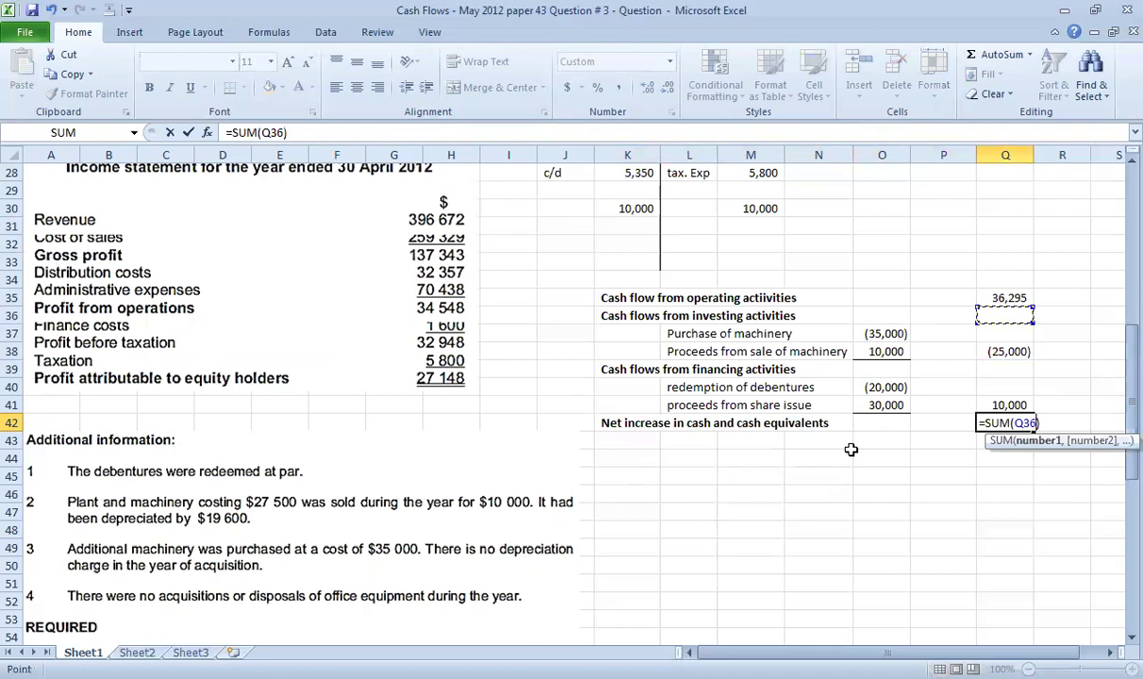
key(shift+Down)
key(shift+Down)
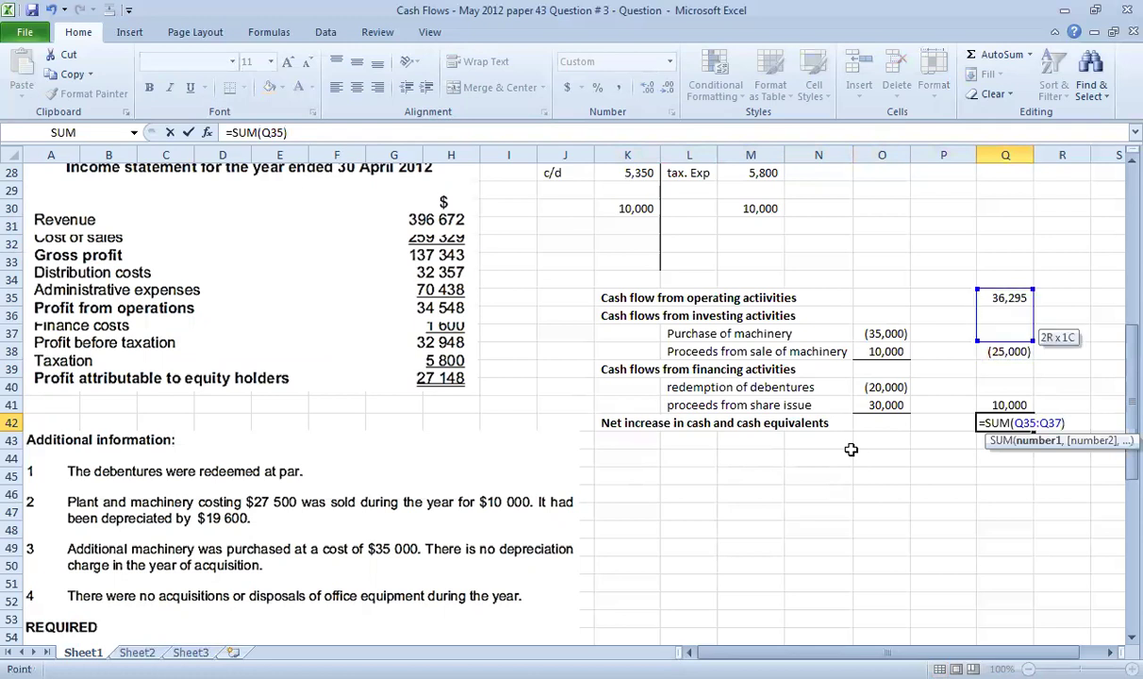
key(shift+Down)
key(shift+Down)
key(shift+Down)
key(shift+Down)
key(ctrl+Return)
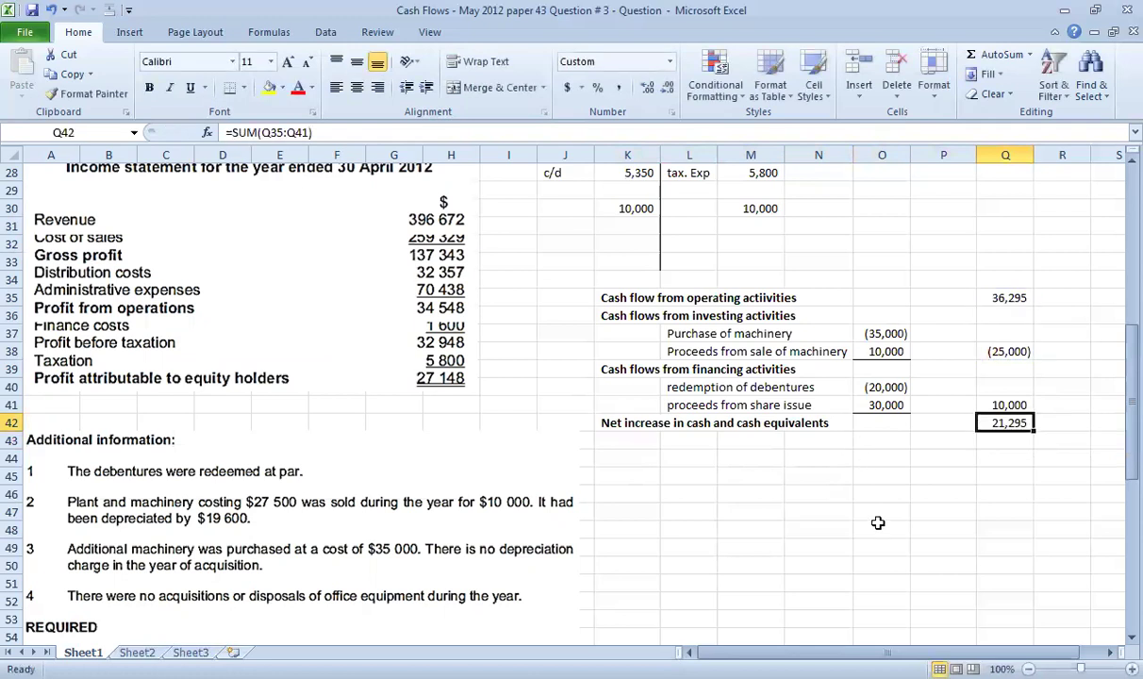
click(244, 88)
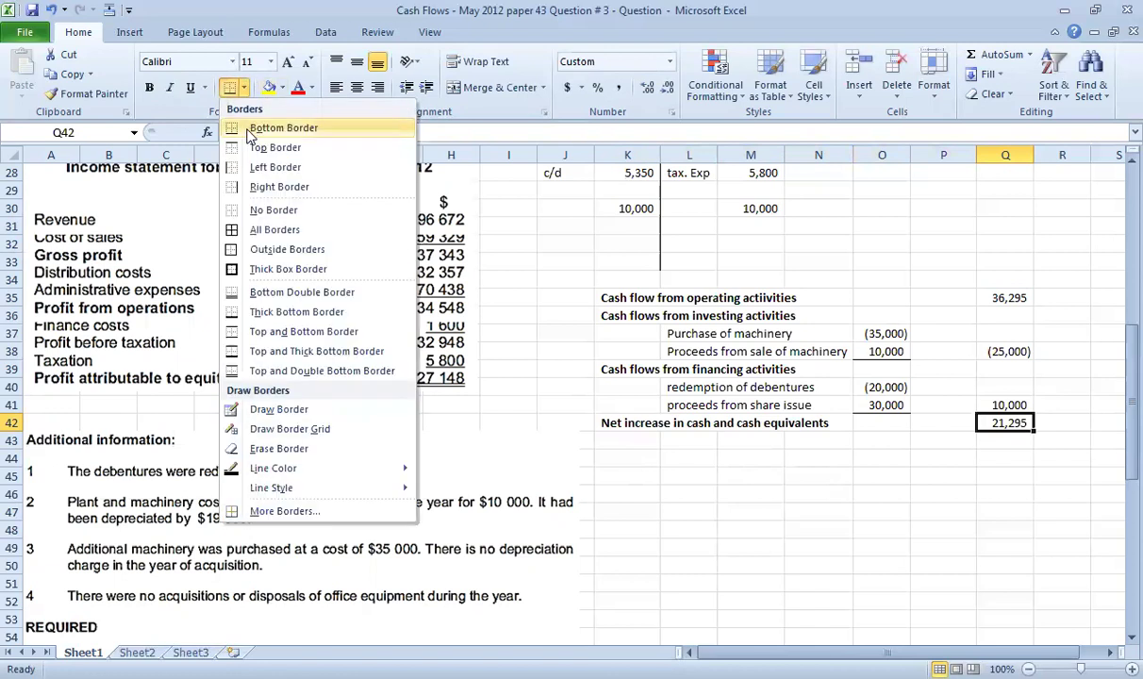
click(248, 148)
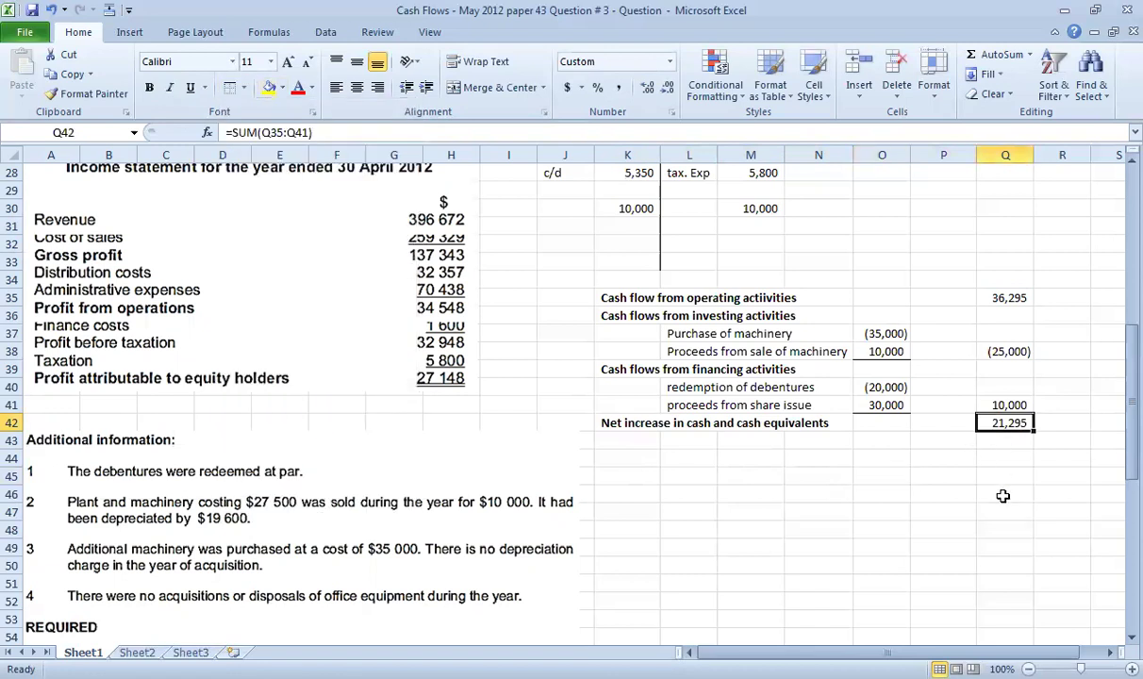
Enter the label "Cash and cash equivalents at start" in K43
click(630, 444)
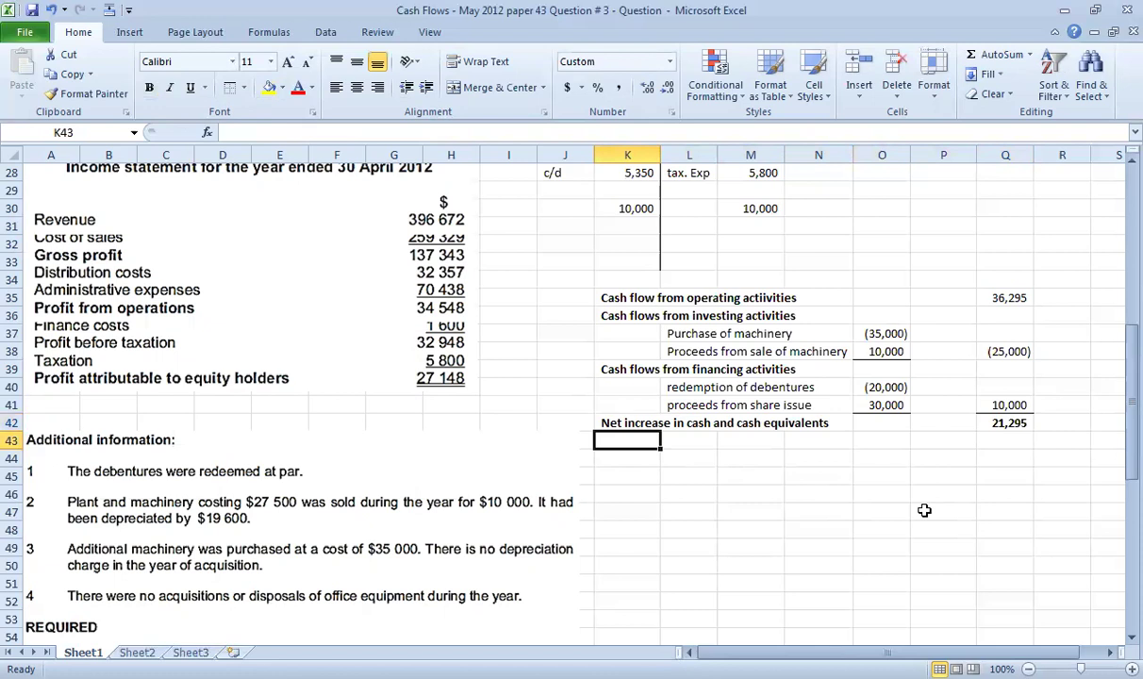
text(Cash and cas)
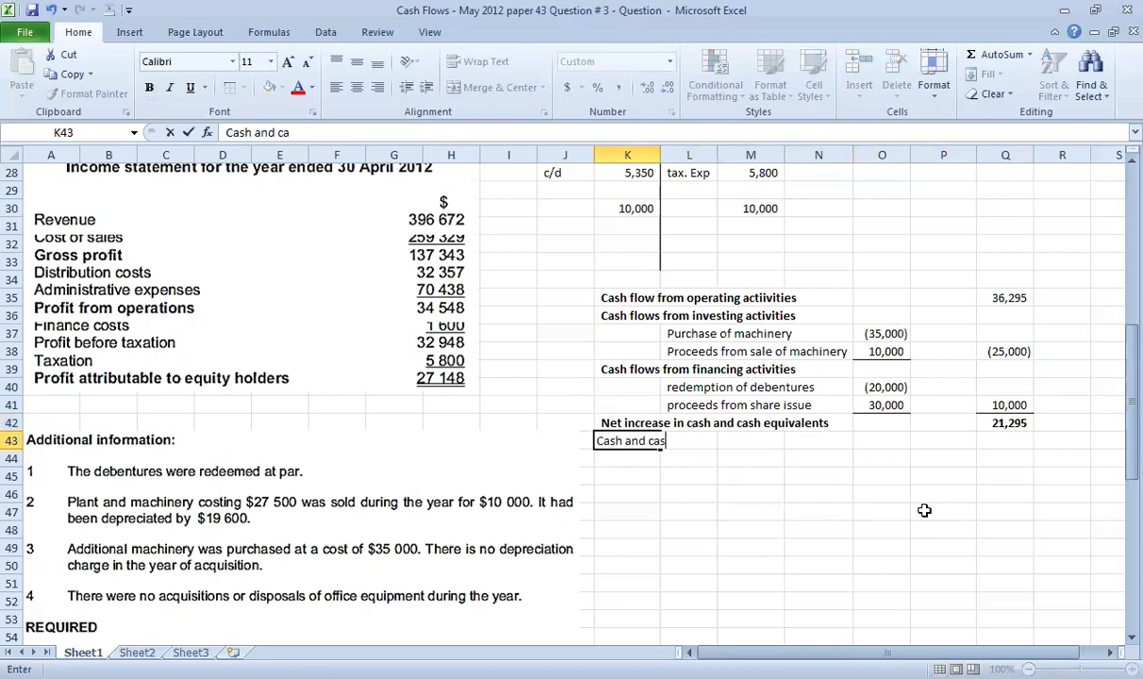
text(h equivalents at)
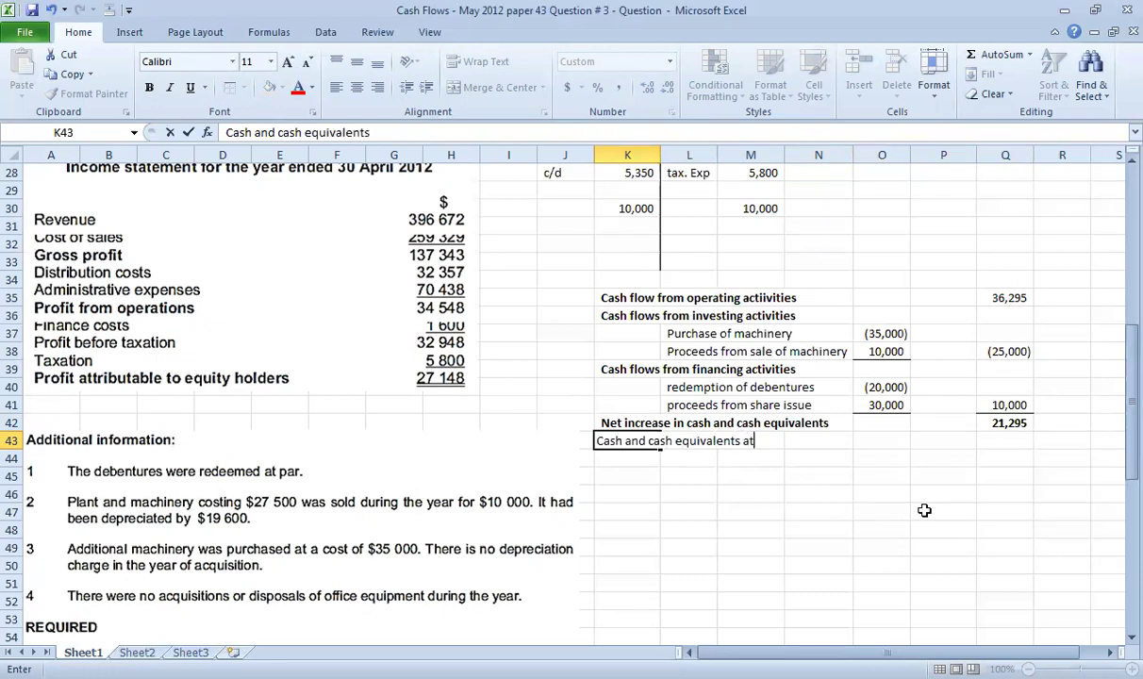
text( start)
key(Return)
text(cash)
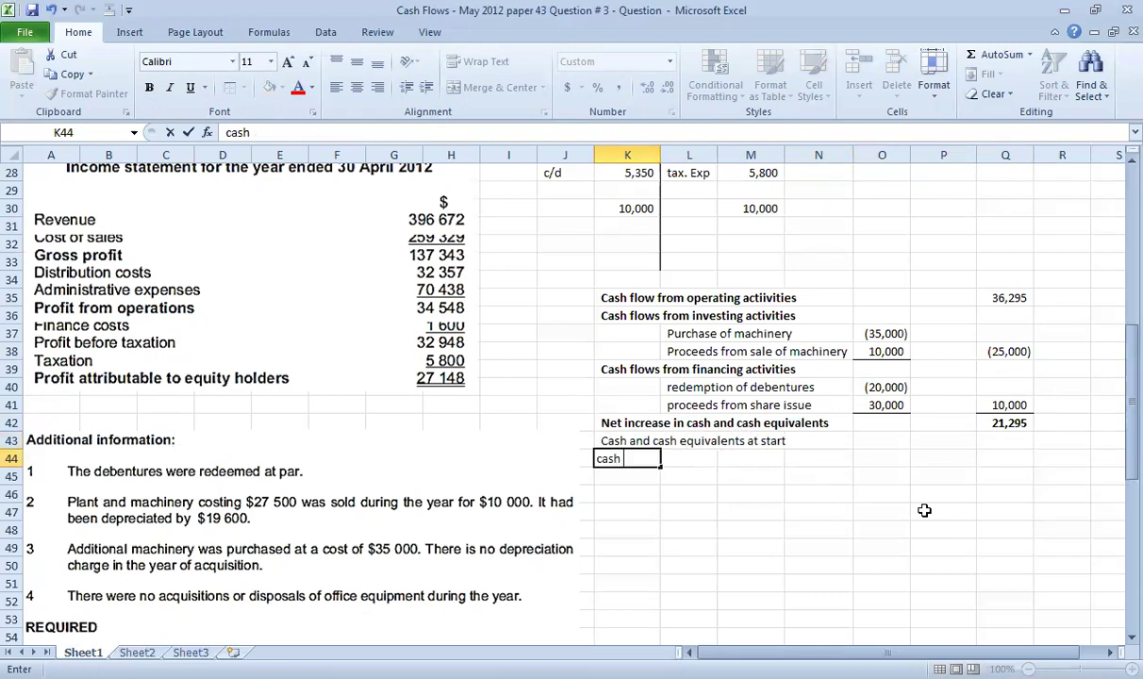
key(Escape)
Enter =6459 in Q43 as the opening cash balance, taken from the 2011 cash and cash equivalents
key(Up)
key(Right)
key(Right)
key(Right)
key(Right)
key(Right)
key(Right)
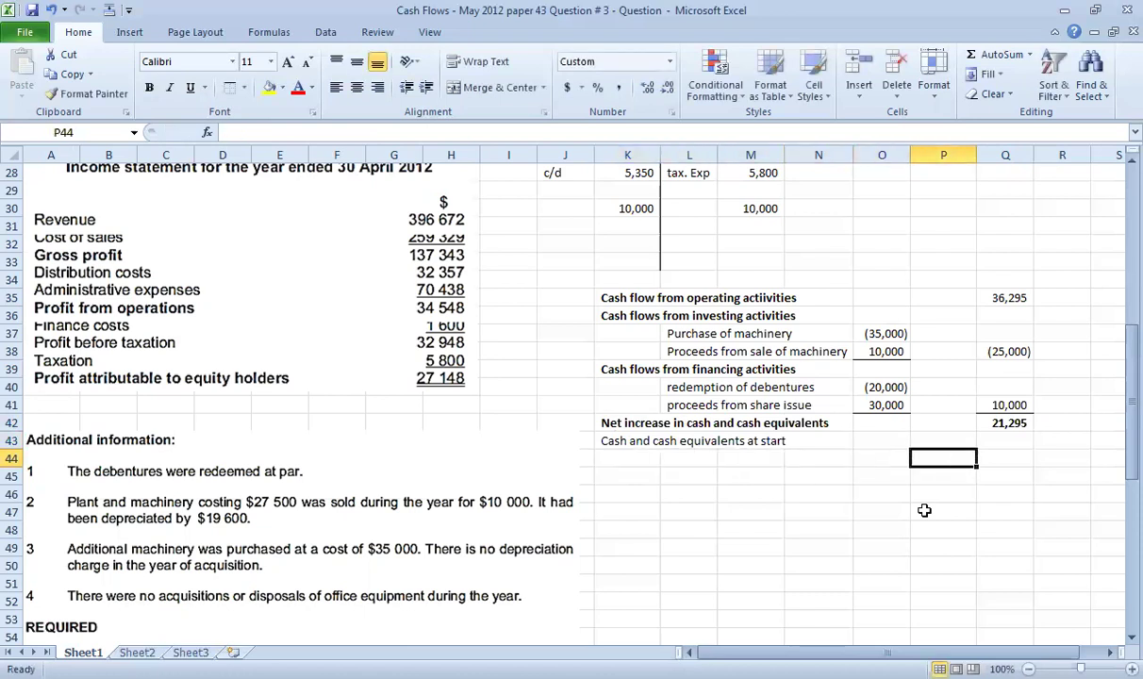
text(=)
scroll(405, 431, up, 8)
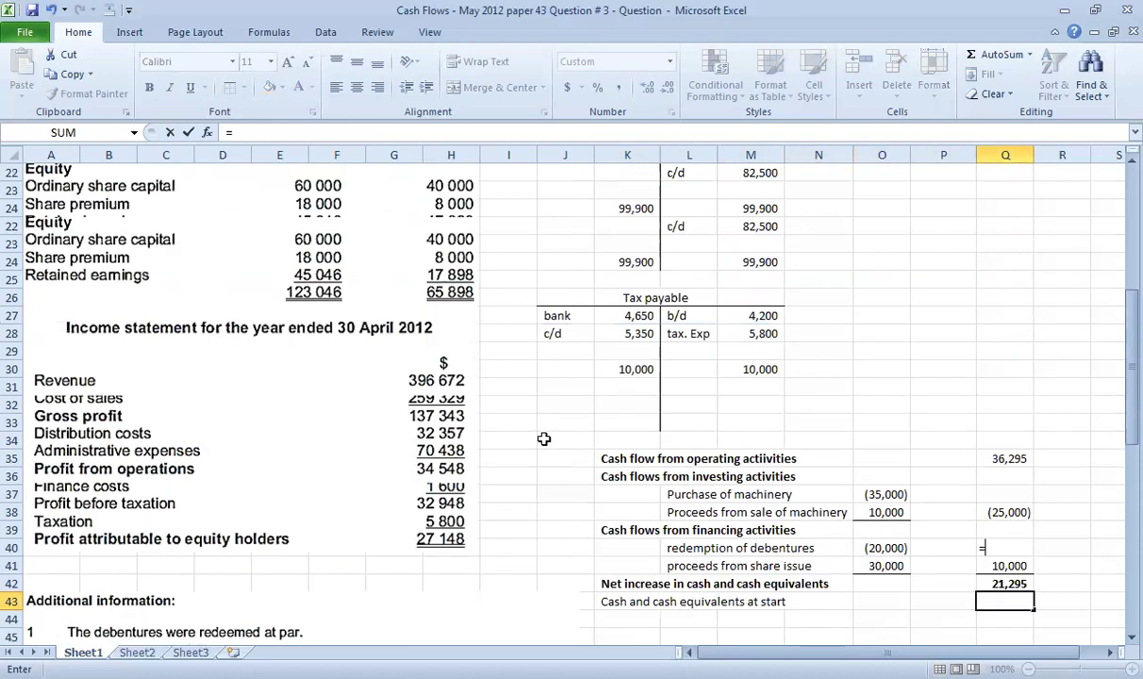
scroll(405, 431, up, 1)
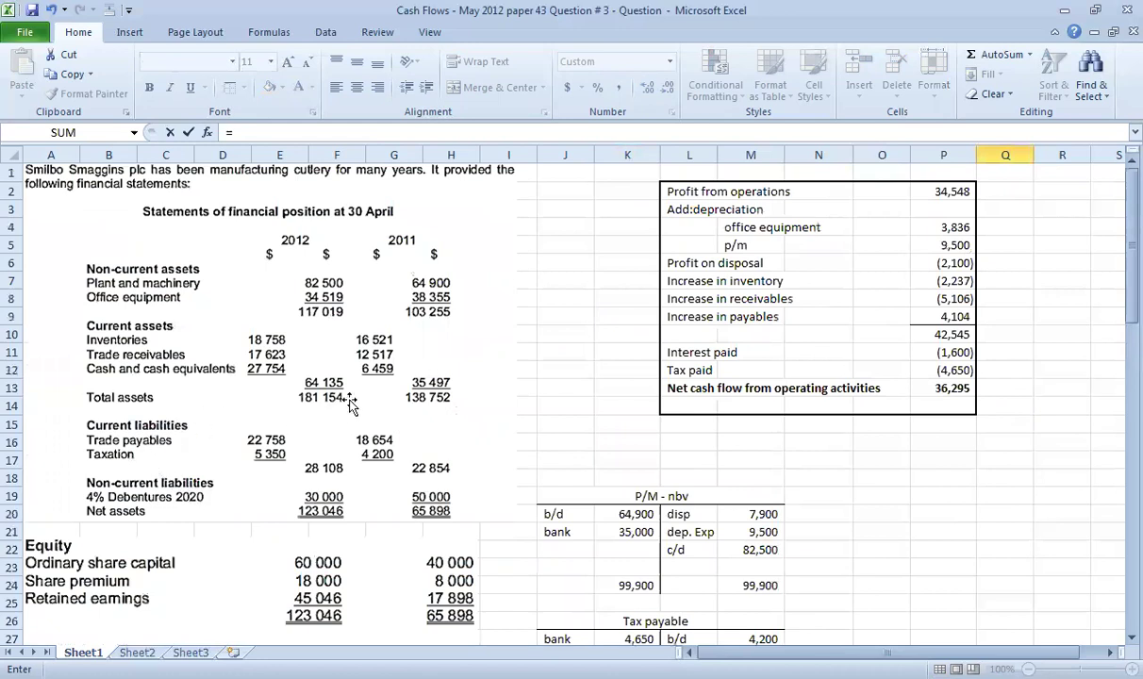
scroll(892, 487, down, 8)
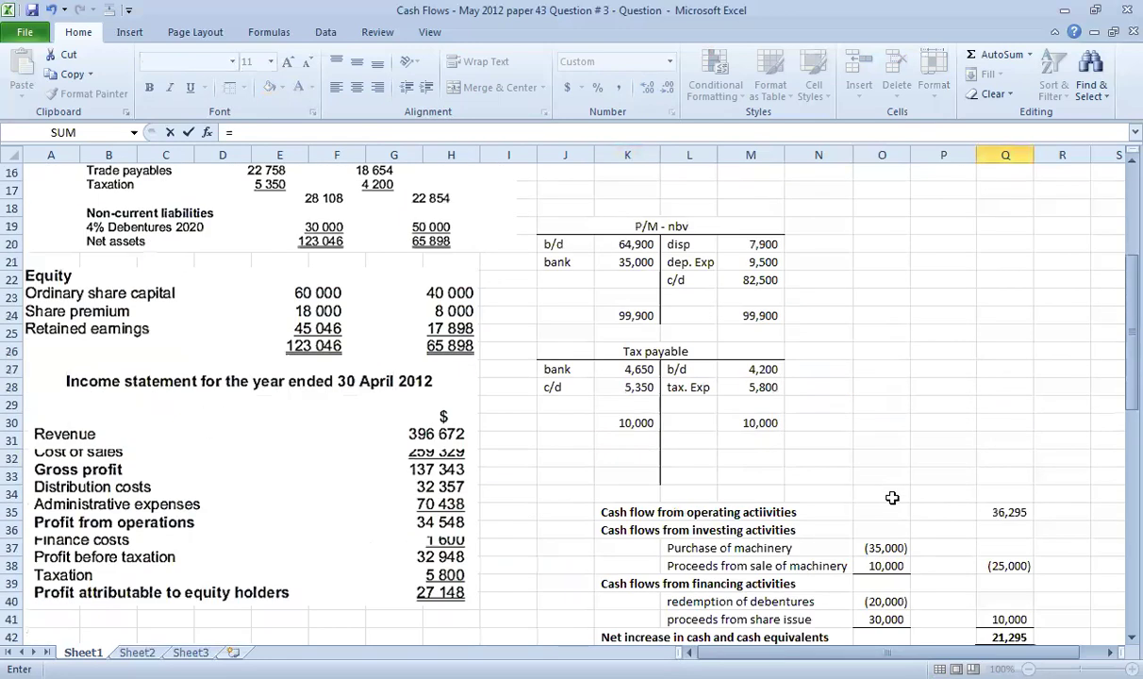
text(6,459)
key(Return)
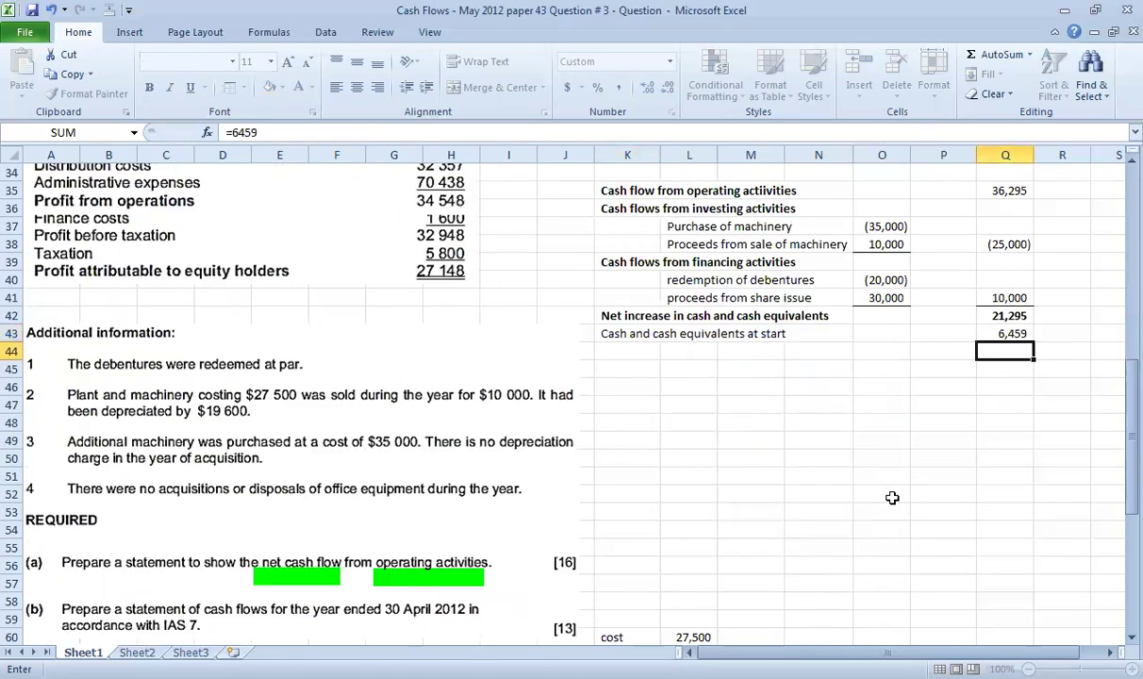
Enter the label "Cash and cash equivalents at end" in K44
click(630, 351)
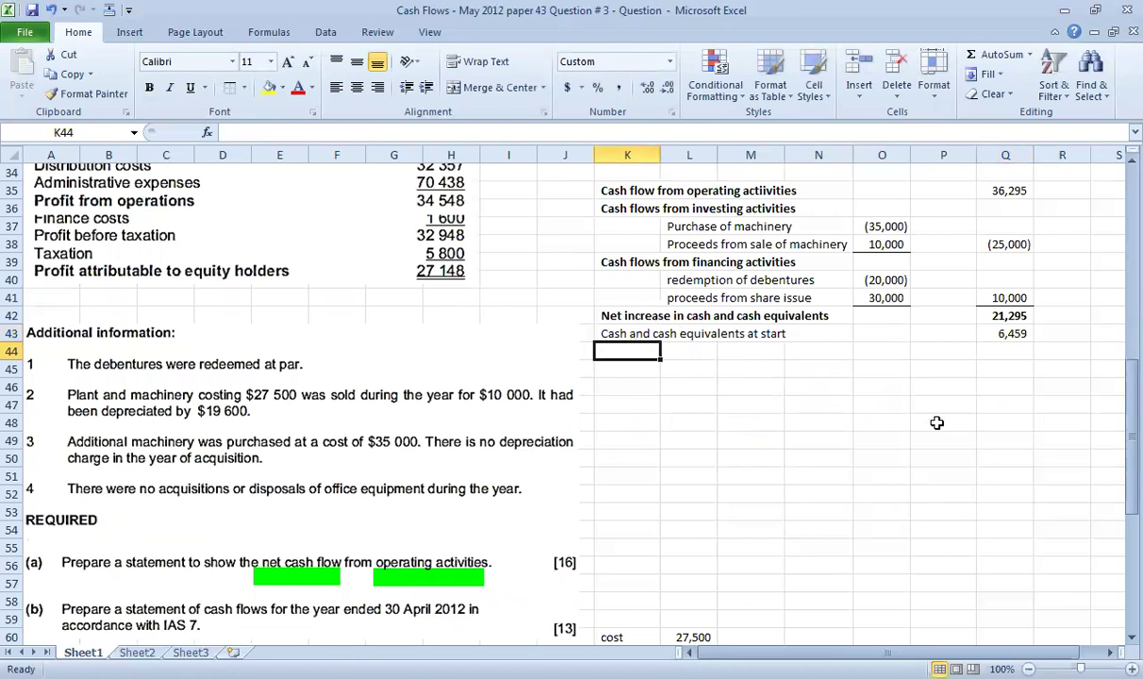
text(Cash)
text( and cash)
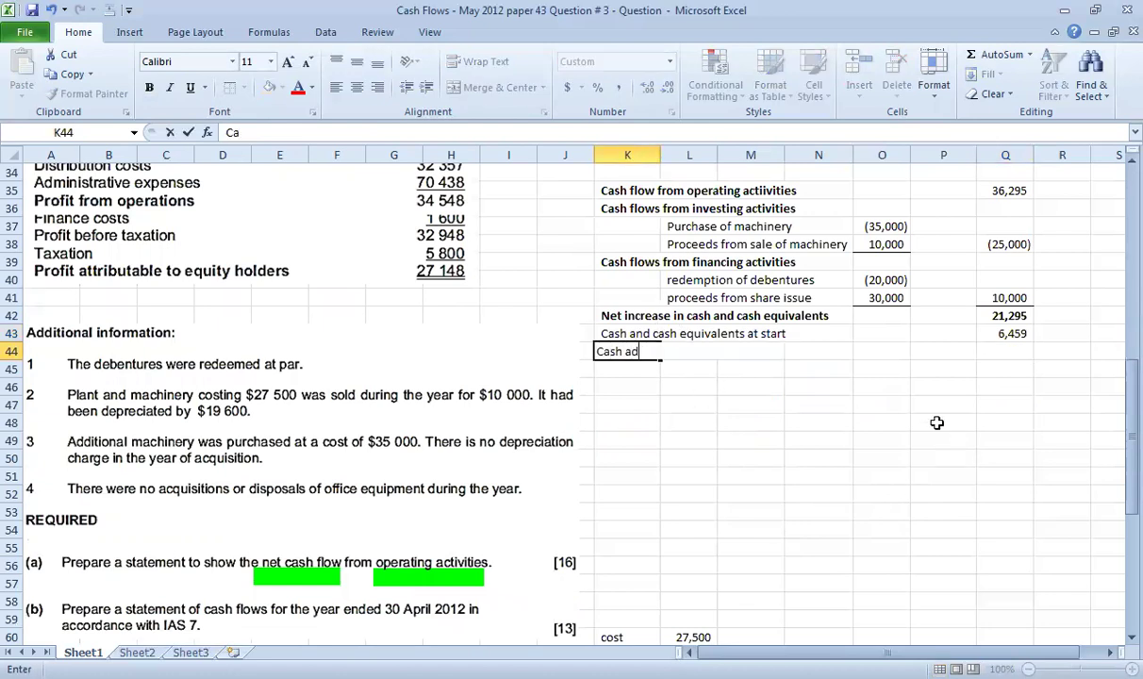
text( equivalents at start)
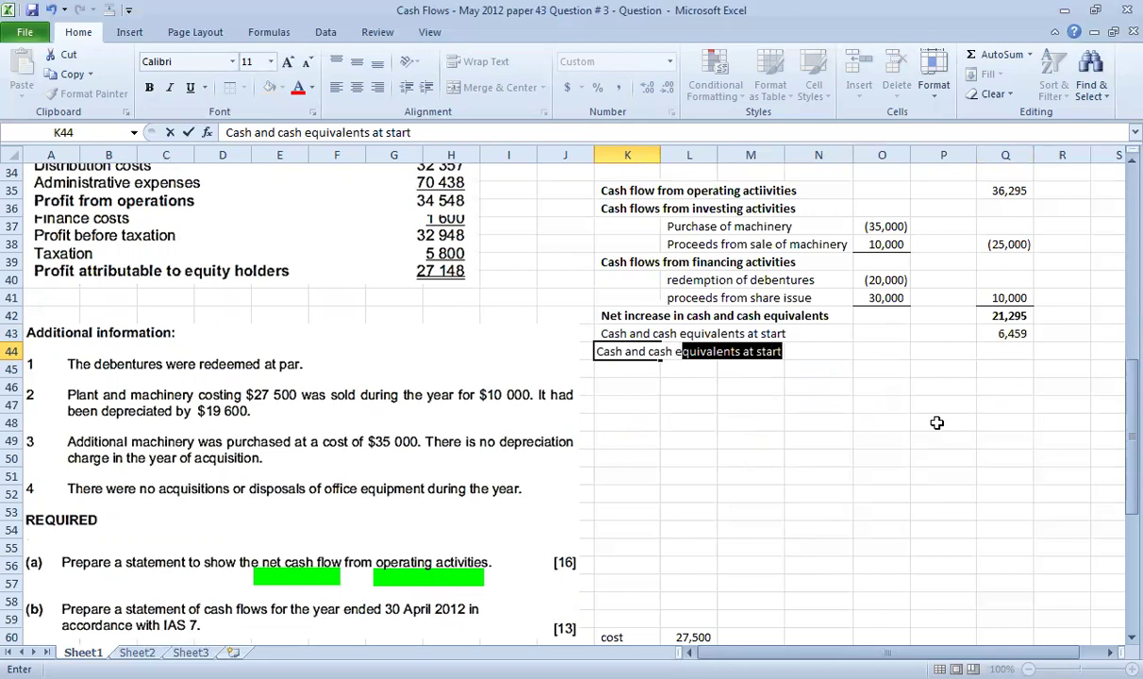
key(Tab)
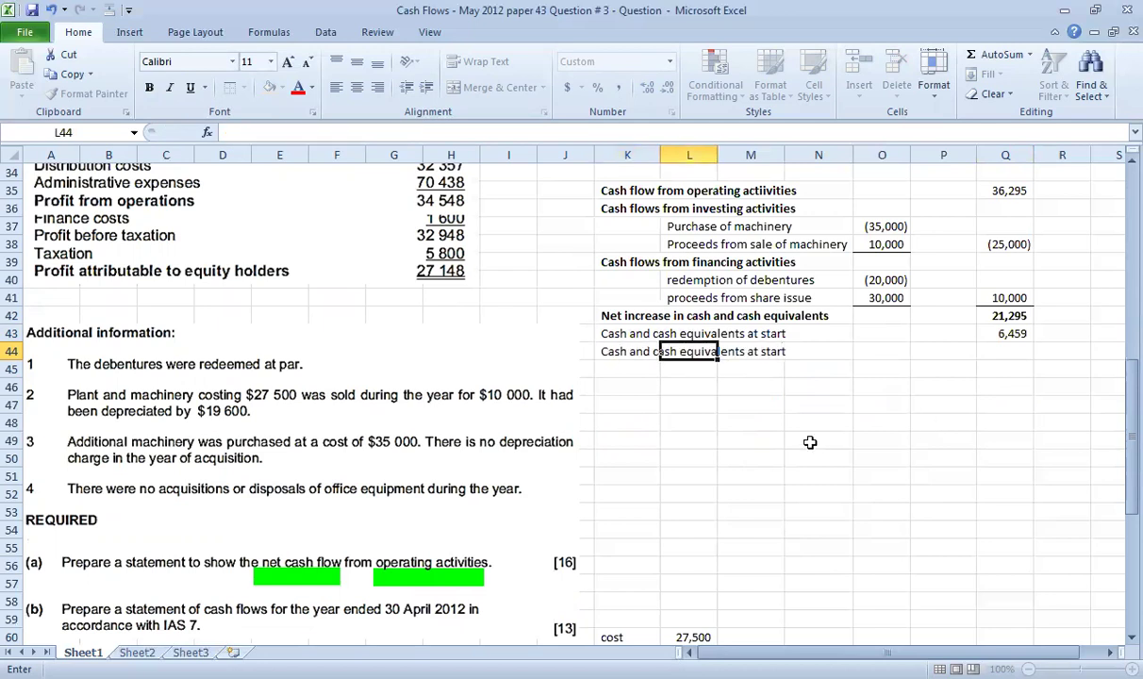
key(Left)
key(F2)
key(BackSpace)
key(BackSpace)
key(BackSpace)
key(BackSpace)
text(end)
key(Return)
Calculate the closing cash balance in Q44 with =SUM(Q42:Q43)
key(Right)
key(Right)
key(Right)
key(Right)
key(Up)
key(Right)
key(Right)
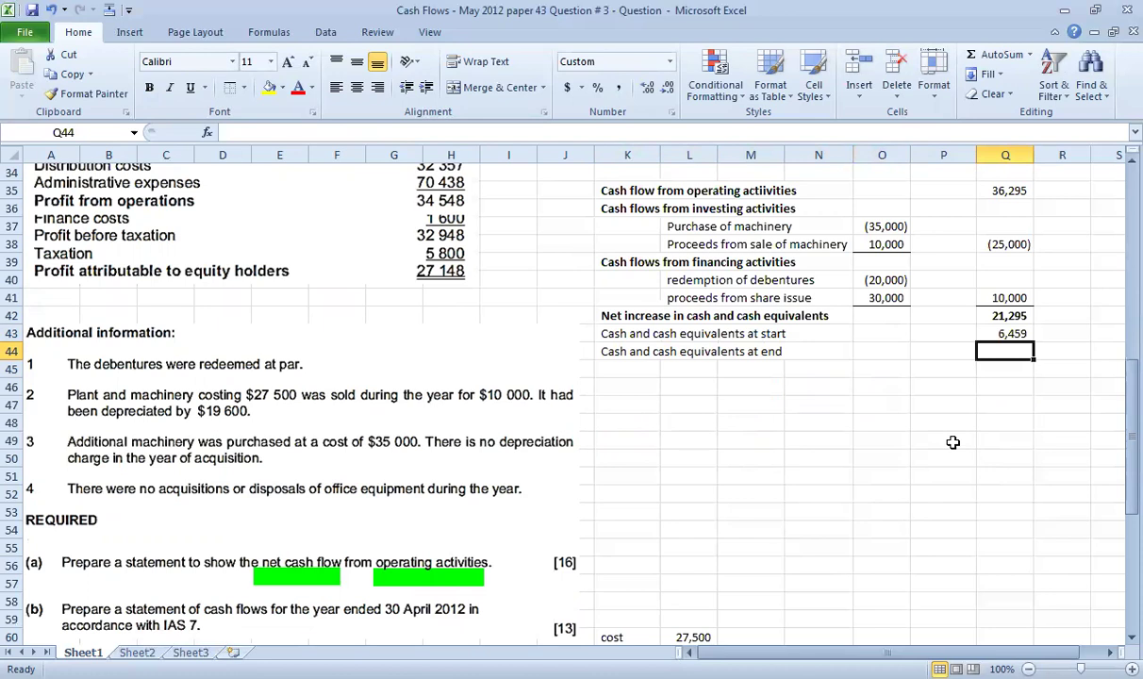
text(=SUM()
key(Up)
key(Up)
key(shift+Down)
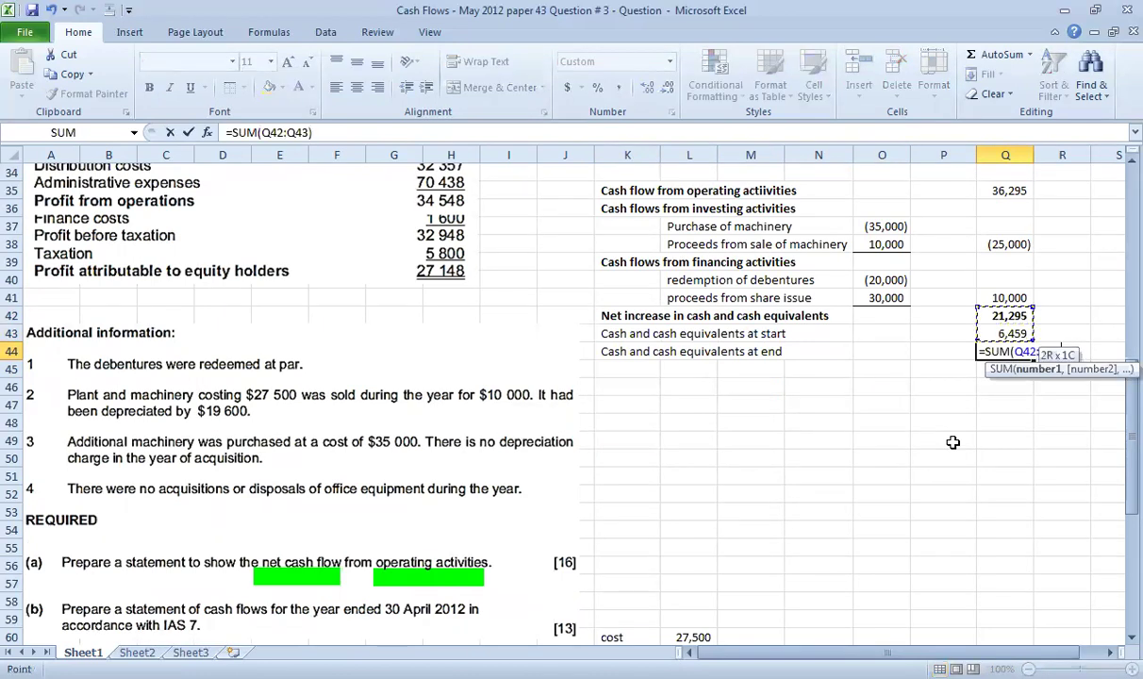
key(ctrl+Return)
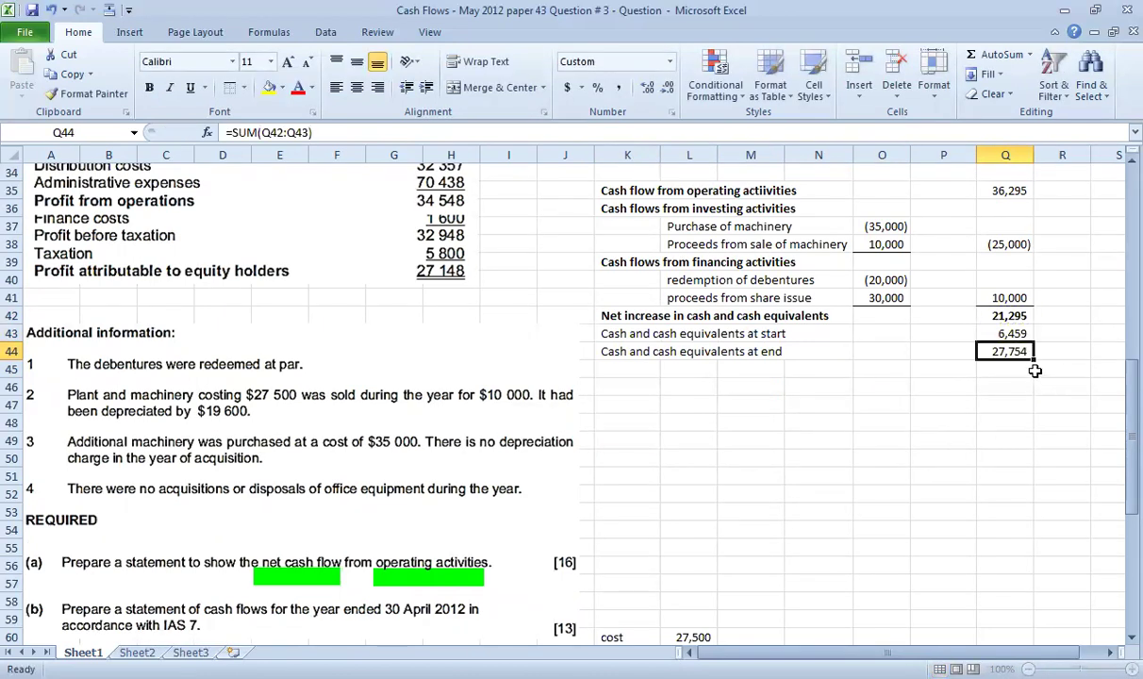
Make the closing cash balance in Q44 bold and give it a top and double bottom border
scroll(566, 376, up, 7)
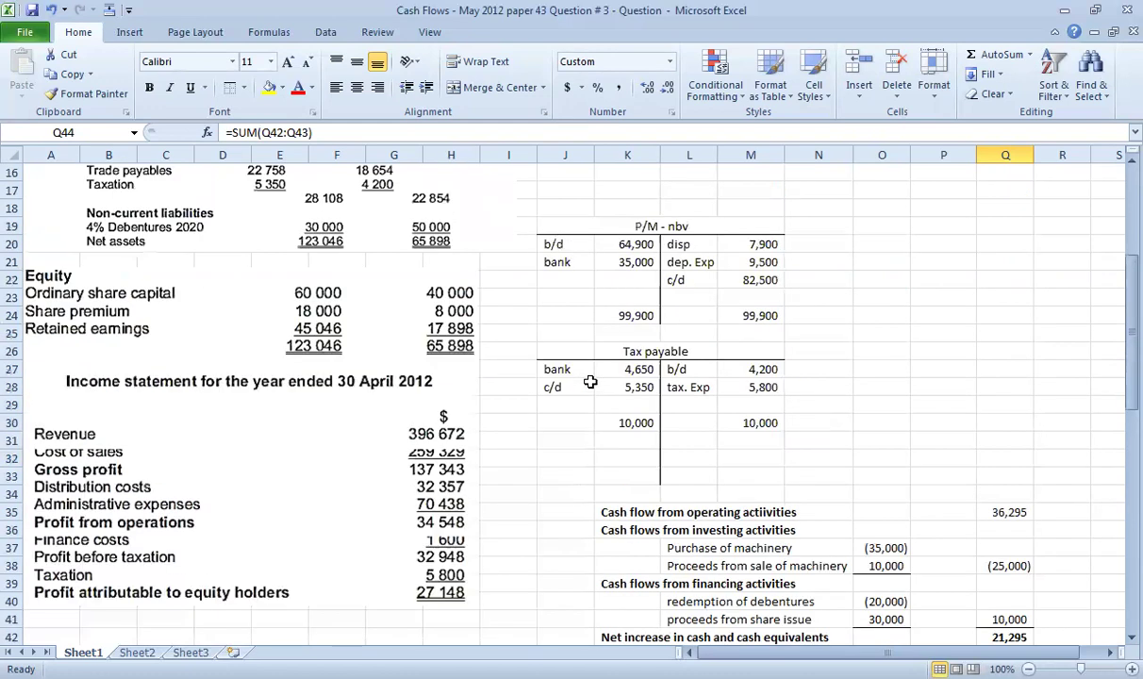
scroll(383, 401, up, 3)
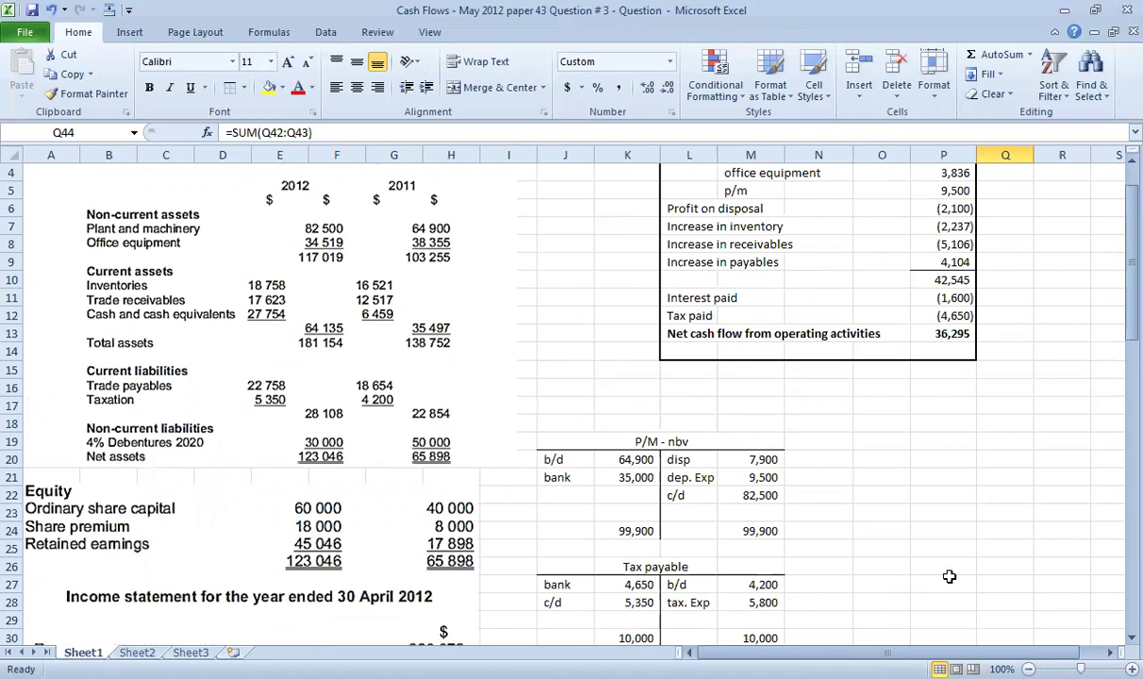
scroll(900, 545, down, 8)
key(ctrl+b)
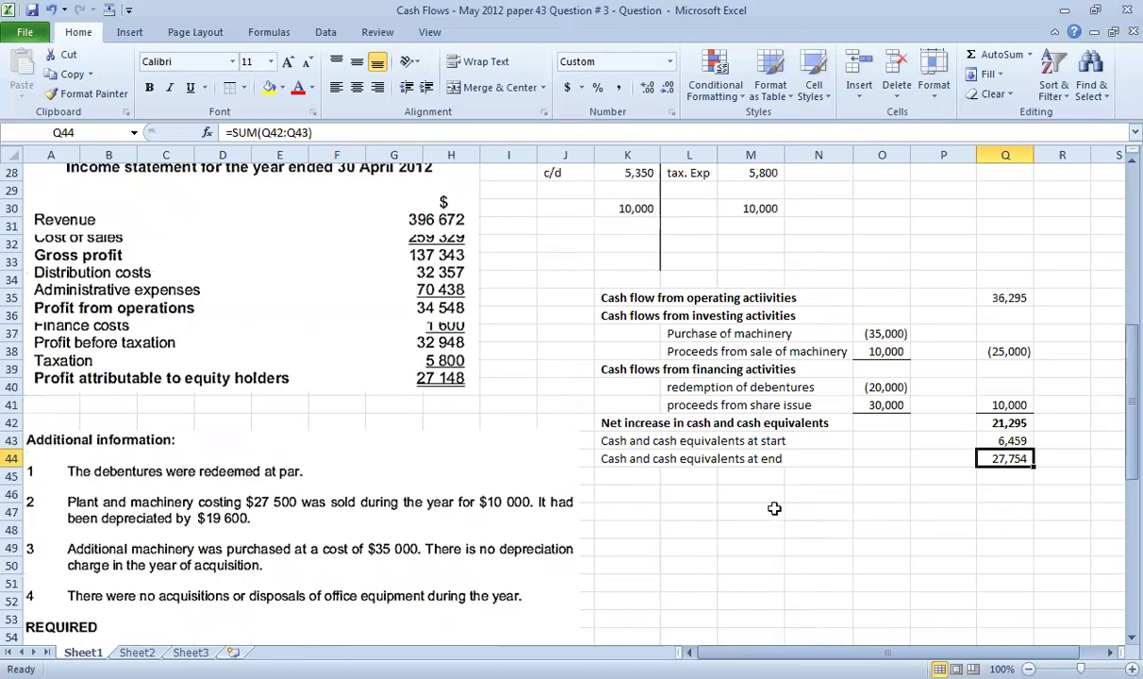
click(245, 88)
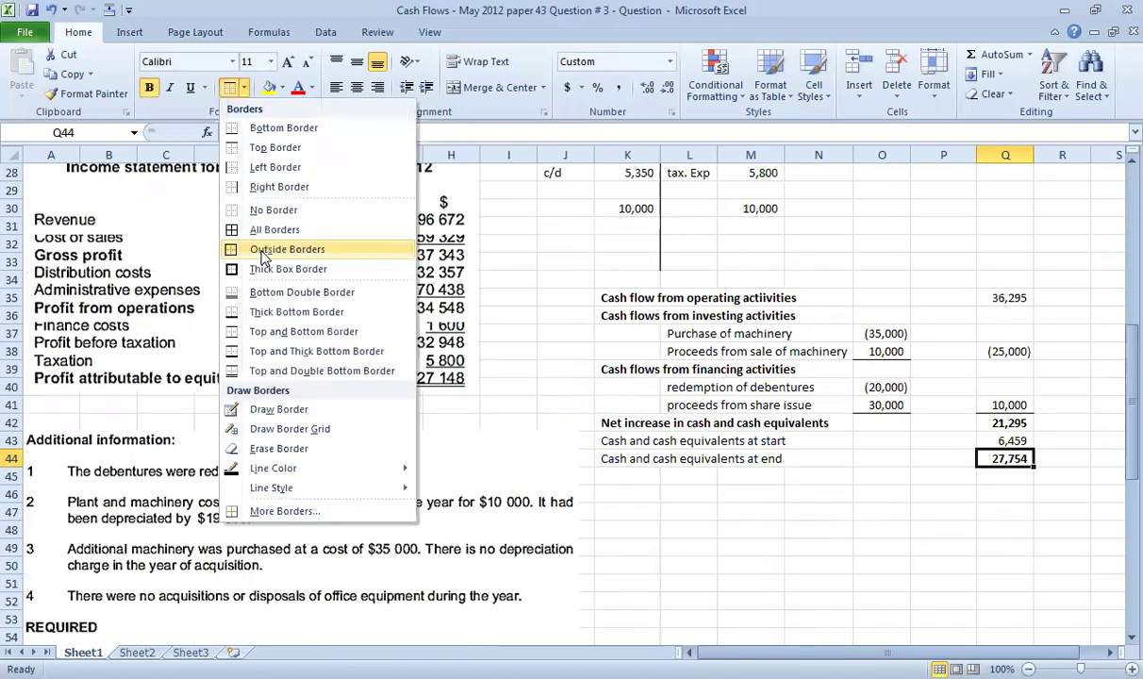
click(265, 370)
click(868, 527)
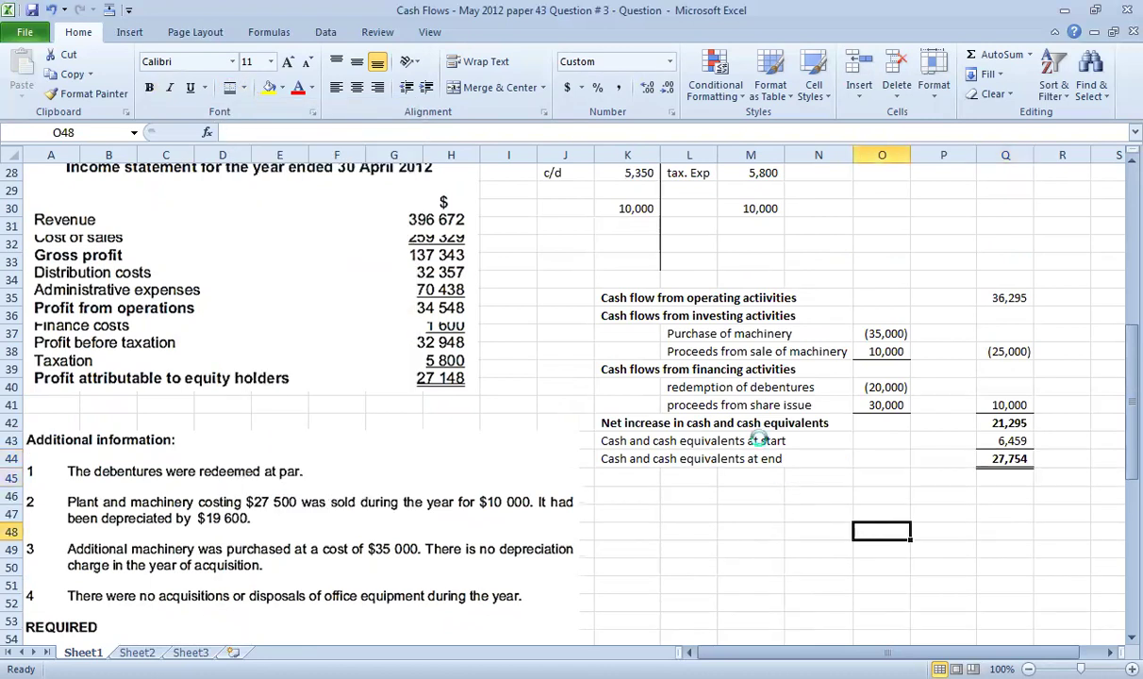
Put a thick box border around the whole cash flow statement, K35:Q44
drag(603, 294, 1009, 459)
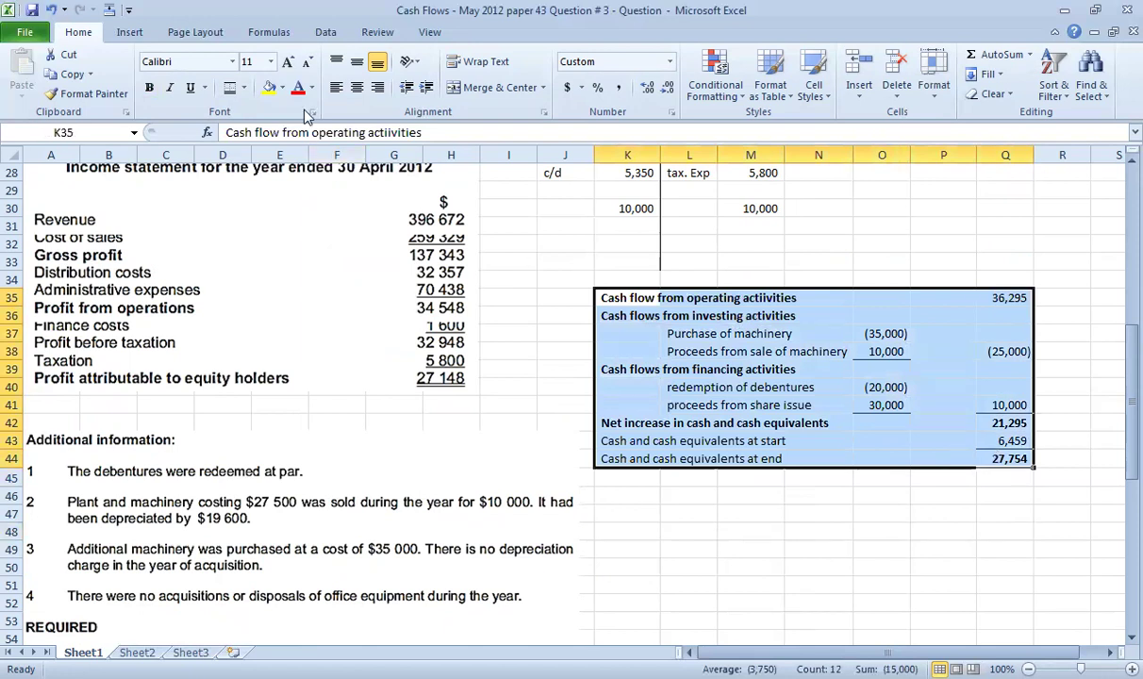
click(244, 88)
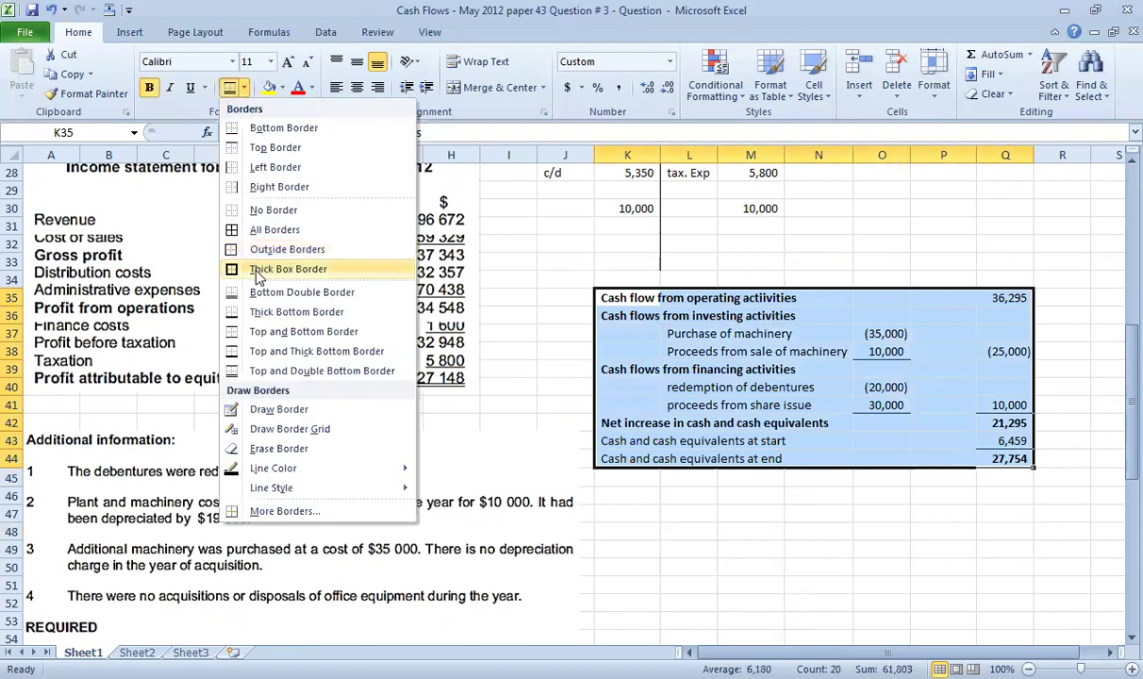
click(261, 270)
click(817, 585)
Read the part (c) requirements and additional information on trade receivables and trade payables turnover
scroll(716, 556, down, 3)
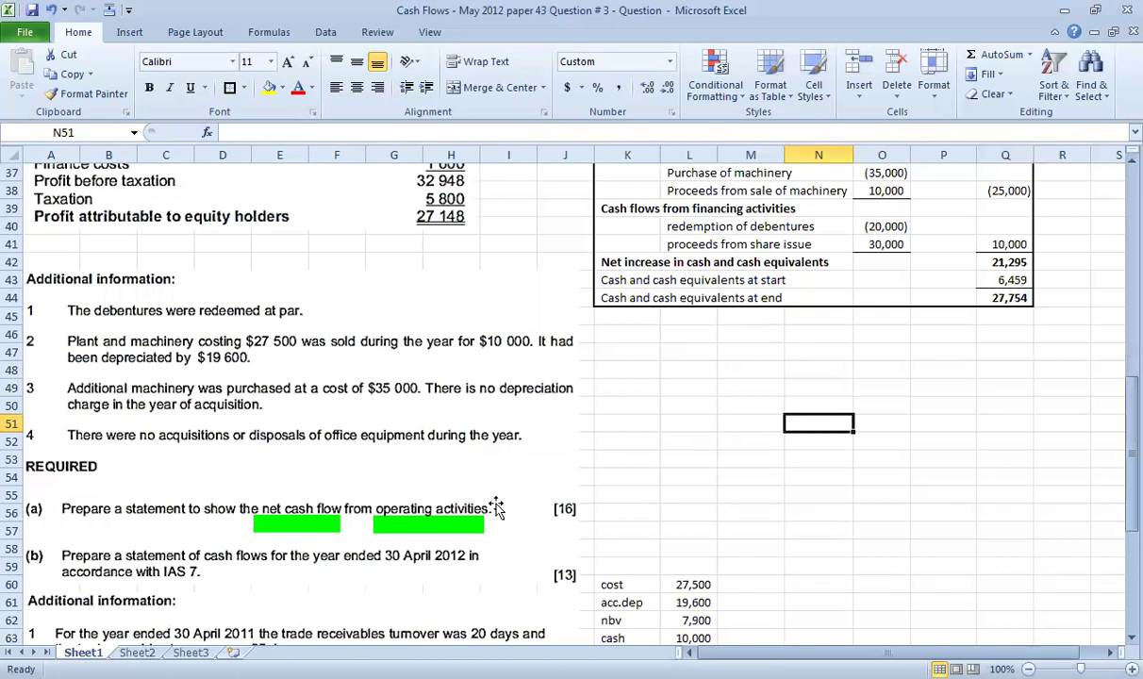
scroll(497, 508, down, 7)
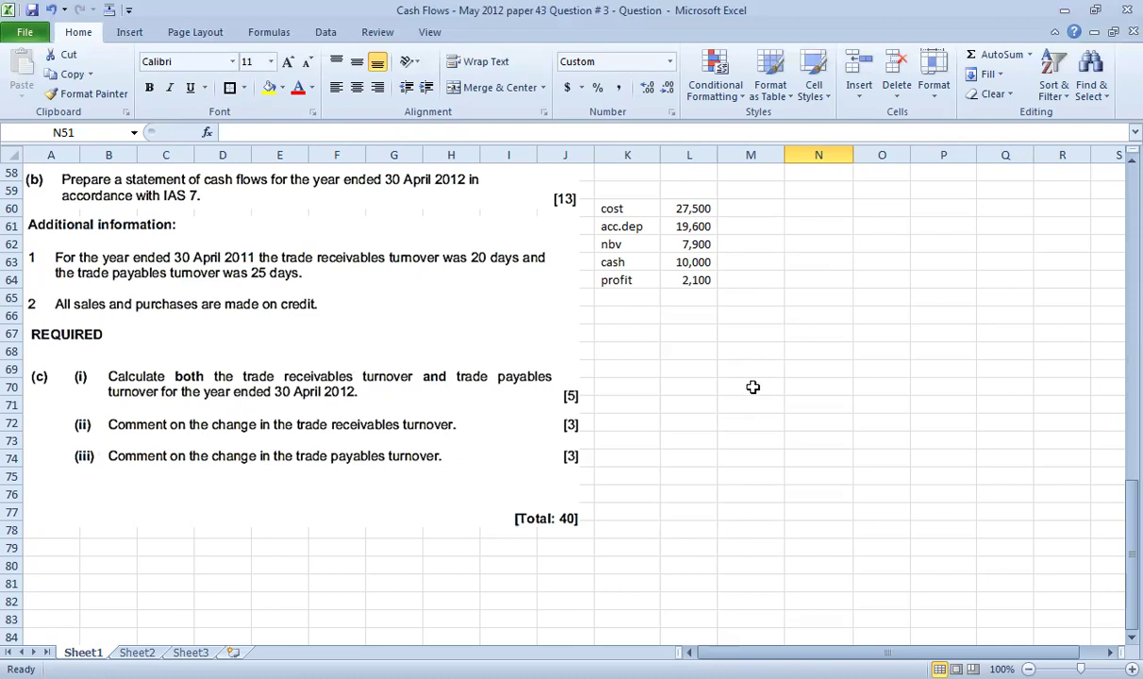
click(701, 369)
scroll(707, 363, up, 5)
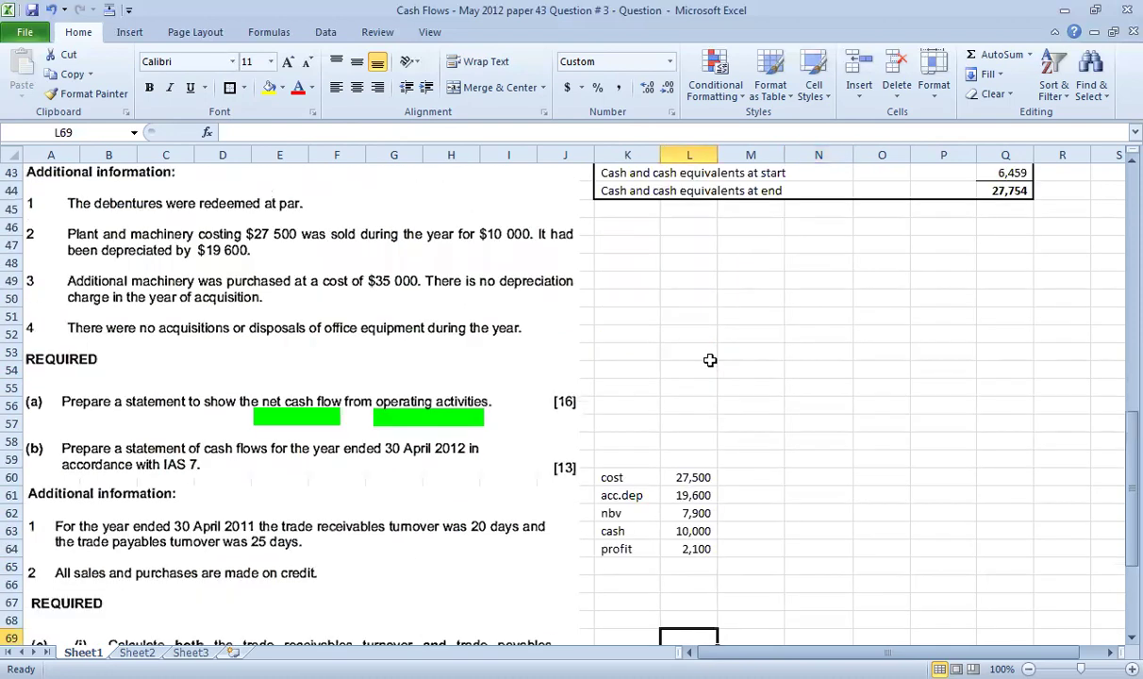
scroll(697, 353, up, 6)
scroll(876, 283, up, 4)
click(892, 264)
scroll(827, 428, down, 16)
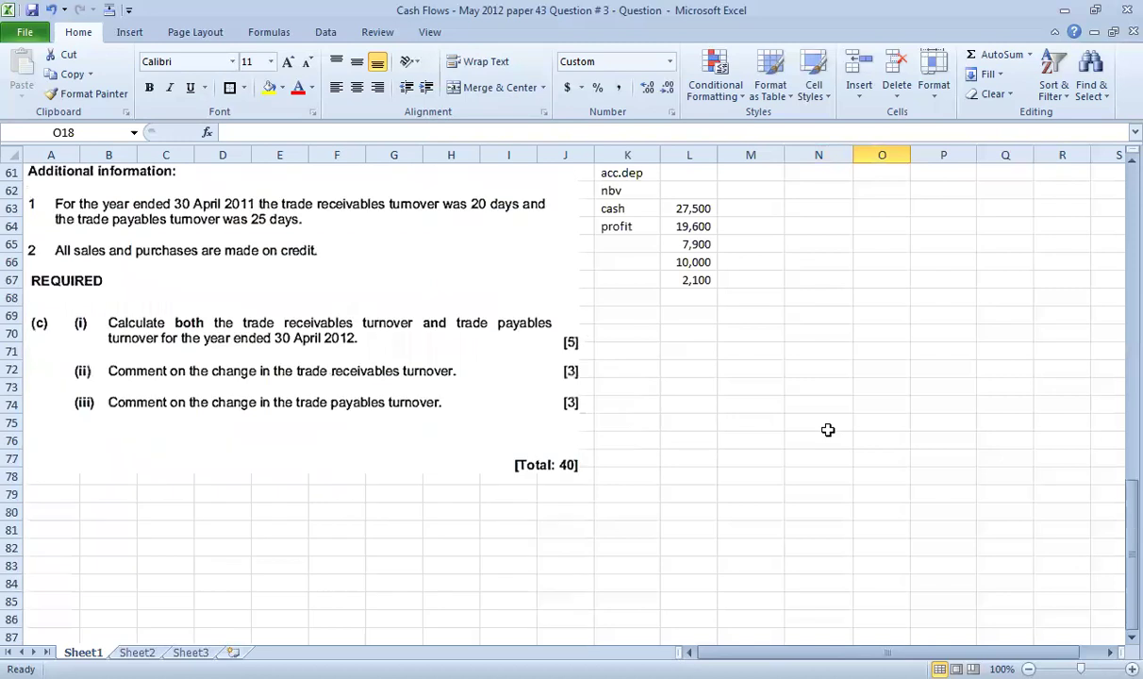
scroll(660, 283, down, 1)
Enter the label "receivable turnover" in L70, beside question part (c)
click(670, 280)
text(rece)
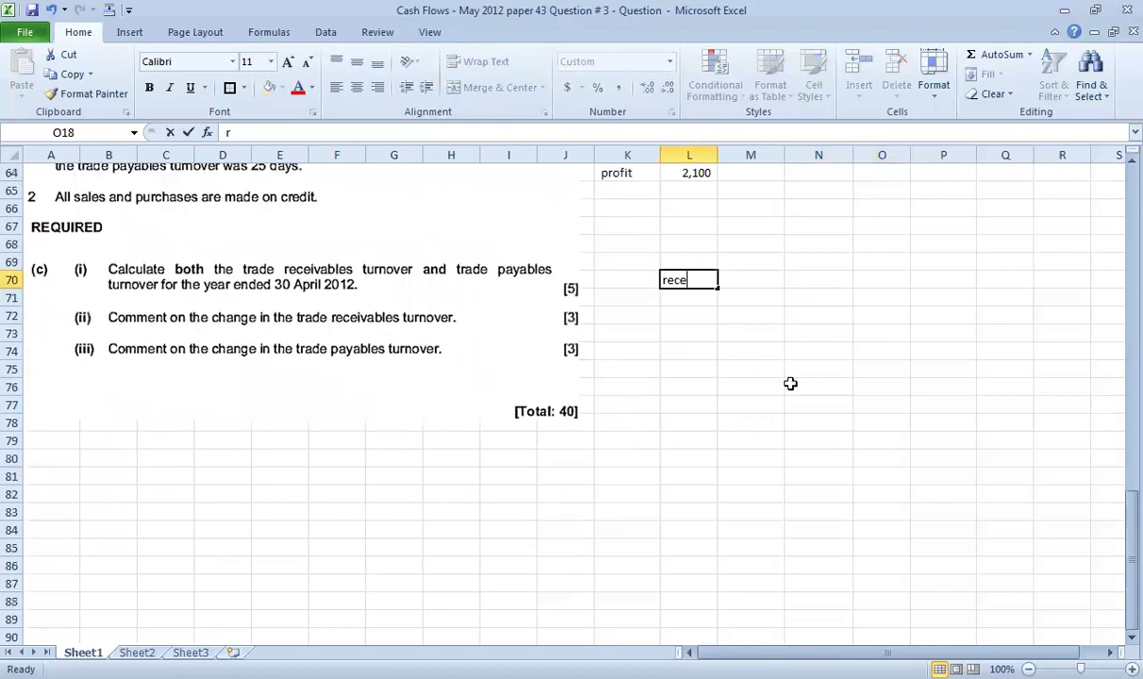
text(ivable turnover)
key(Return)
Calculate the receivables turnover in O70 with =17623/396672*365, using the 2012 trade receivables and revenue
key(Right)
key(Right)
key(Right)
key(Up)
text(=)
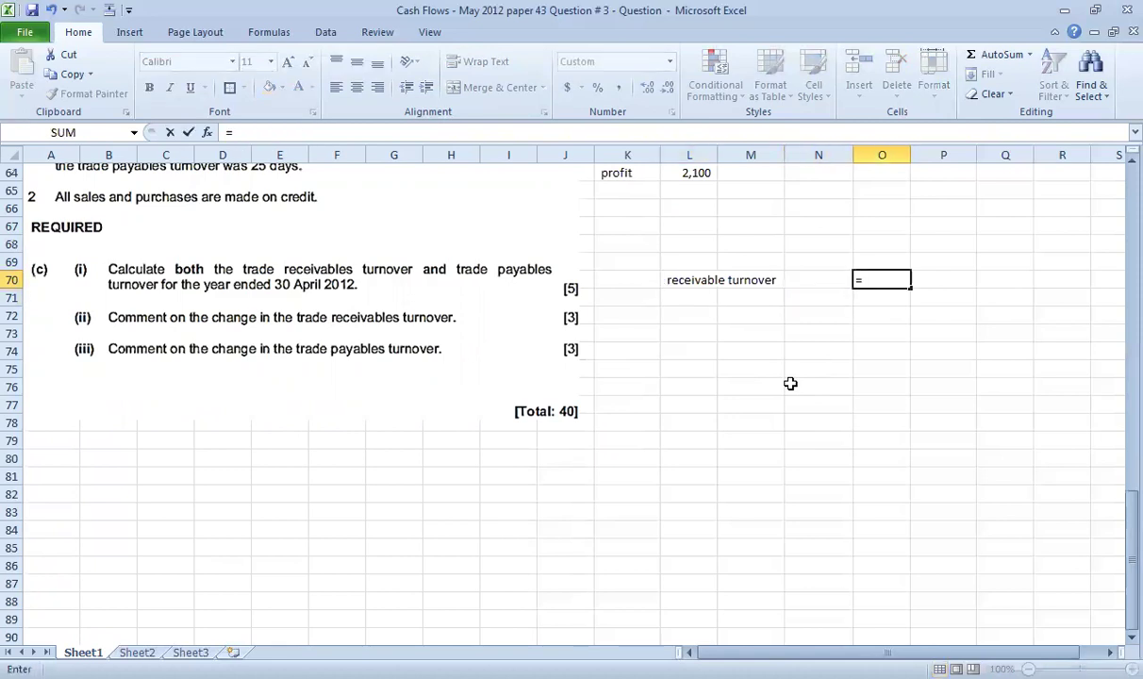
scroll(684, 373, up, 3)
scroll(273, 387, up, 18)
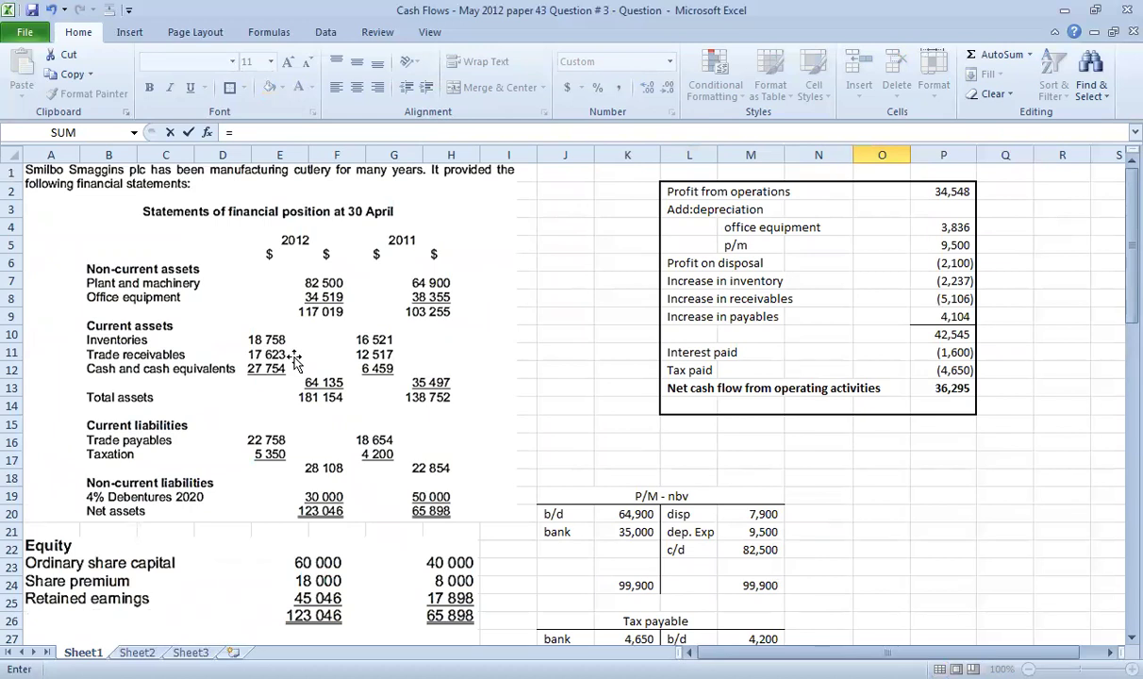
scroll(294, 361, down, 5)
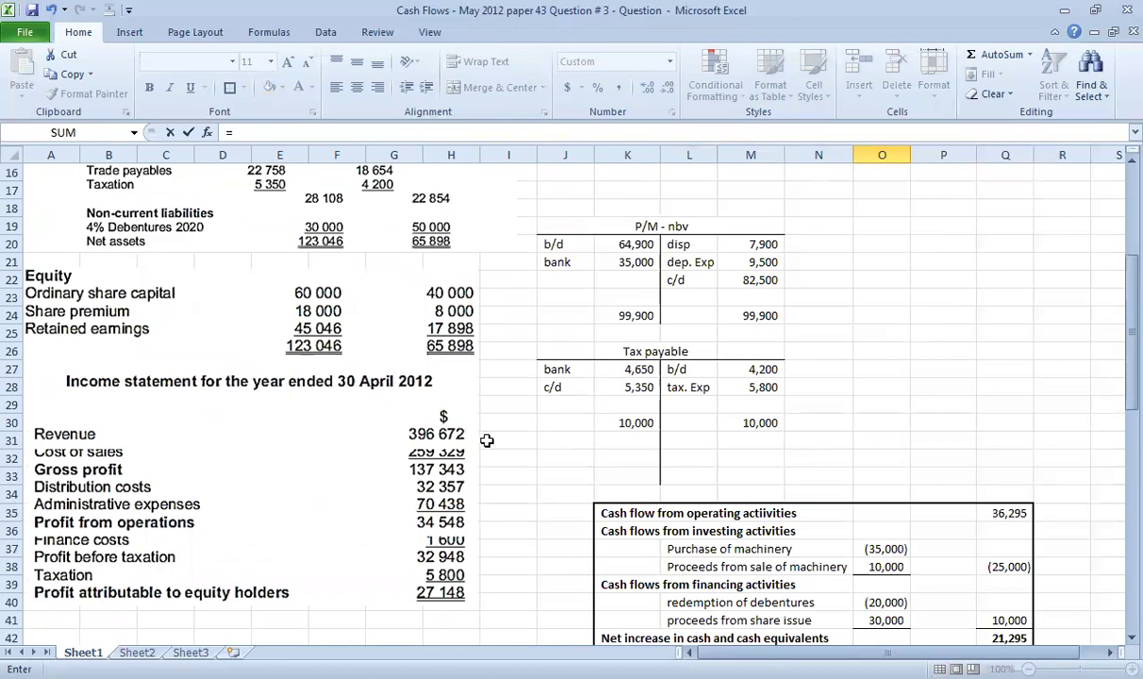
scroll(622, 509, down, 11)
scroll(911, 547, down, 2)
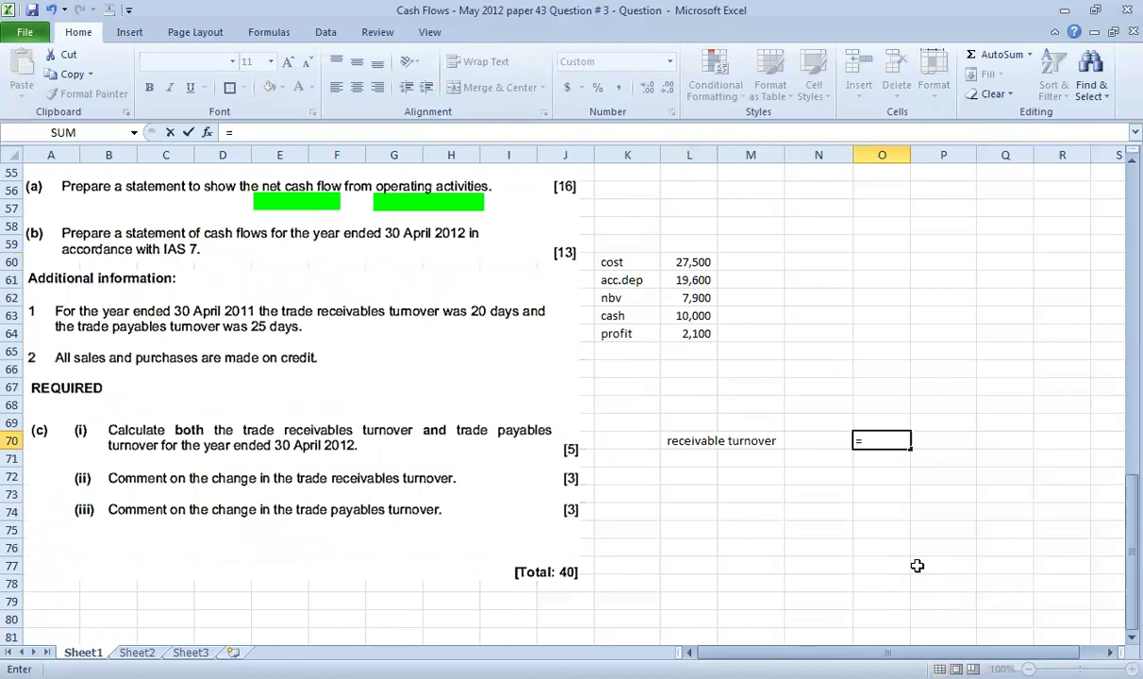
text(7623)
text(/3)
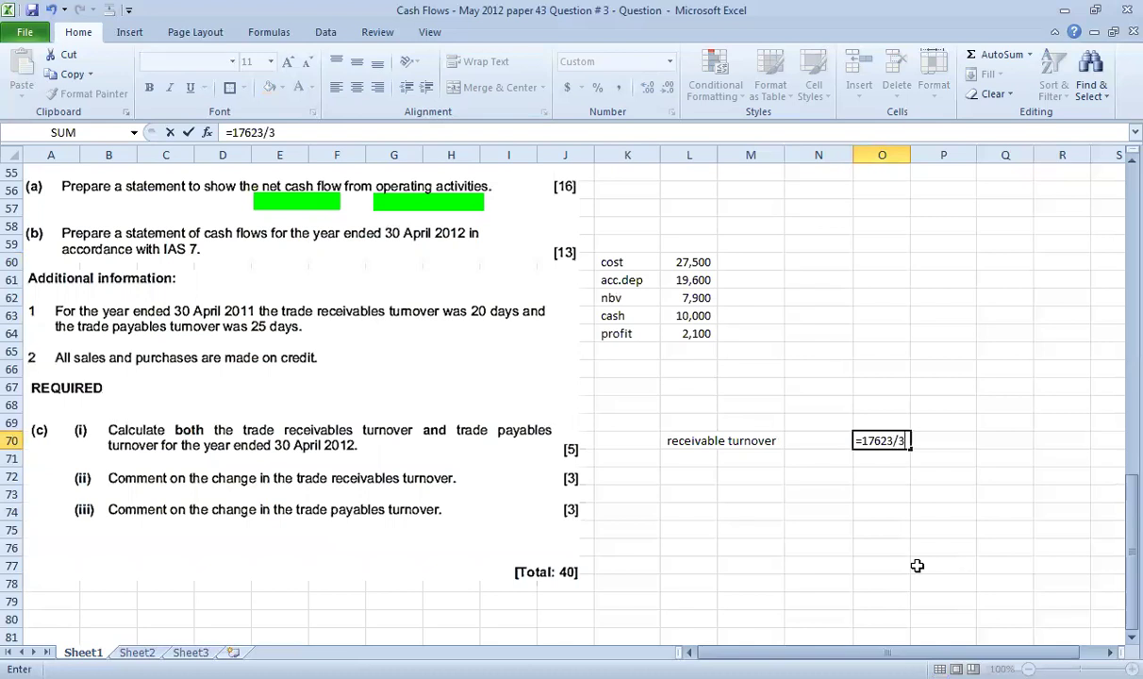
text(96672*365)
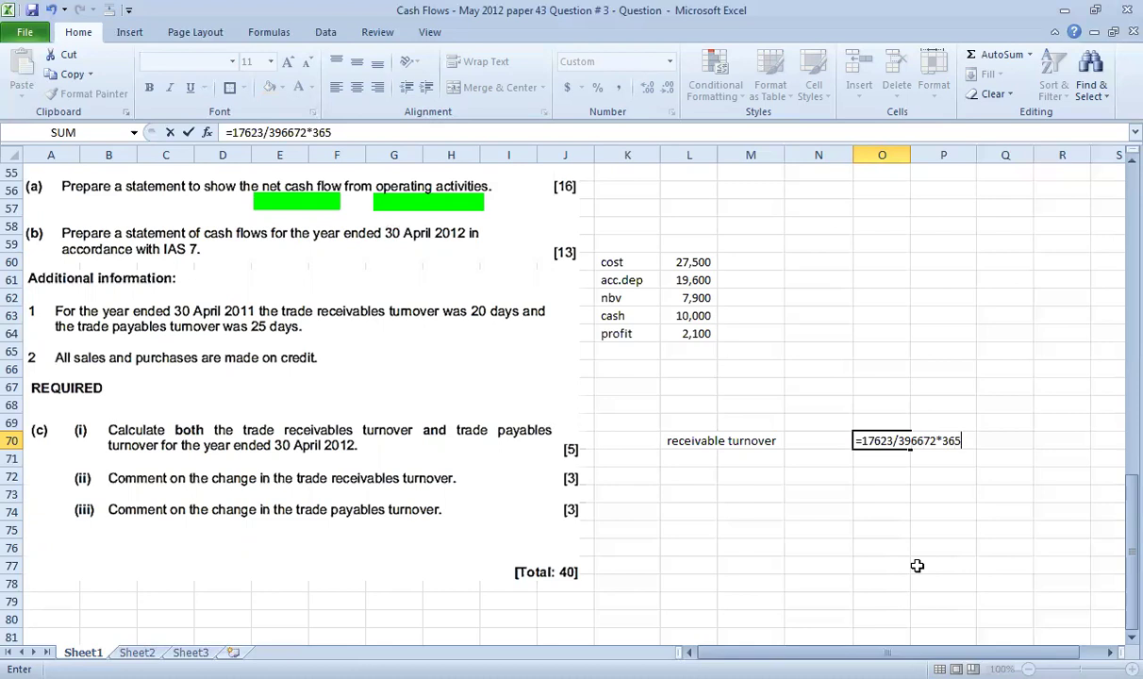
key(Return)
Format the receivables turnover in O70 with the comma style and check its formula
key(Up)
click(618, 87)
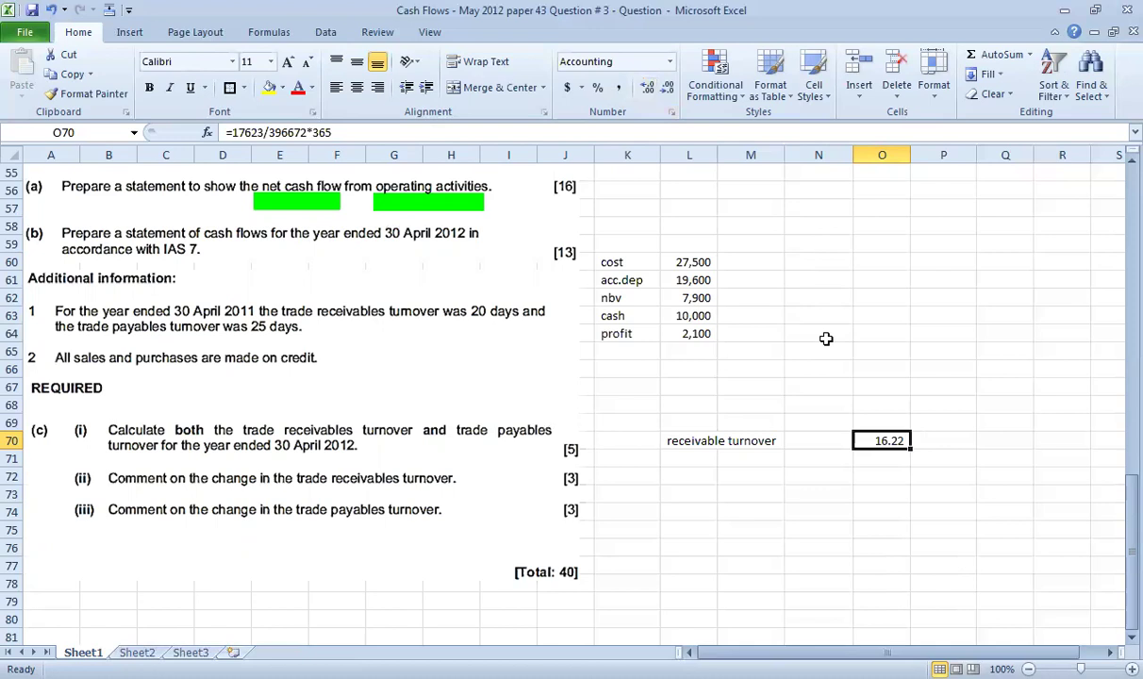
key(F2)
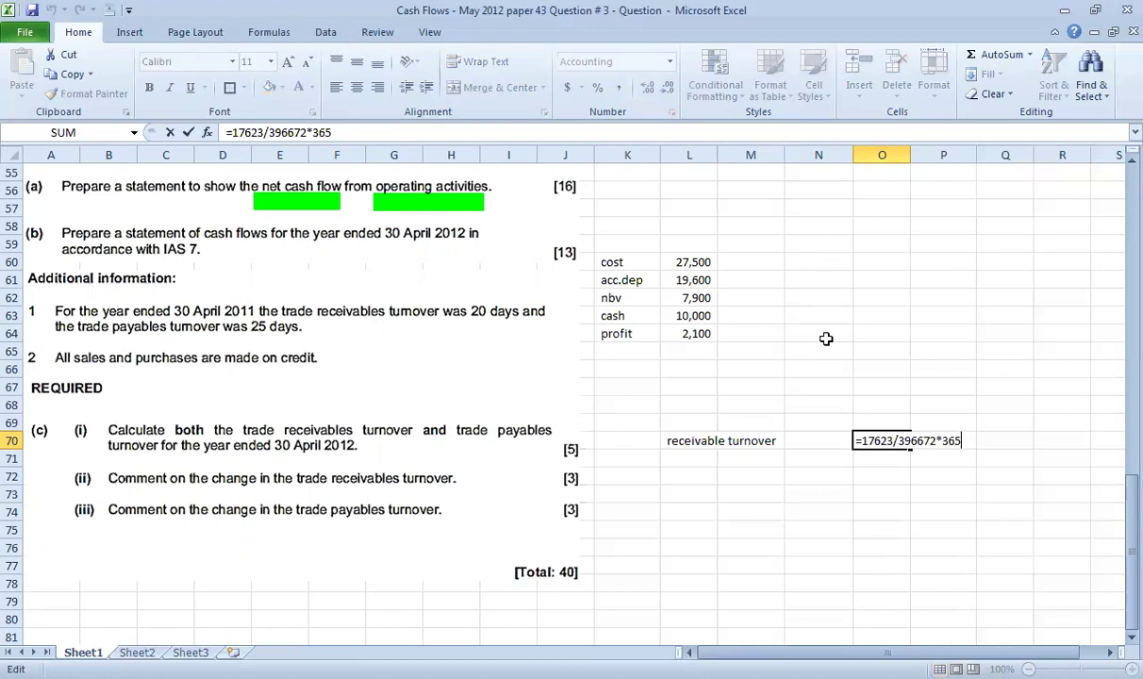
click(891, 478)
click(893, 441)
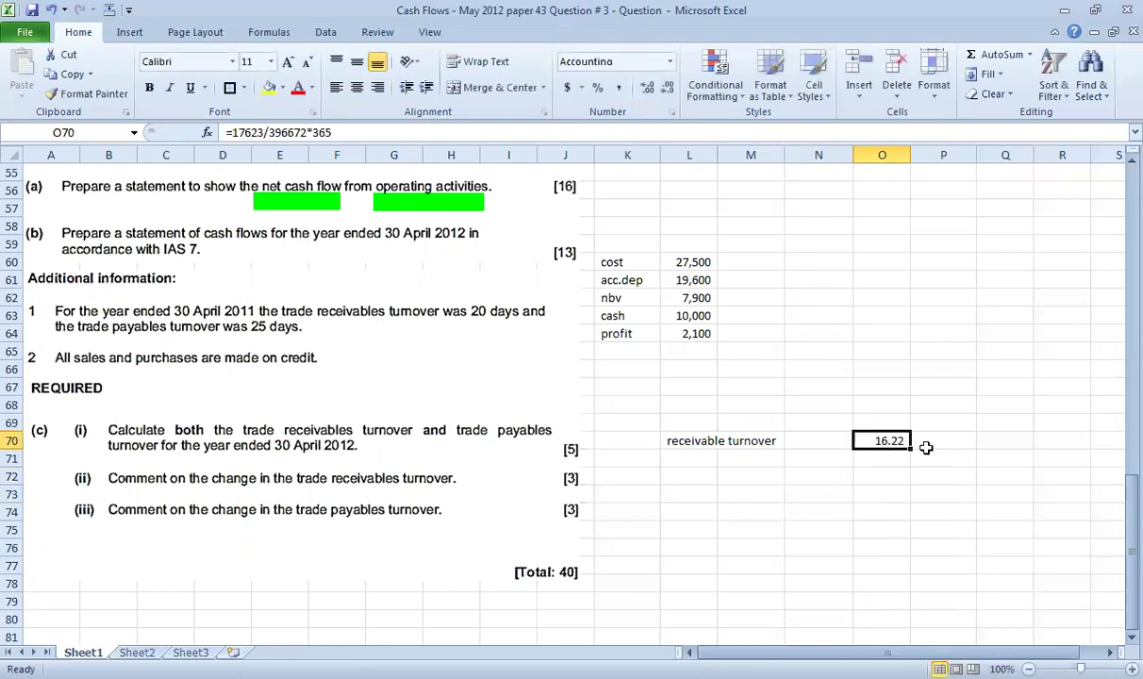
Enter the label "payable turnover" in L71, below the receivables turnover label
click(693, 458)
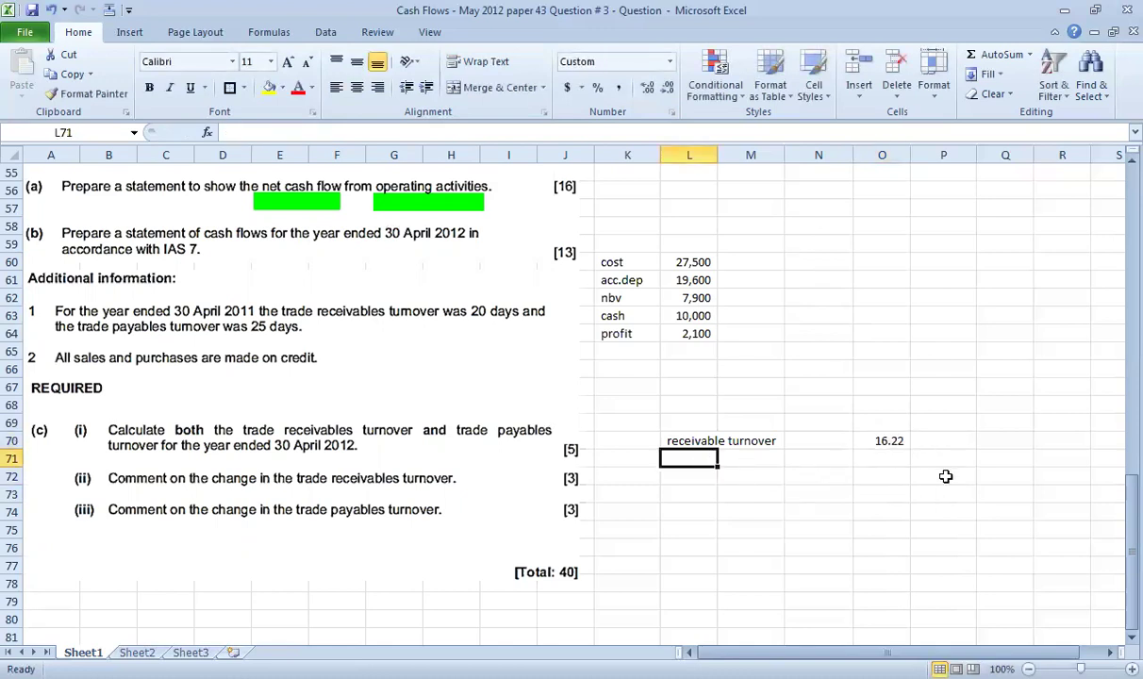
text(payable)
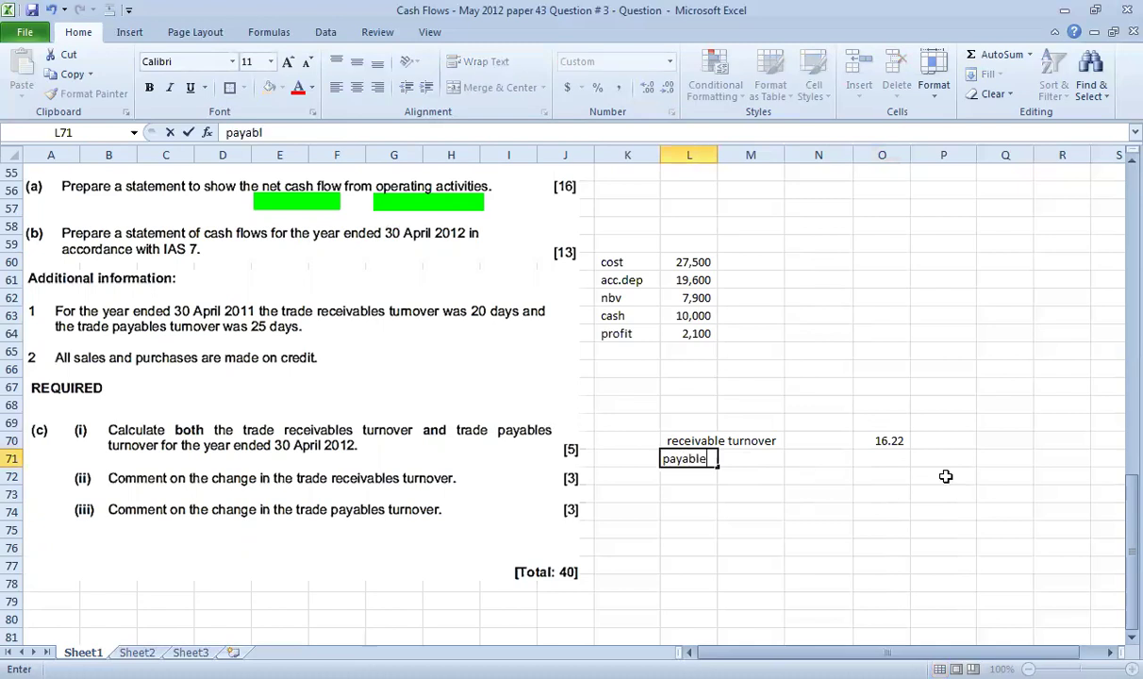
text( turnover)
key(Tab)
key(Tab)
key(Tab)
text(=)
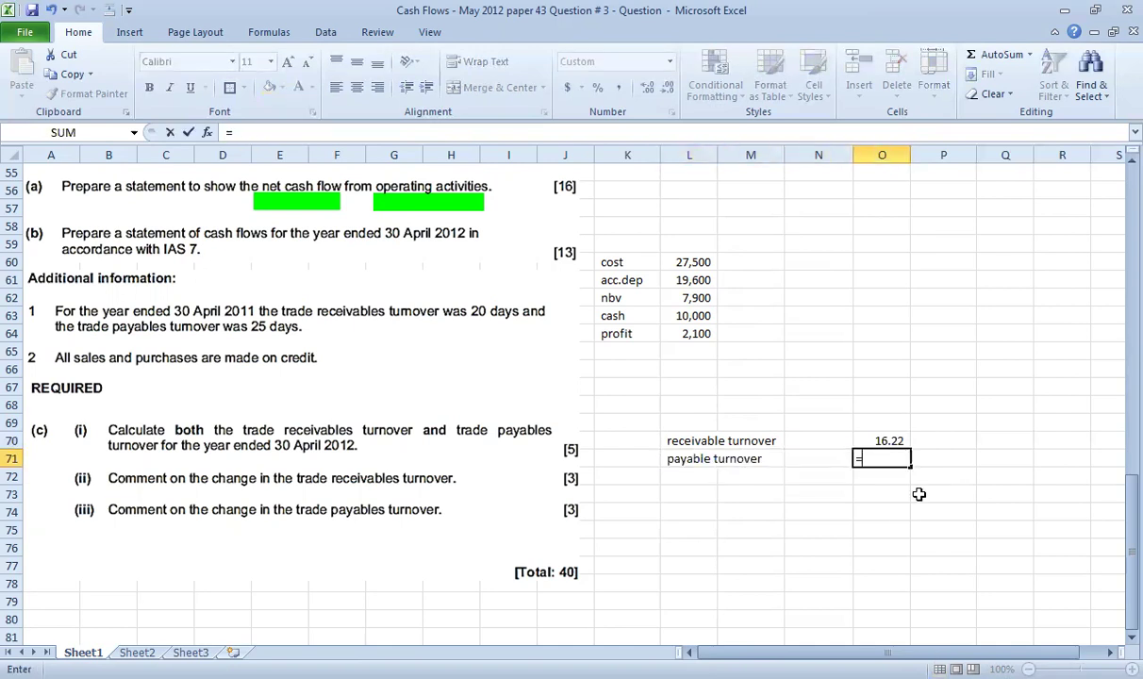
scroll(377, 330, up, 9)
scroll(380, 346, up, 8)
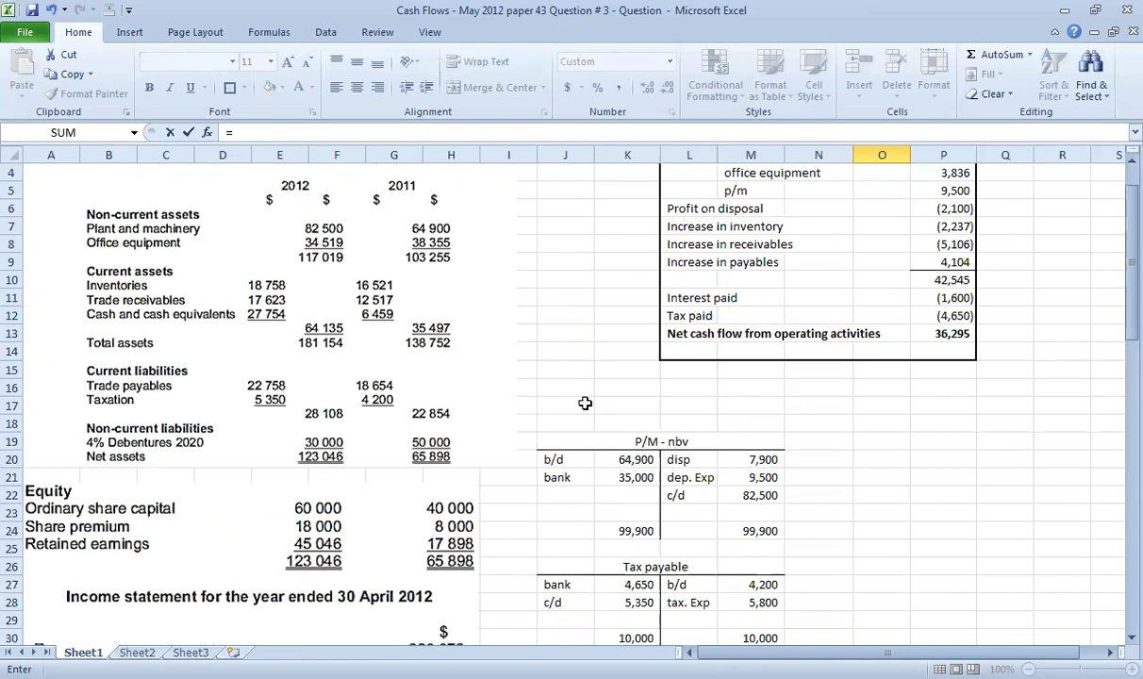
scroll(582, 401, down, 4)
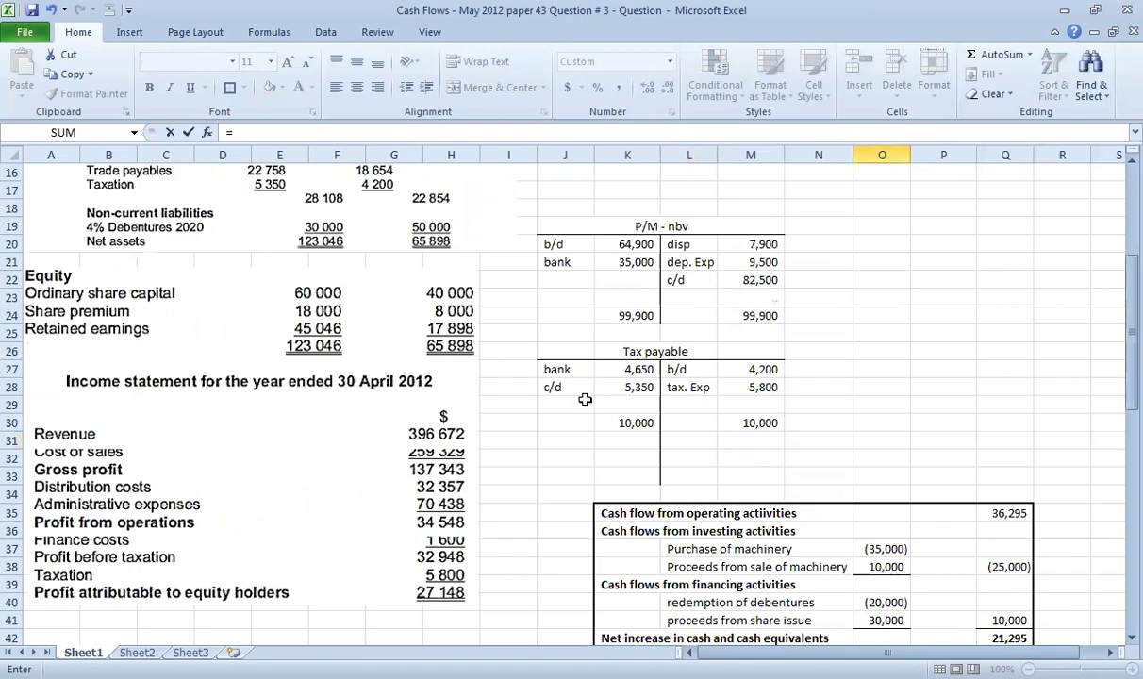
scroll(584, 401, down, 10)
scroll(806, 490, down, 4)
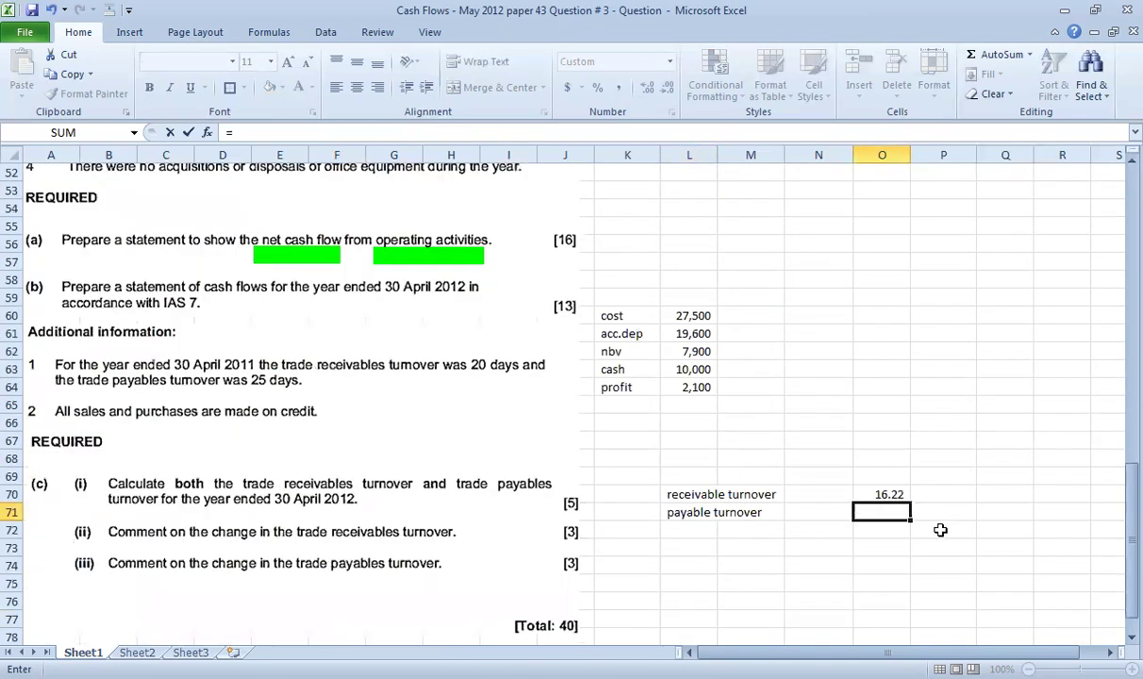
key(Escape)
Enter the cost of goods sold relationship "osfg+puc-csfg=cogs" as text in M68
click(770, 350)
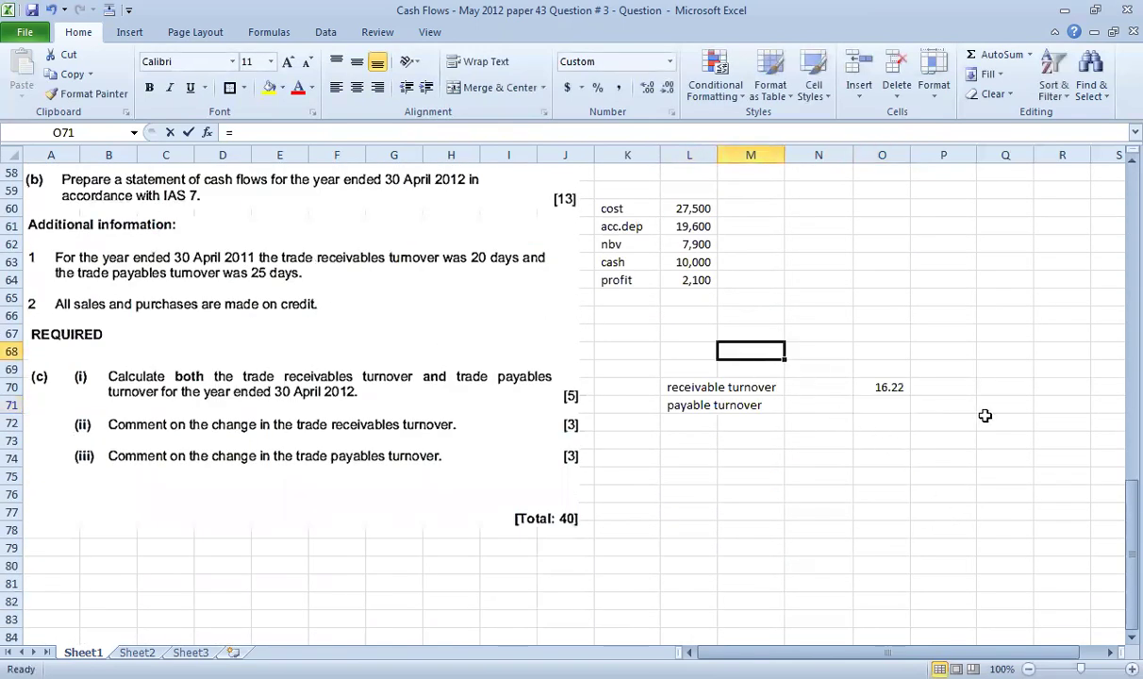
text(=sfg)
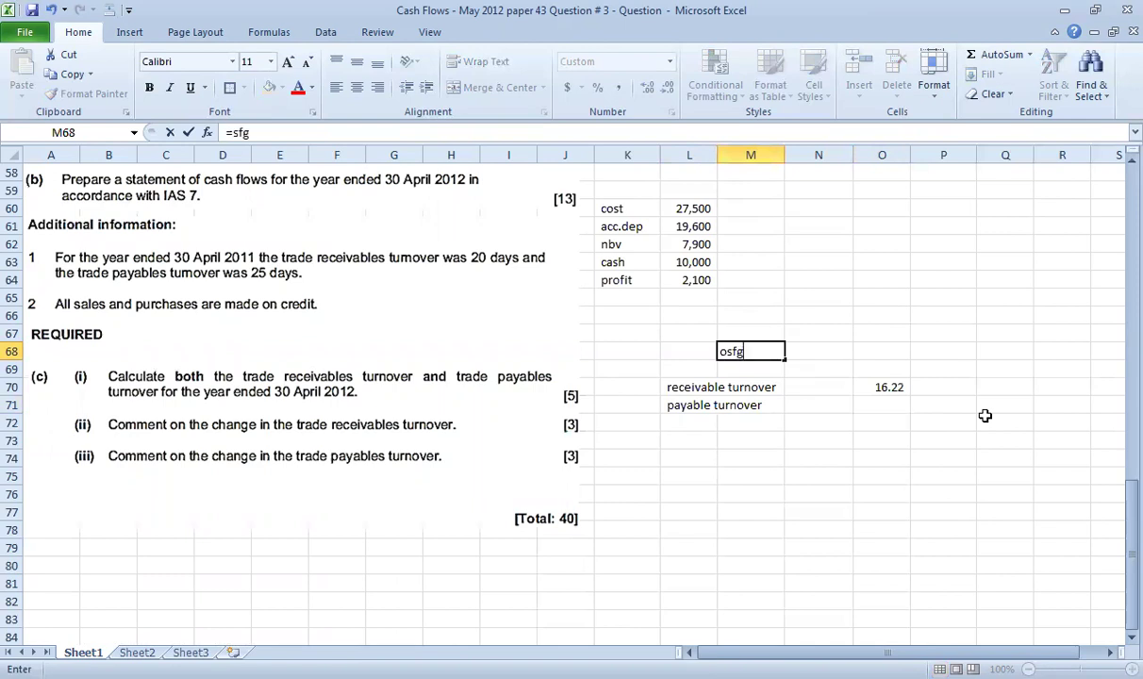
text(-csfg=cogs)
key(Tab)
Enter the rearranged purchases relationship "pur = cogs+csfg-osfg" as text in O68
key(Tab)
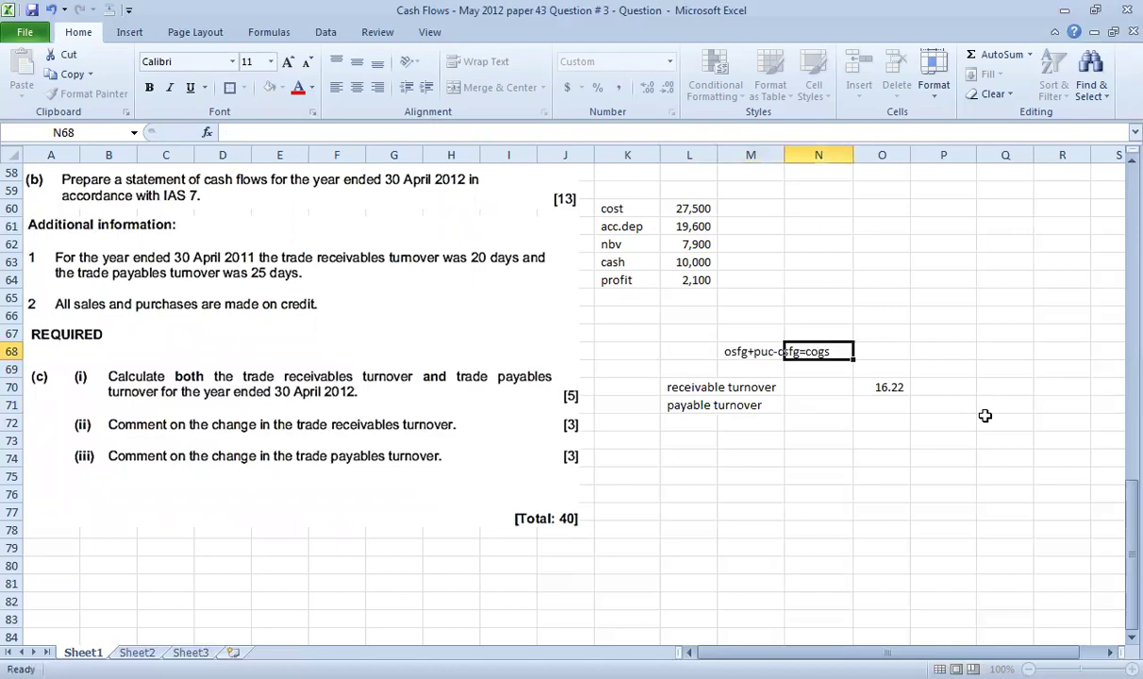
text(pur)
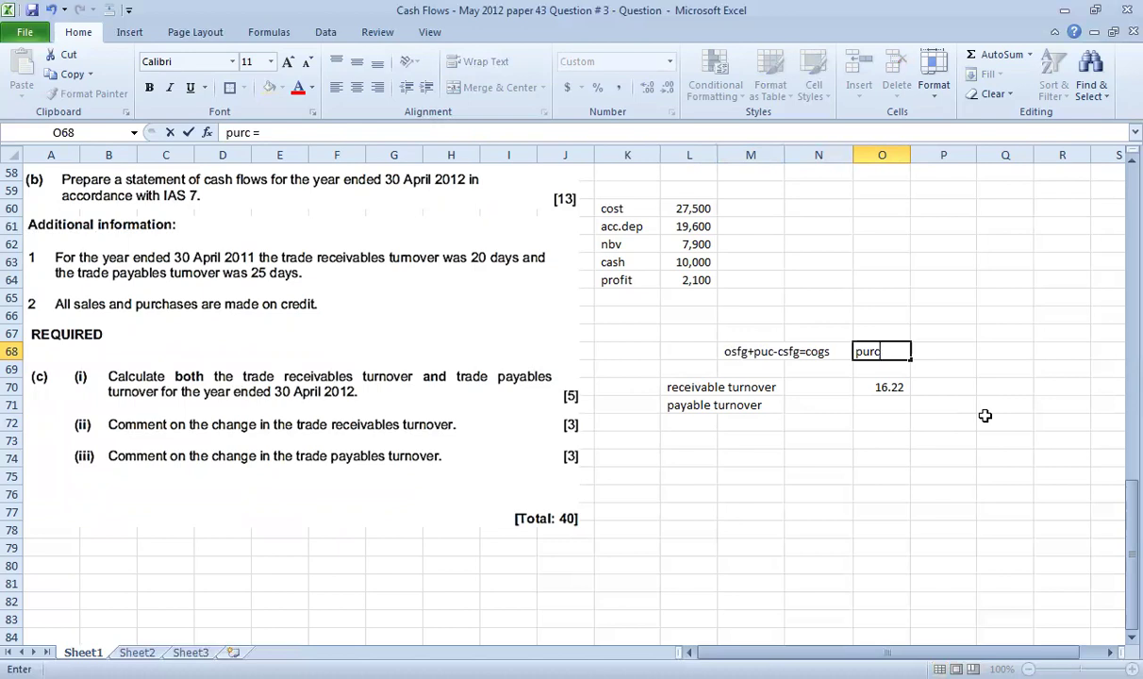
text( = cogs+csfg)
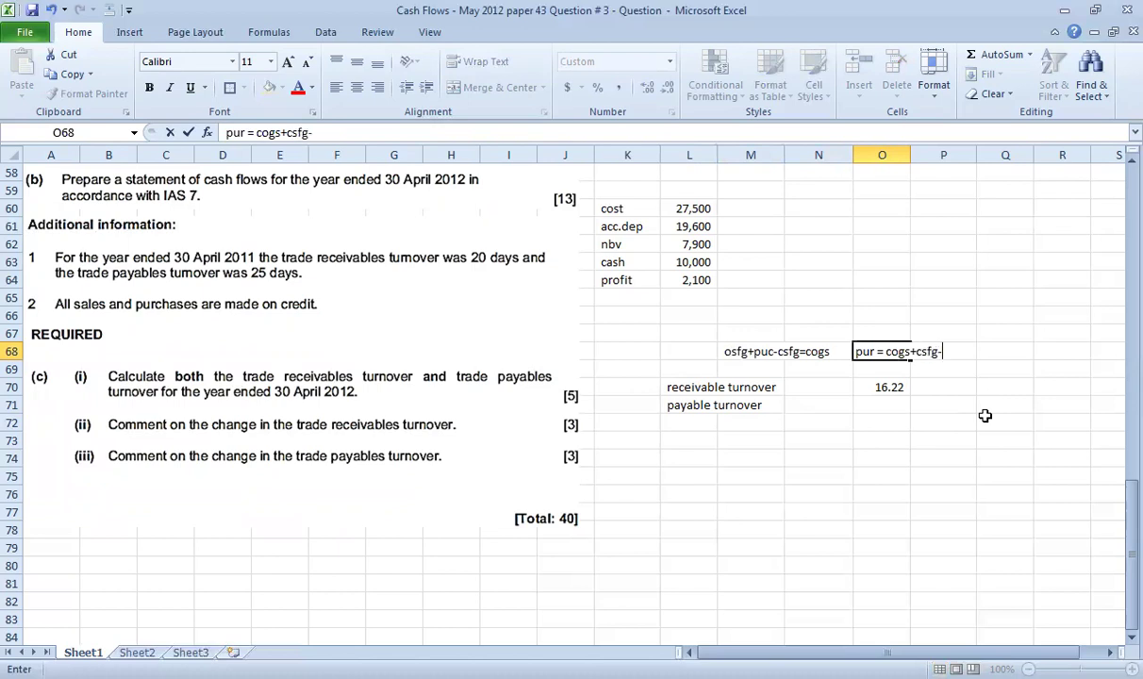
text(-osfg)
key(Return)
key(Up)
text(=)
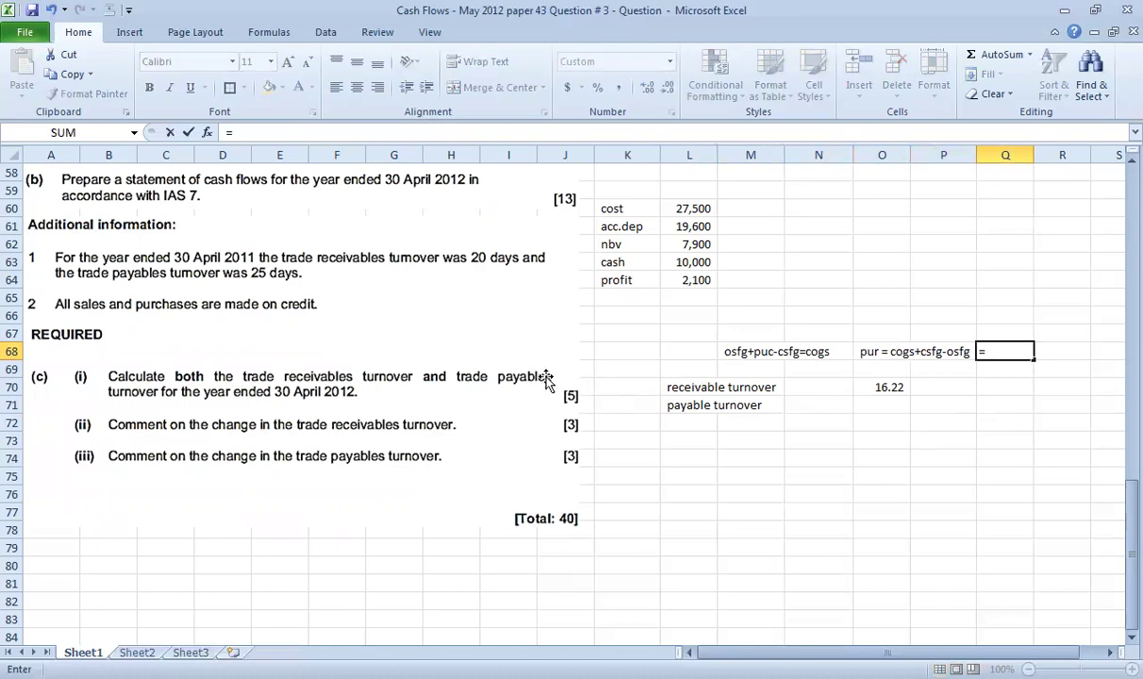
scroll(258, 335, up, 13)
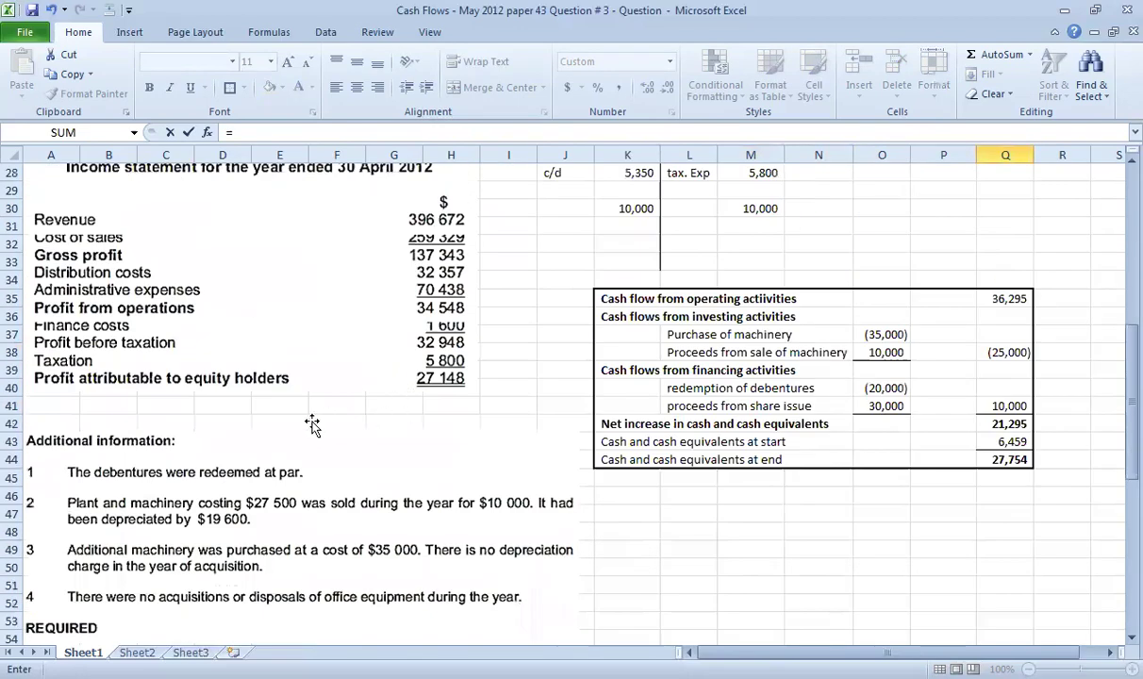
scroll(255, 462, up, 1)
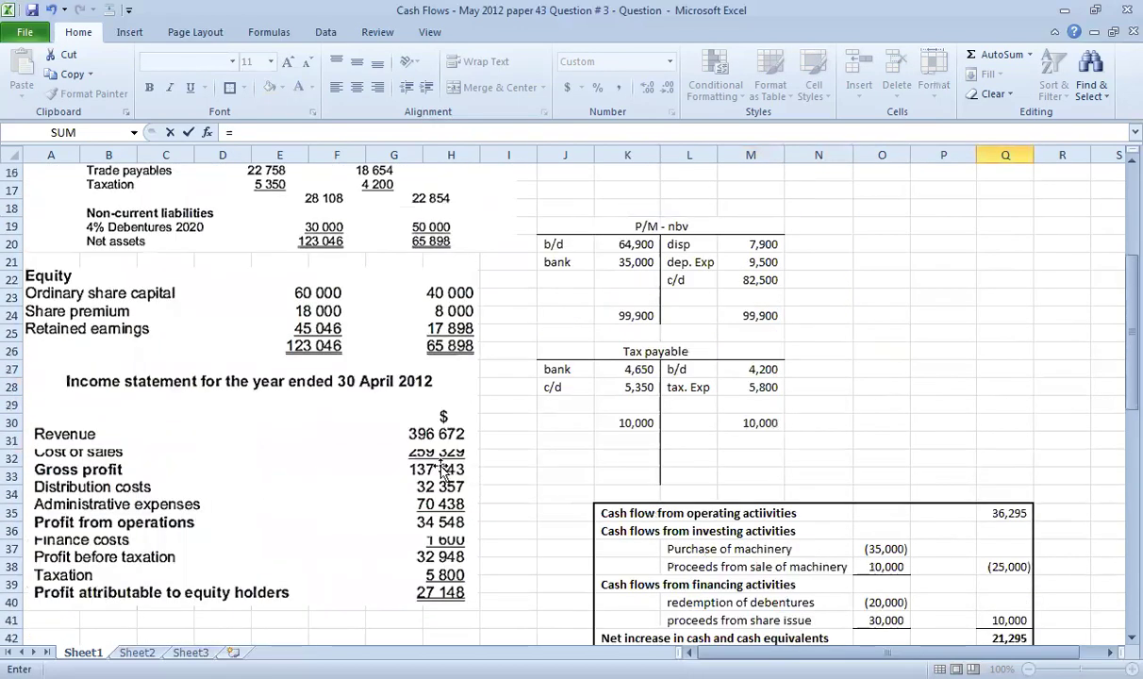
text(259329)
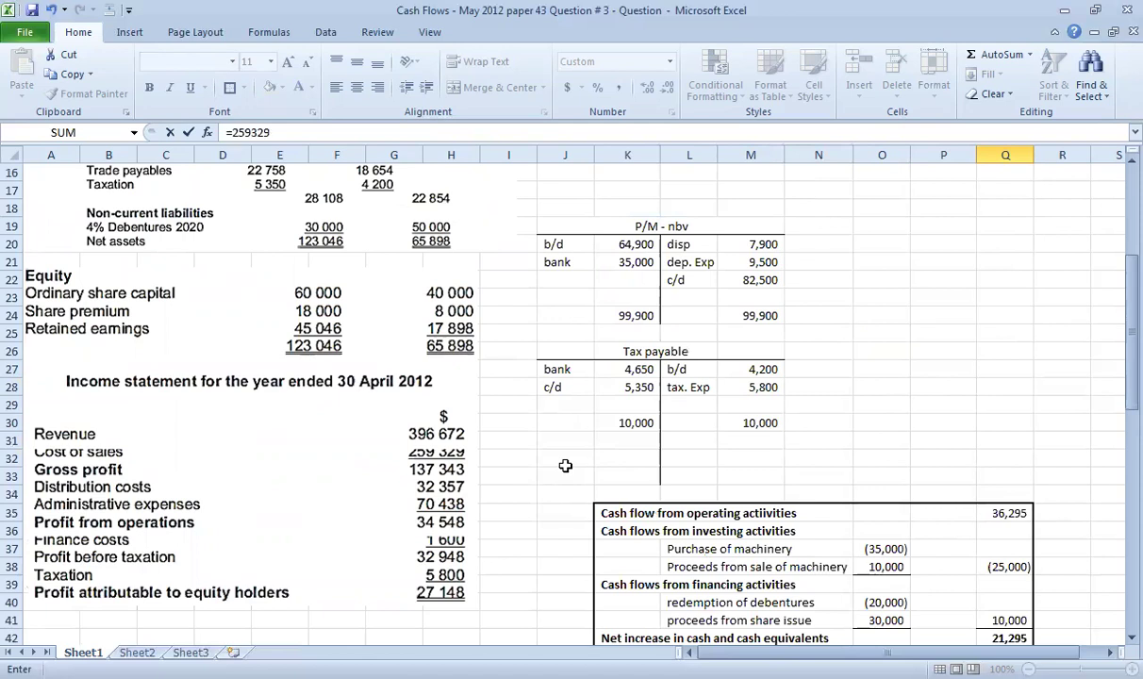
click(267, 171)
scroll(325, 484, up, 4)
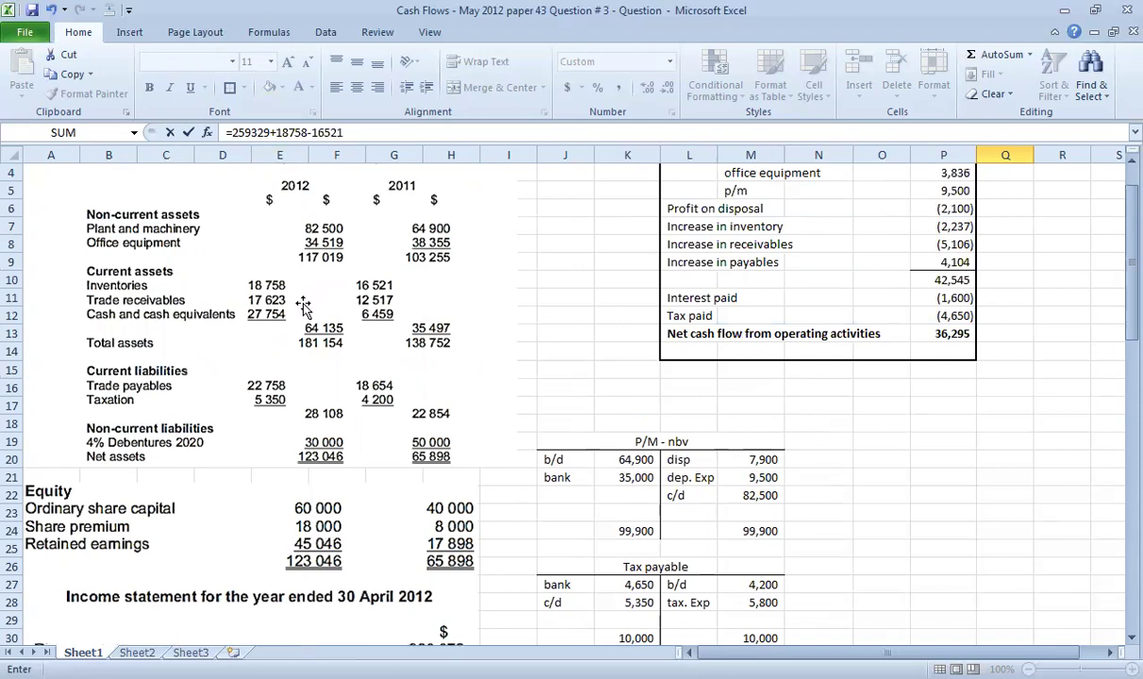
key(Return)
scroll(1025, 563, down, 1)
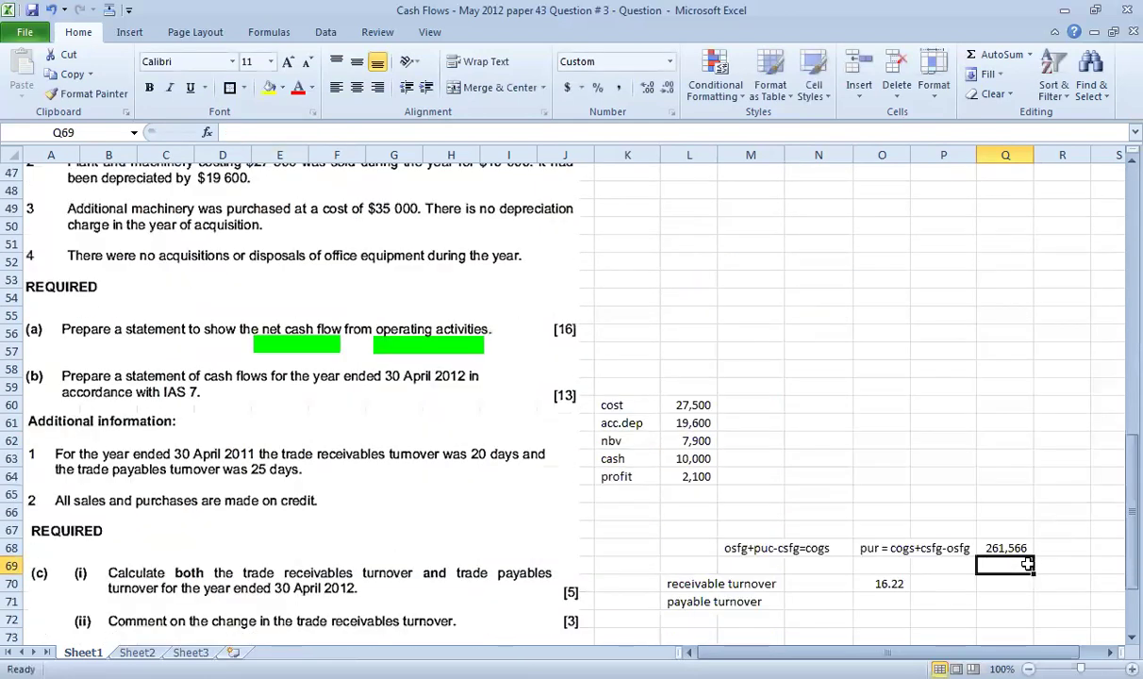
scroll(1028, 563, down, 2)
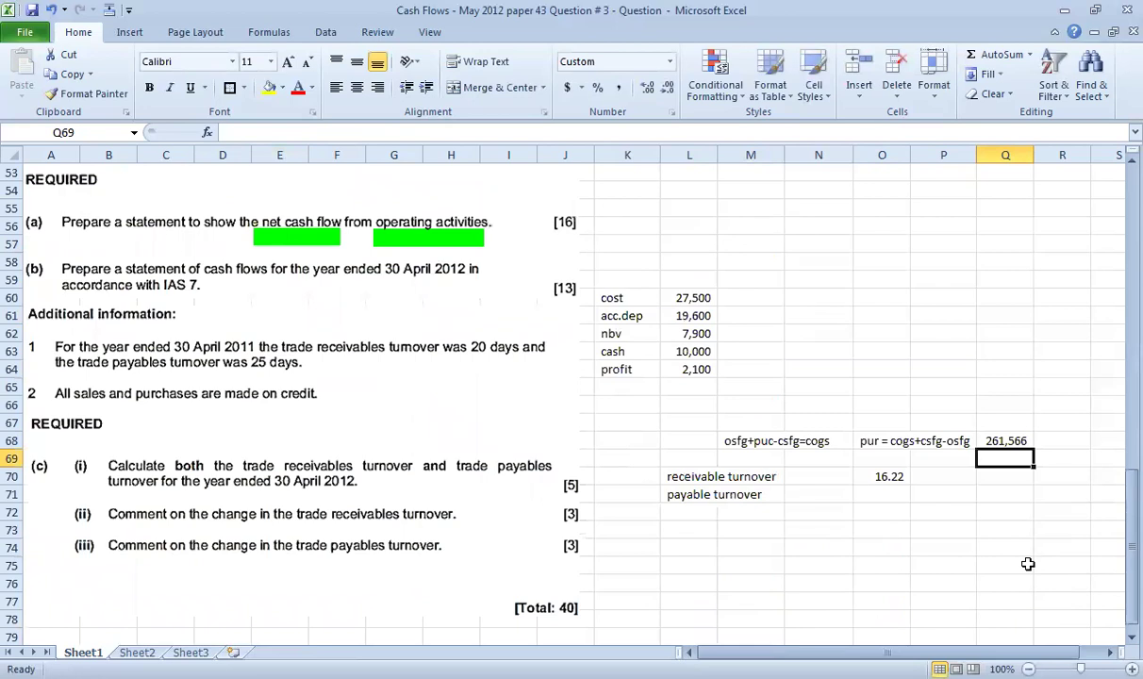
Check the cost of sales figure in Q68's purchases formula against the income statement
double_click(985, 440)
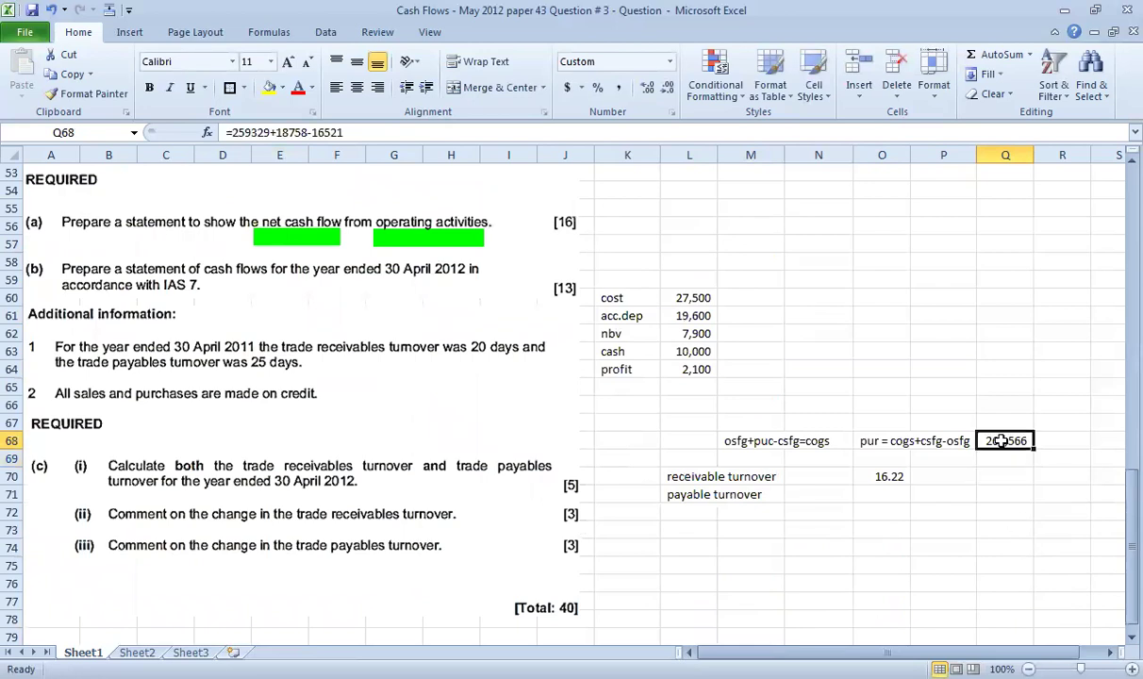
scroll(503, 403, up, 7)
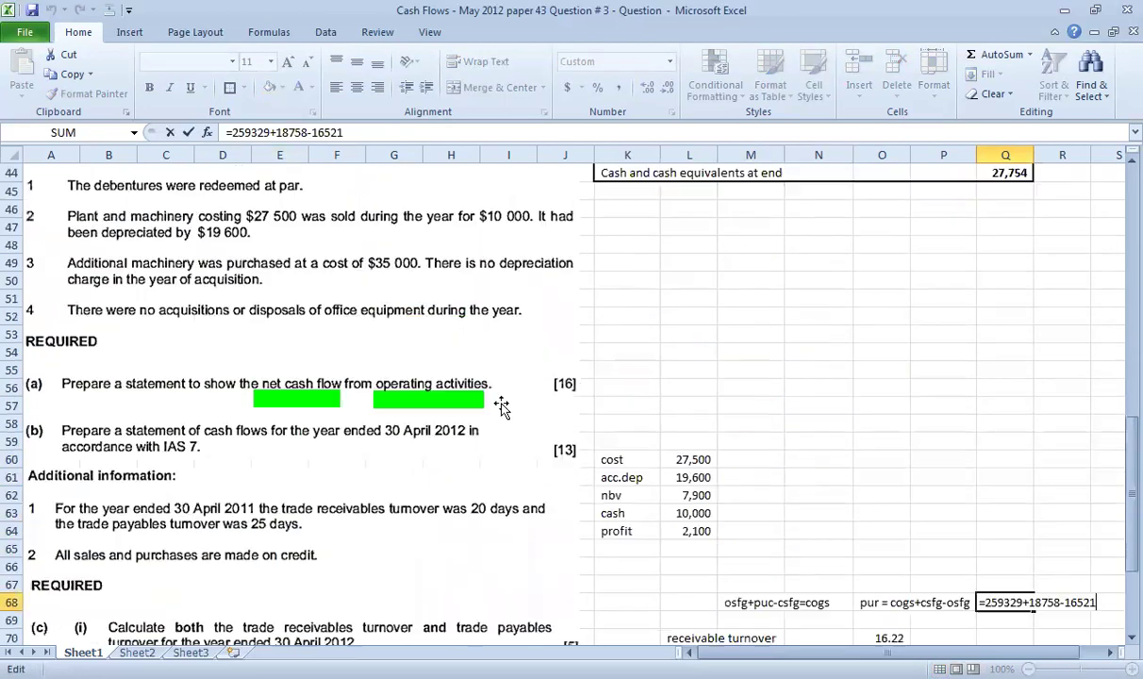
scroll(422, 351, up, 3)
click(420, 347)
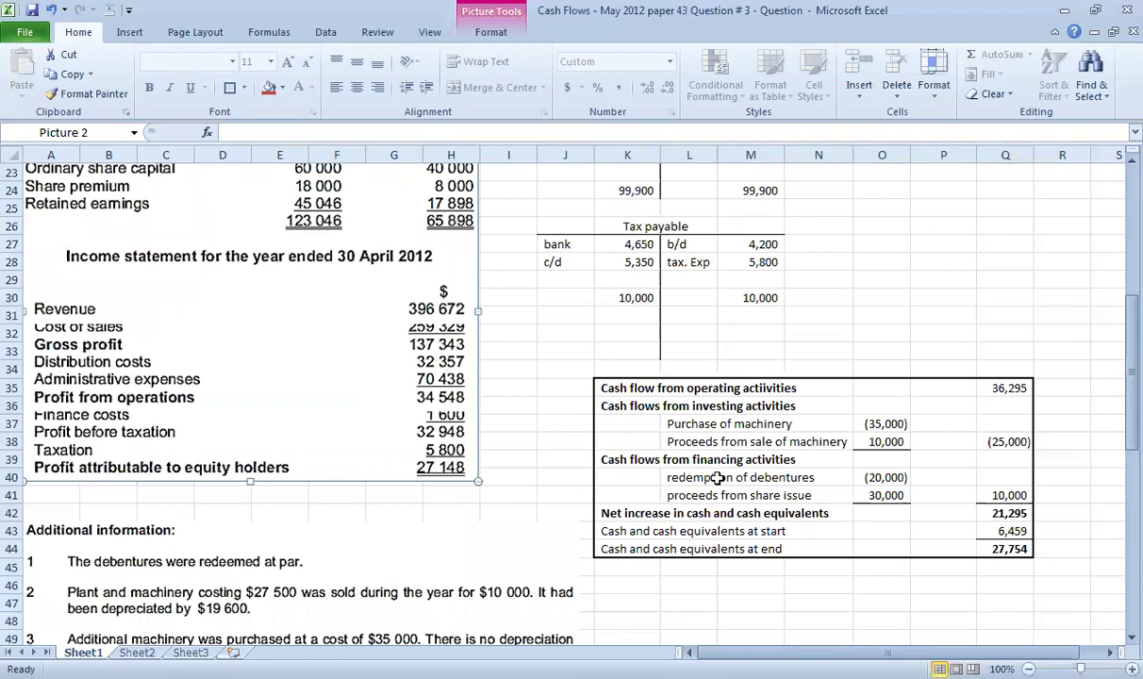
key(Escape)
scroll(1062, 603, down, 4)
scroll(1061, 603, down, 4)
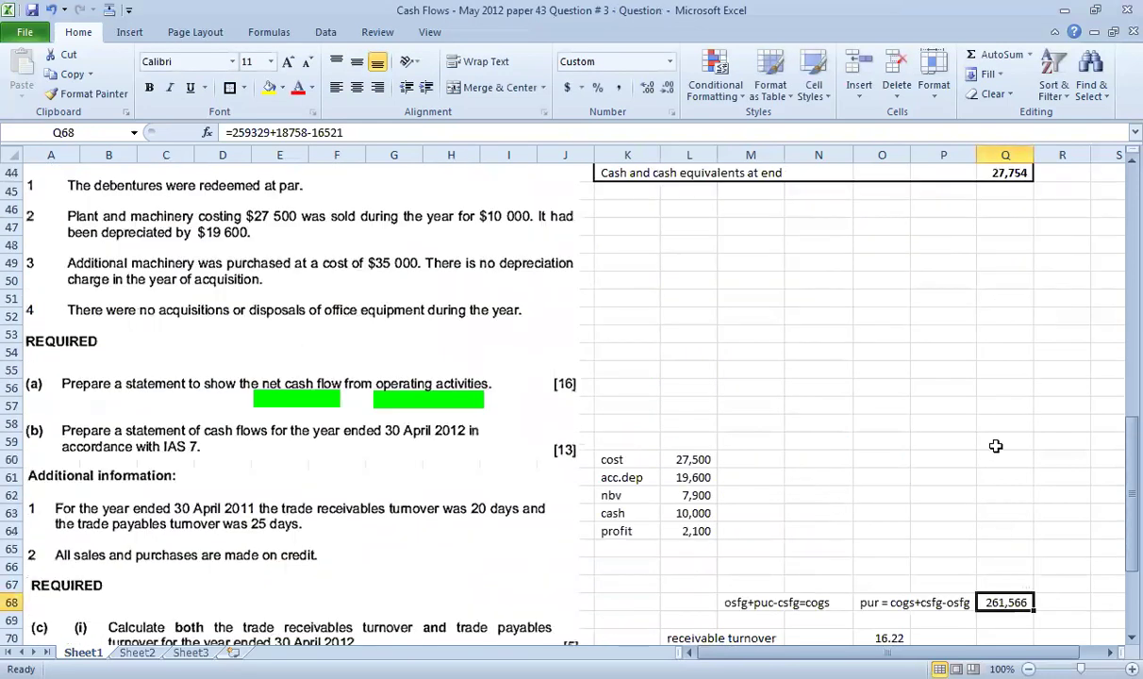
scroll(942, 422, down, 4)
Check the inventory figures in Q68's purchases formula against the statement of financial position
key(F2)
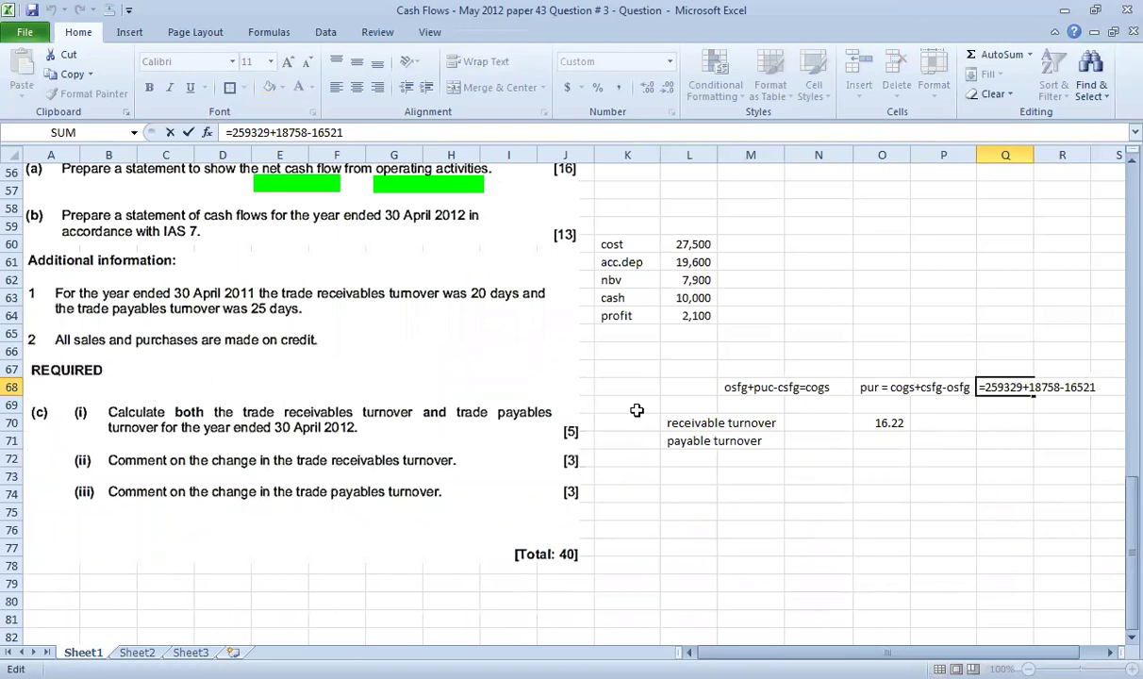
scroll(636, 410, up, 18)
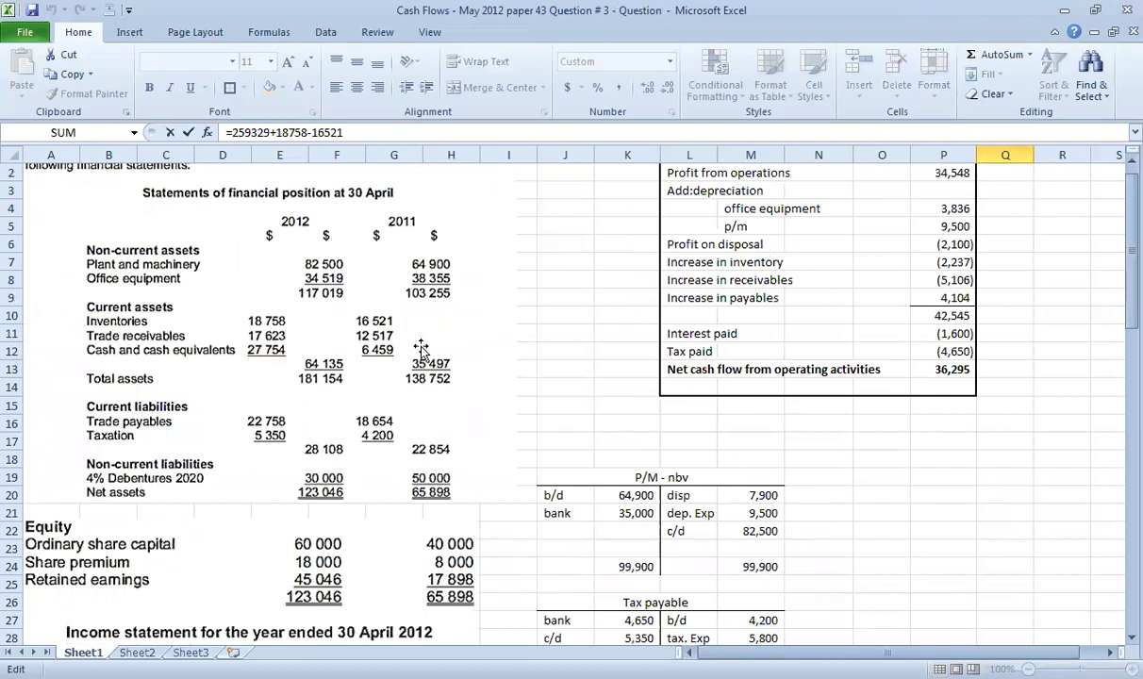
scroll(861, 574, down, 6)
scroll(860, 574, down, 12)
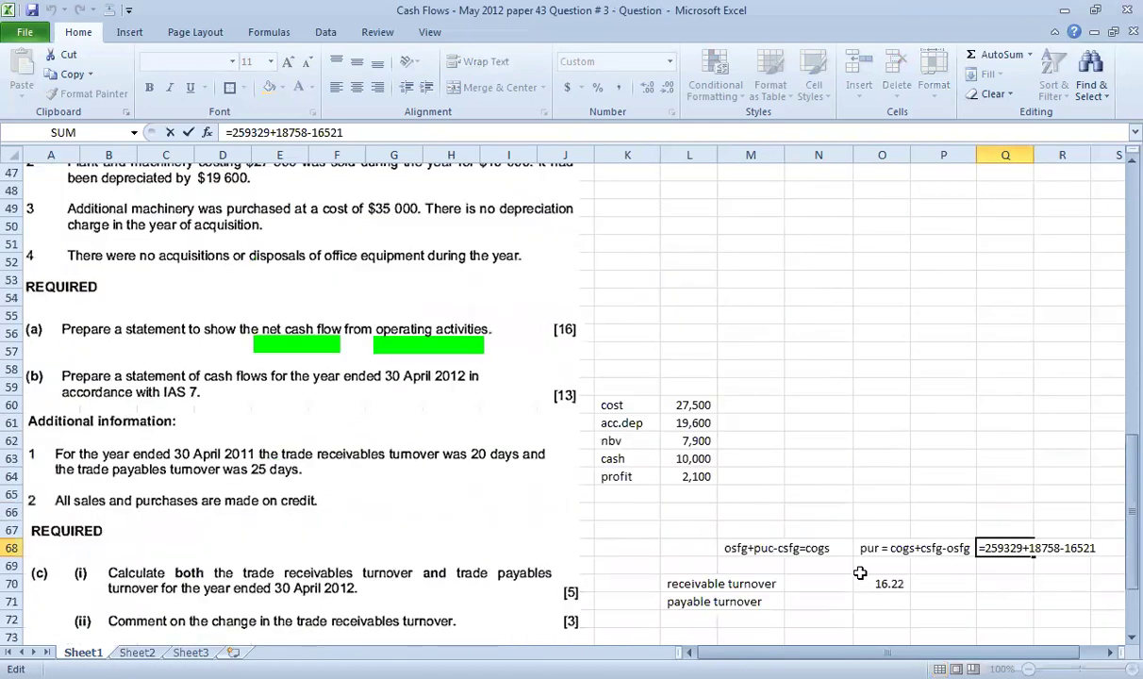
click(1001, 430)
click(1002, 385)
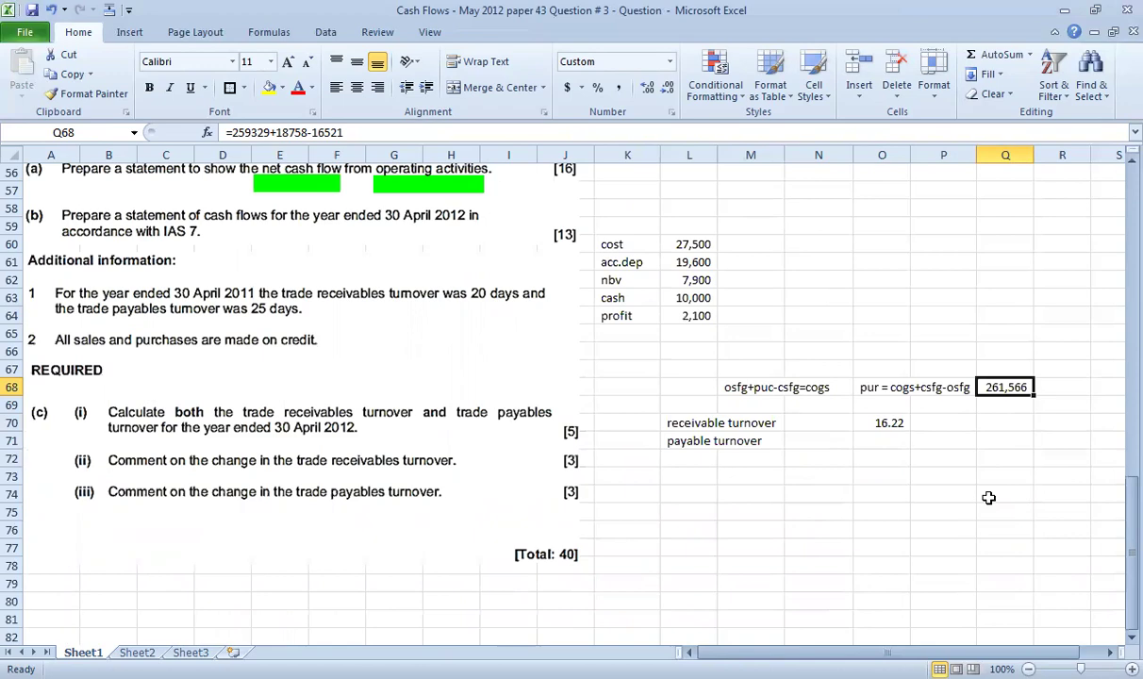
Calculate the payables turnover in O71 from the 2012 trade payables and the purchases in Q68: =22758/Q68*365
click(870, 442)
text(=)
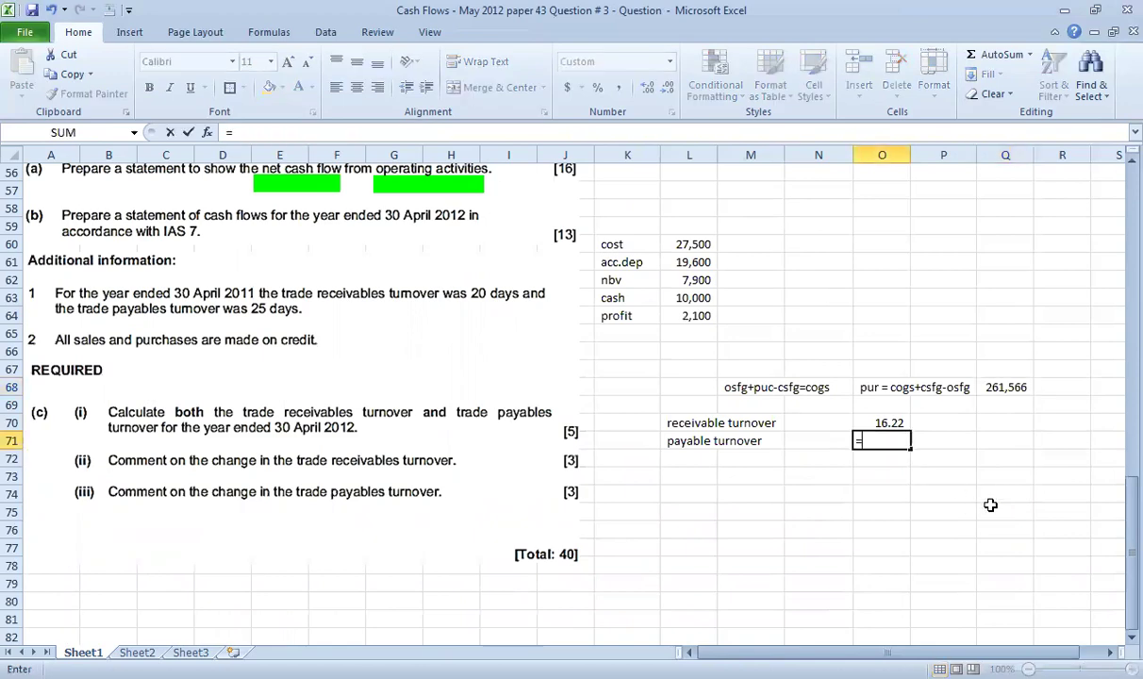
scroll(551, 410, up, 18)
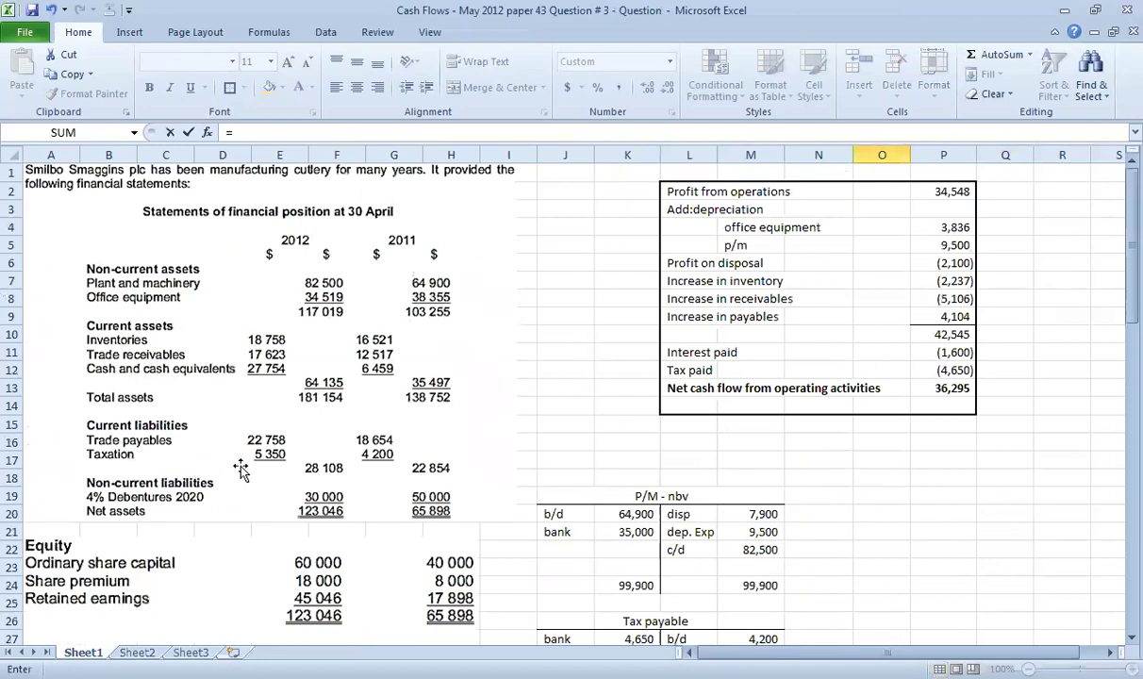
scroll(564, 461, down, 10)
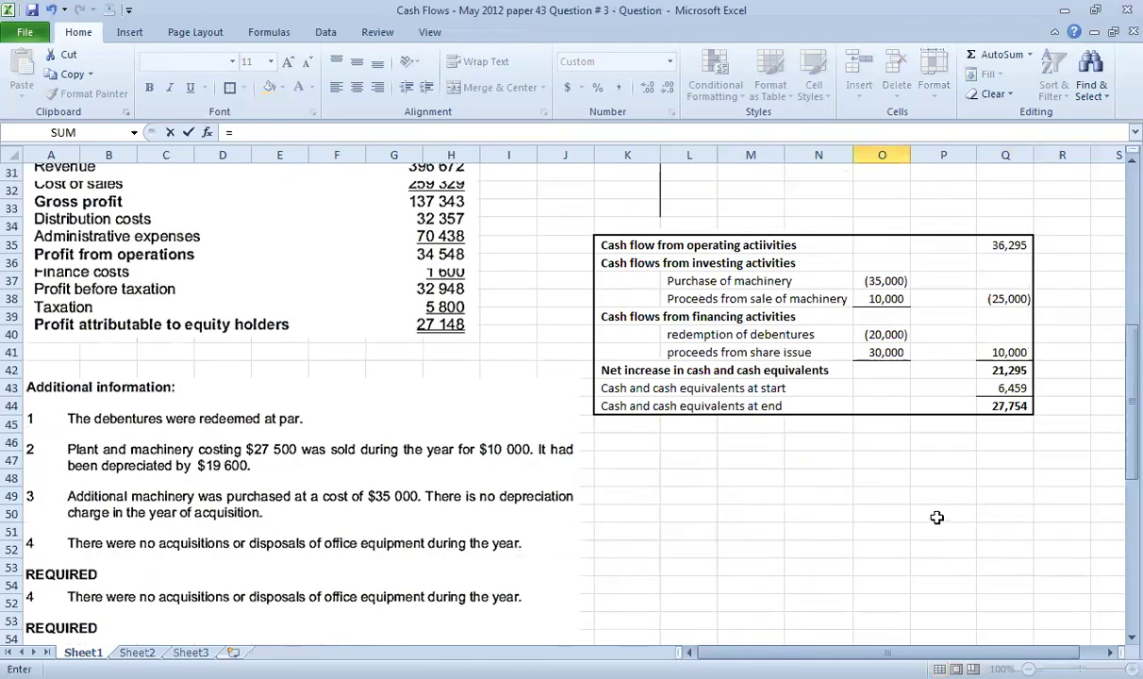
scroll(936, 517, down, 8)
text(22758)
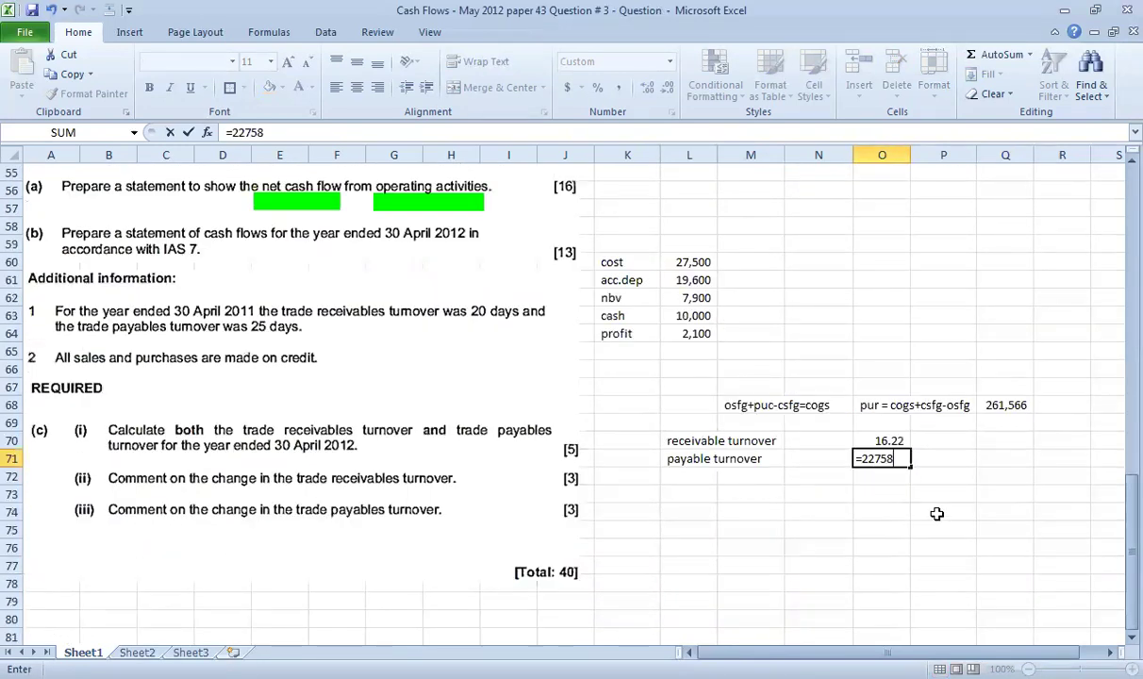
text(/)
key(Right)
key(Right)
key(Up)
key(Up)
key(Up)
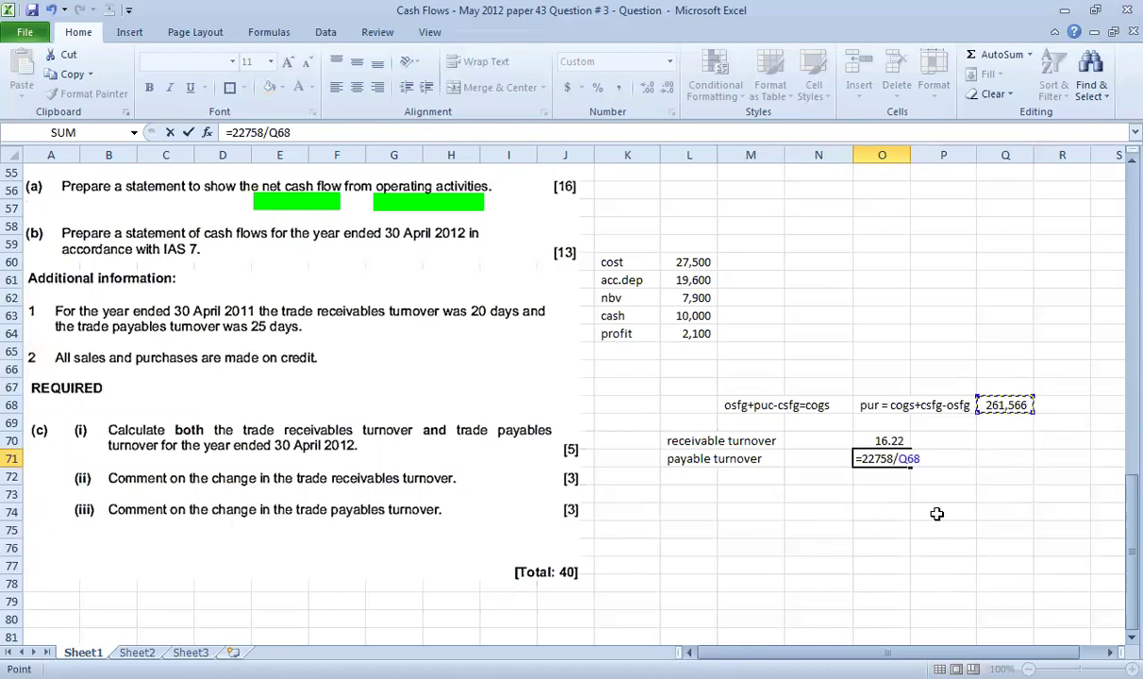
text(*365)
key(Return)
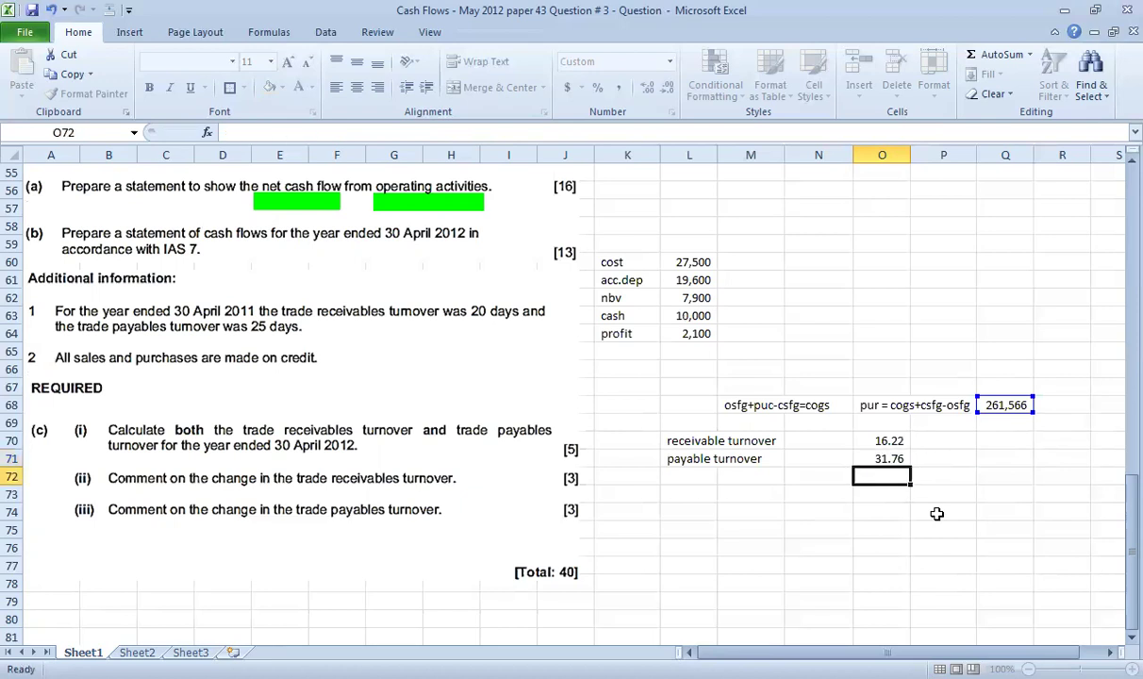
key(Up)
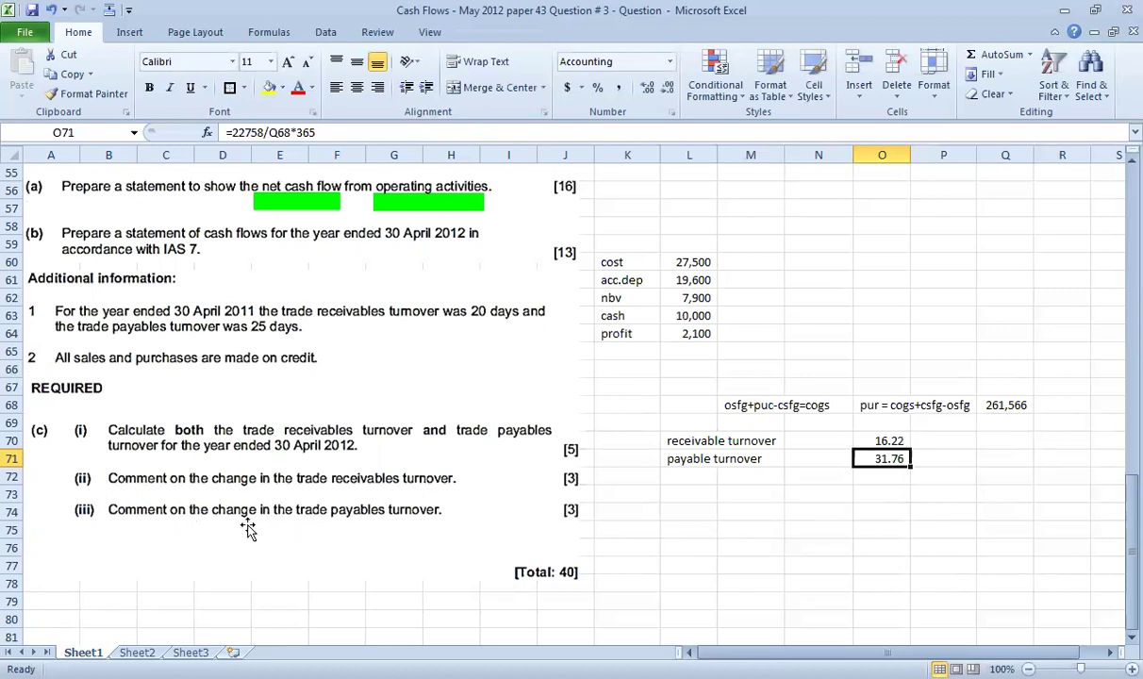
Enter the comment "The receivable turnover days has reduced. Debts are being paid faster" in L74
click(665, 492)
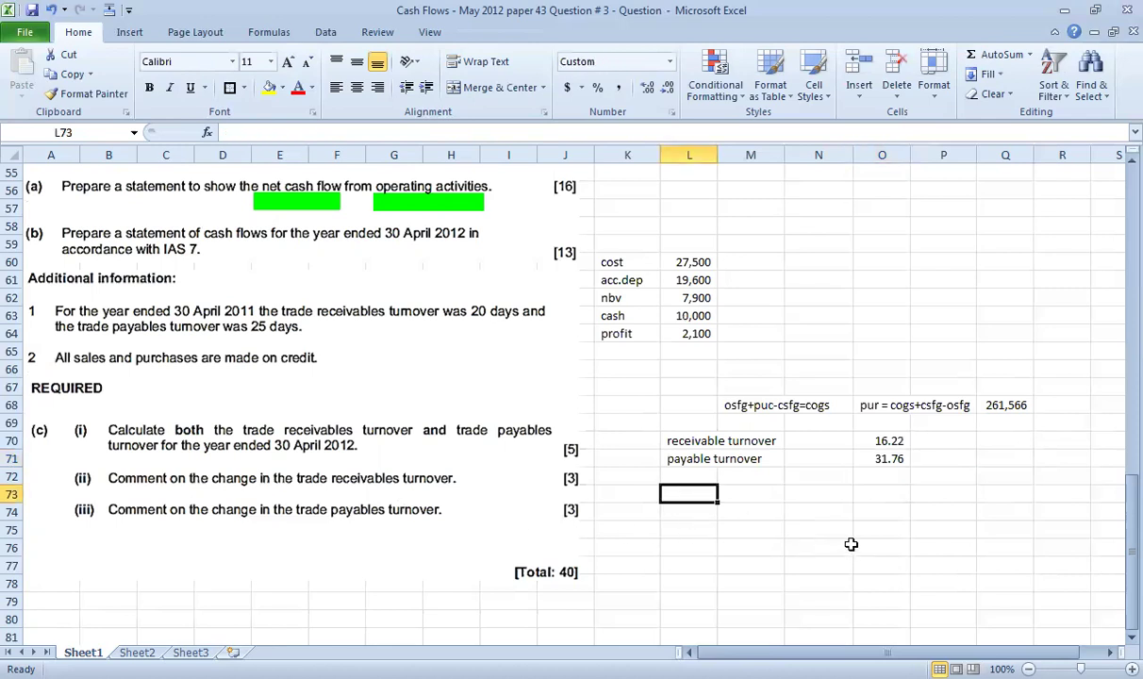
click(483, 327)
click(919, 441)
click(662, 510)
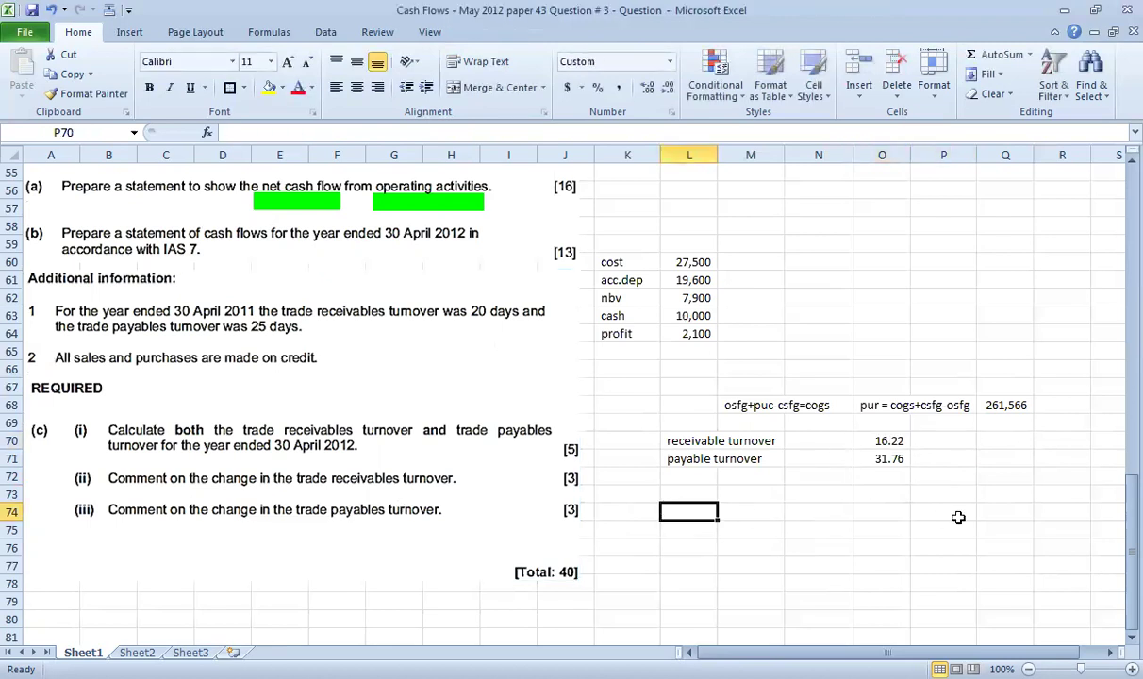
text(The receivable turnover d)
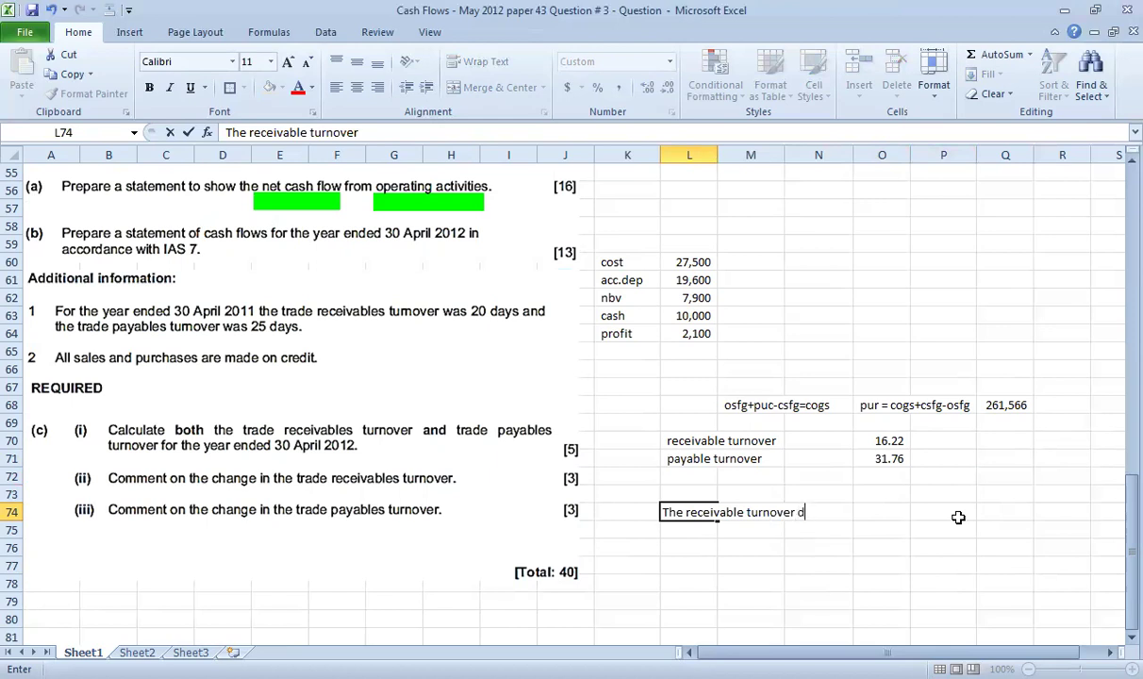
text(ays has red)
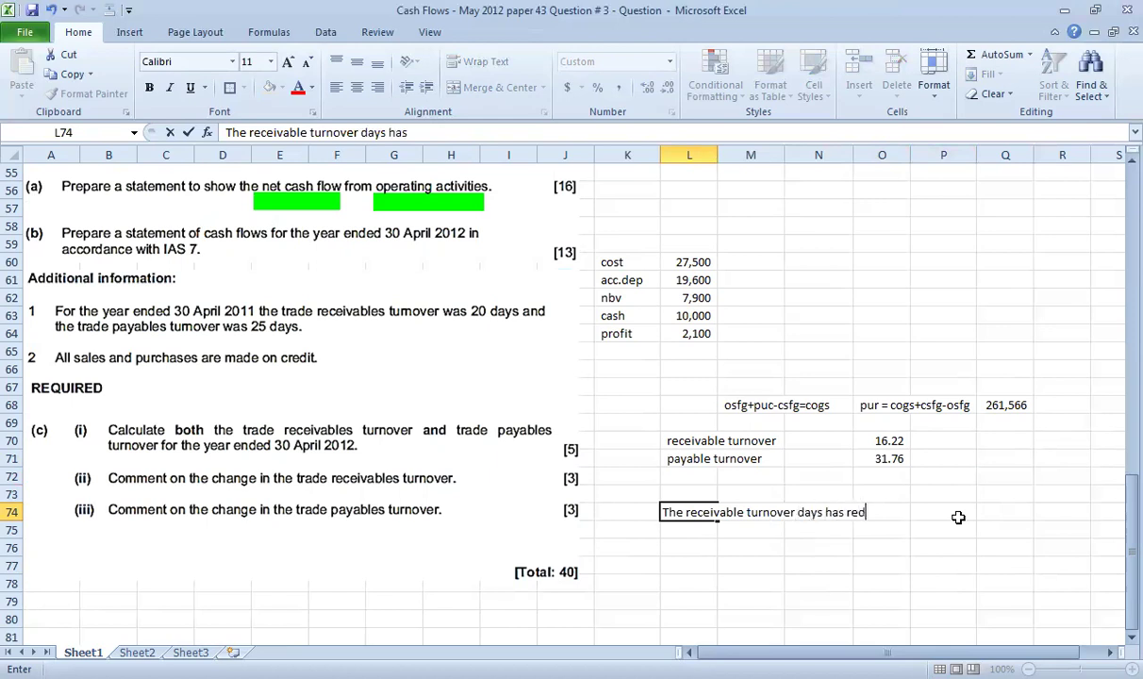
text(uced. Debts are)
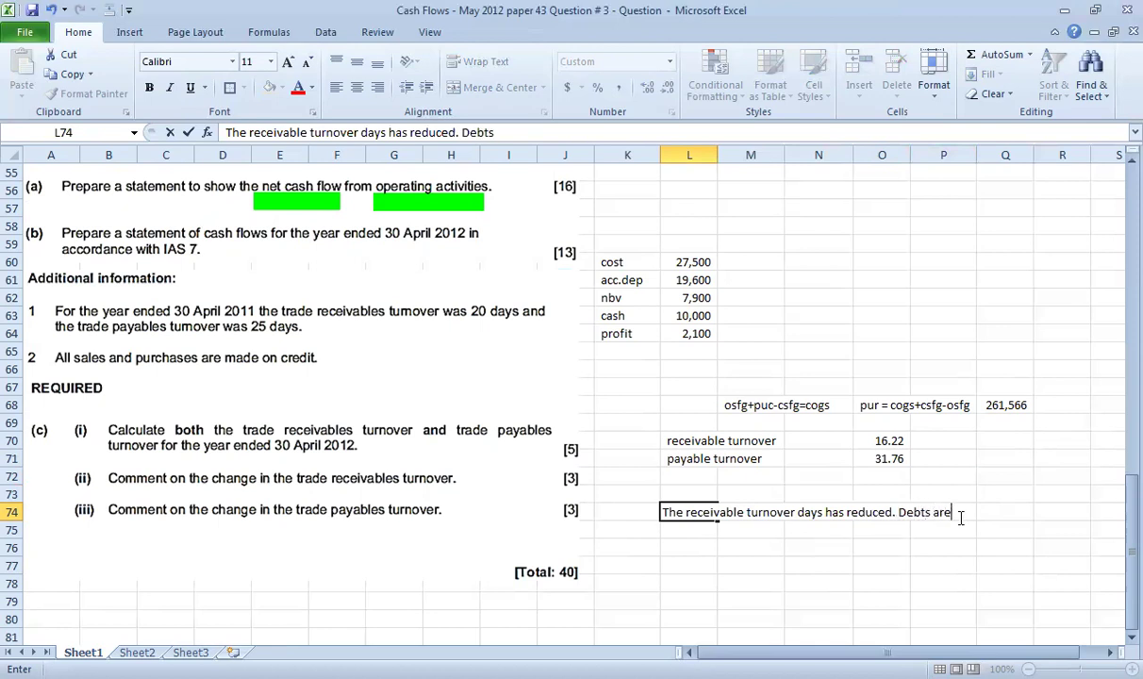
text( being paid faster)
key(Return)
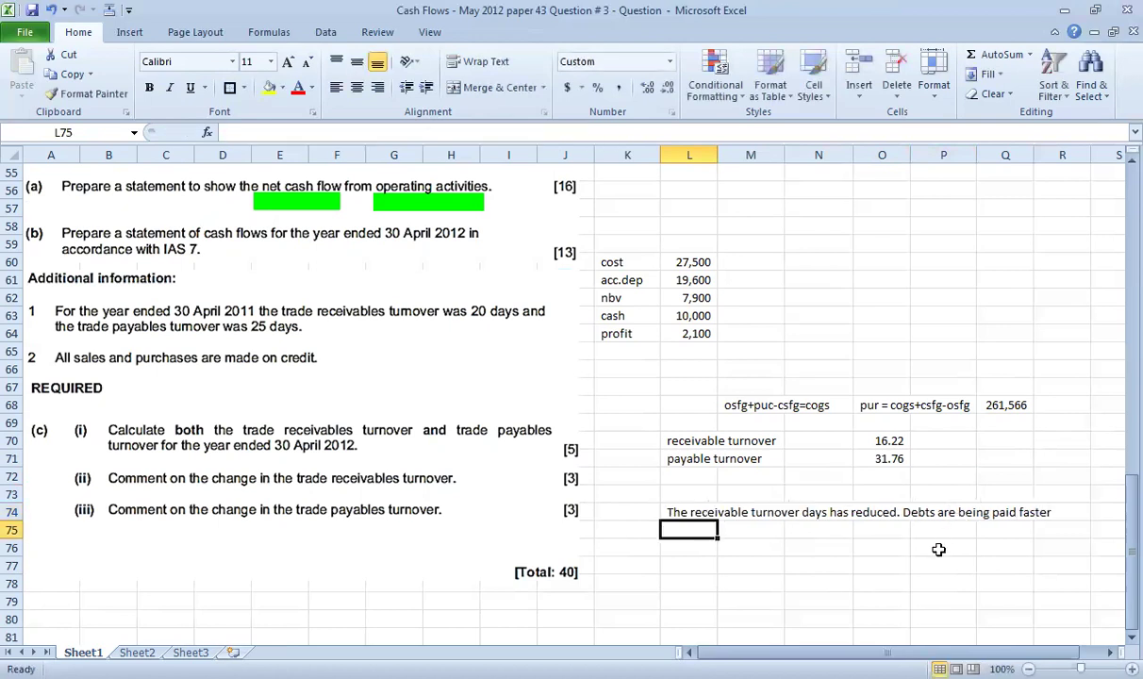
Append ". Improved cashflows" to the receivables turnover comment in L74
key(Up)
key(F2)
text(. Imp)
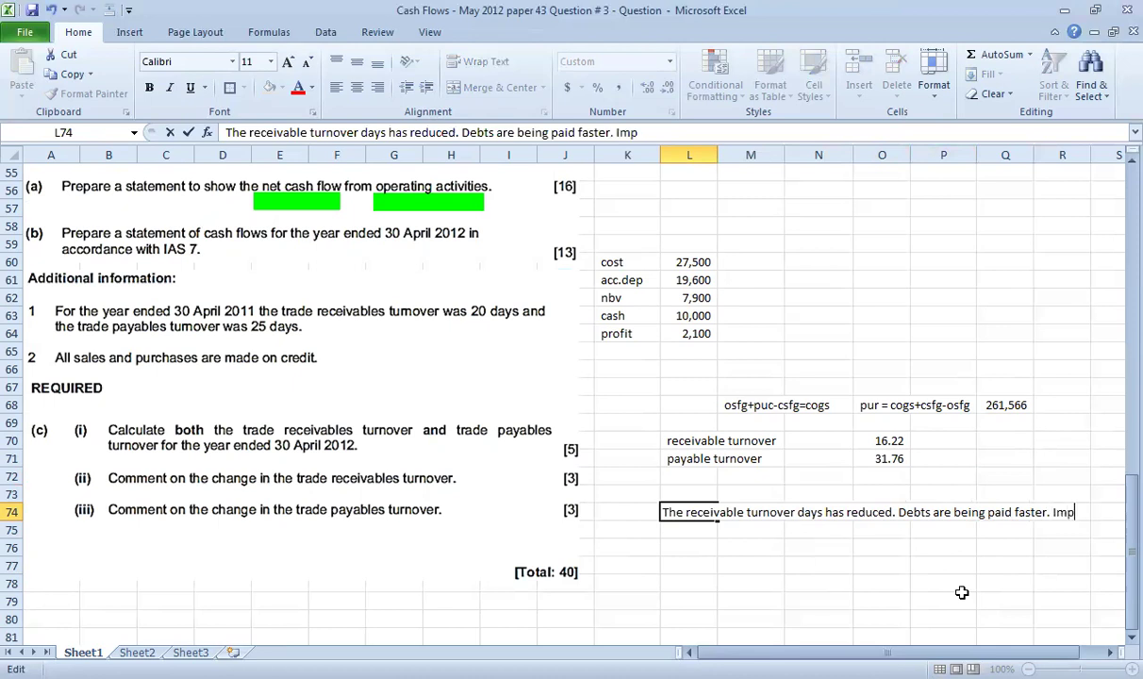
text(roved cashf)
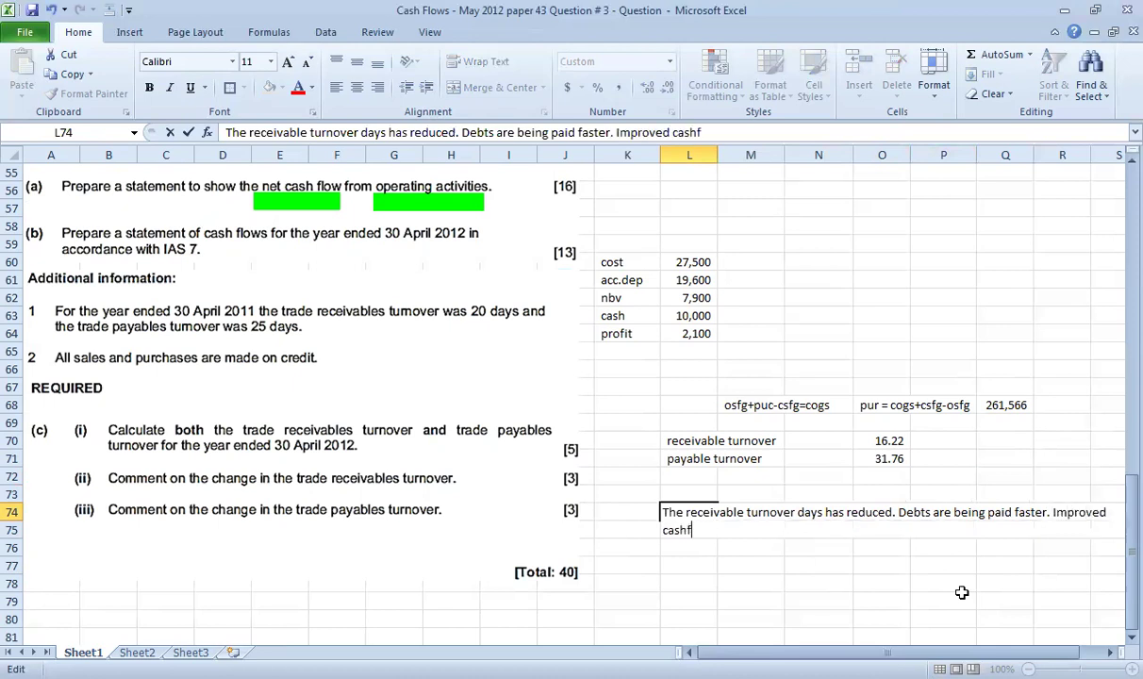
text(lows)
key(ctrl+Return)
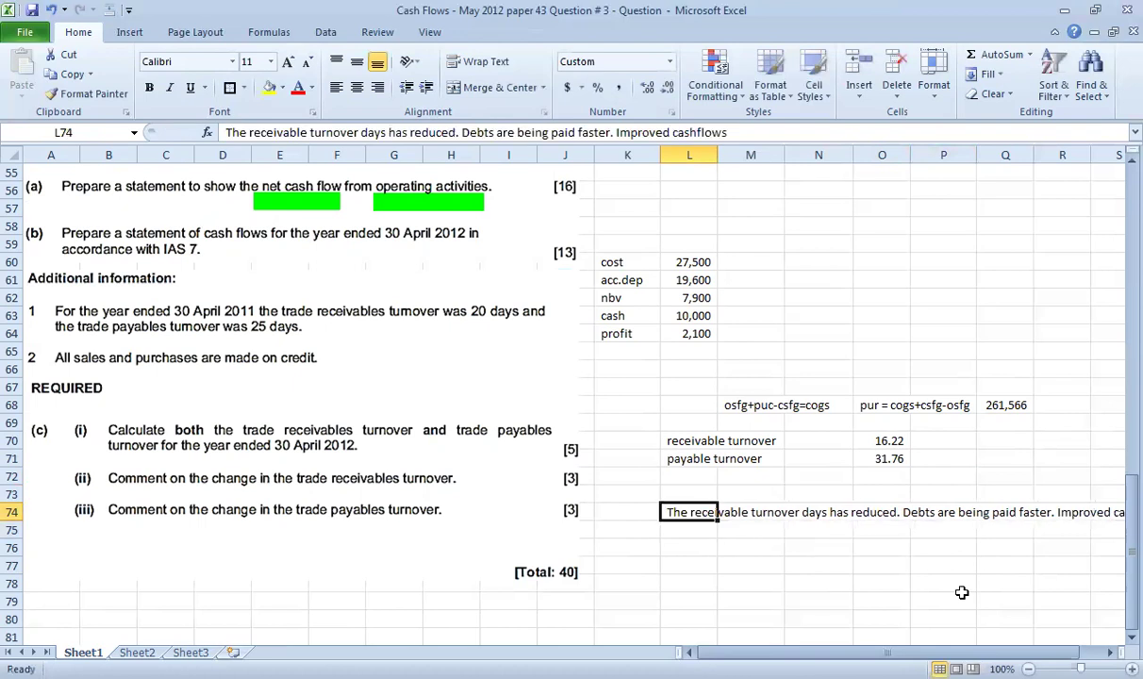
Enter the comment "The payable turnover days has increased. The company is taking longer to pay its debts." in L76
drag(886, 652, 910, 652)
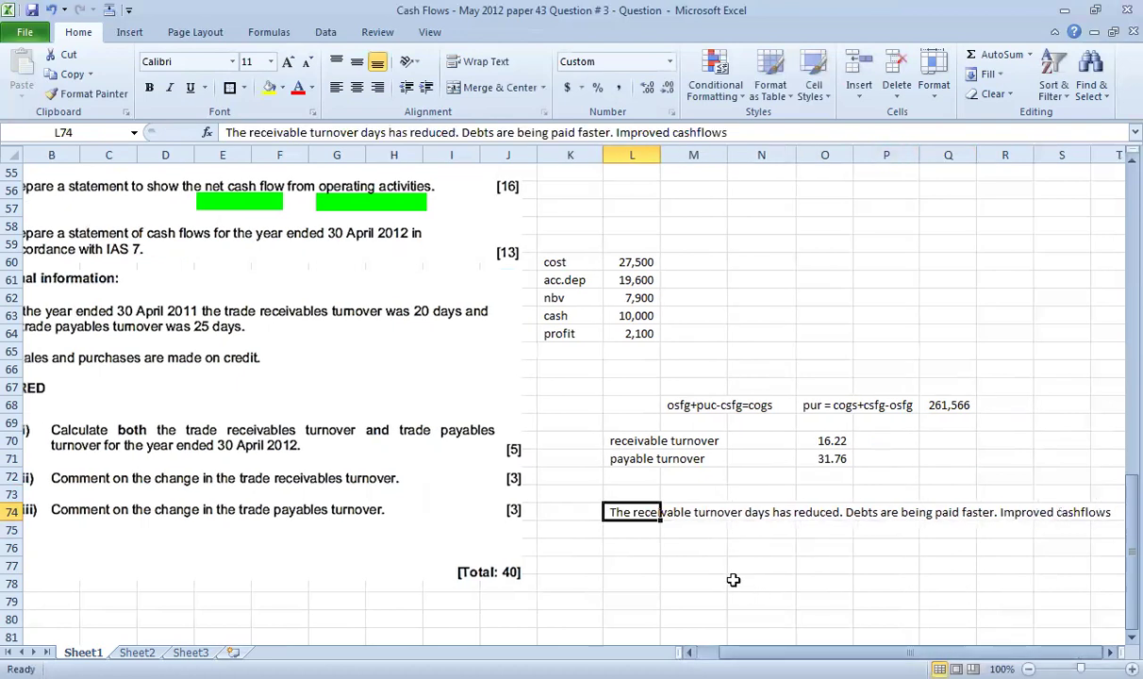
click(644, 543)
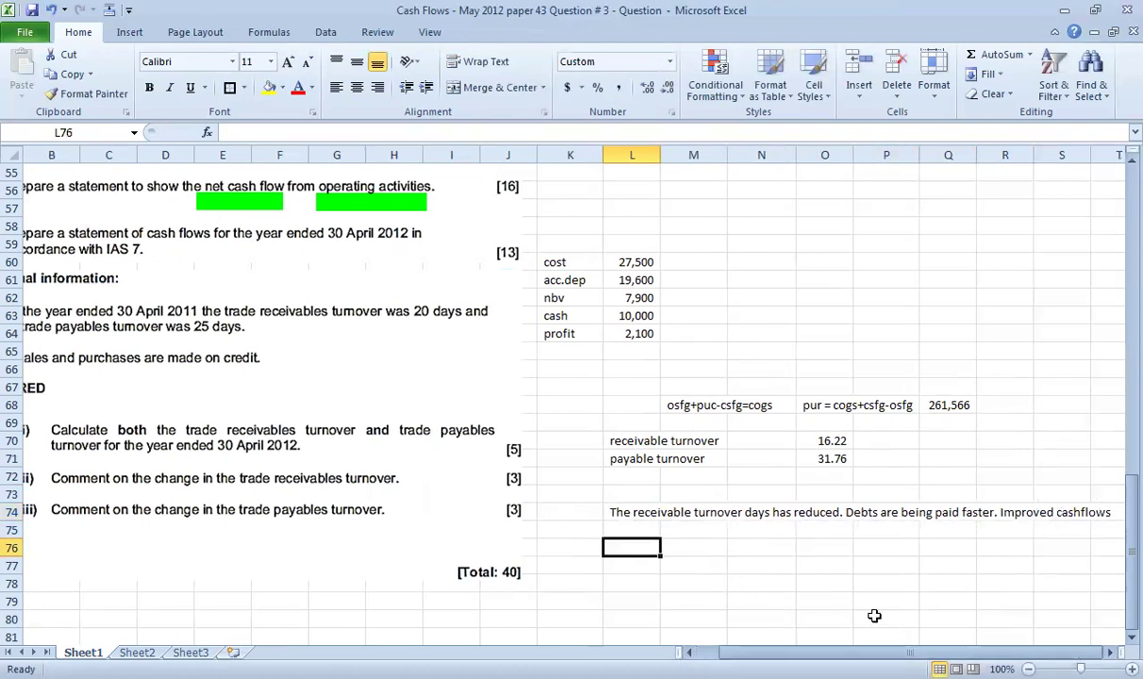
text(The )
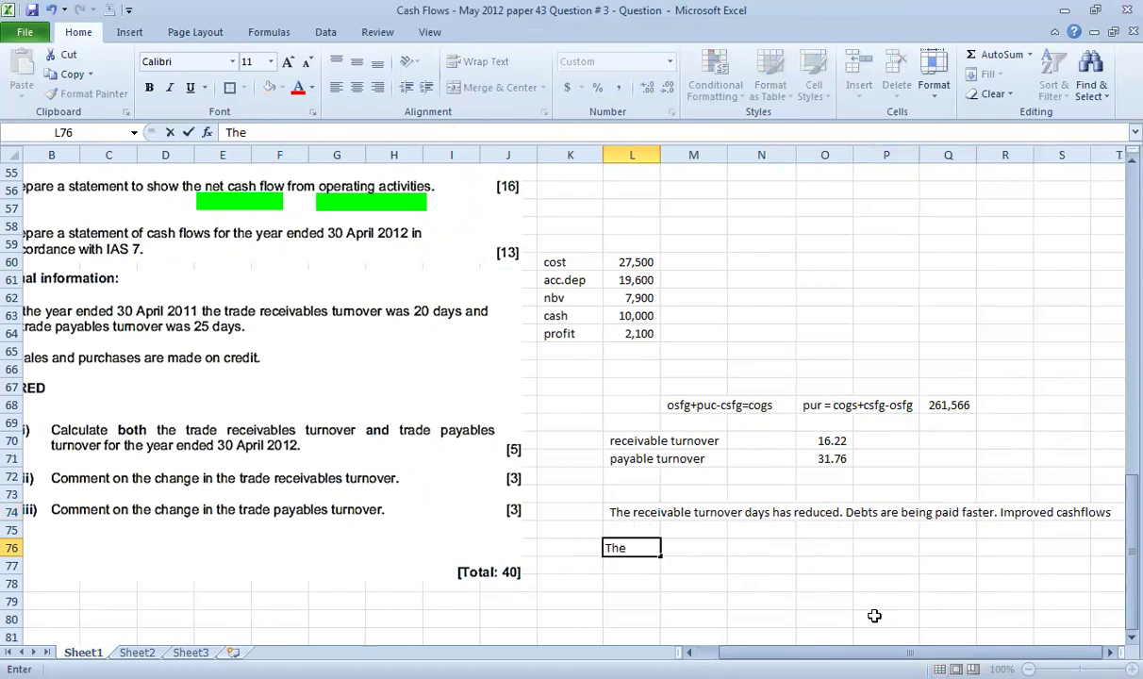
text(payab)
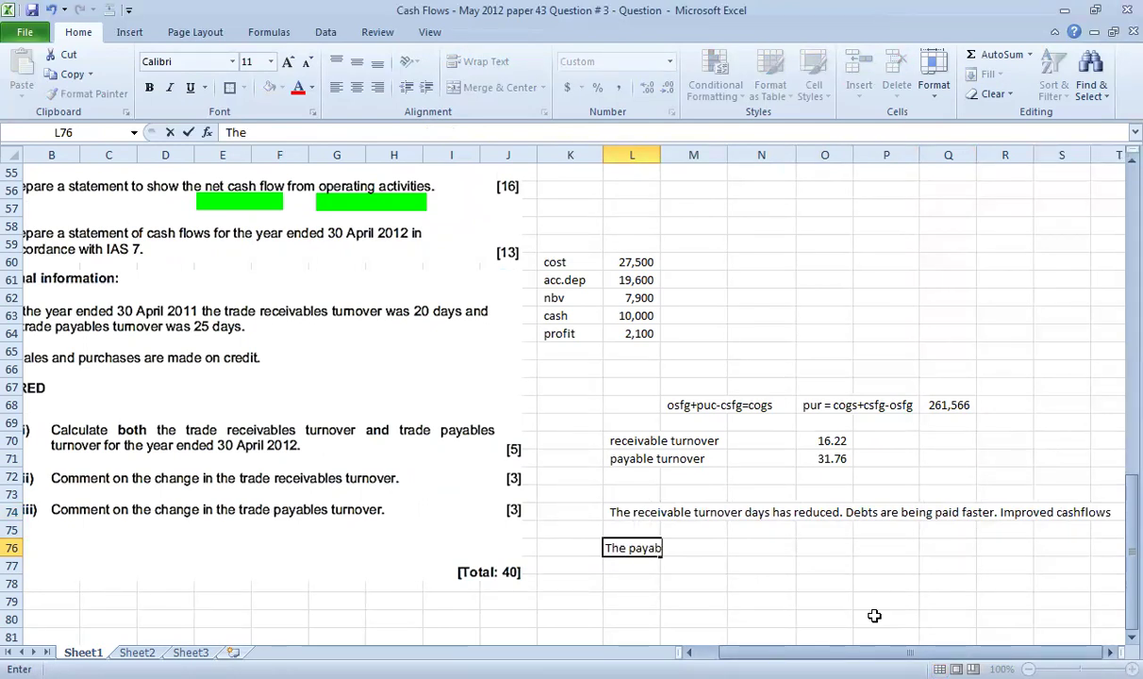
text(le)
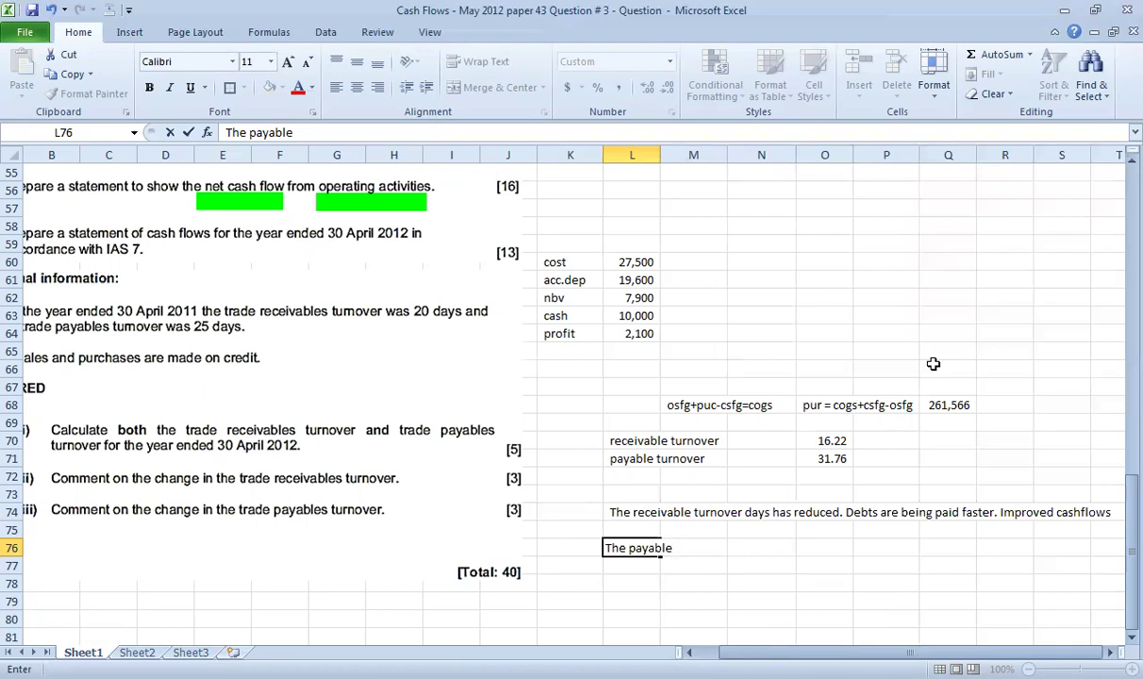
text(turnover days)
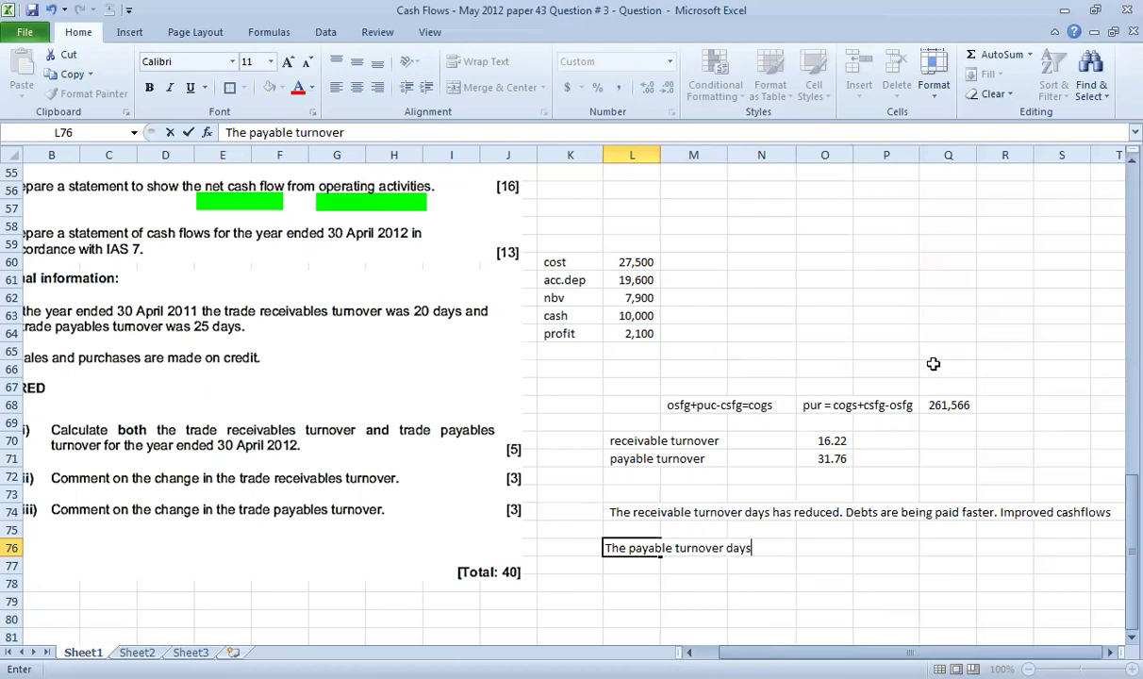
text( has increased. The )
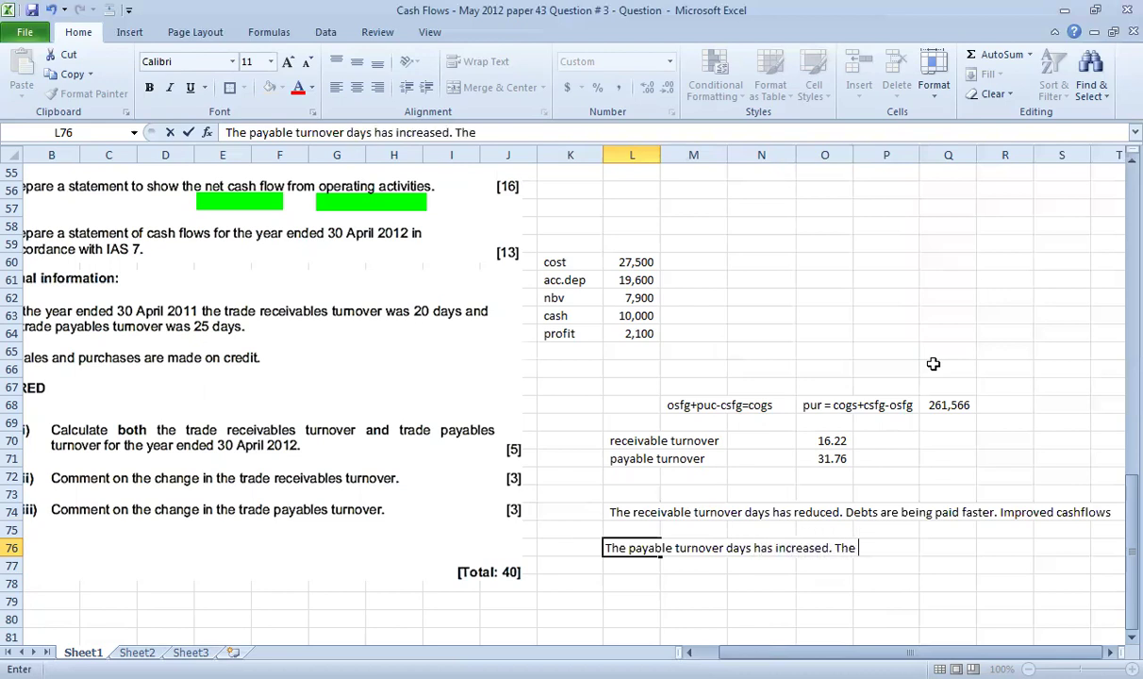
text(company is taki)
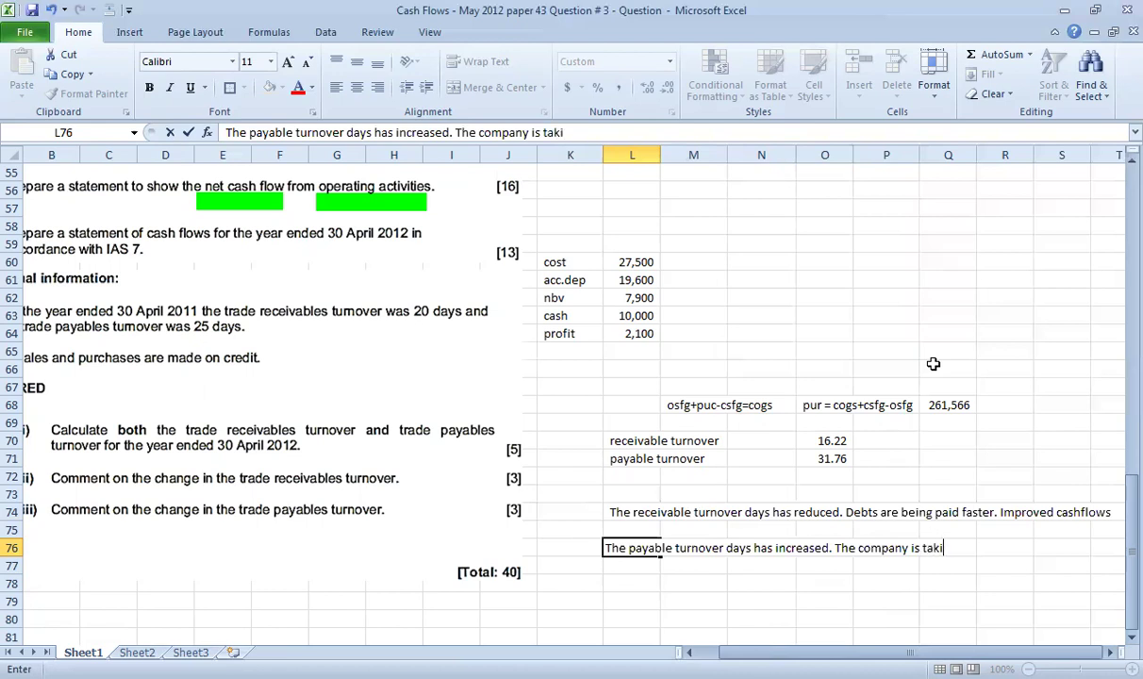
text(ng longer to)
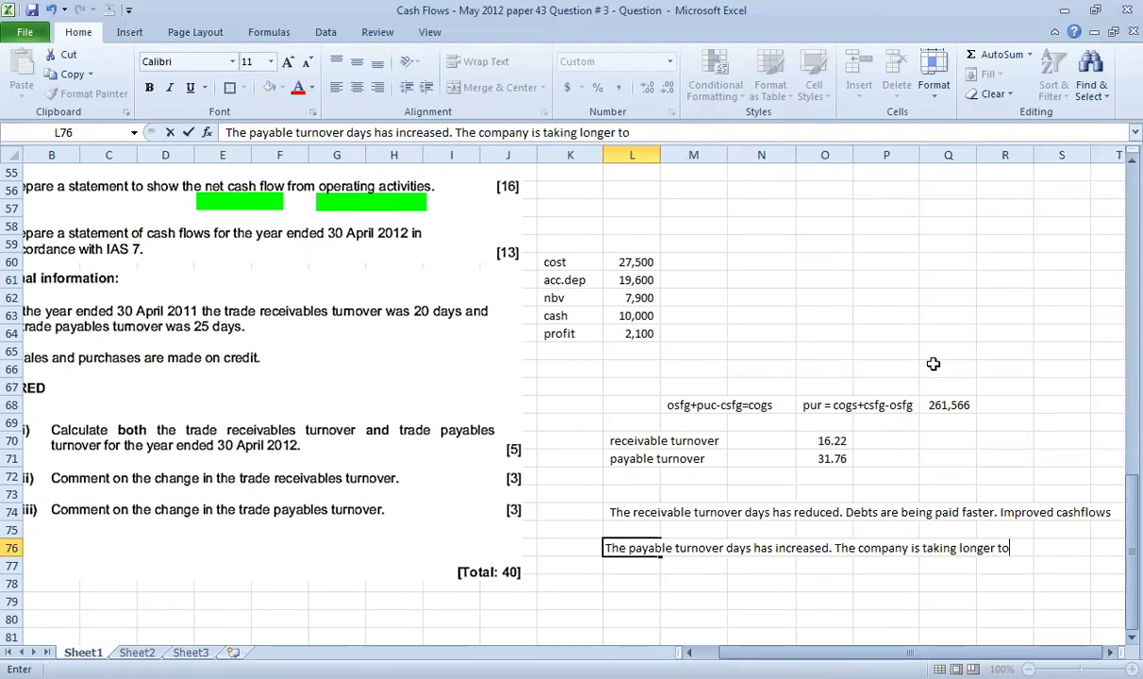
text( pay its debts.)
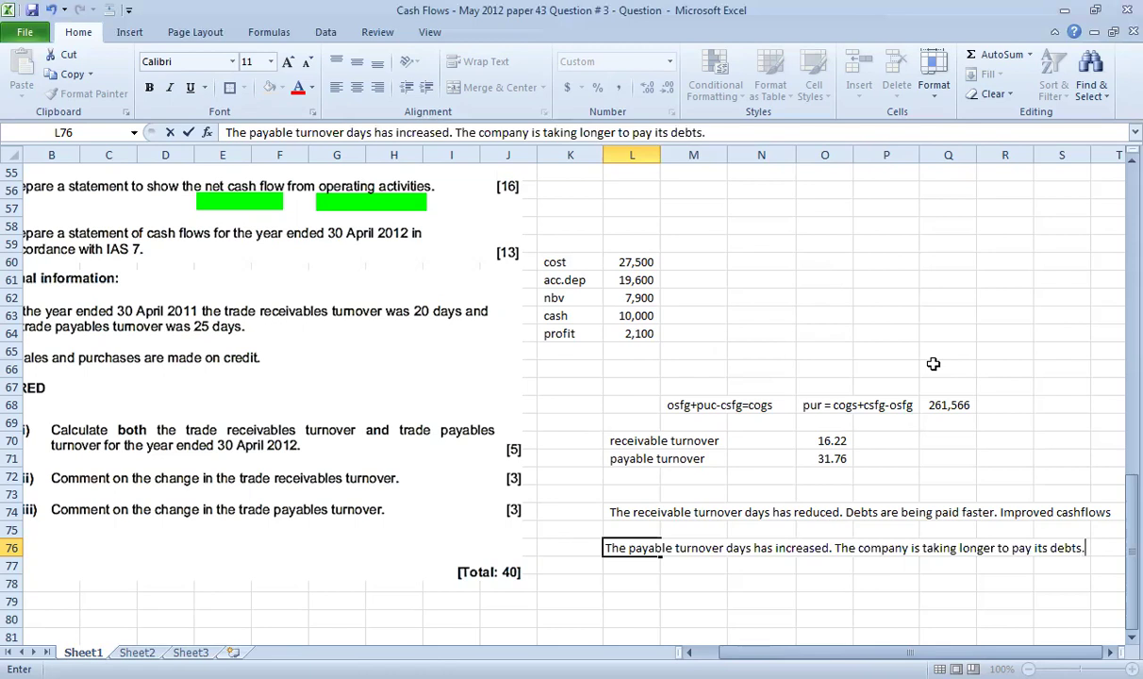
key(Return)
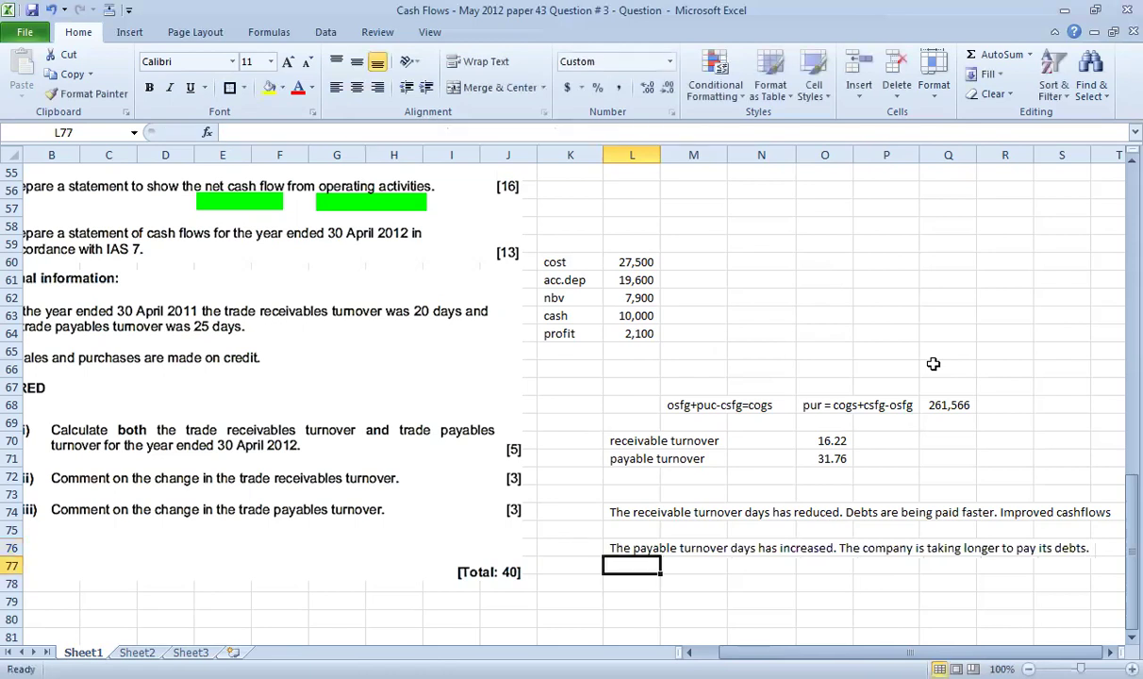
Append " Improved cash flows" to the payables turnover comment in L76
key(Up)
key(F2)
text(Improved cash flows)
key(Return)
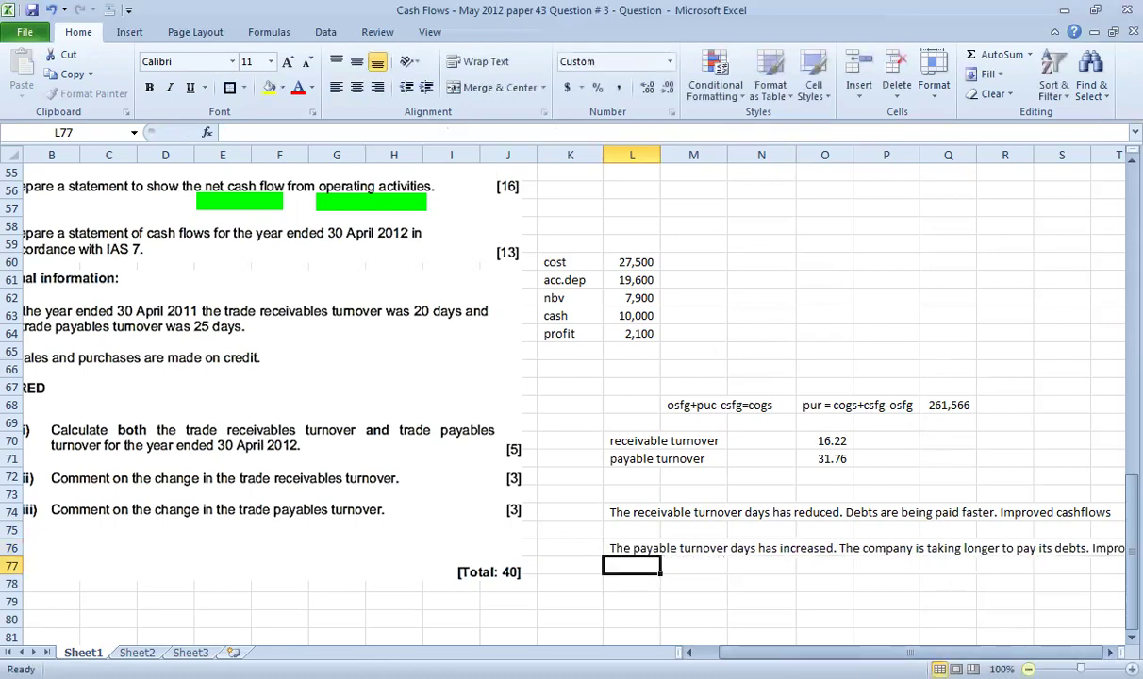
Review the turnover comments in L74 and L76, and return to the financial statements at the start of the worksheet
click(628, 511)
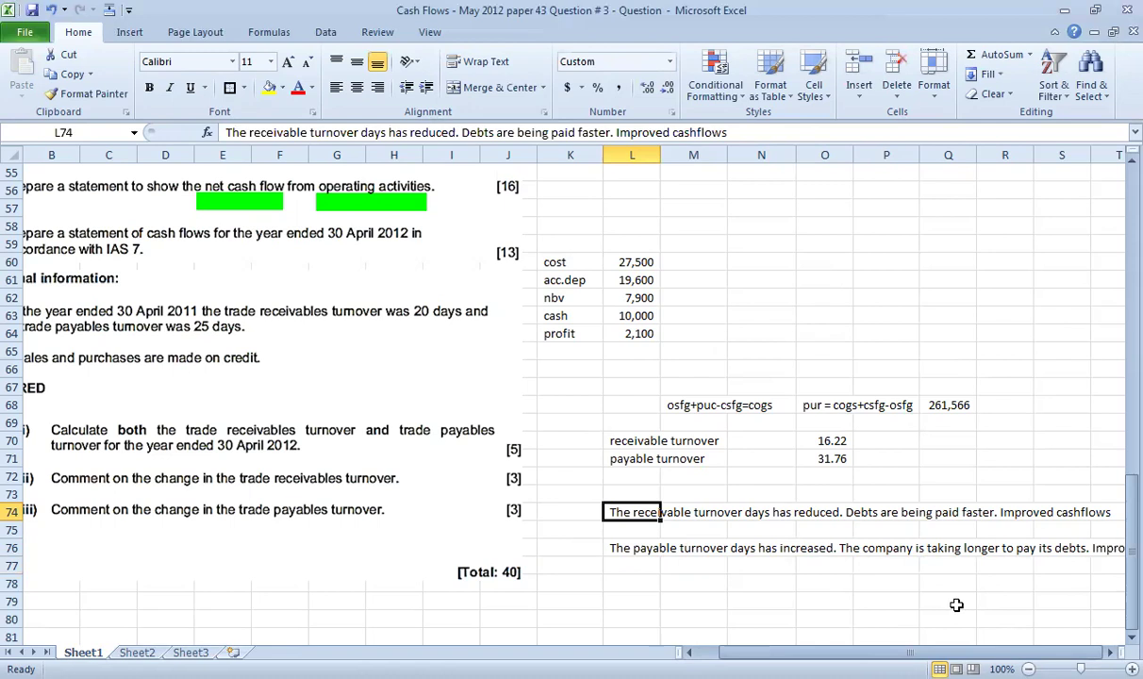
click(641, 547)
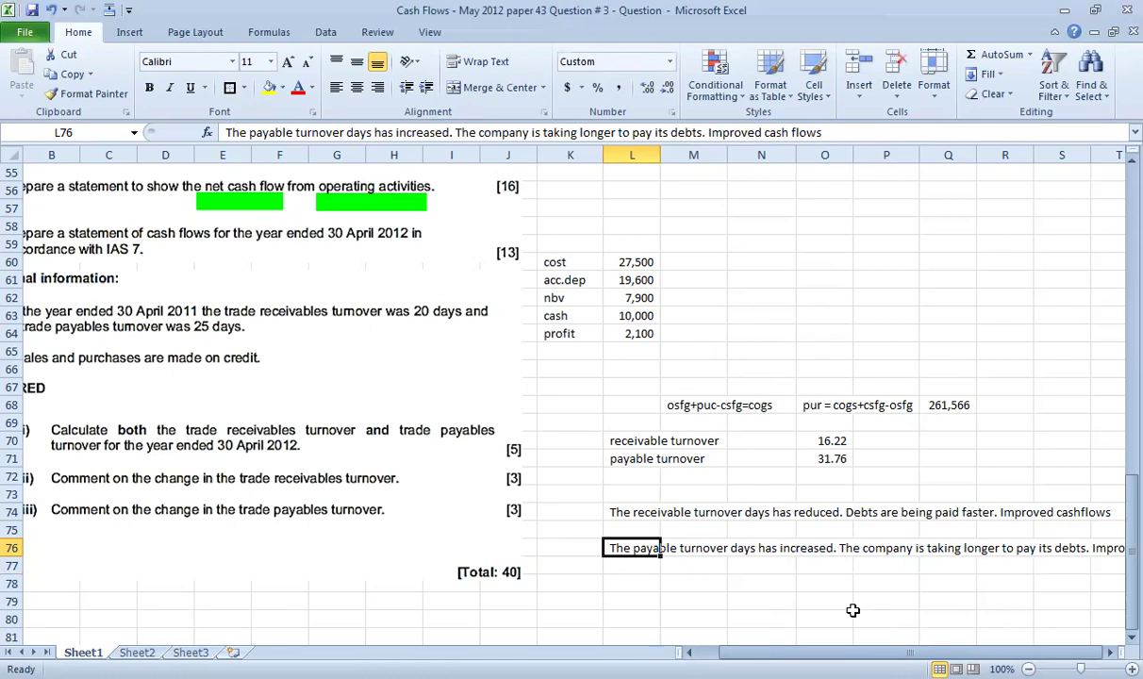
mouse_move(909, 651)
mouse_down()
mouse_move(928, 651)
mouse_move(890, 651)
mouse_up()
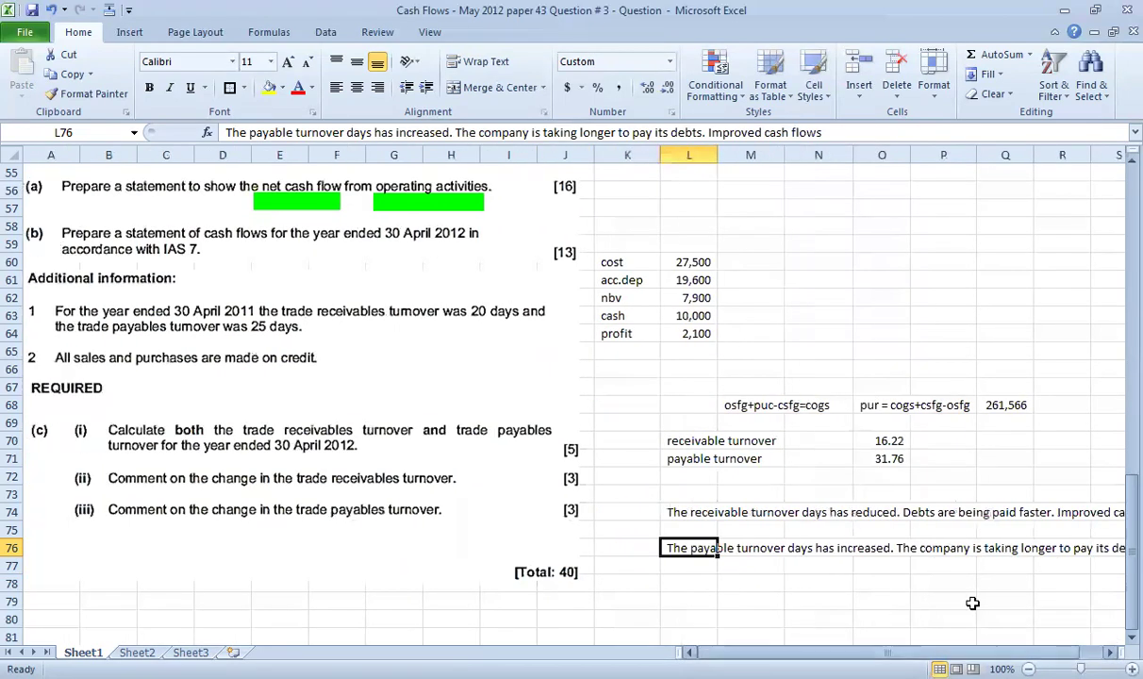
drag(1122, 627, 1118, 198)
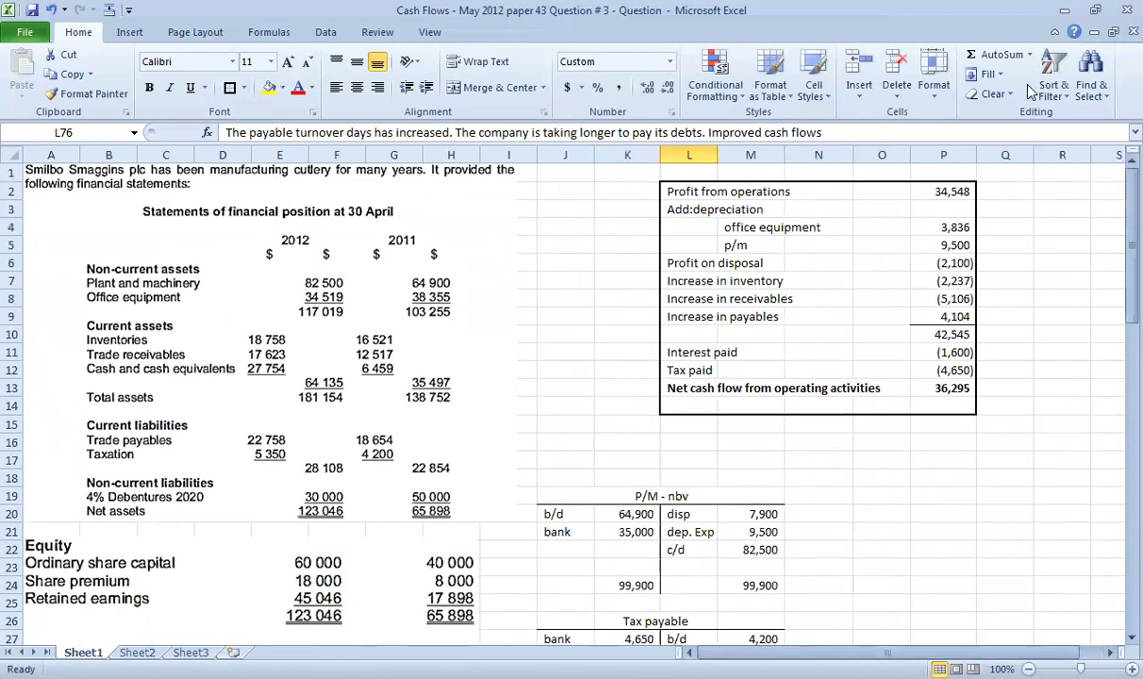